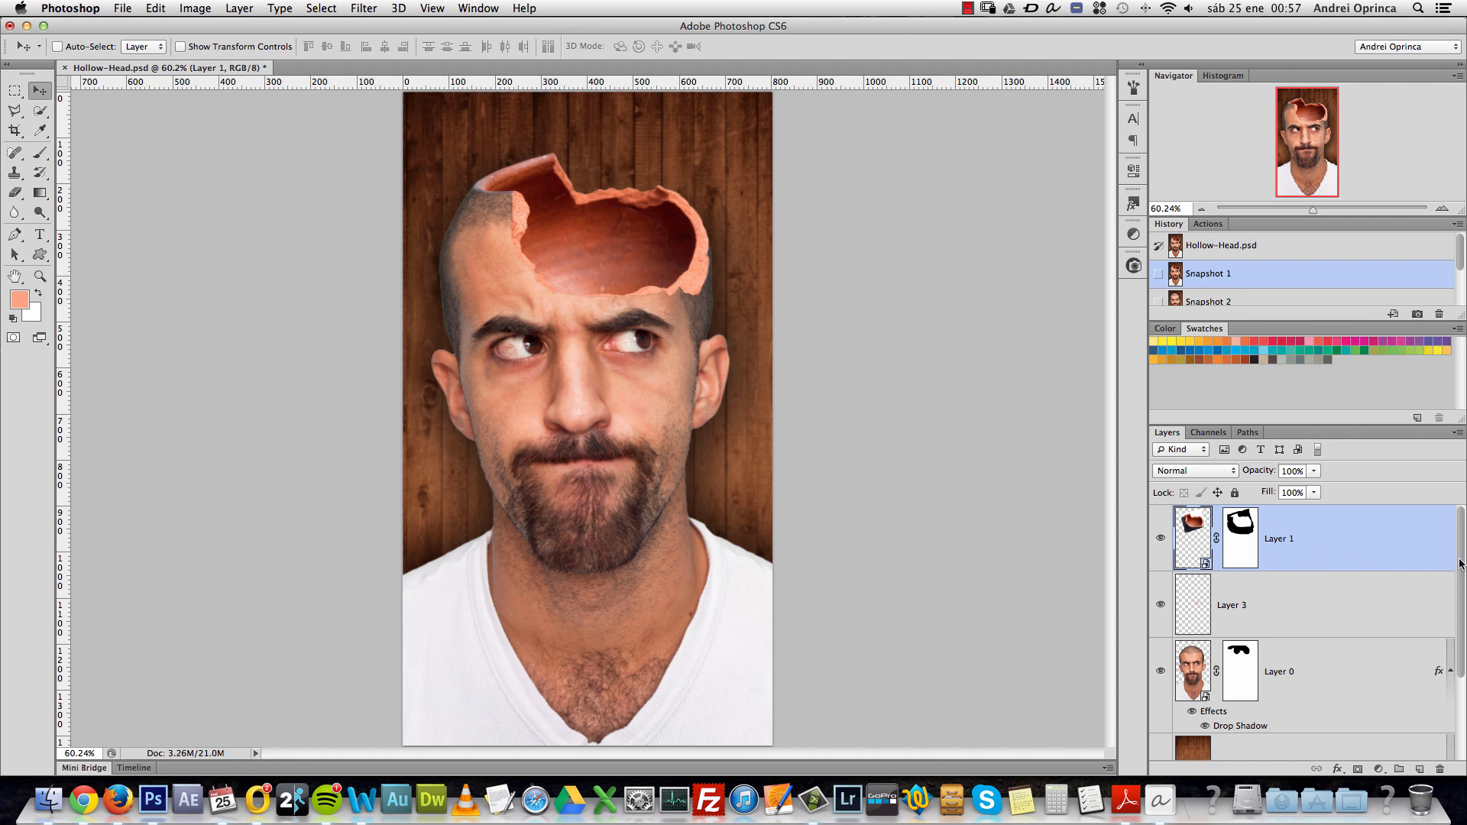
Compare Snapshot 1 and Snapshot 2 of the hollow-head composite and examine its layer stack down to the wood background.
left_click_drag(1459, 248, 1462, 266)
left_click(1292, 287)
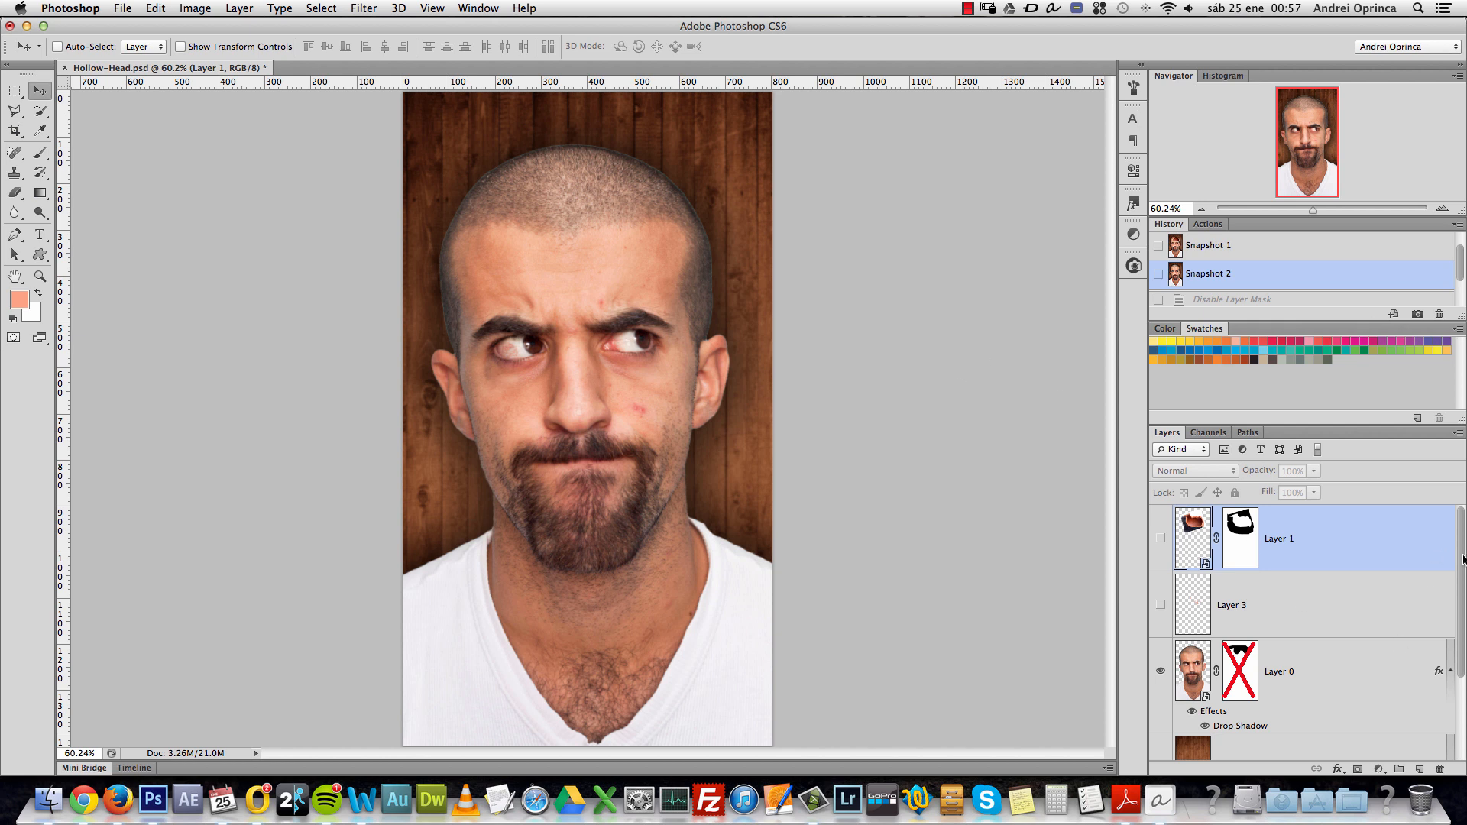
scroll(1461, 539, "down", 3)
left_click(1333, 672)
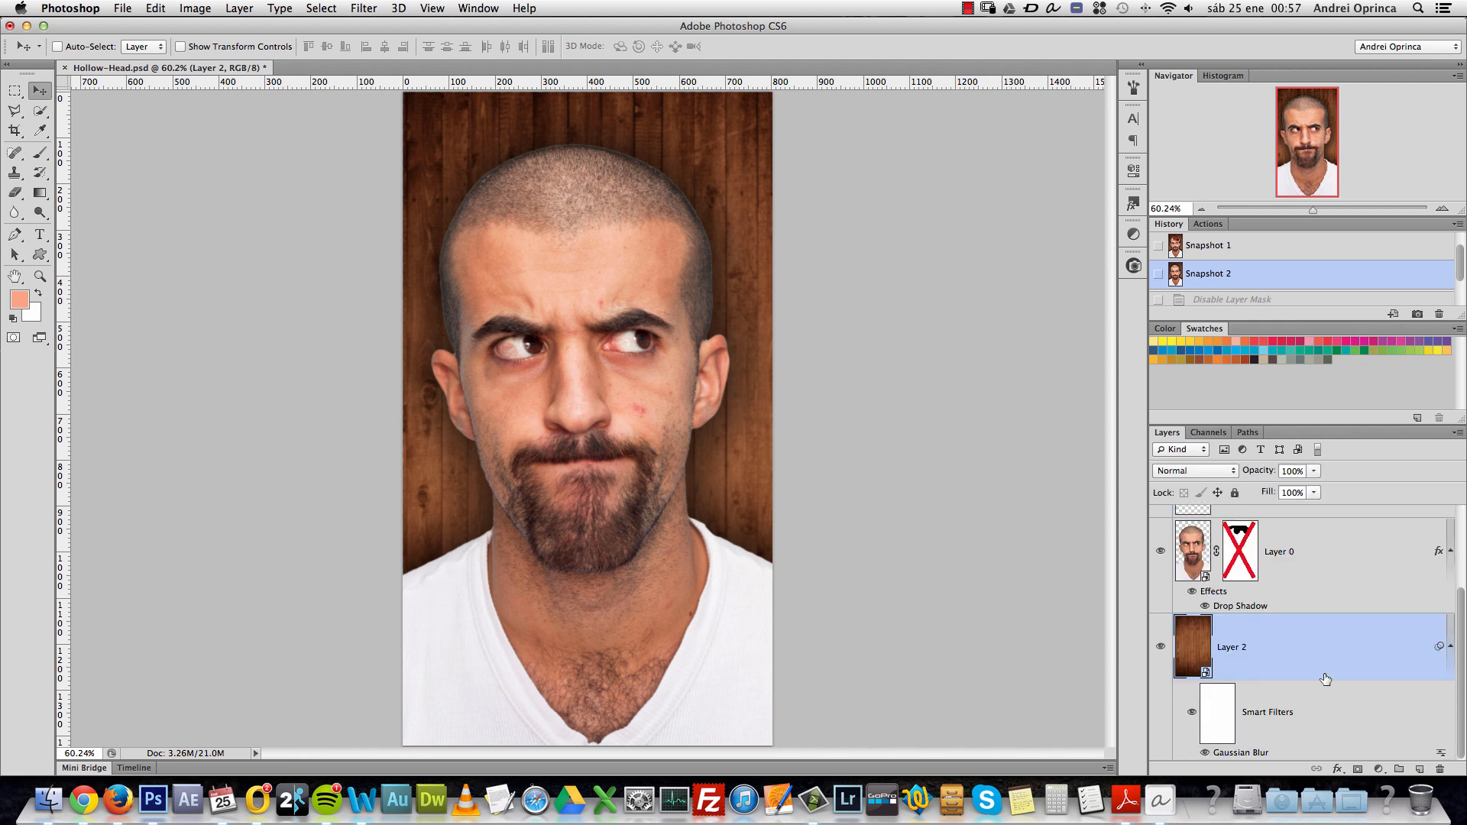
scroll(1377, 590, "up", 3)
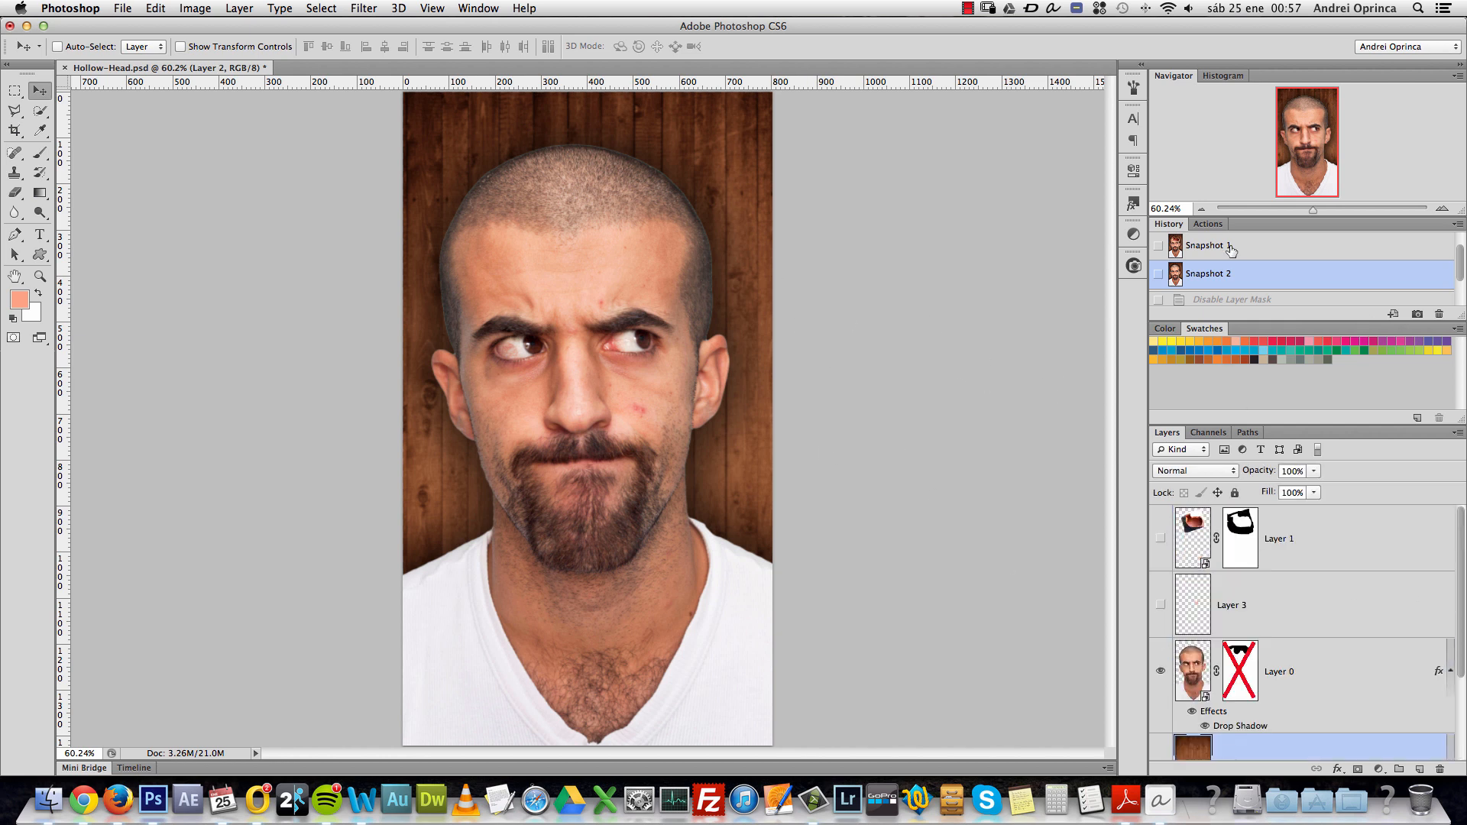
left_click(1229, 247)
left_click(1222, 269)
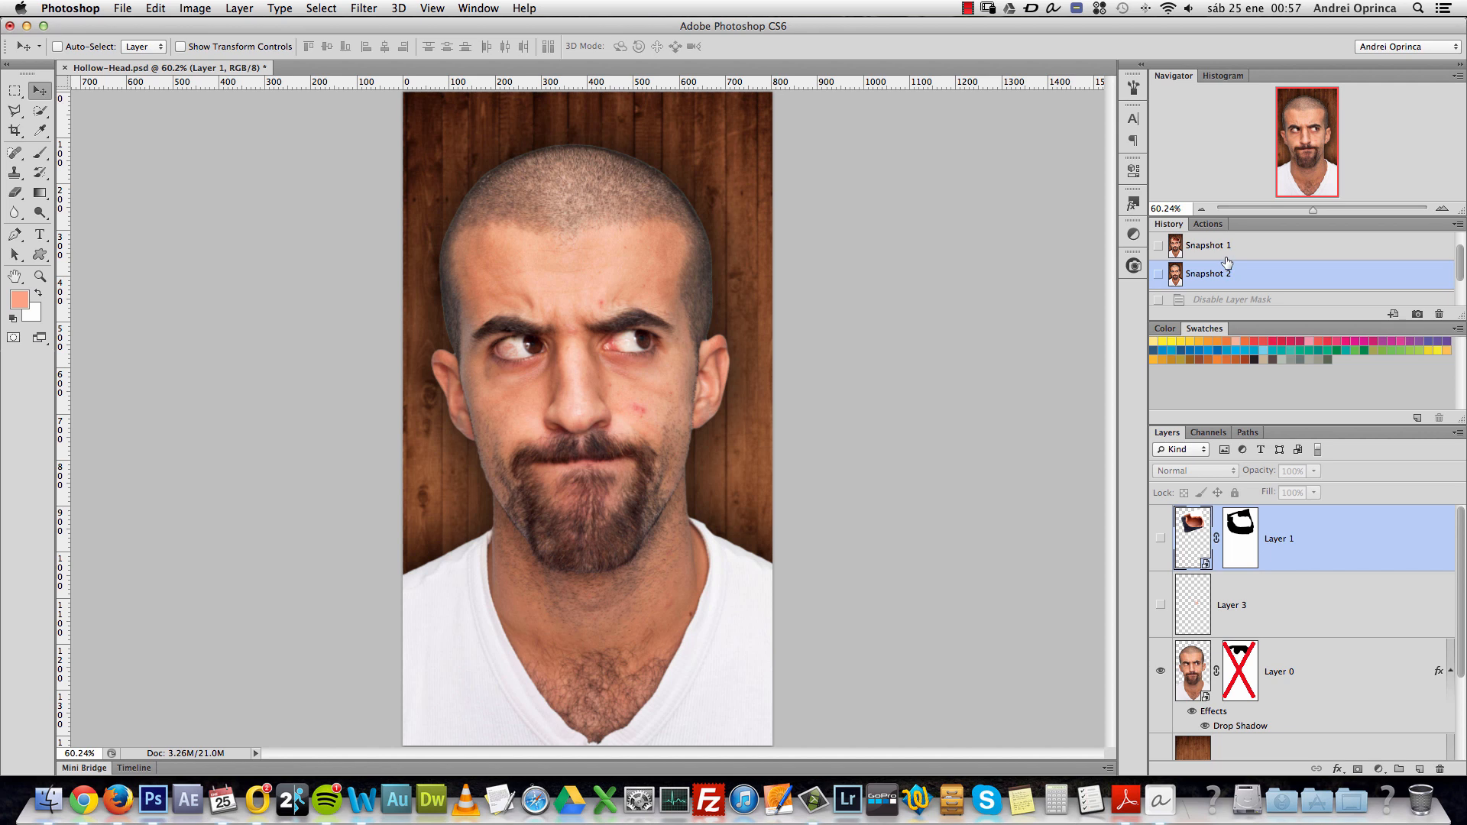
left_click(1224, 247)
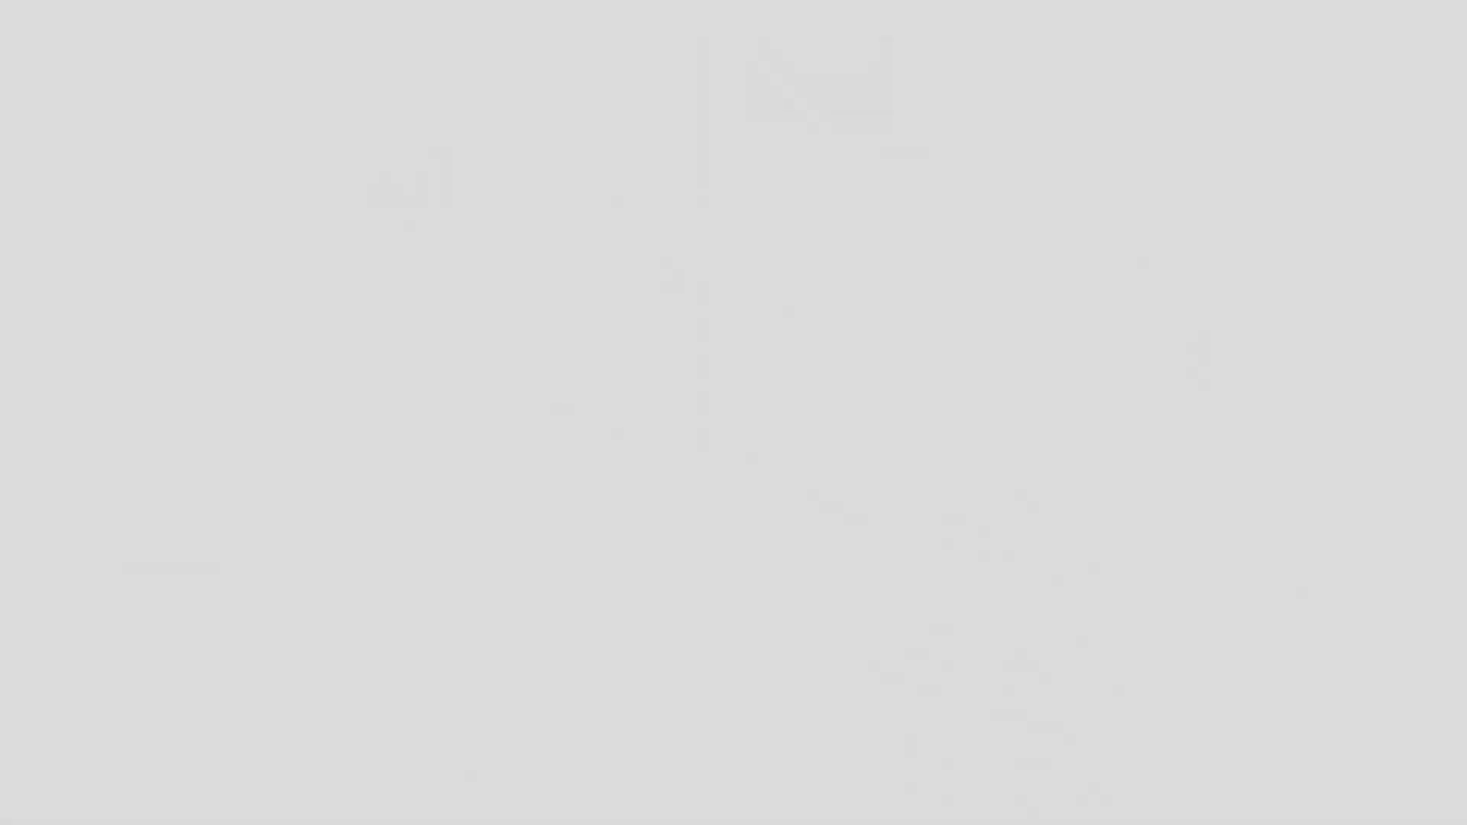
Open the stock image Depositphotos_3610629_original.jpg.
key("super+o")
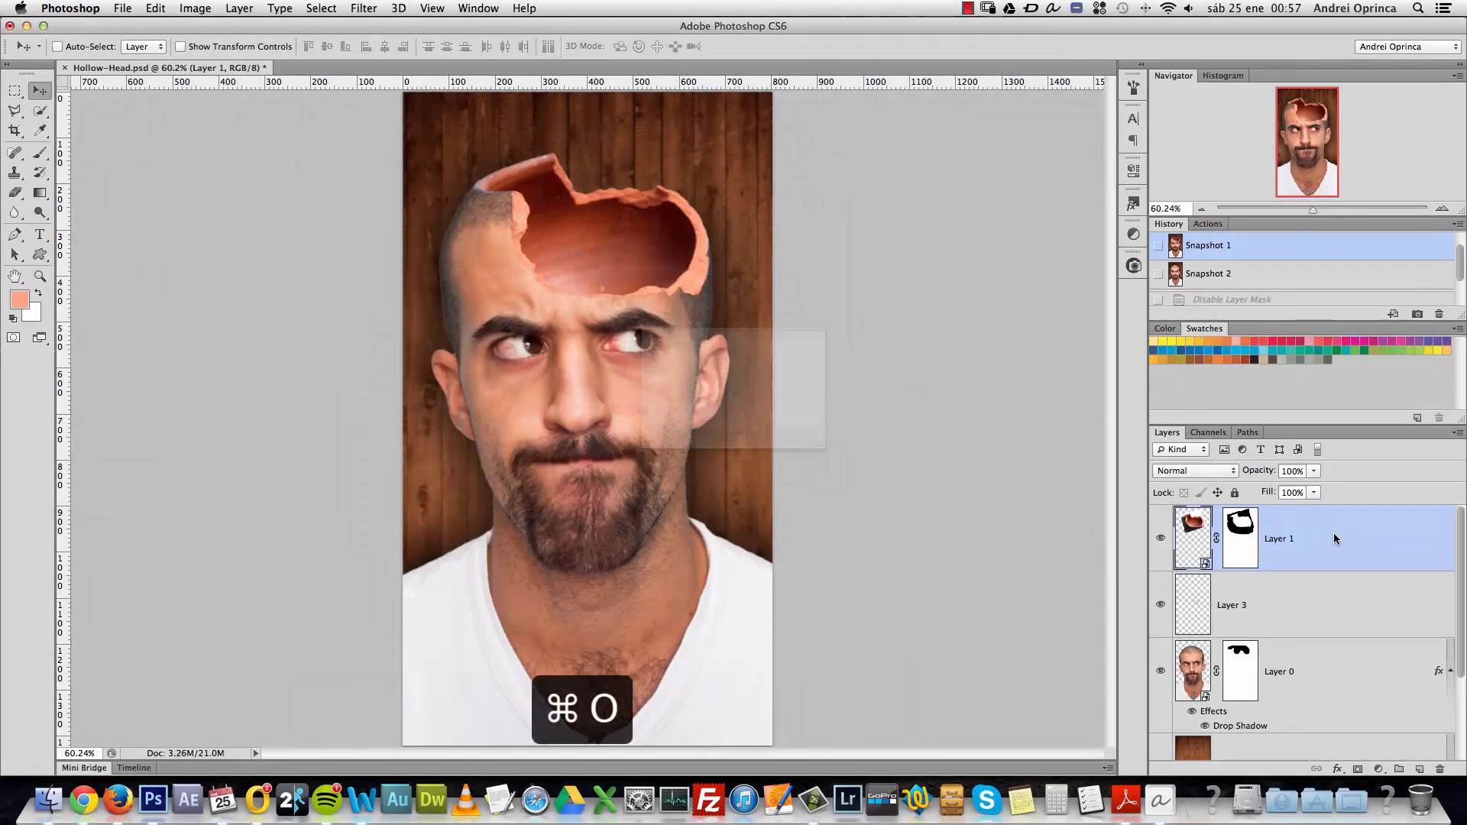
left_click(418, 105)
left_click(1239, 731)
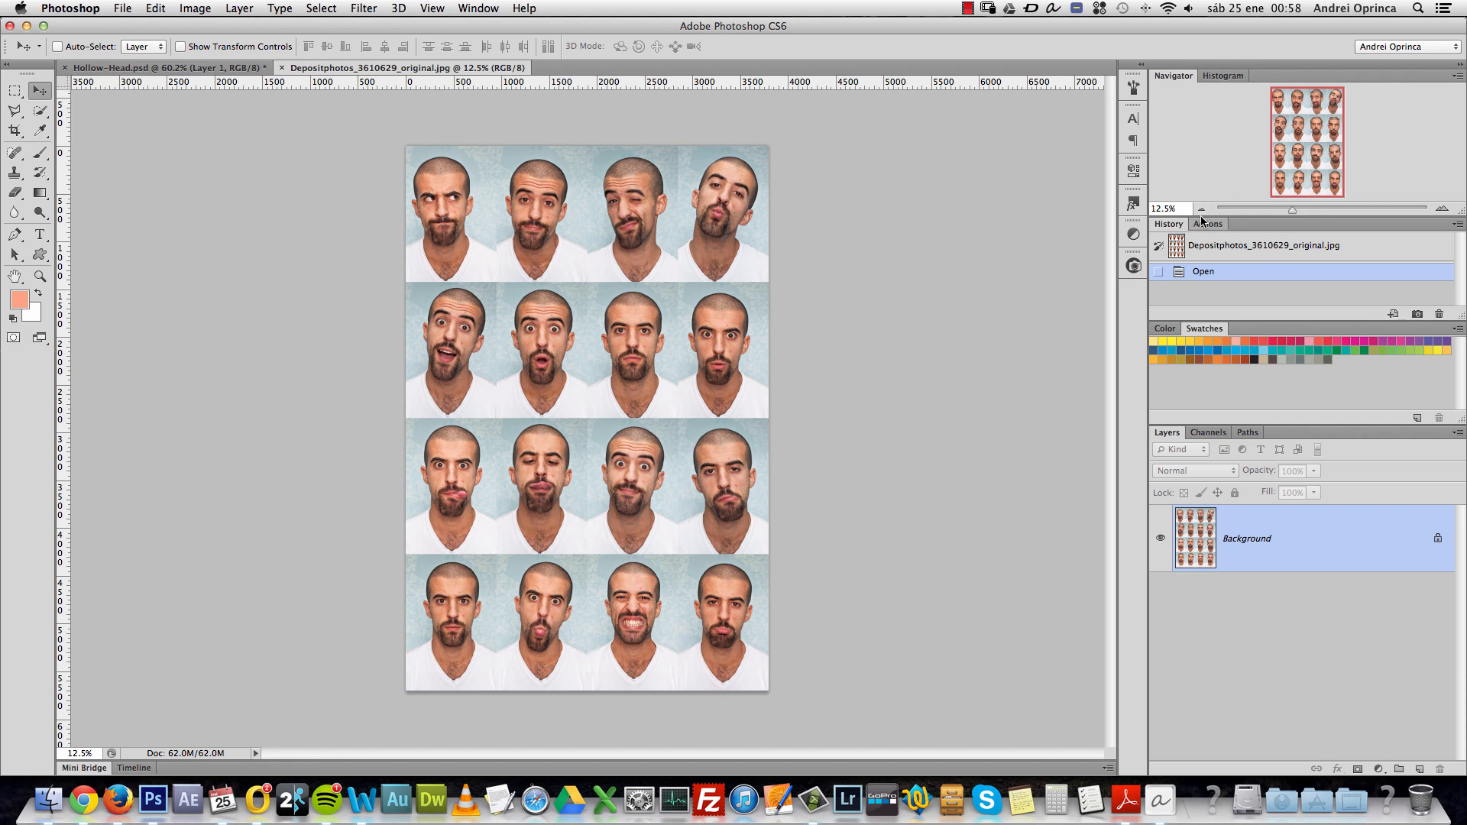
Examine the facial expressions across the rows of portraits in the stock image.
key("super+1")
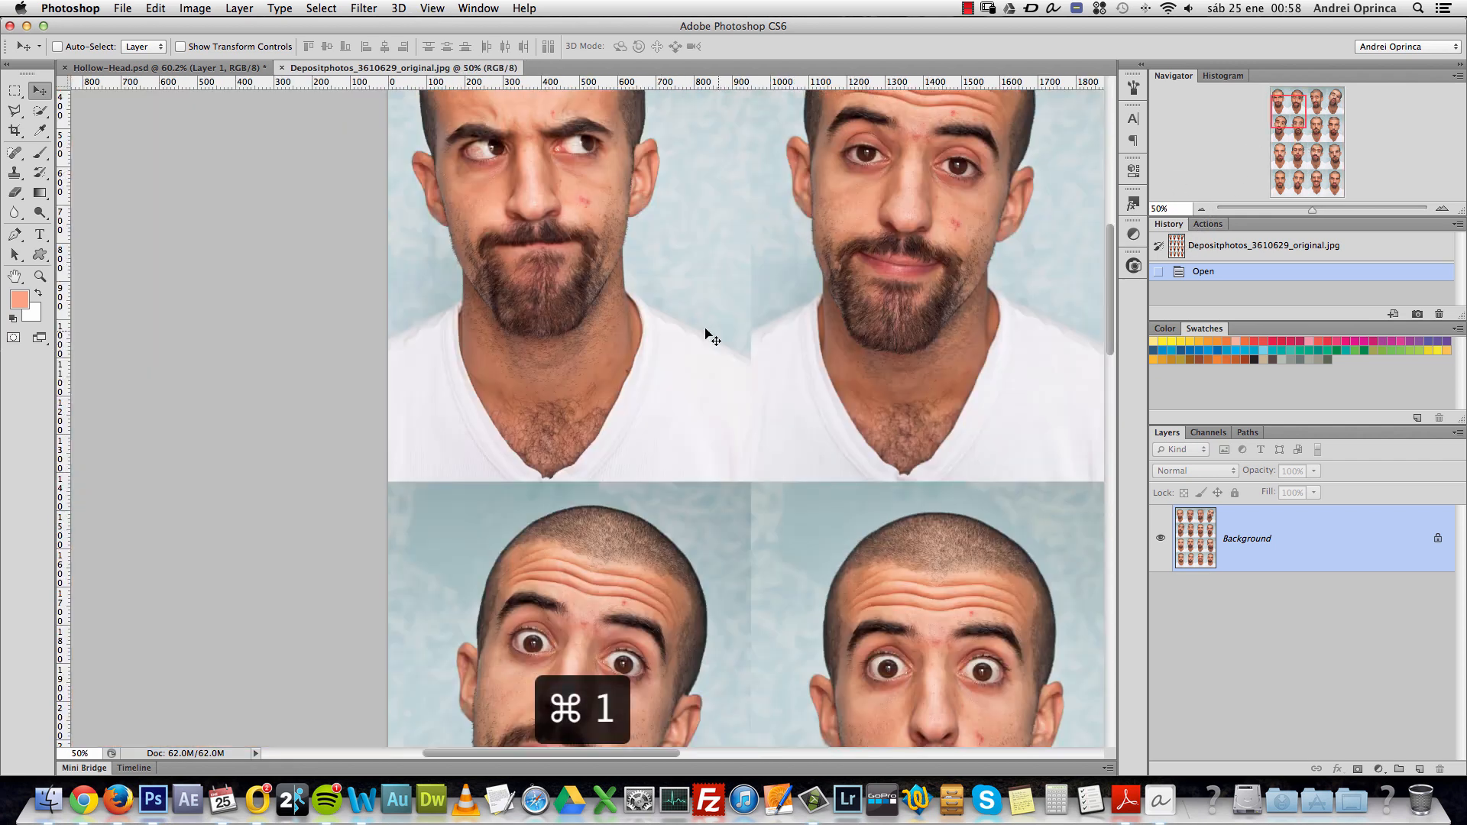
left_click_drag(817, 285, 771, 412)
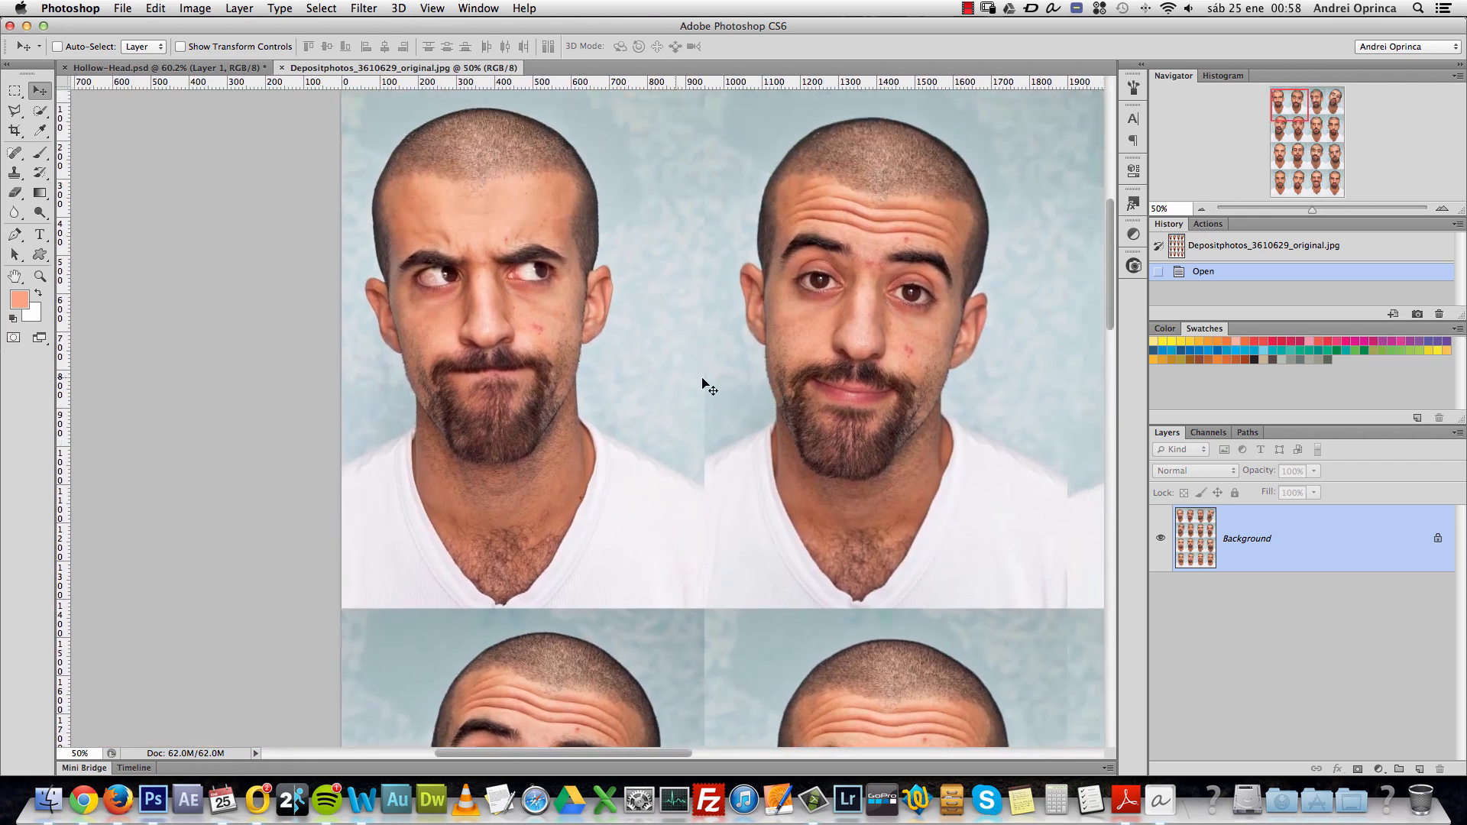
key("alt+space")
left_click(652, 353, "alt")
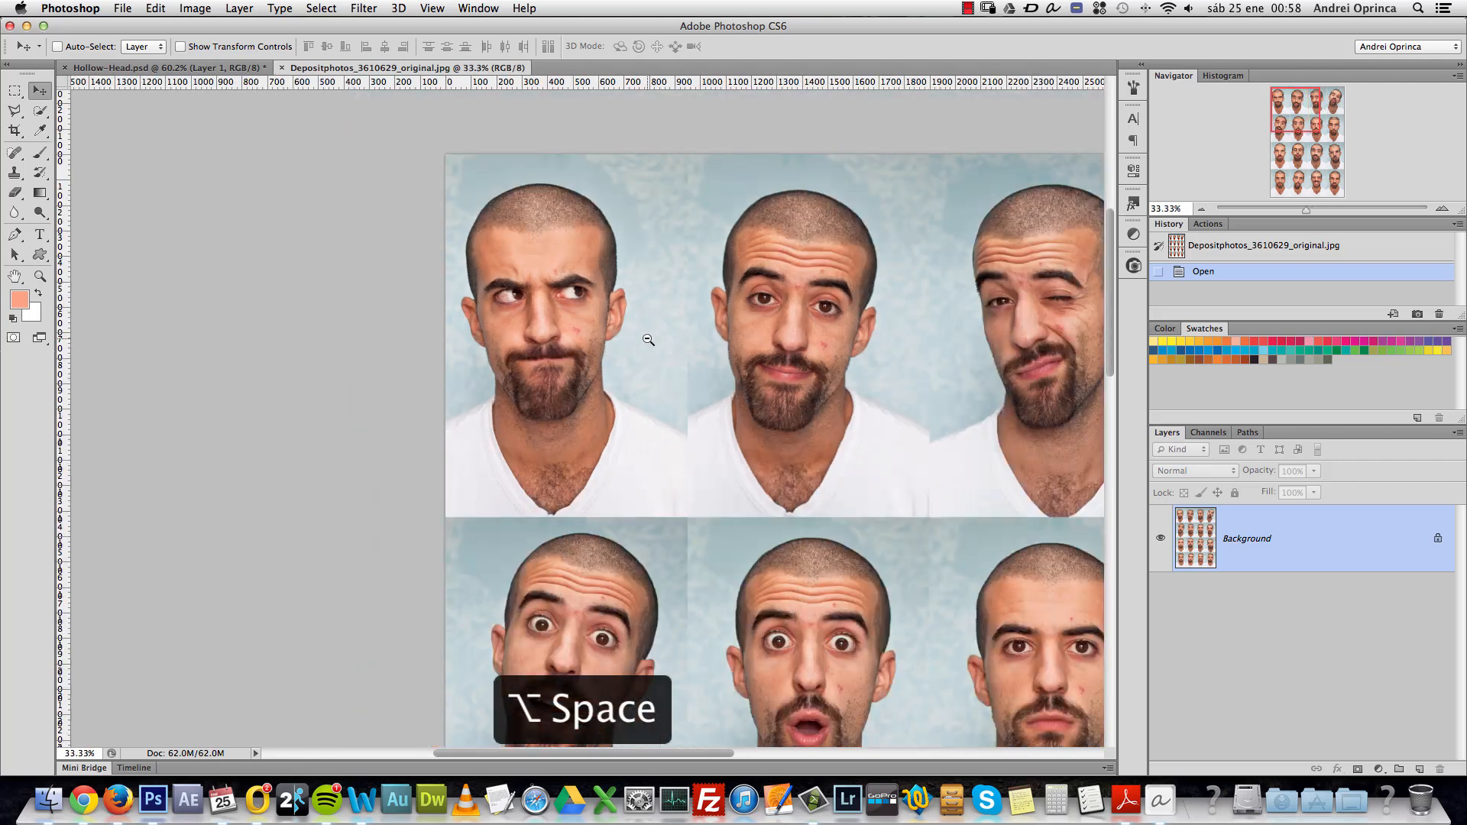
scroll(657, 337, "down", 3)
scroll(657, 336, "right", 5)
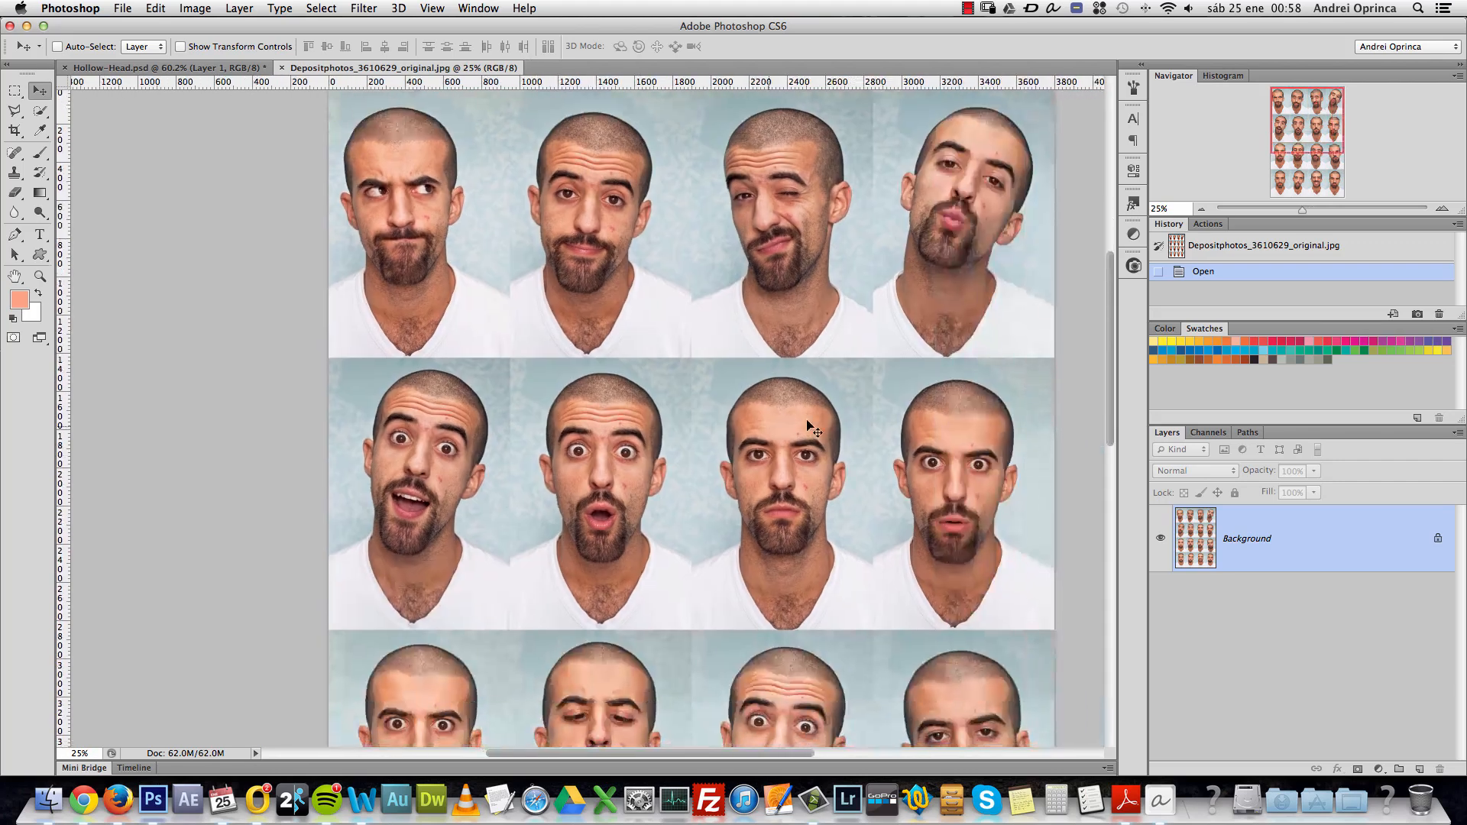
scroll(794, 428, "down", 4)
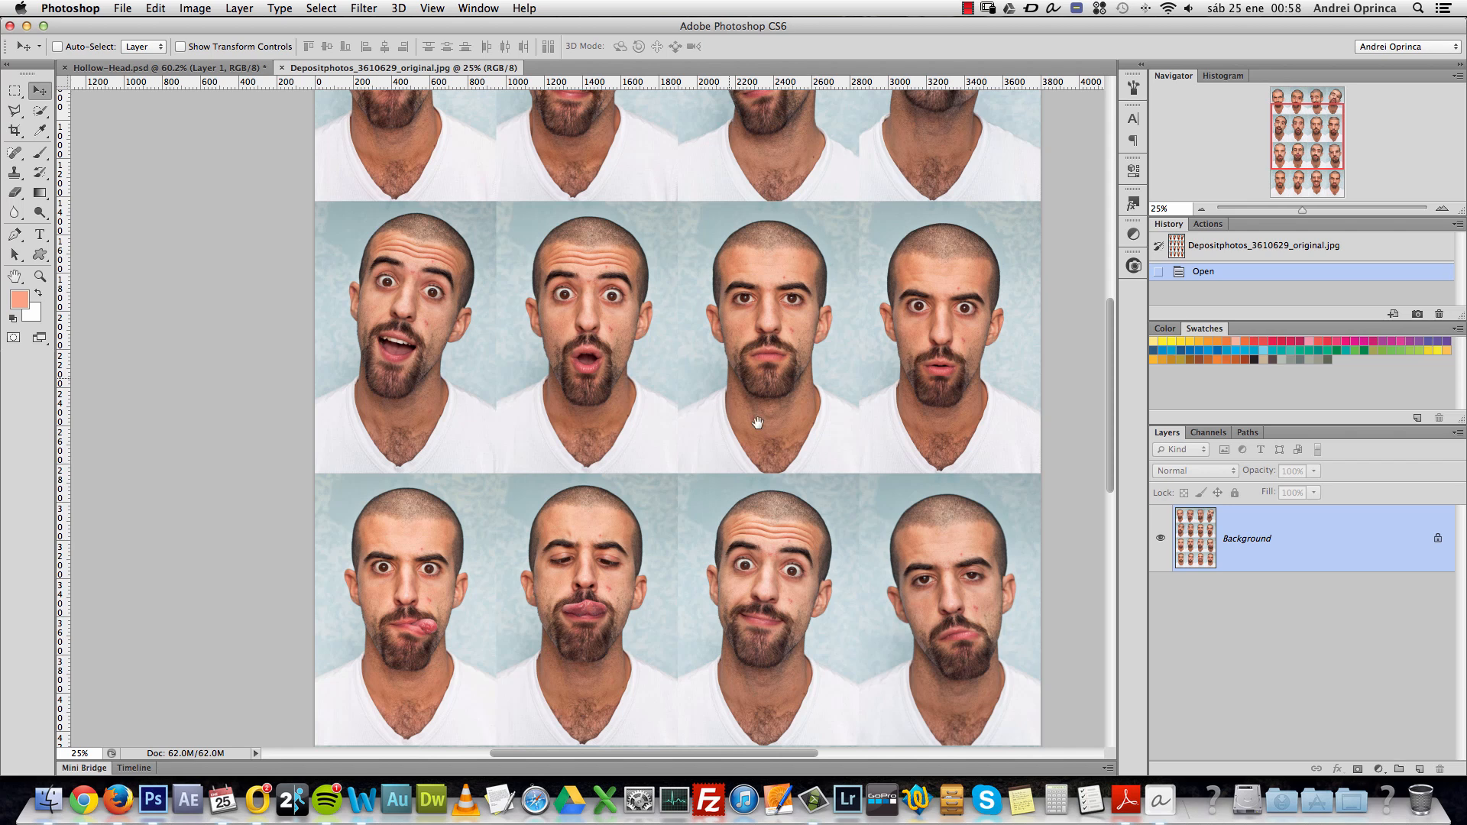
scroll(753, 416, "up", 8)
scroll(753, 416, "left", 3)
scroll(764, 498, "down", 3)
scroll(764, 498, "right", 2)
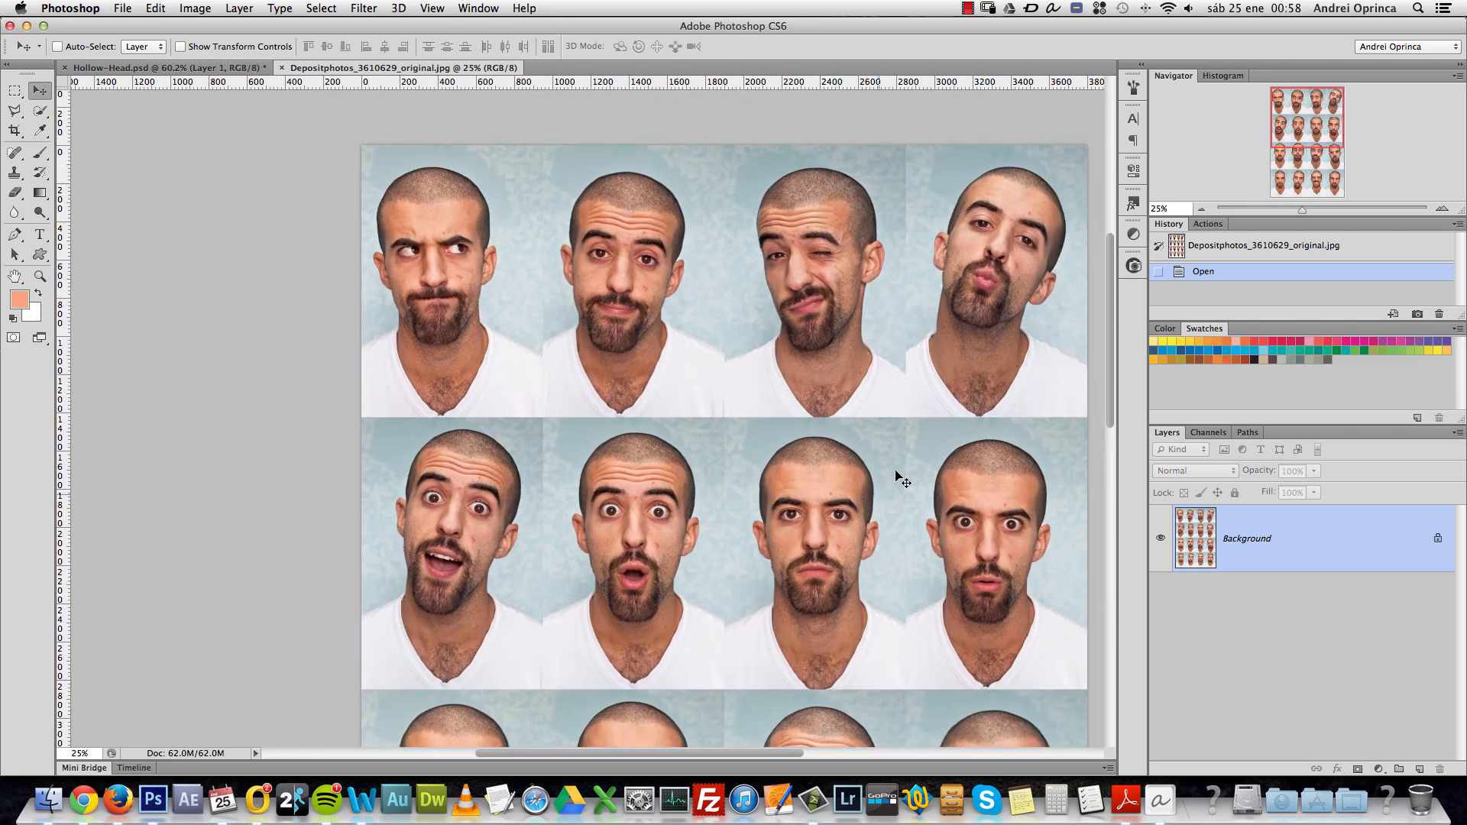
scroll(855, 515, "down", 5)
scroll(785, 583, "down", 1)
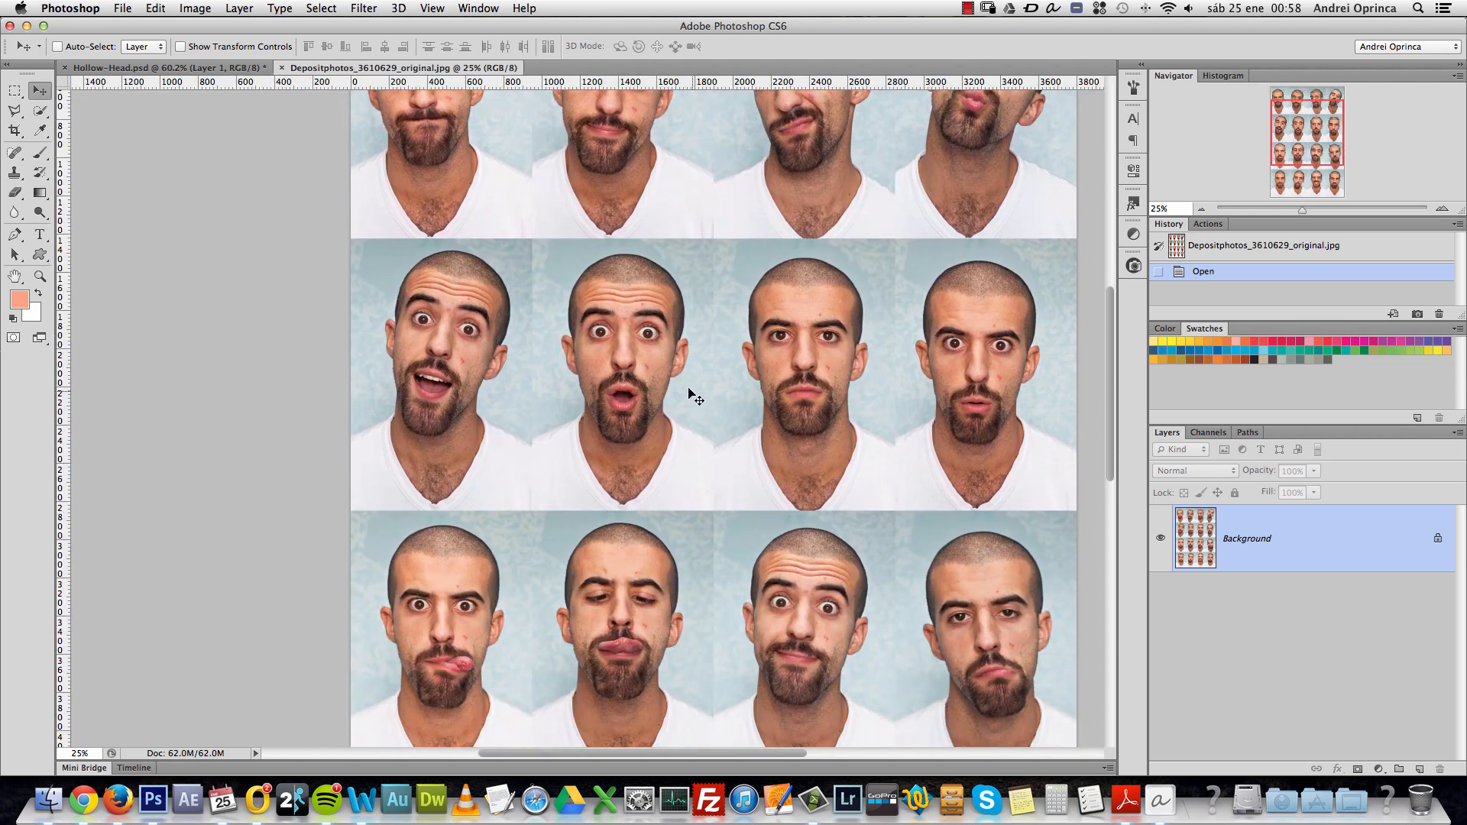
scroll(612, 415, "down", 10)
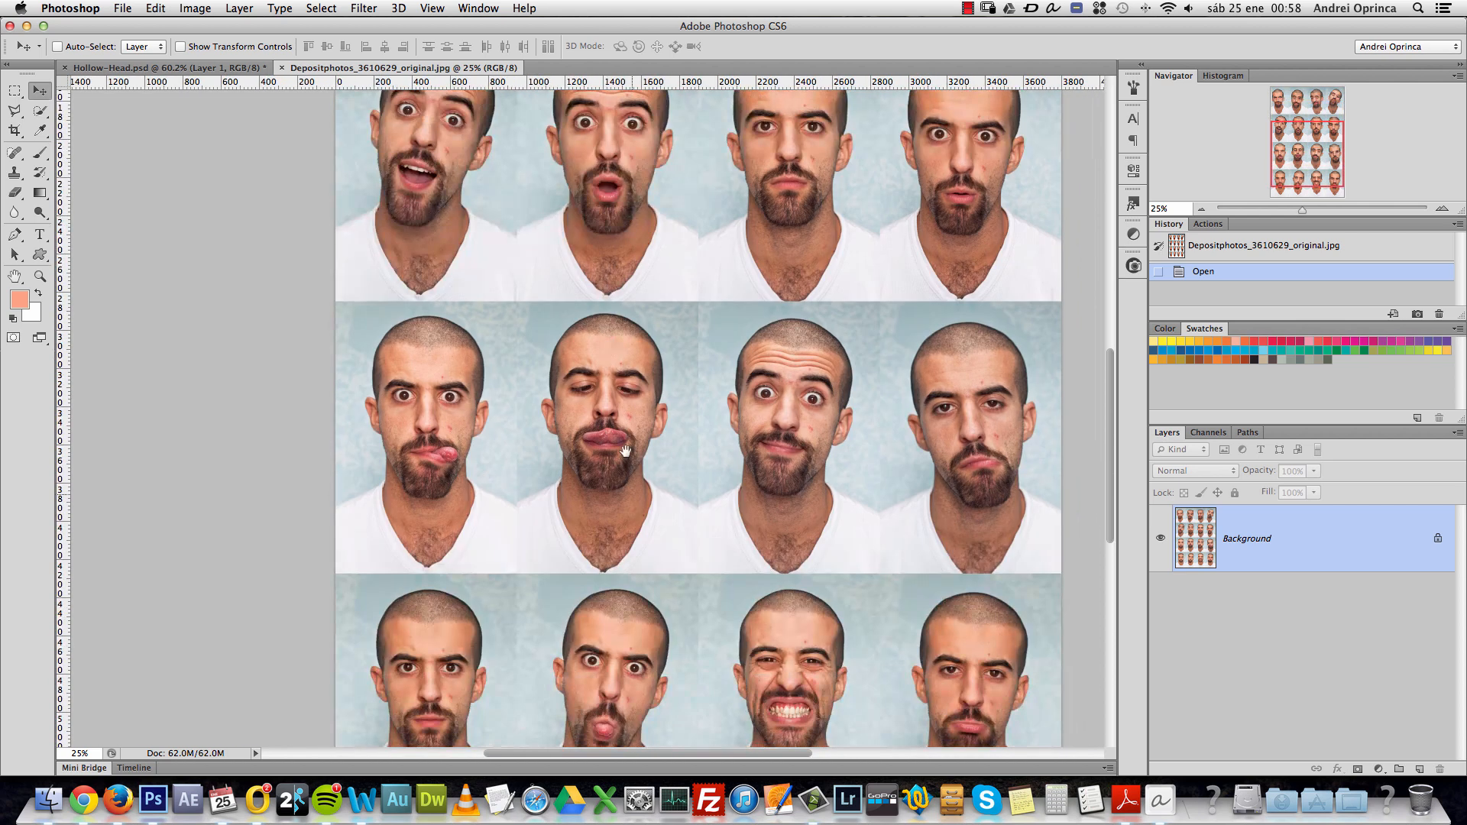
Crop the image to a rectangular marquee around the first portrait in the top row and deselect.
left_click_drag(593, 364, 785, 741)
left_click_drag(819, 409, 697, 547)
scroll(563, 344, "up", 1)
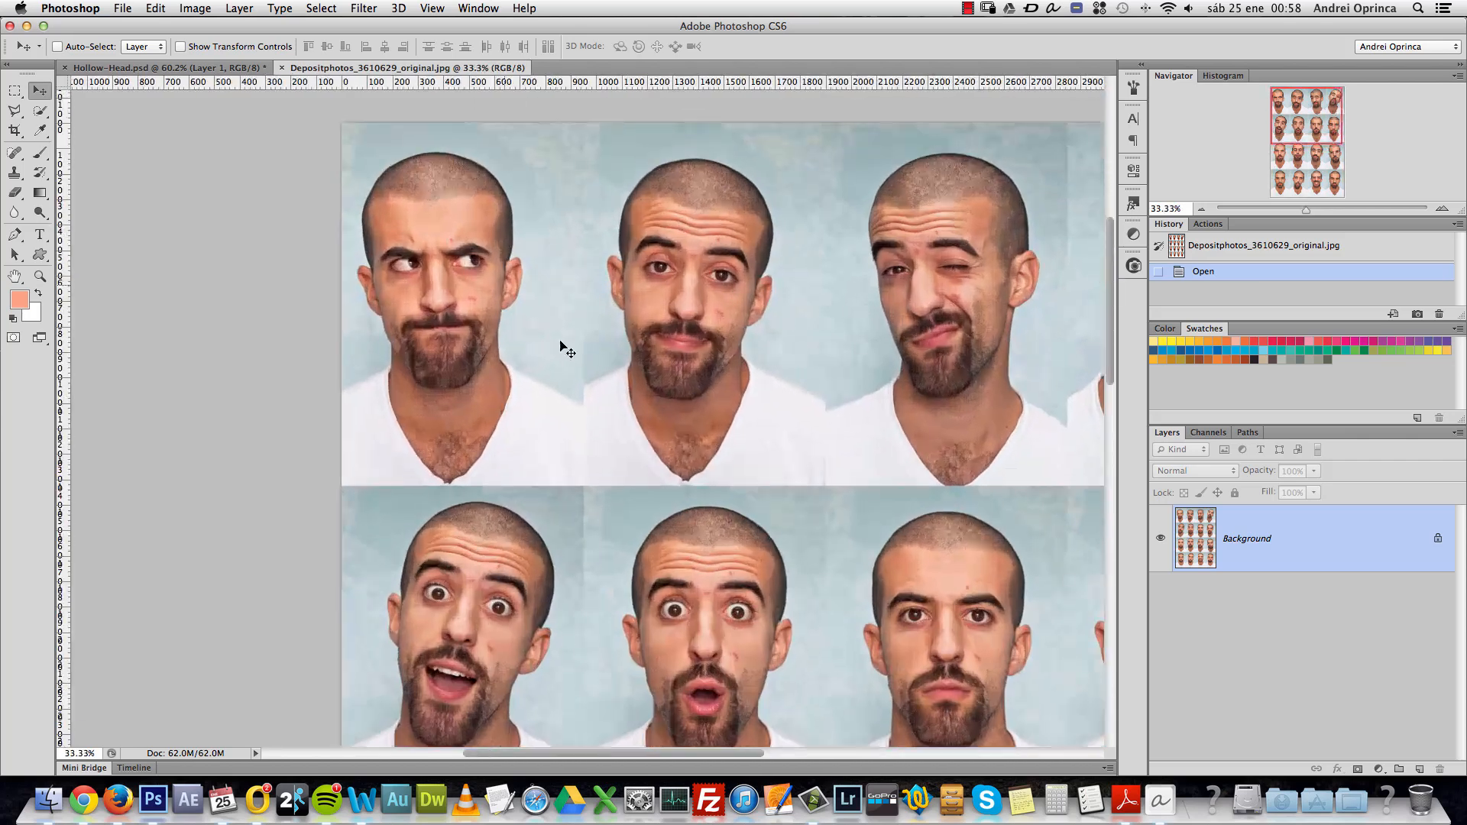
key("m")
left_click_drag(344, 121, 582, 483)
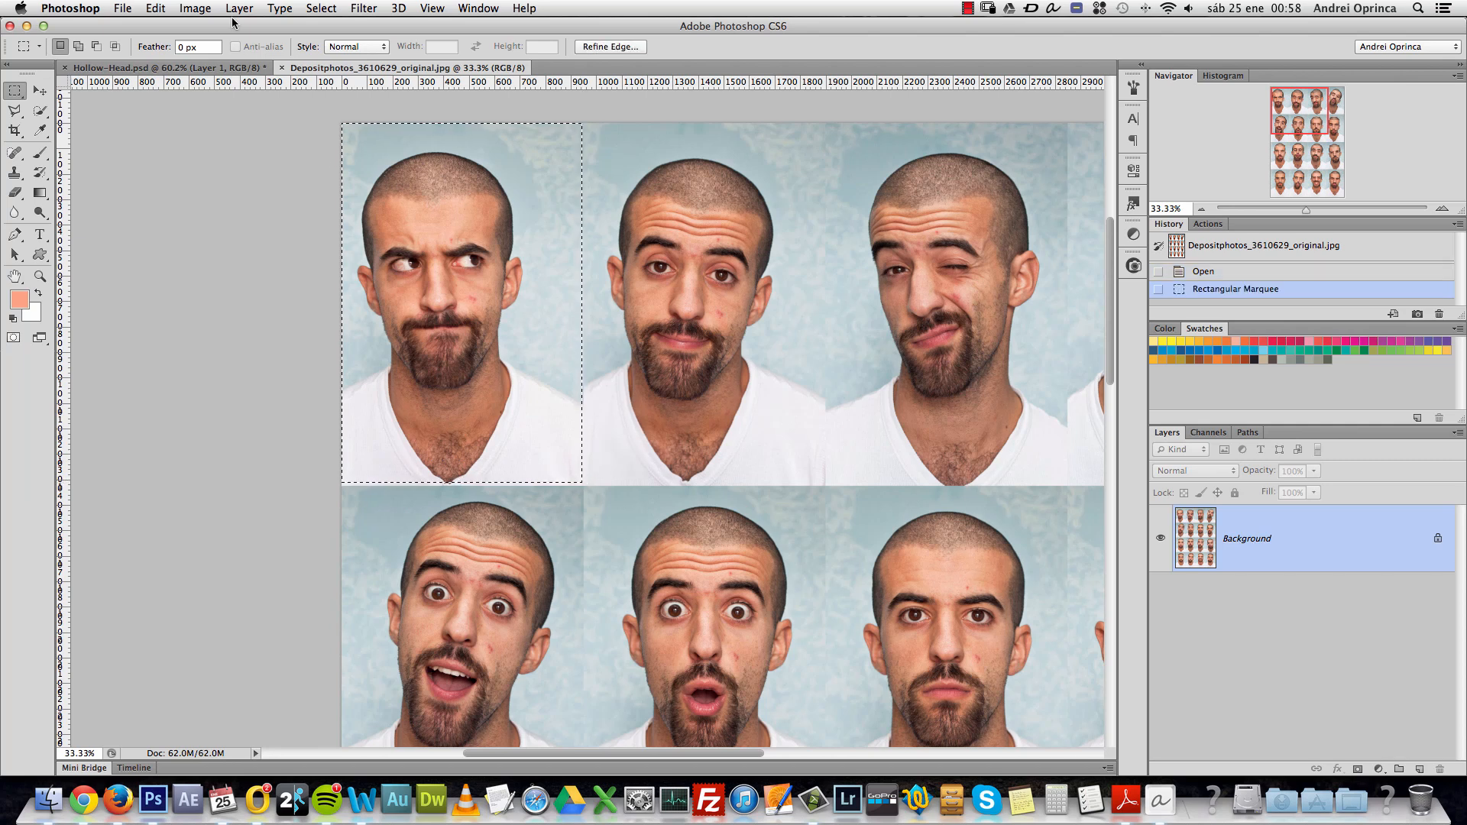
left_click(196, 8)
left_click(255, 187)
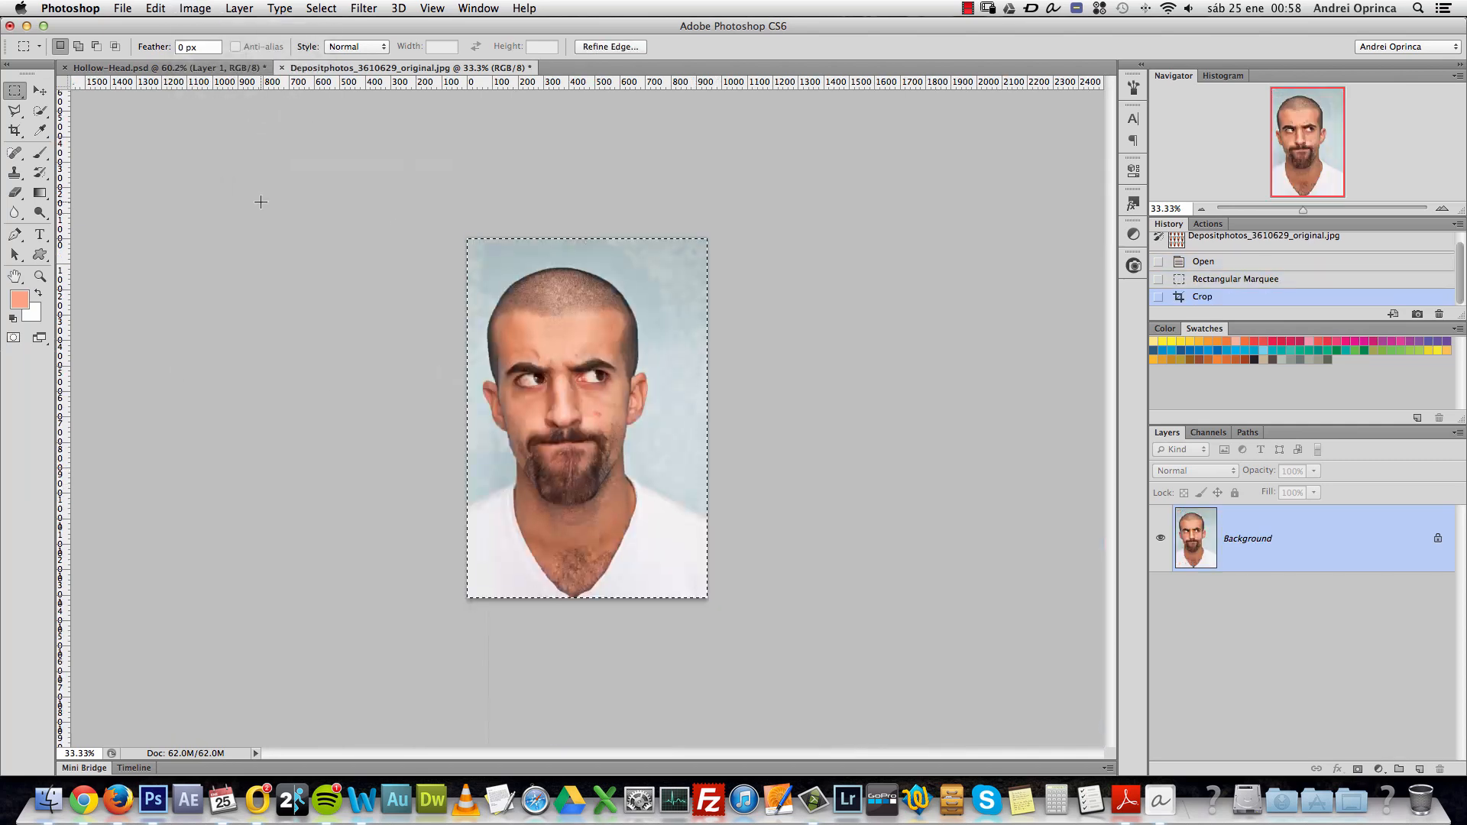
key("super+d")
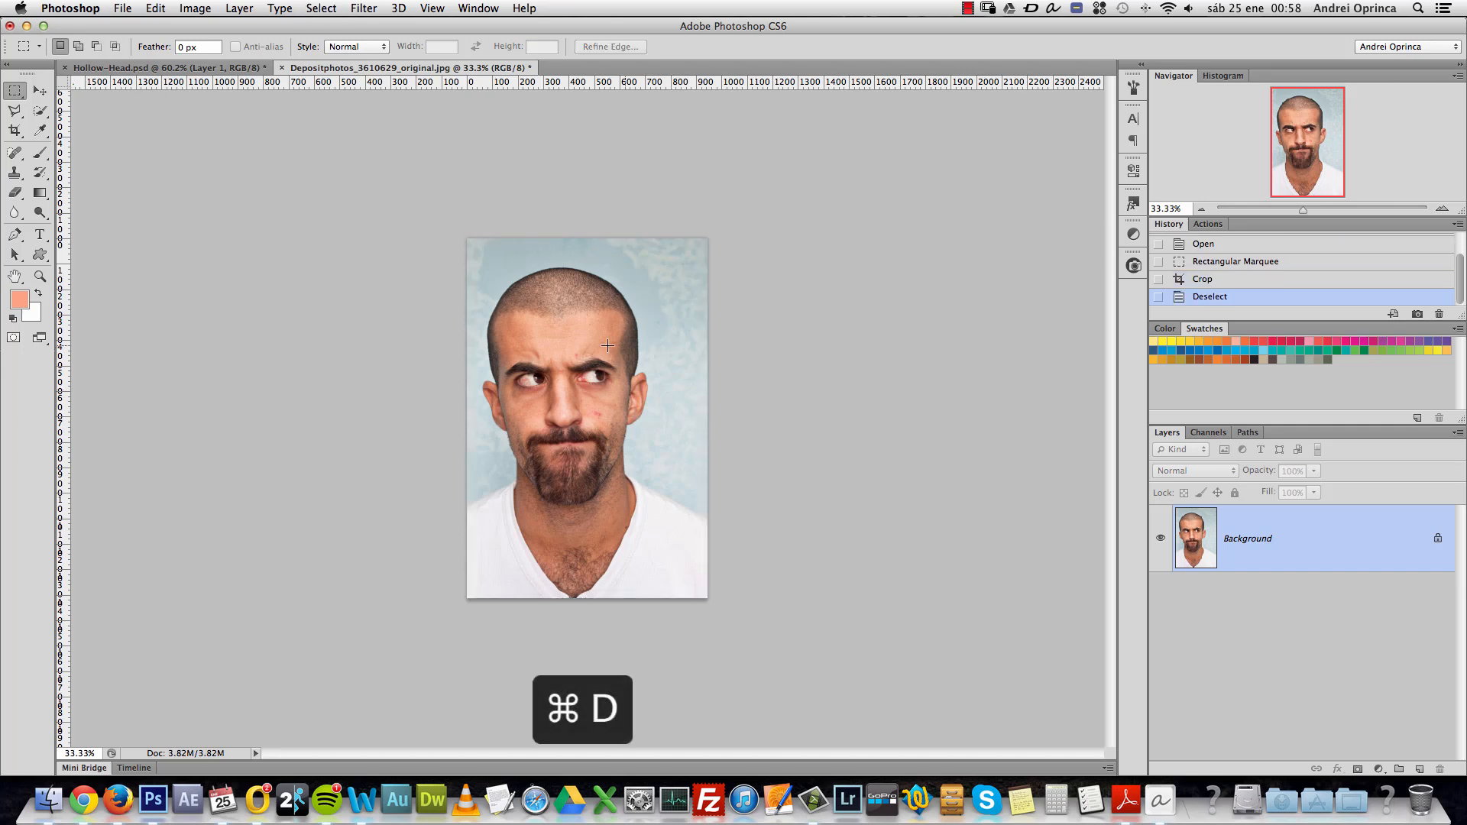
Trim the right side of the portrait with the Crop tool to a width of about 800 px.
key("super+space")
left_click(672, 329)
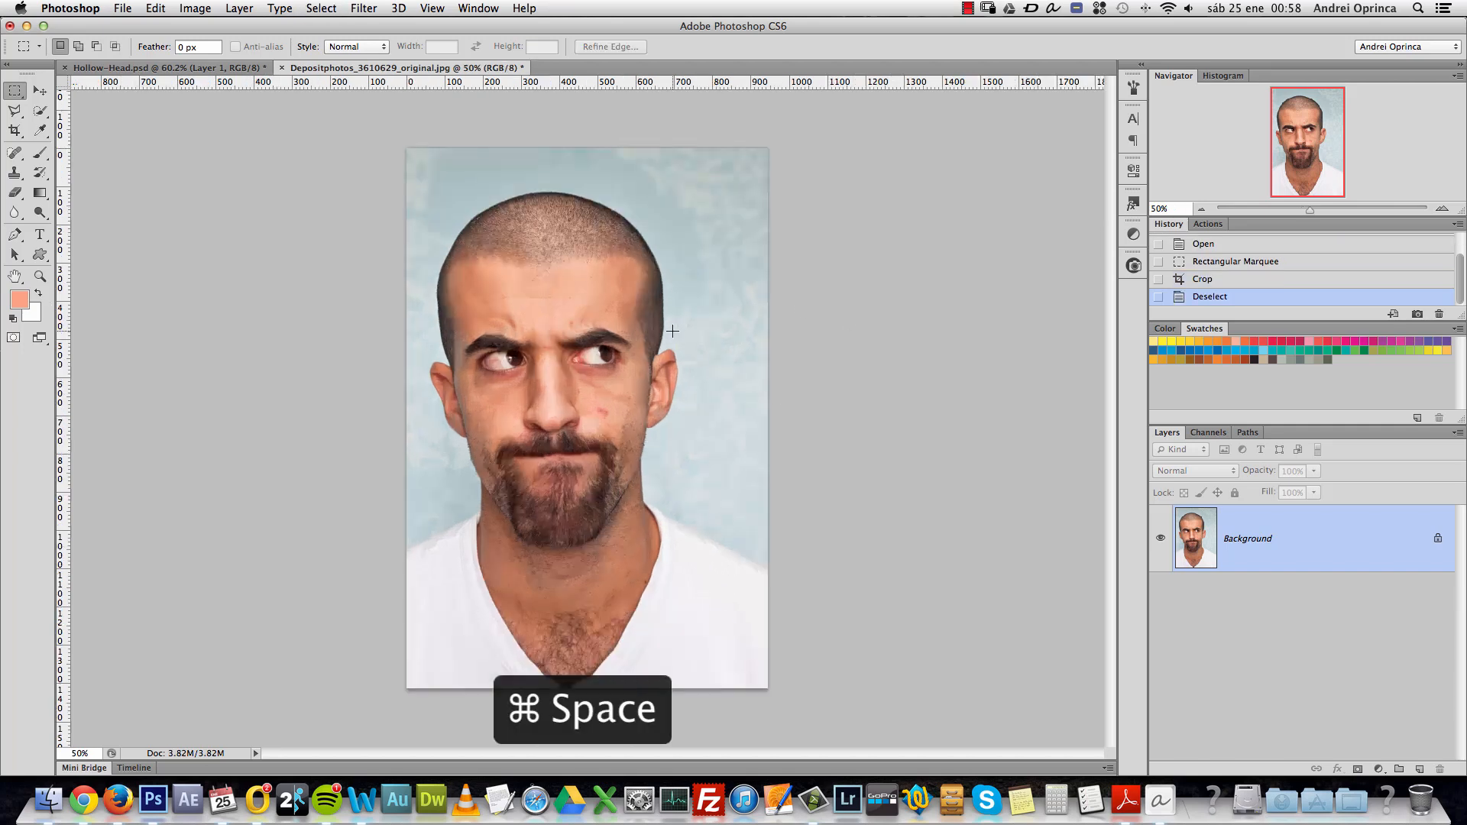
left_click(14, 129)
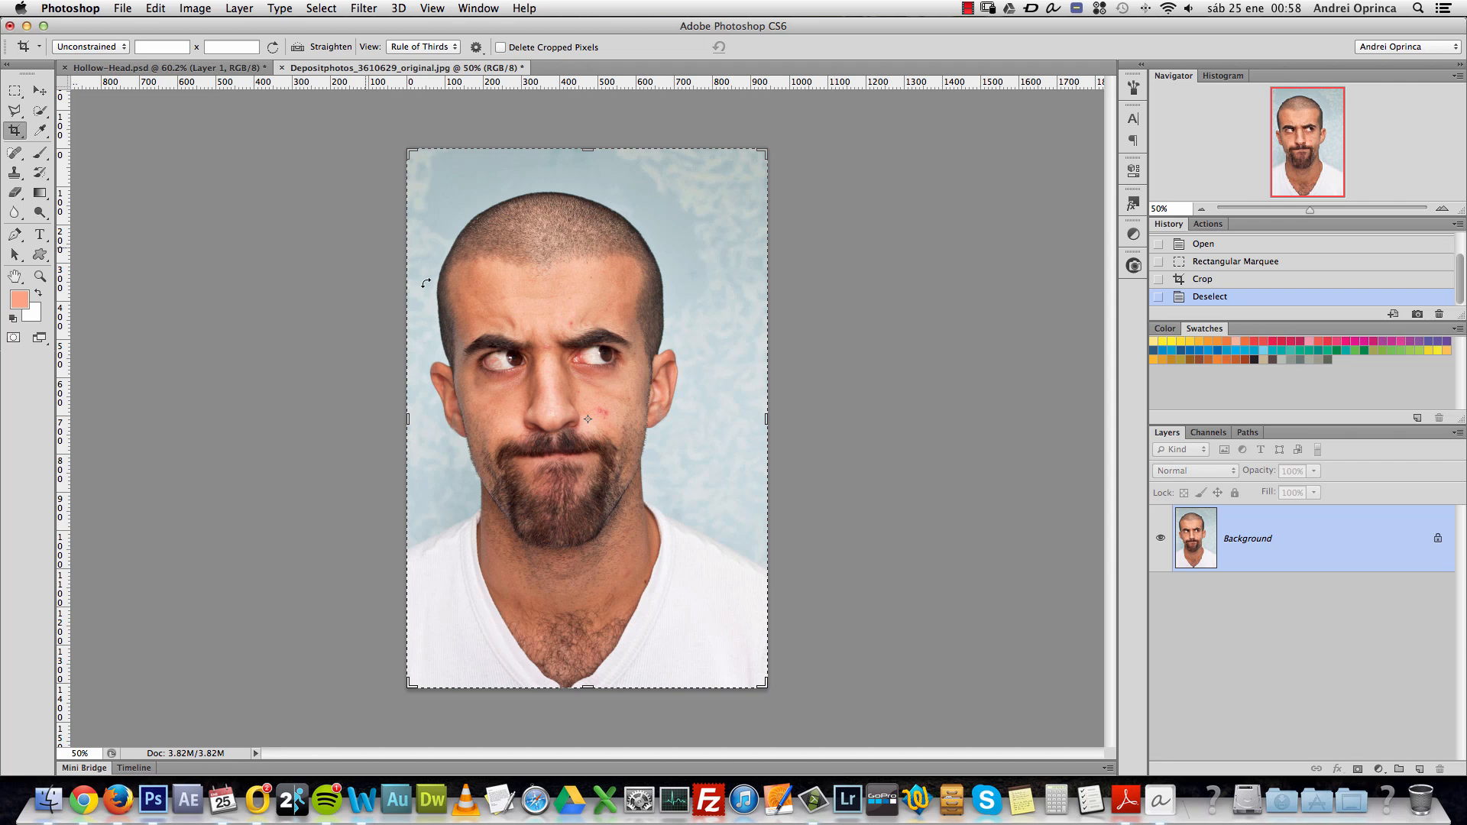
left_click(15, 130)
left_click(36, 130)
left_click_drag(766, 418, 739, 418)
key("Return")
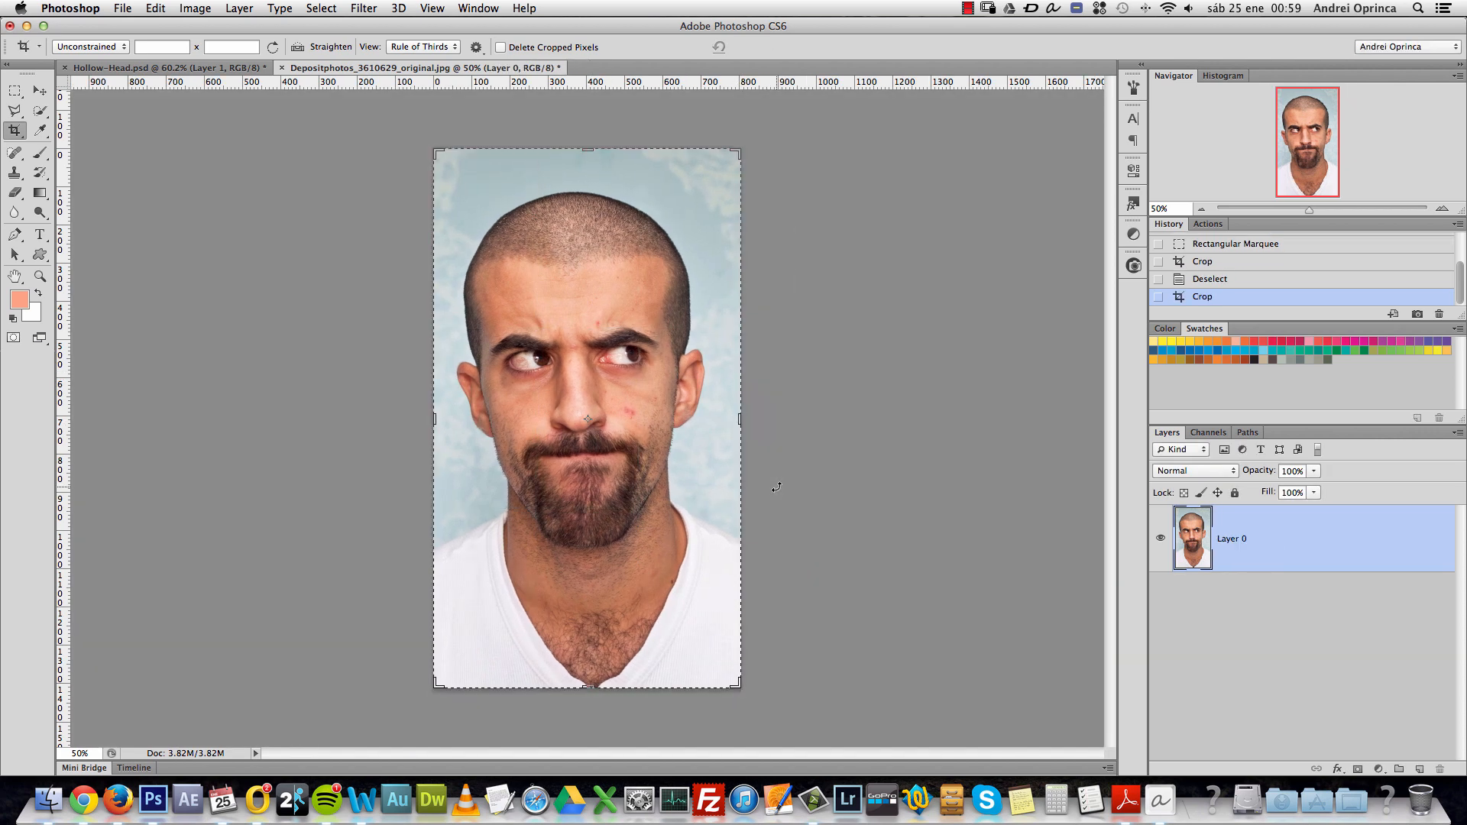
left_click(41, 90)
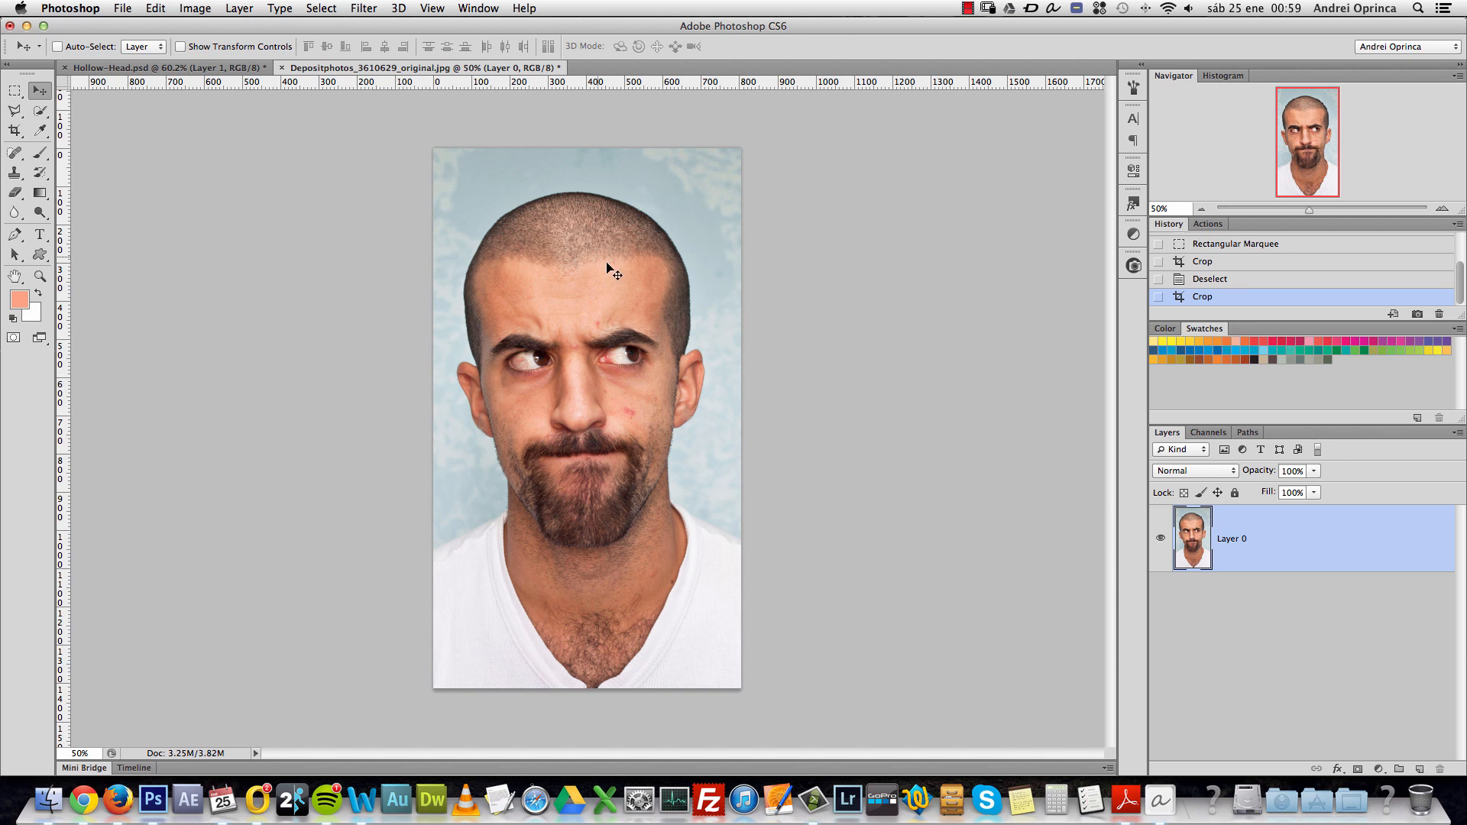
Select the man's head and body with the Quick Selection tool and subtract the background beside the ear and neck on the left.
left_click_drag(40, 111, 81, 113)
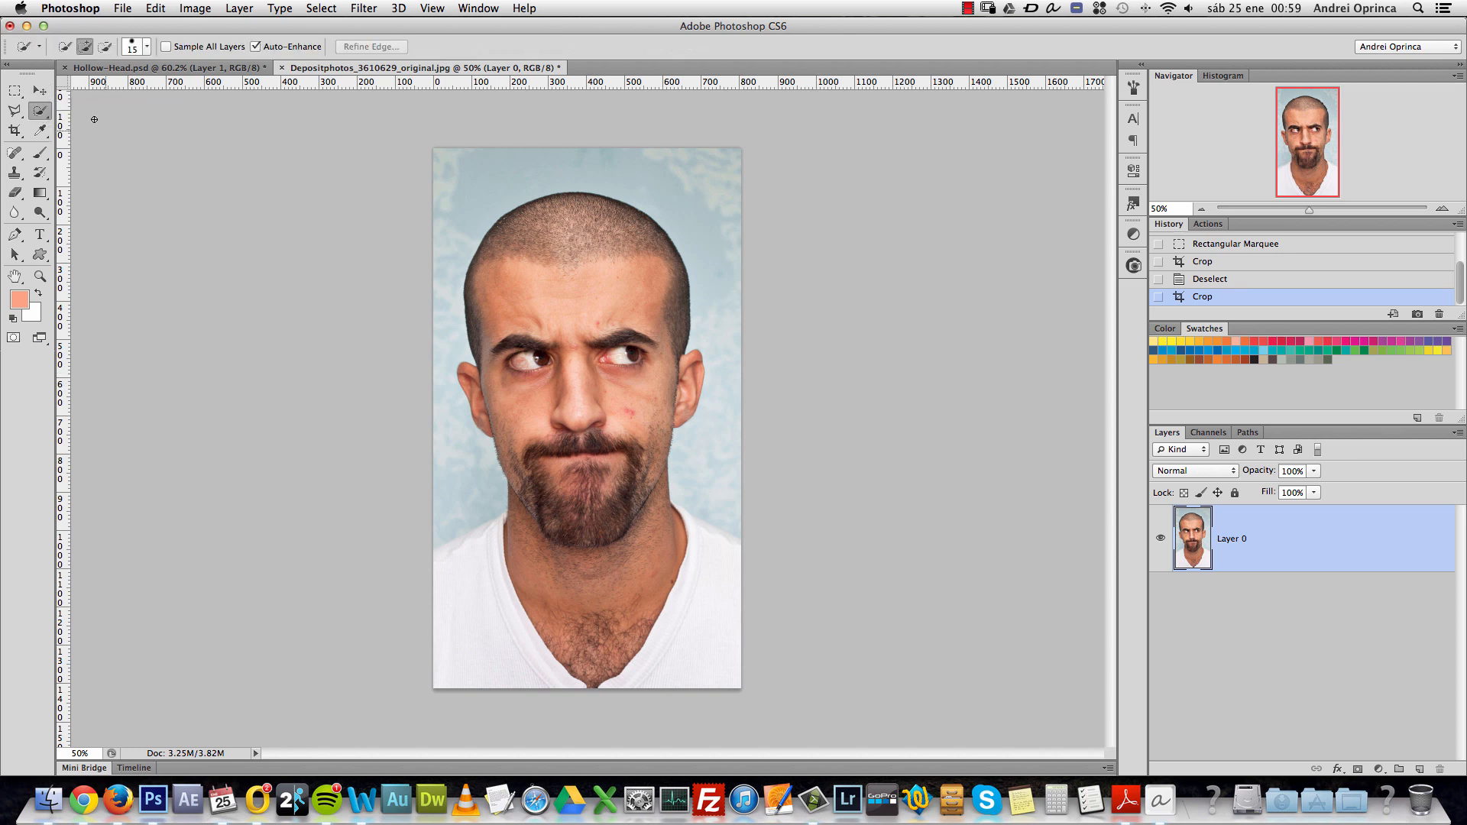
mouse_move(585, 234)
left_mouse_down()
mouse_move(554, 253)
mouse_move(615, 395)
mouse_move(603, 465)
mouse_move(616, 607)
mouse_move(710, 581)
mouse_move(686, 544)
mouse_move(722, 607)
mouse_move(690, 656)
mouse_move(536, 649)
mouse_move(457, 616)
left_mouse_up()
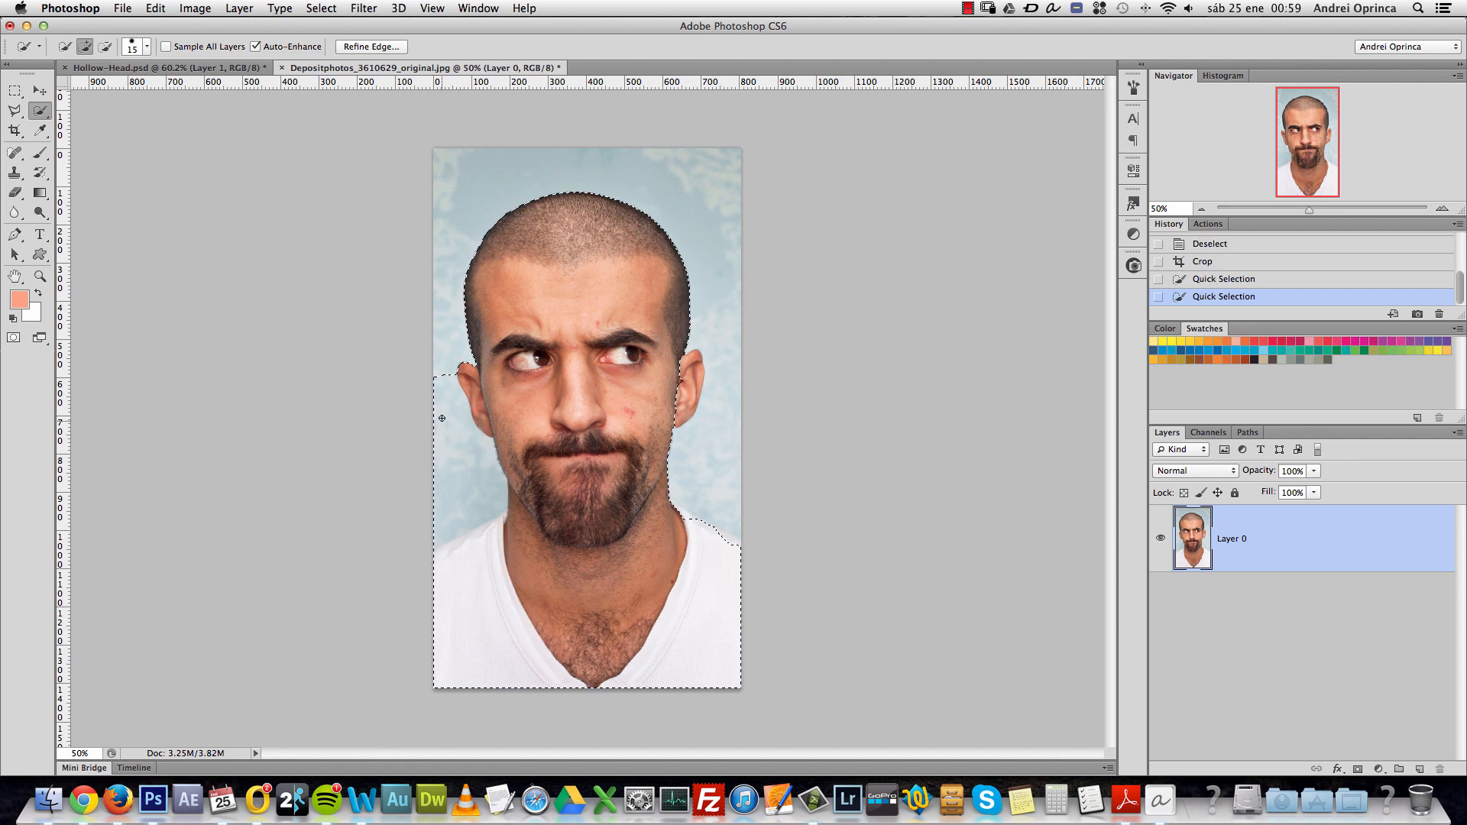
key("alt")
key("alt")
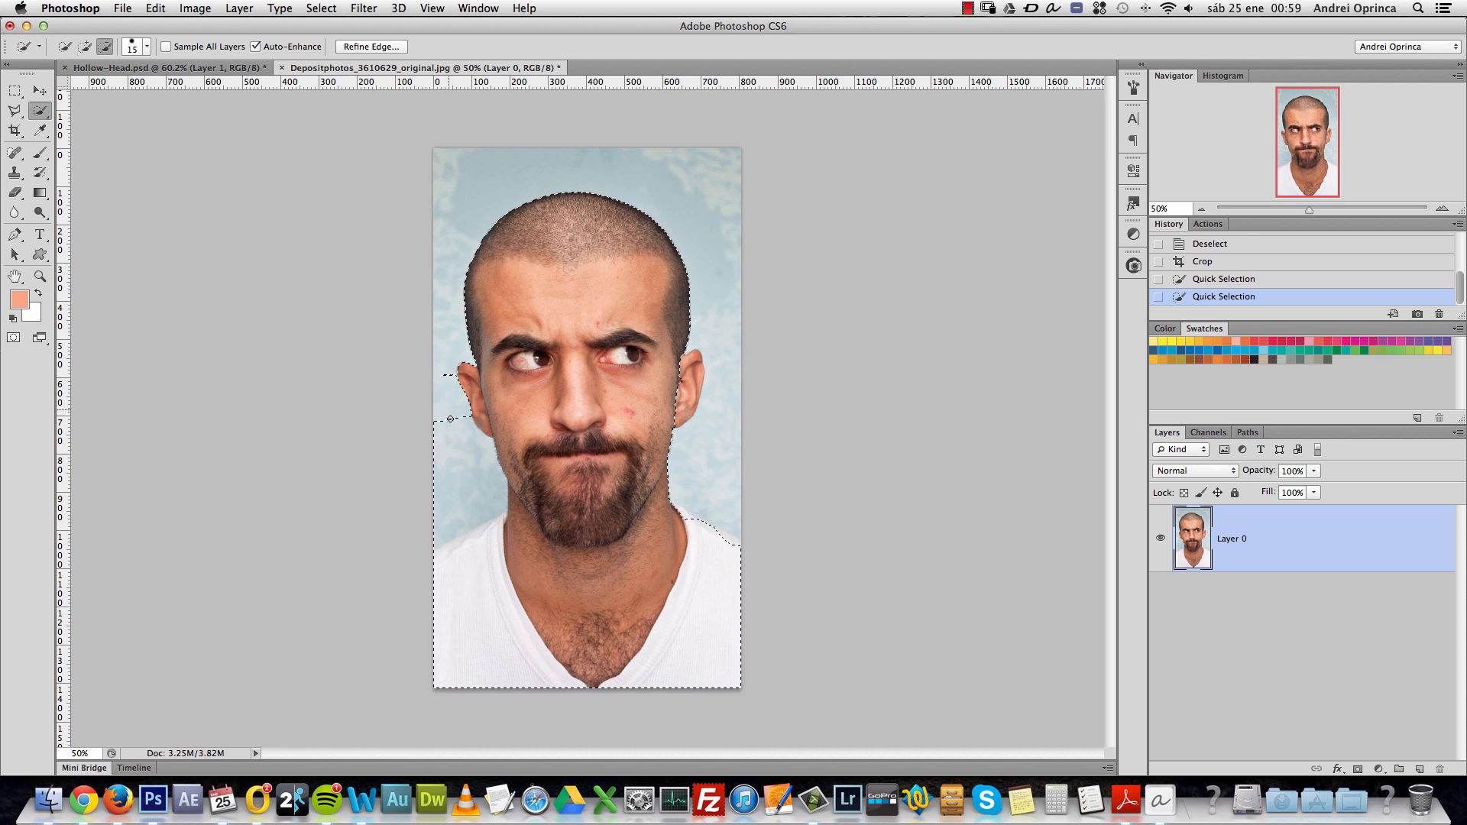
left_click(475, 462, "alt")
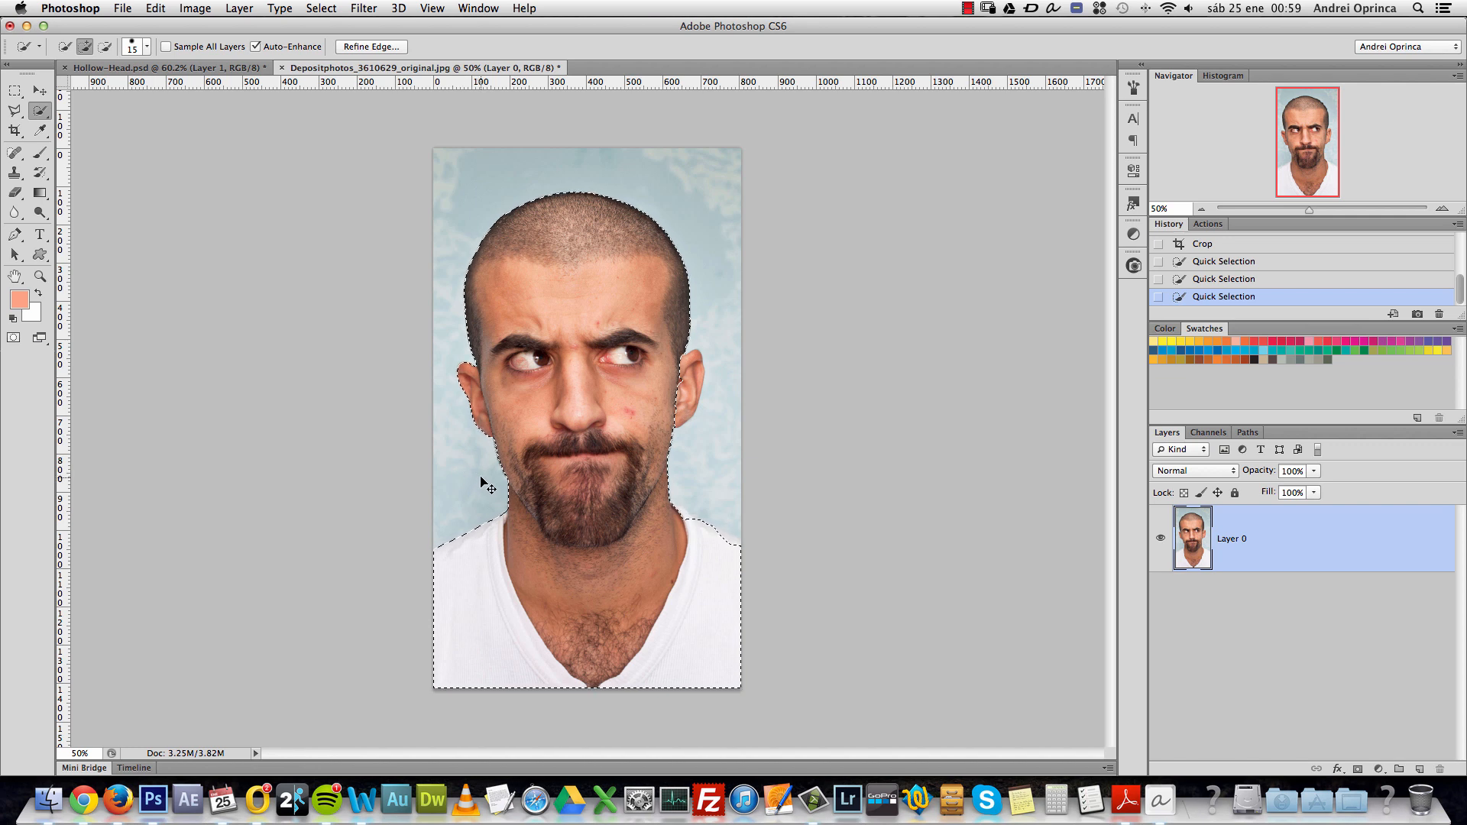
Refine the selection along the shoulder on the portrait's right so it follows the shirt edge, undoing a stray stroke.
key("super+1")
key("super+space")
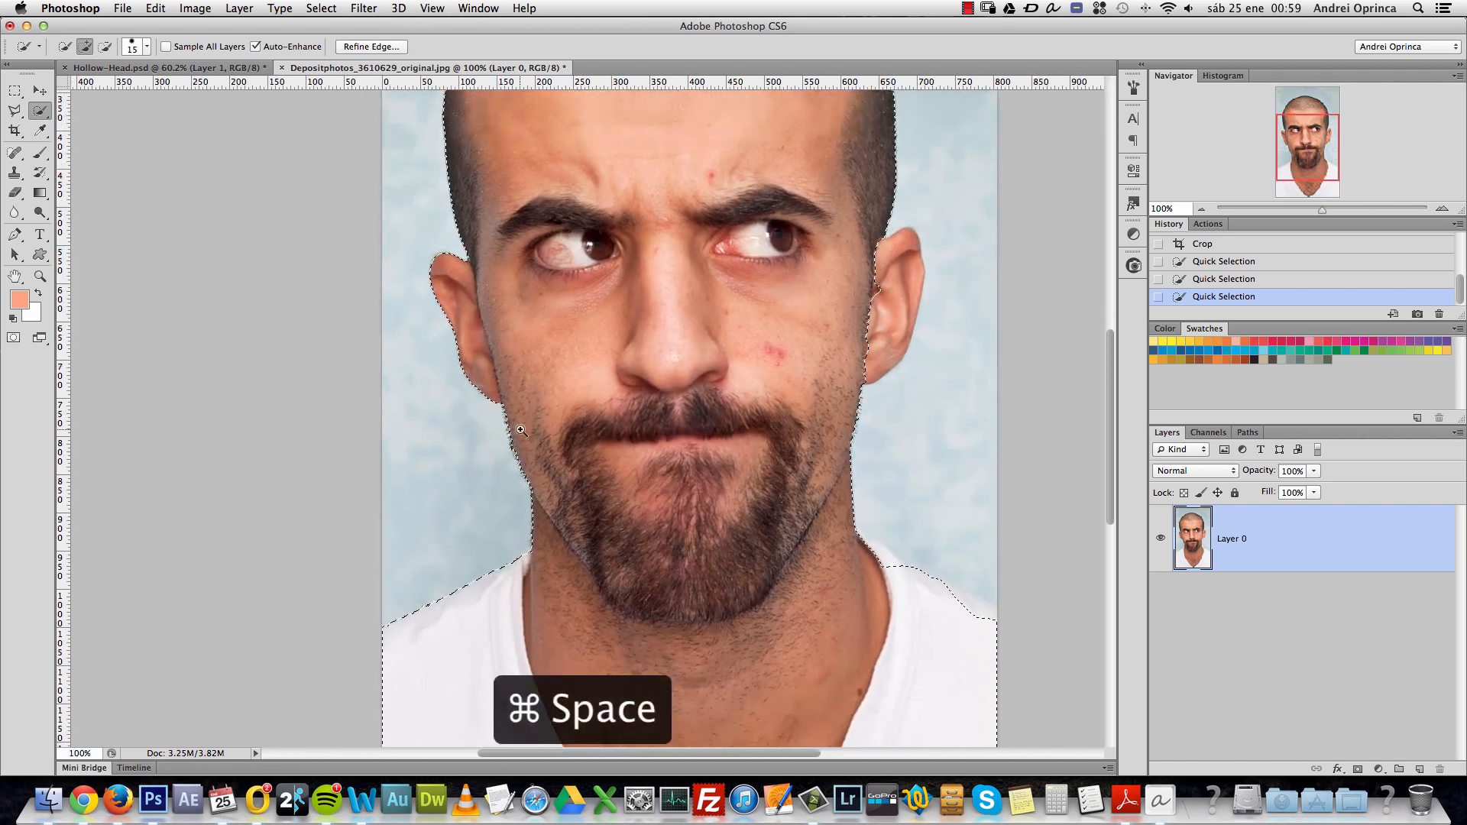
left_click(525, 432)
left_click(550, 459)
mouse_move(558, 316)
left_mouse_down()
mouse_move(593, 441)
mouse_move(618, 448)
mouse_move(773, 317)
left_mouse_up()
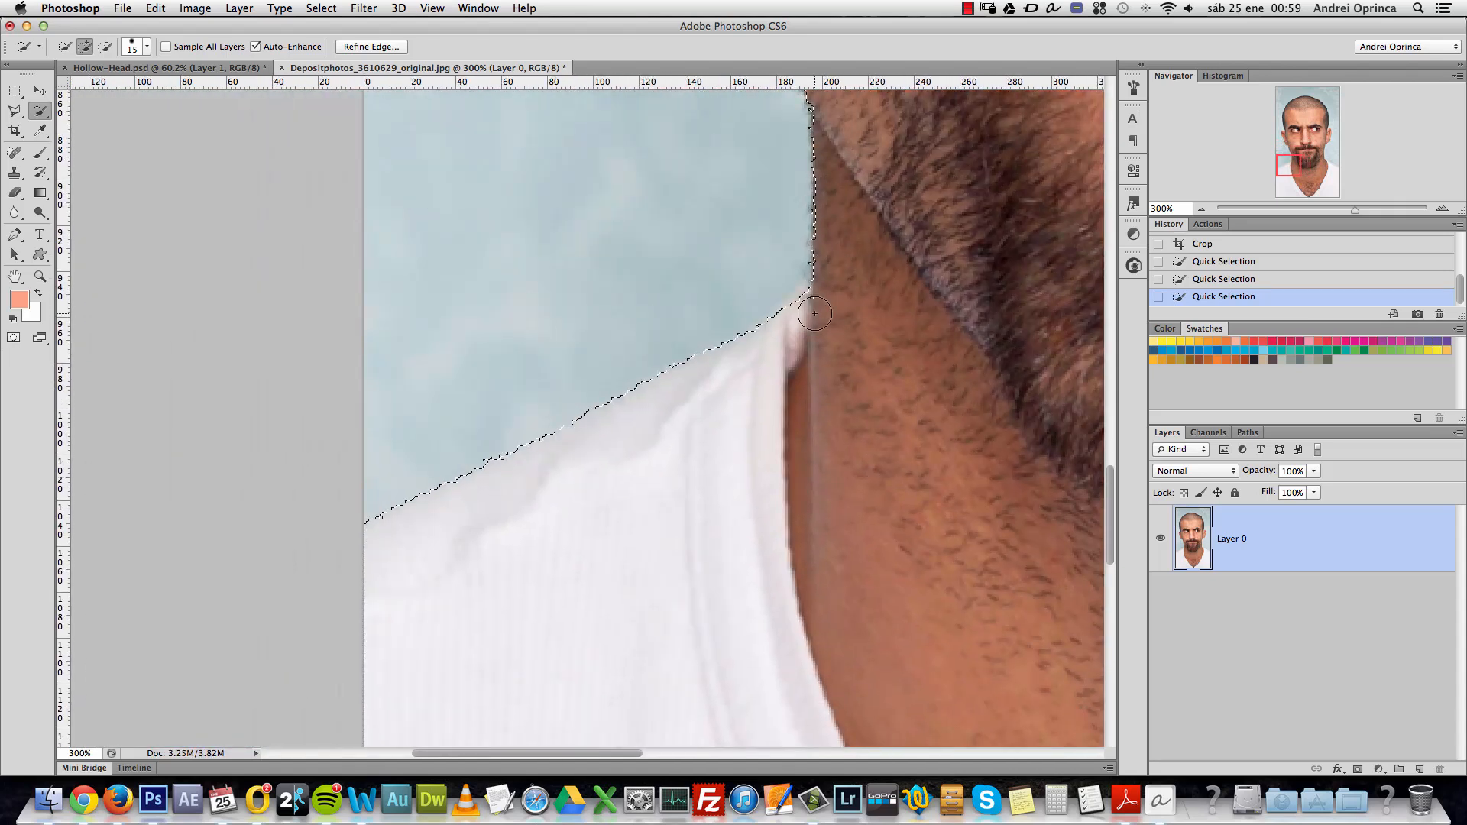
left_click(1313, 165)
left_click_drag(994, 377, 638, 468)
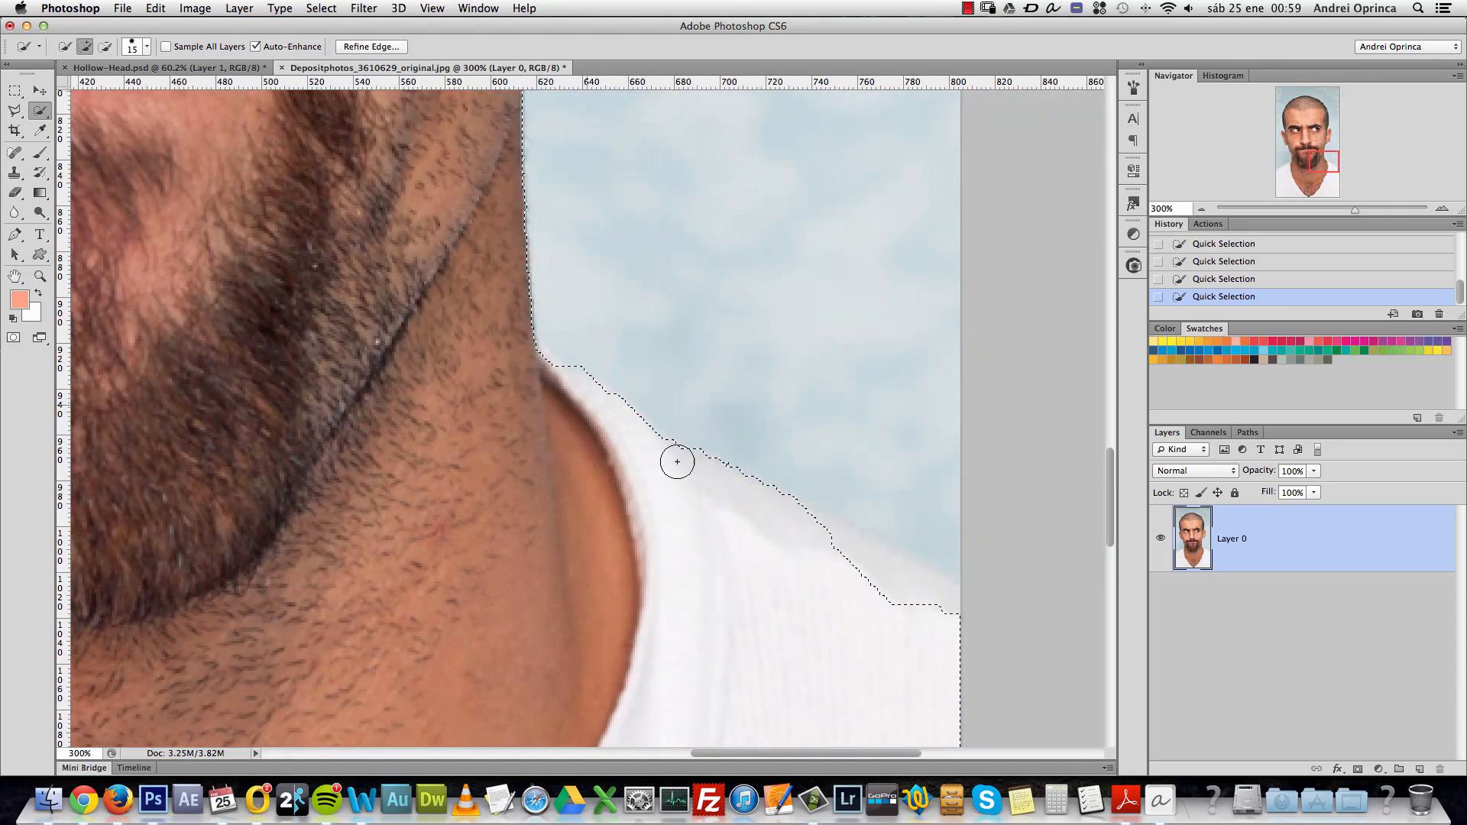
key("super+z")
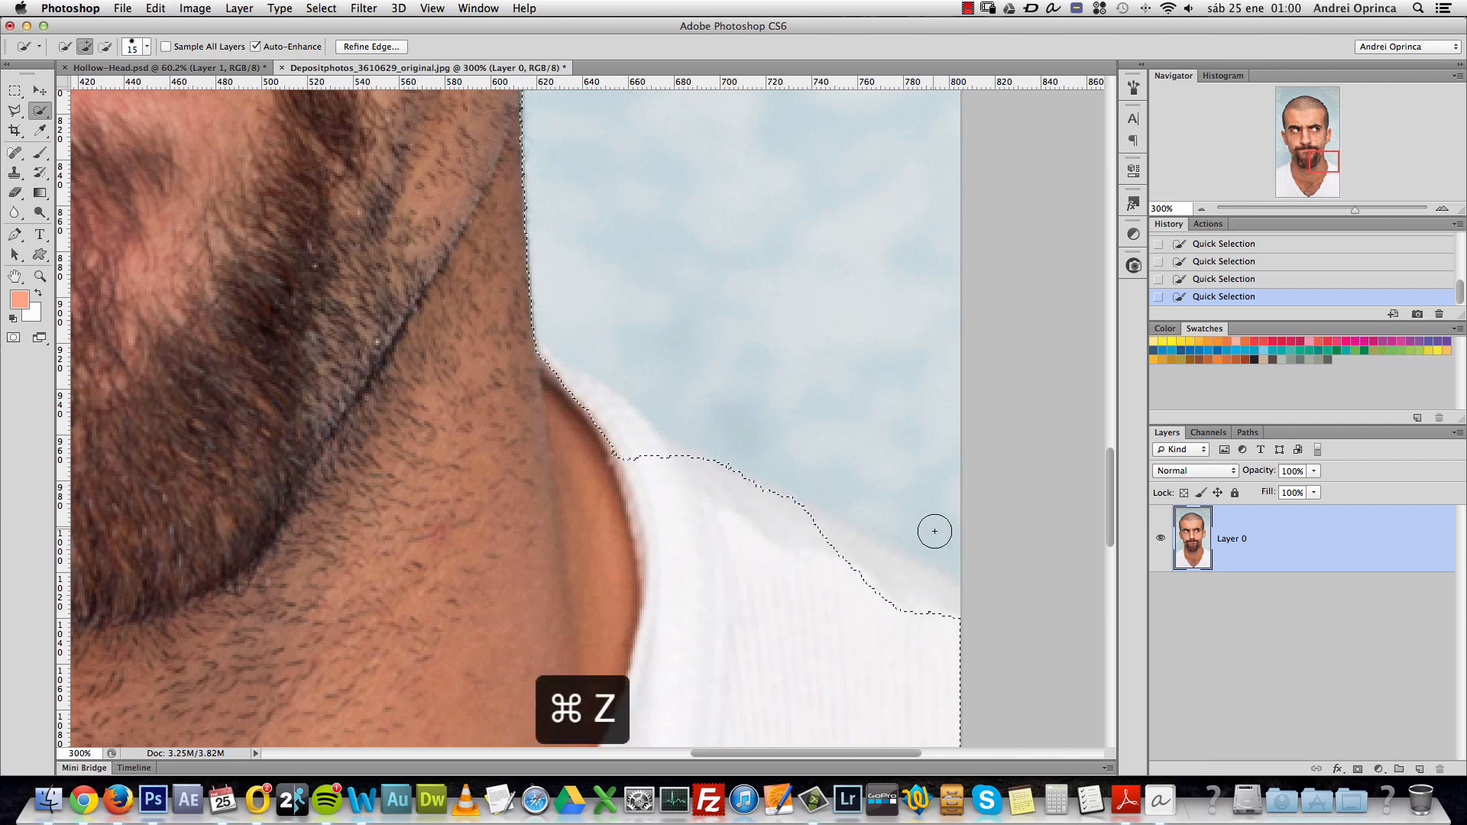
mouse_move(921, 591)
left_mouse_down()
mouse_move(618, 423)
mouse_move(629, 456)
mouse_move(586, 404)
left_mouse_up()
left_click(956, 542, "alt")
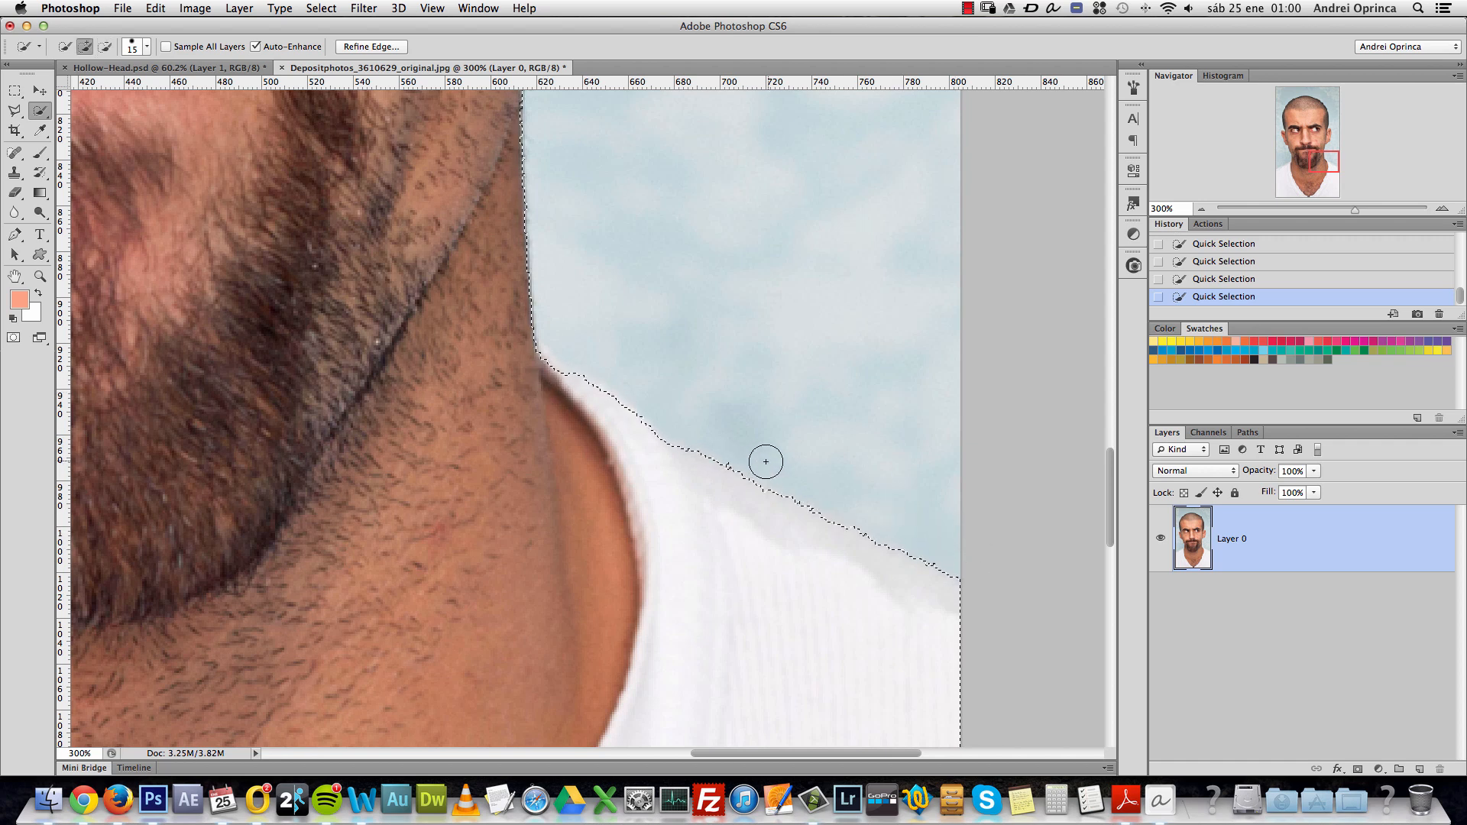
Add the ear on the portrait's right side to the selection and check the outline around the top of the head.
left_click(650, 462, "alt")
left_click(652, 463, "alt")
left_click(651, 464, "alt")
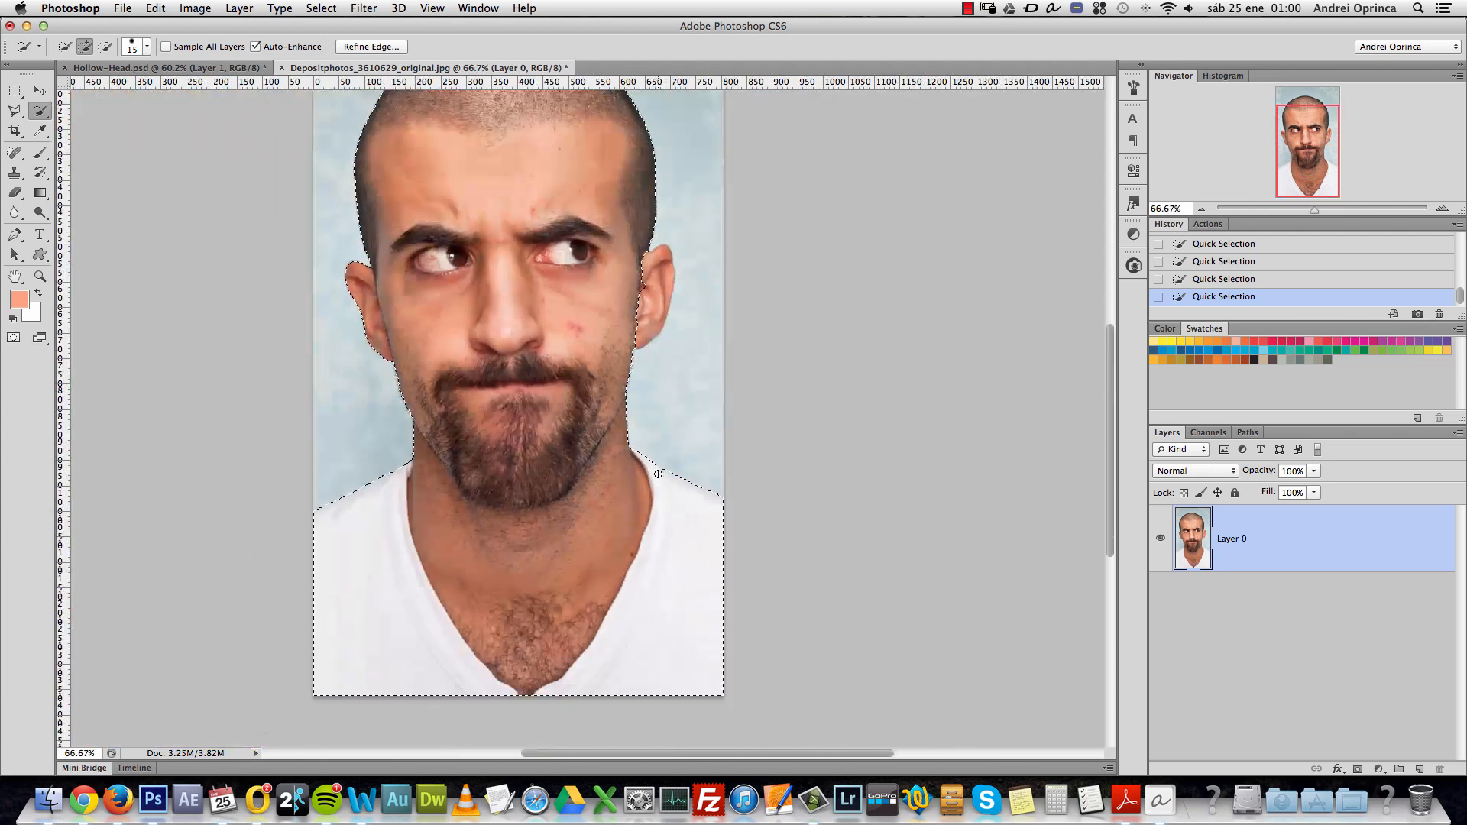
left_click(623, 228)
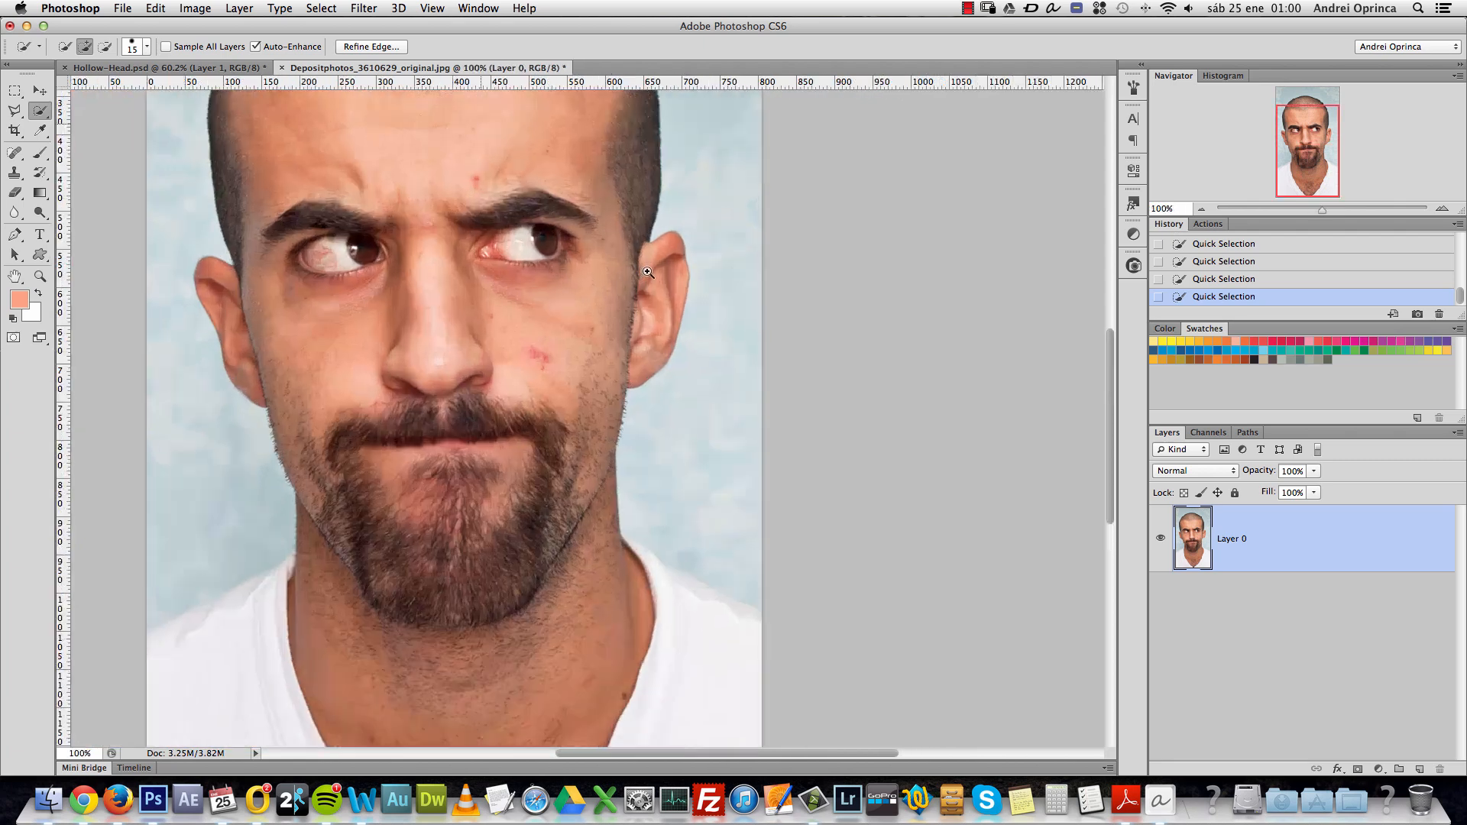
left_click(623, 228)
mouse_move(648, 251)
left_mouse_down()
mouse_move(695, 248)
mouse_move(708, 223)
mouse_move(703, 282)
left_mouse_up()
scroll(721, 252, "up", 10)
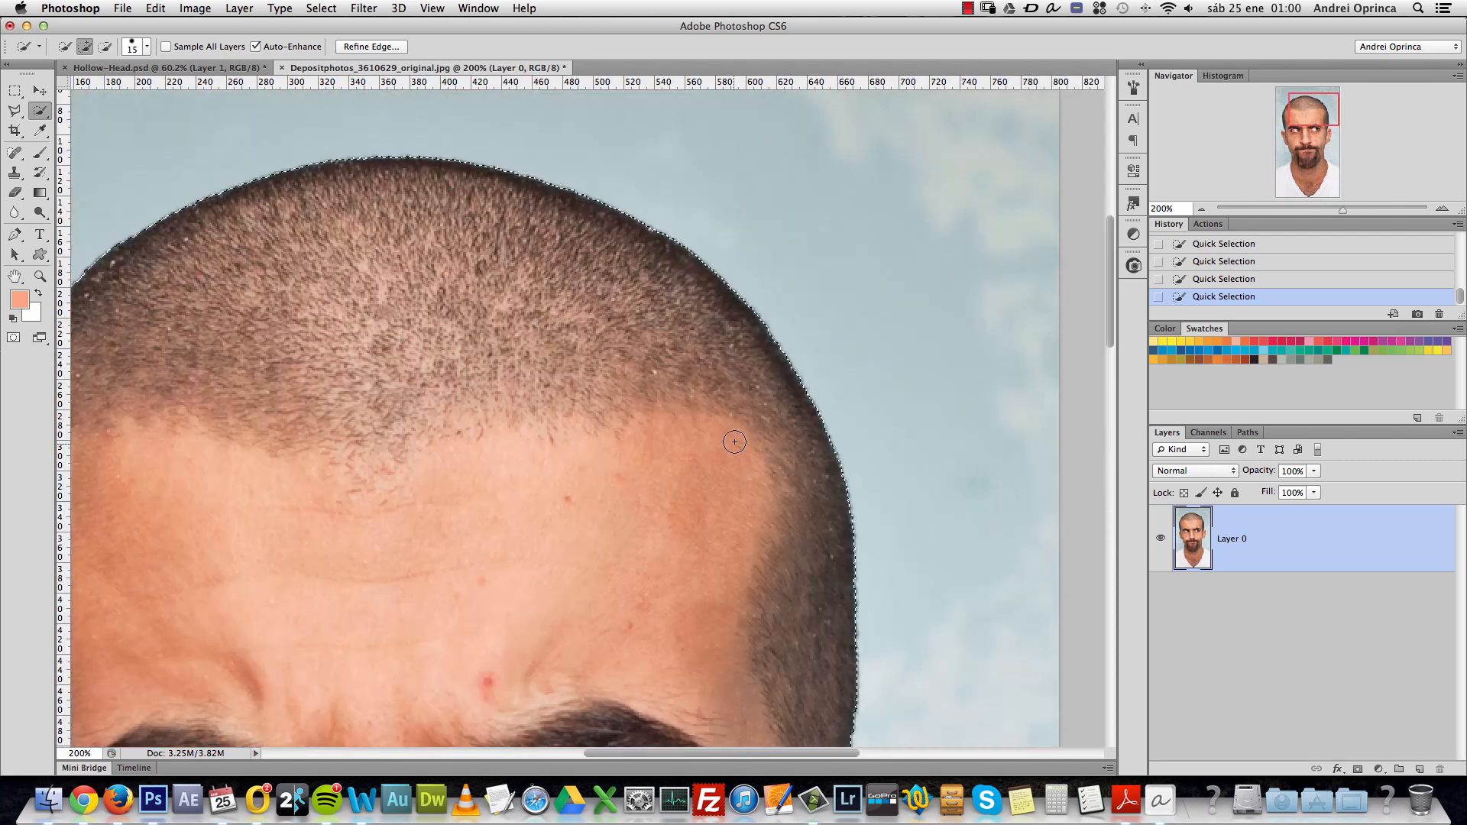
Refine the edge of the man's selection with Smooth 5, Feather 1.3 px and Contrast 43%.
key("alt+space")
left_click(626, 471)
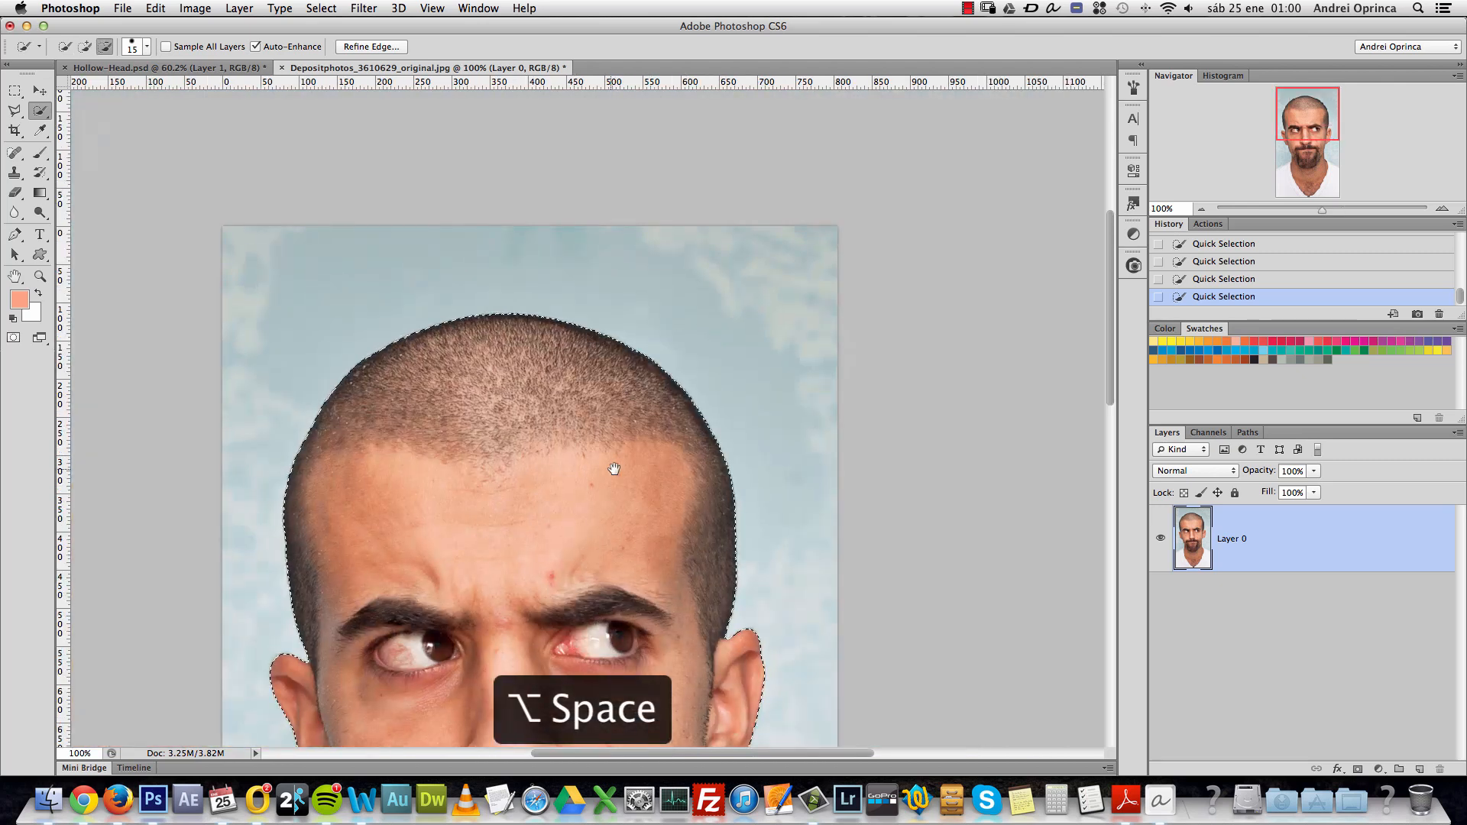
left_click_drag(566, 557, 611, 241)
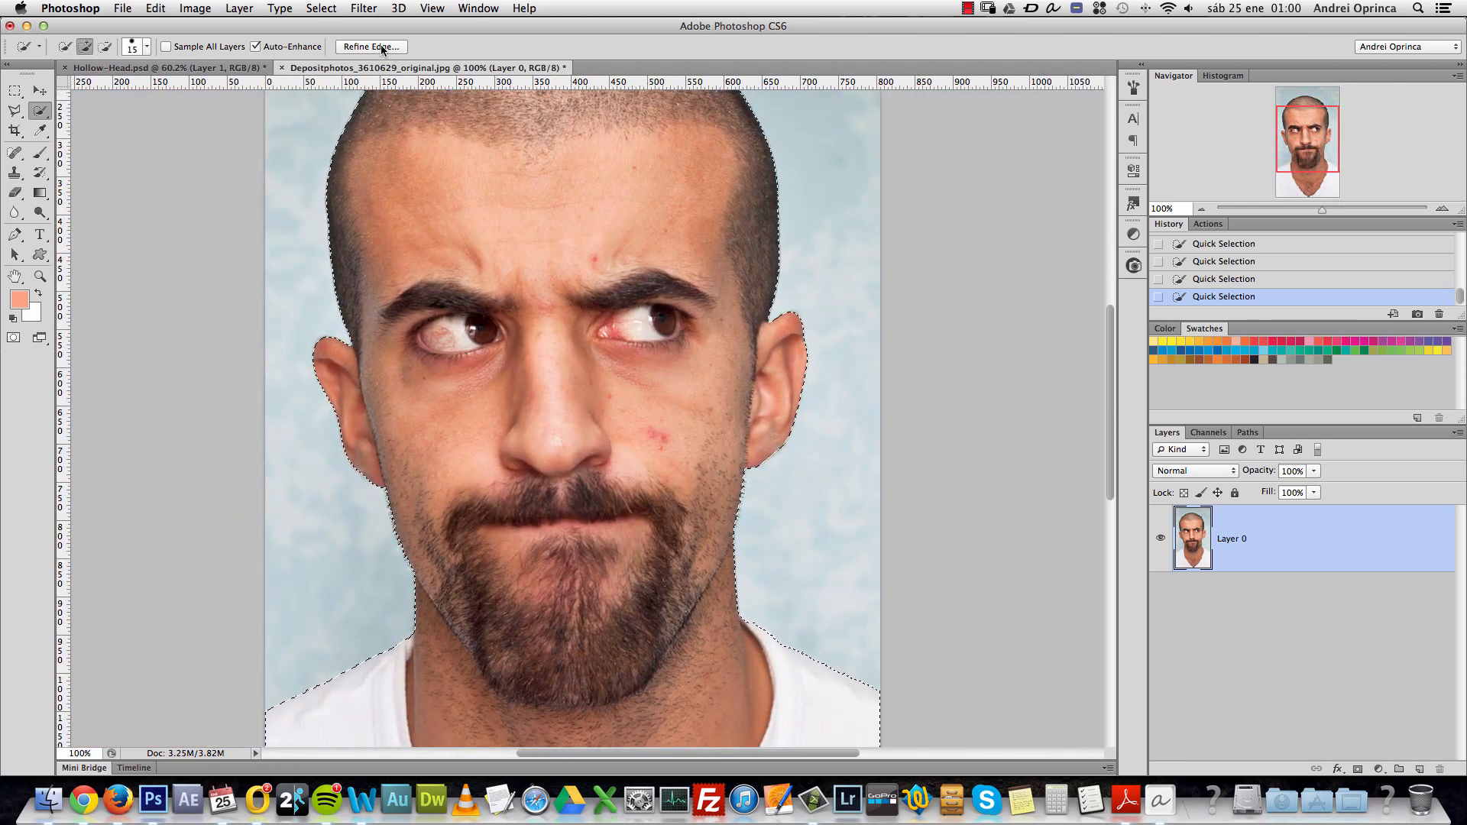
left_click(378, 48)
left_click_drag(775, 602, 554, 485)
key("super+space")
left_click(619, 539, "super")
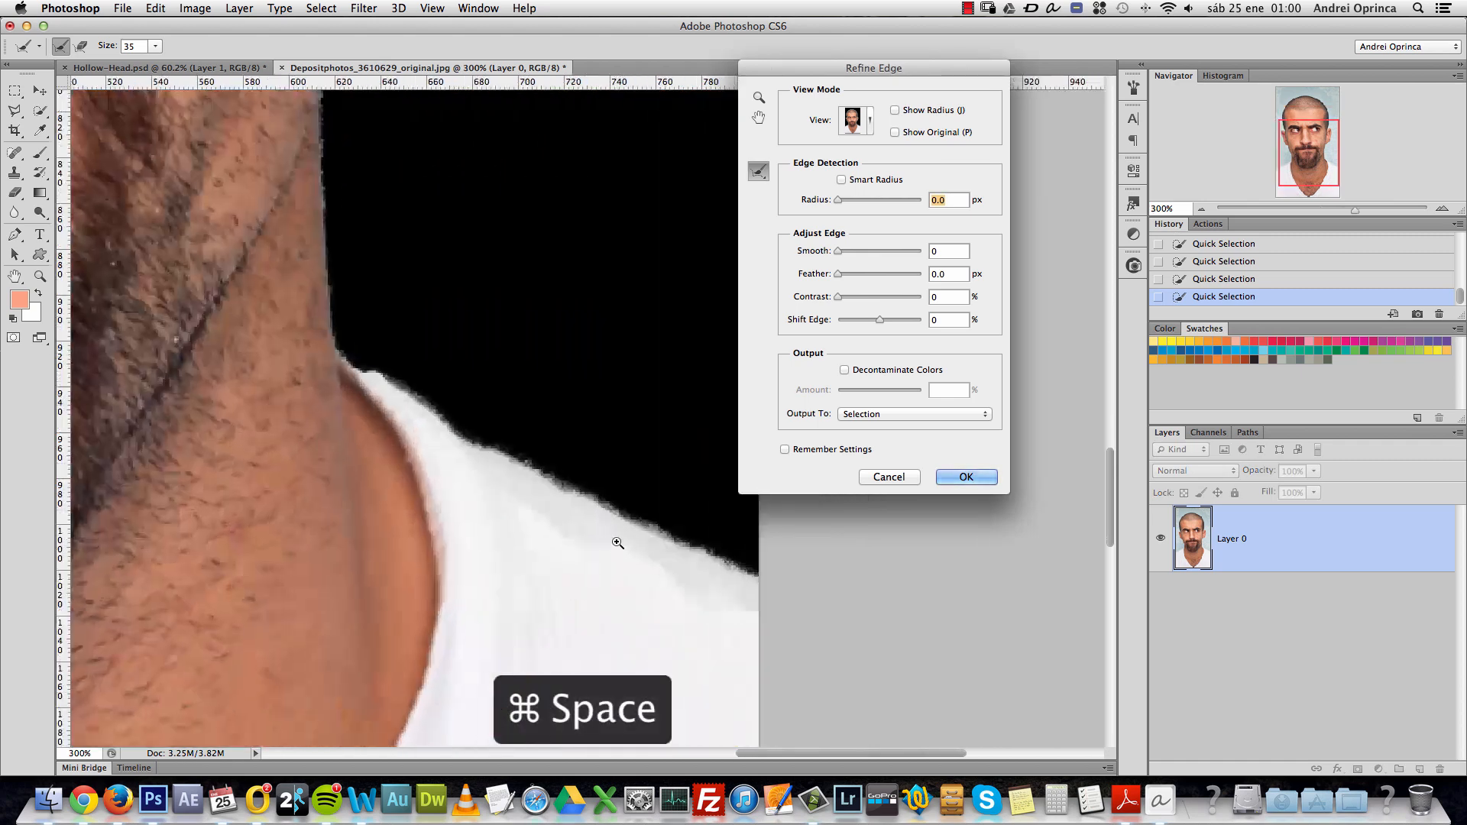
left_click(623, 527, "super")
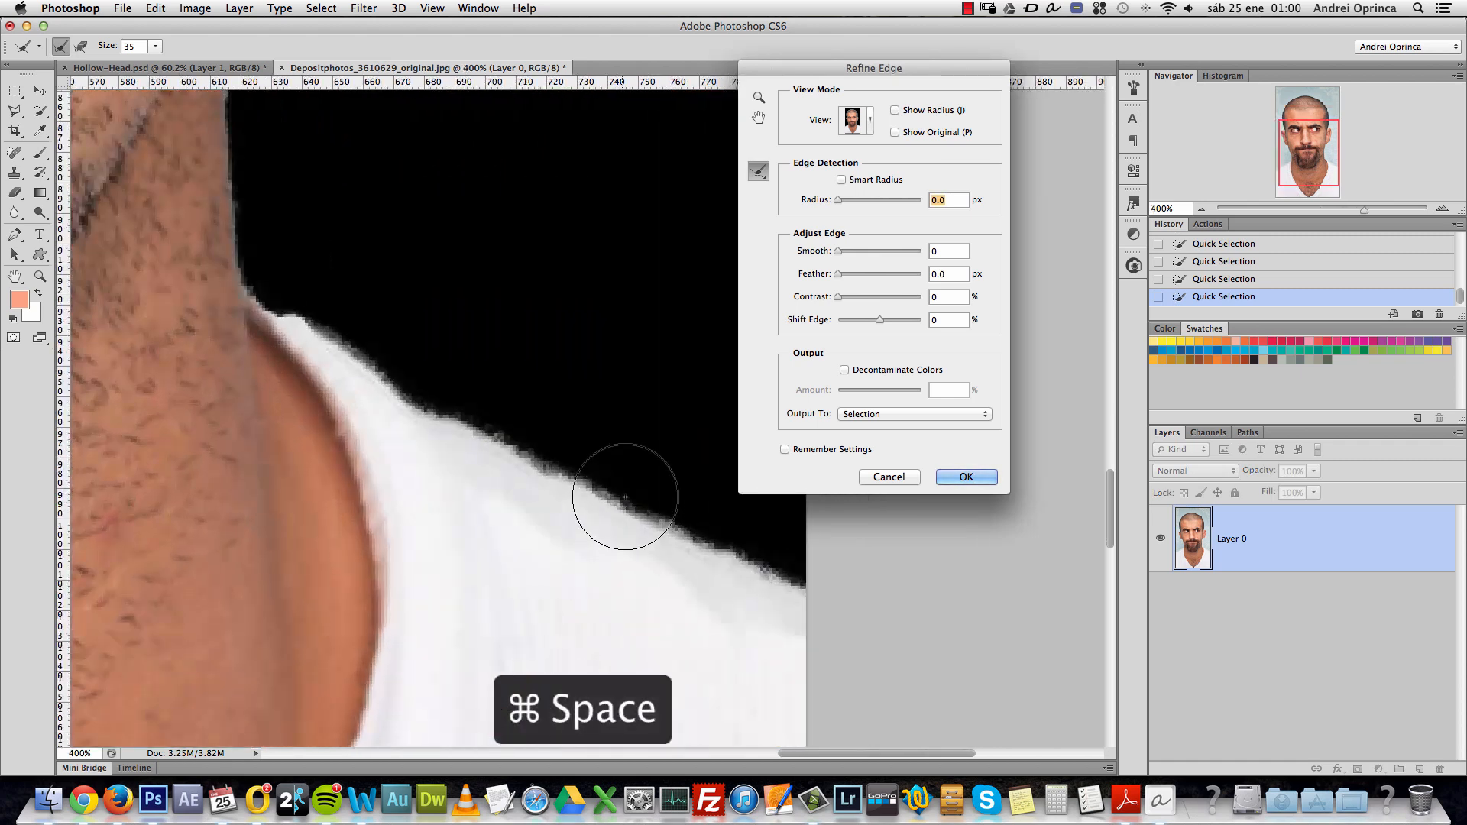
left_click(846, 275)
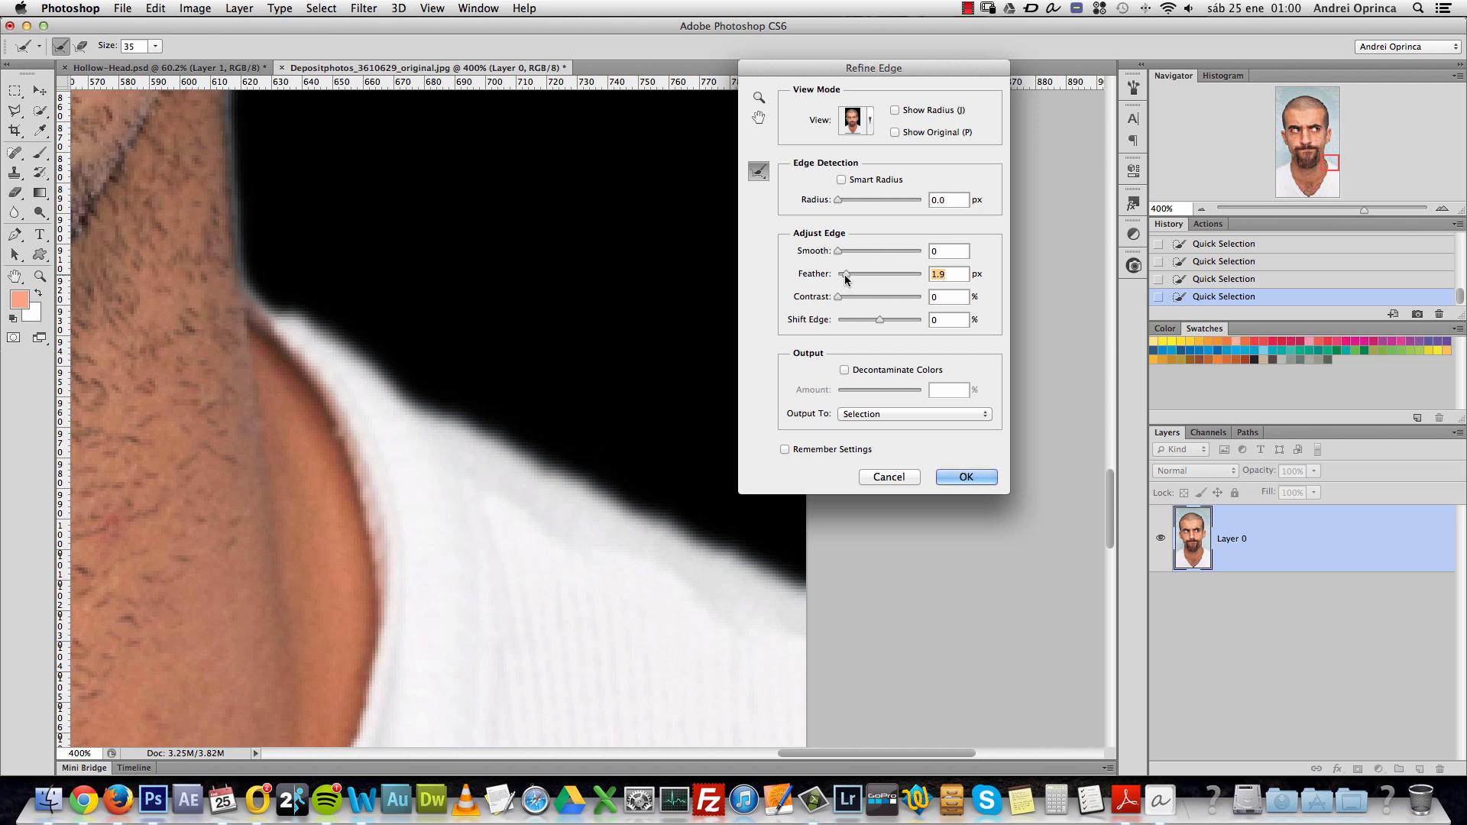
left_click(838, 252)
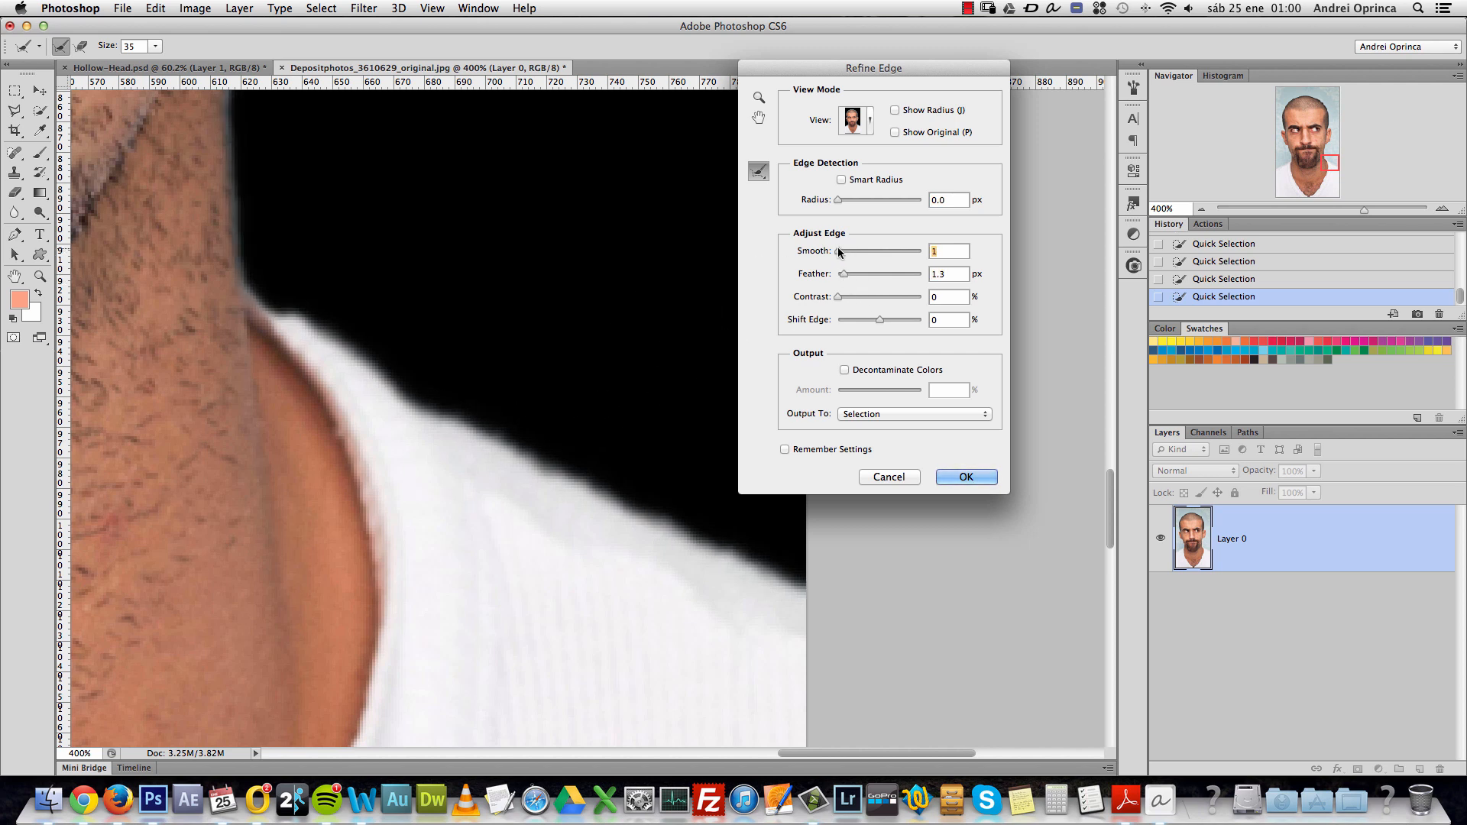
left_click_drag(845, 253, 847, 253)
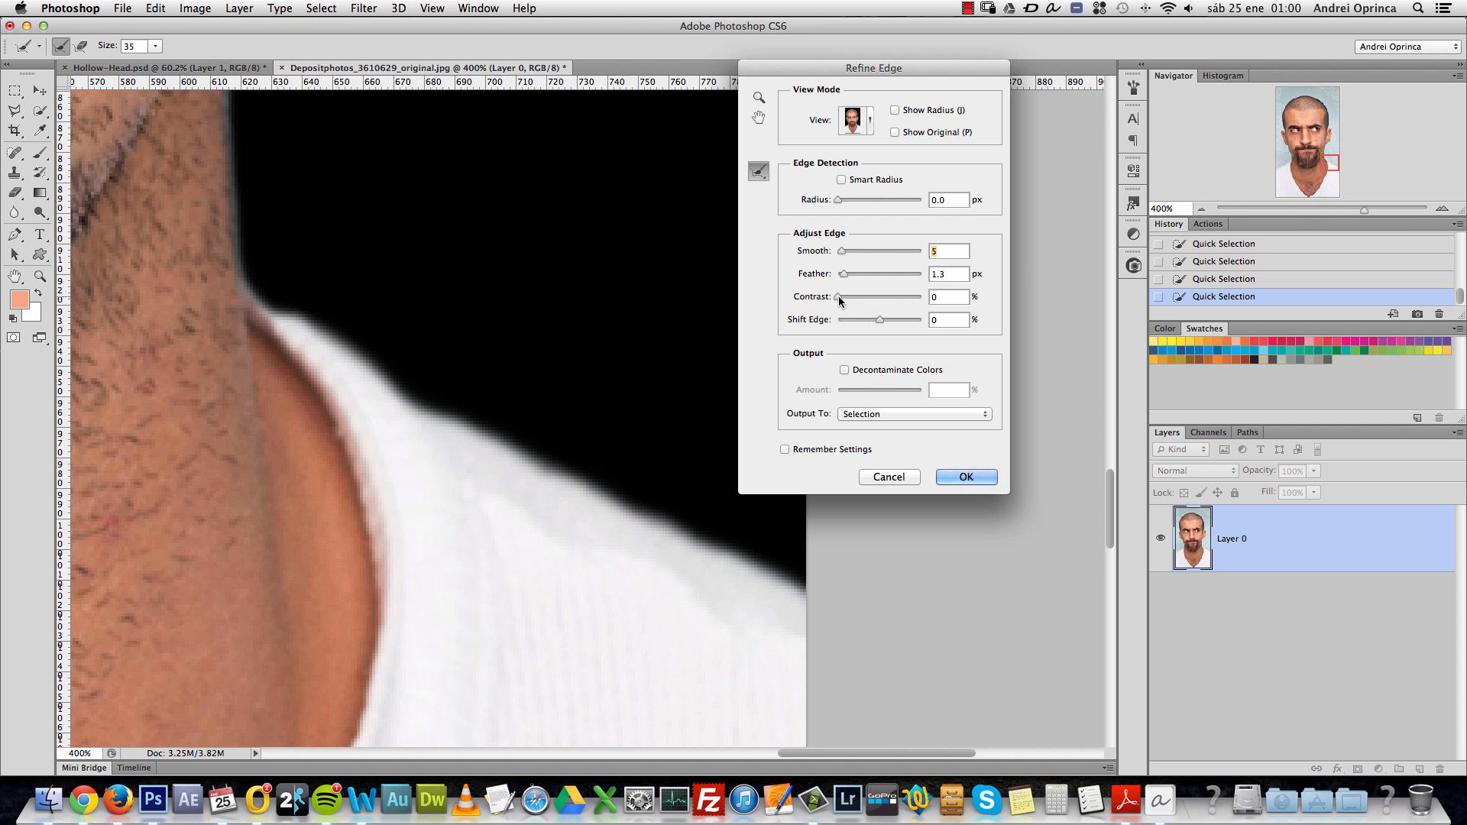
left_click_drag(839, 298, 873, 297)
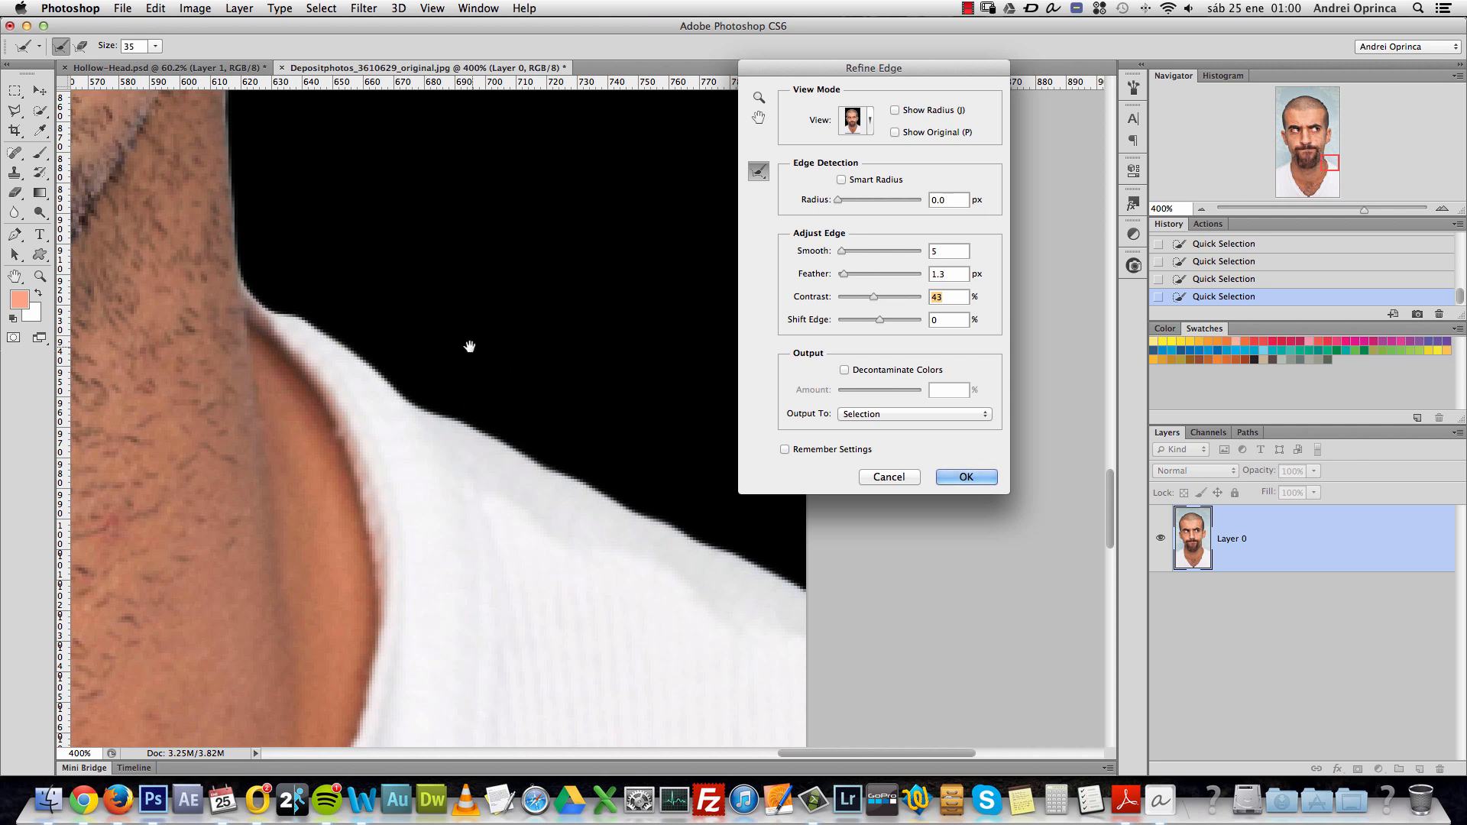
Check the cutout from the shoulder up to the ear and set Shift Edge to -40% to trim the background fringe.
left_click_drag(380, 256, 581, 510)
left_click_drag(554, 122, 513, 495)
left_click_drag(578, 403, 576, 402)
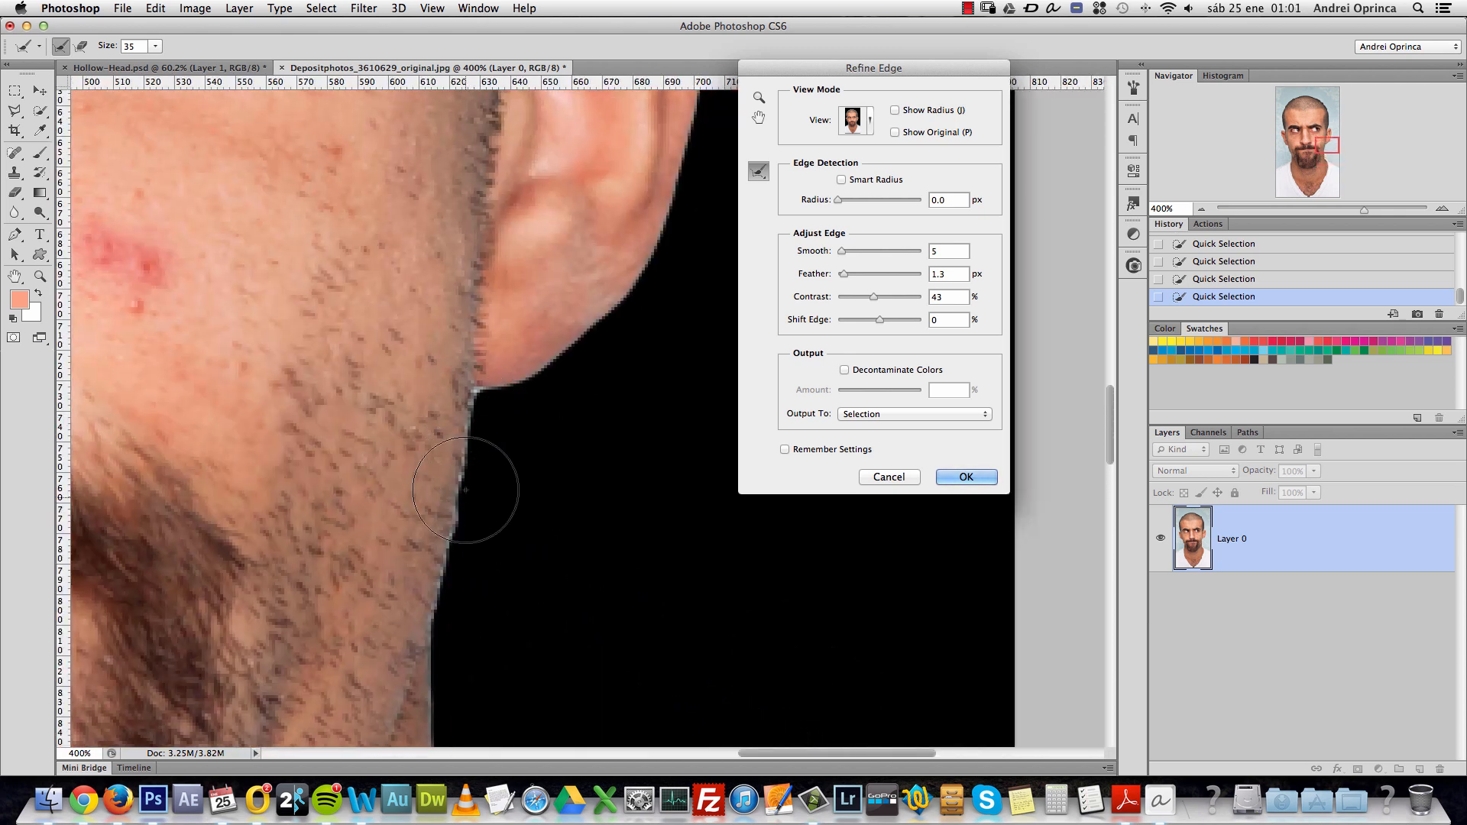
left_click_drag(612, 337, 586, 499)
scroll(593, 328, "up", 10)
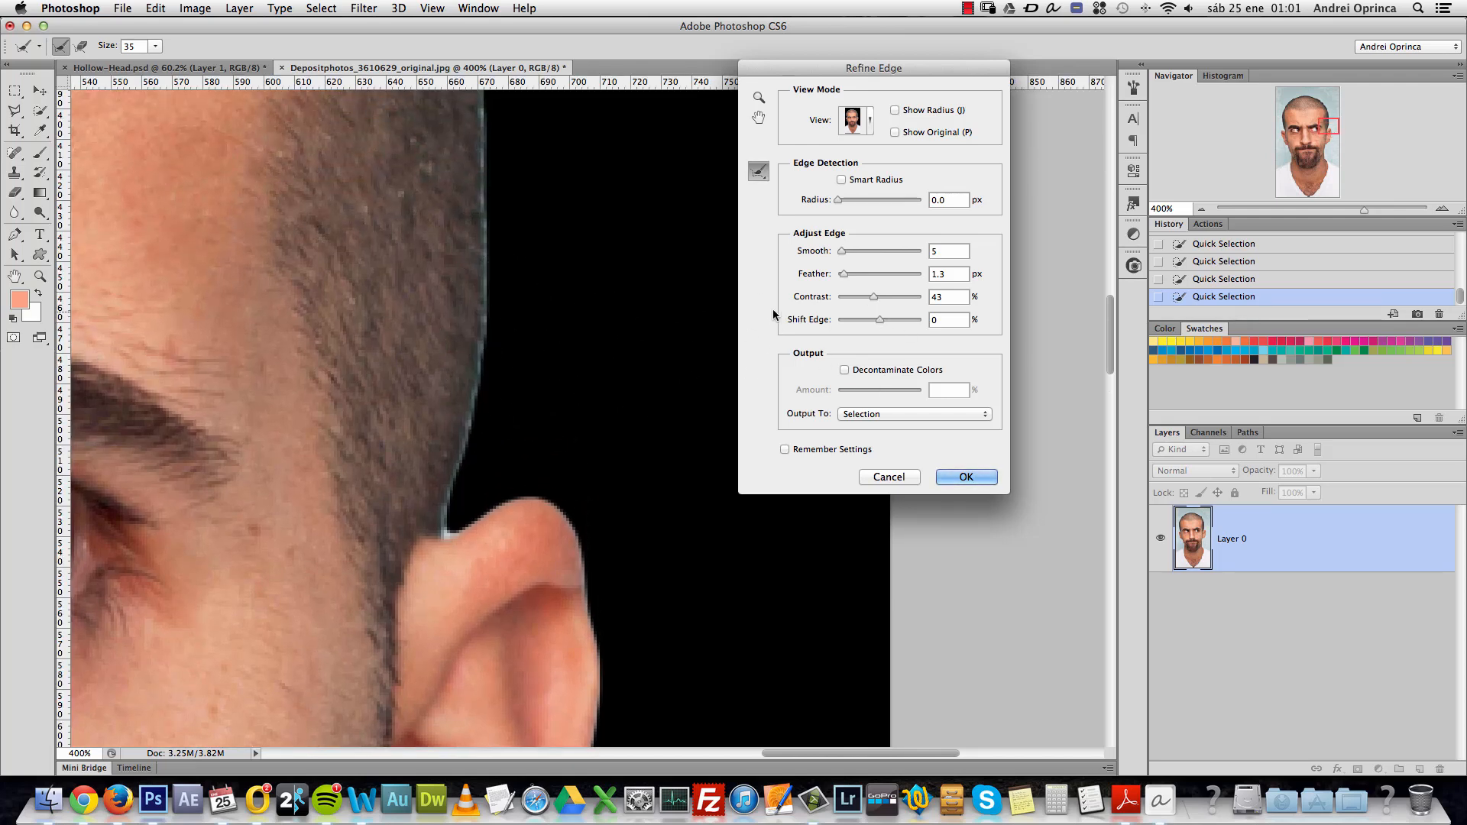
left_click_drag(879, 322, 863, 324)
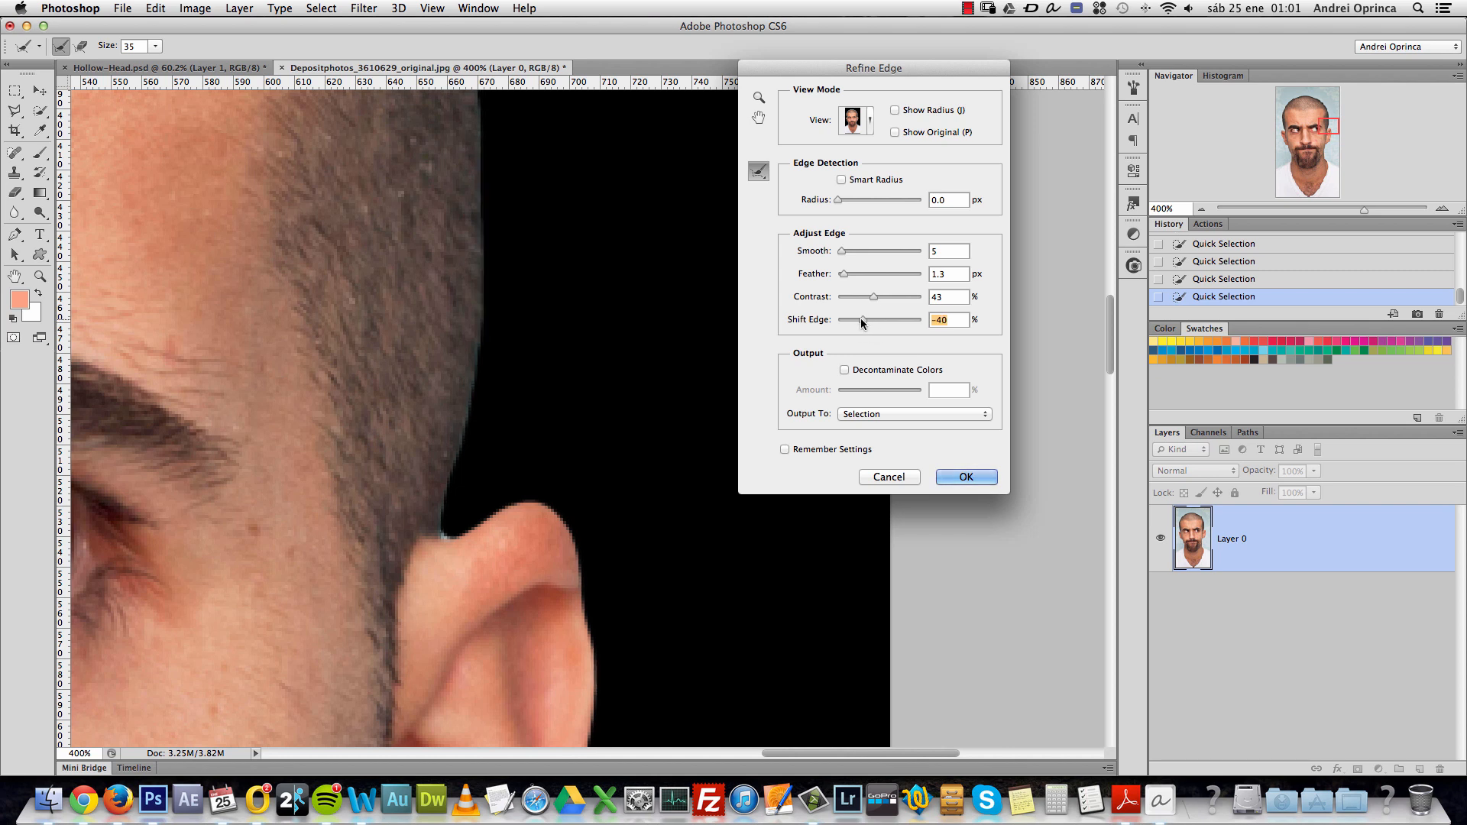
Inspect the opposite ear, jaw and neck edges of the cutout and set Shift Edge to -27%.
left_click_drag(510, 606, 588, 191)
left_click_drag(305, 496, 649, 493)
left_click_drag(436, 511, 466, 359)
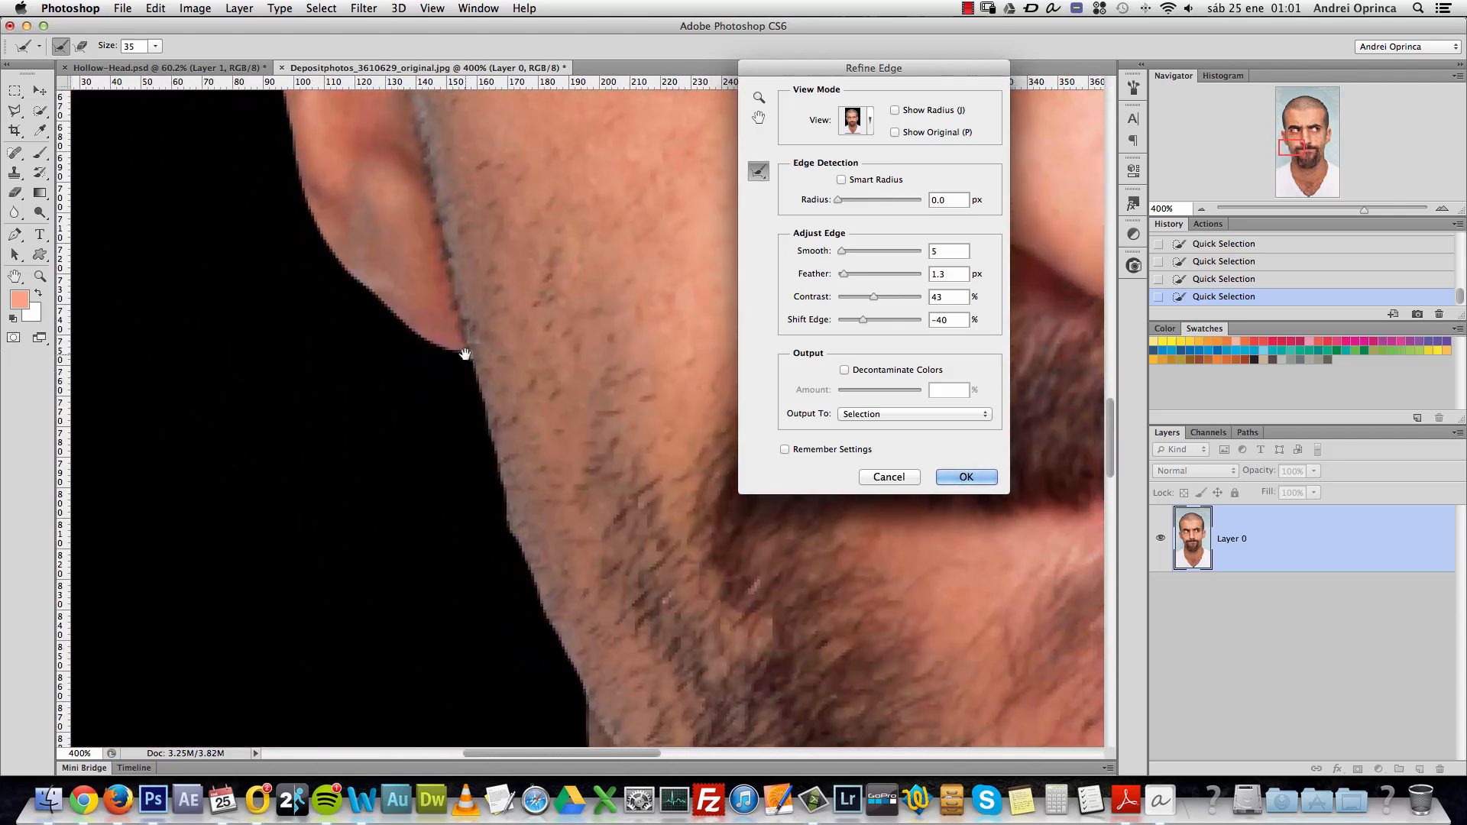
left_click_drag(554, 567, 448, 304)
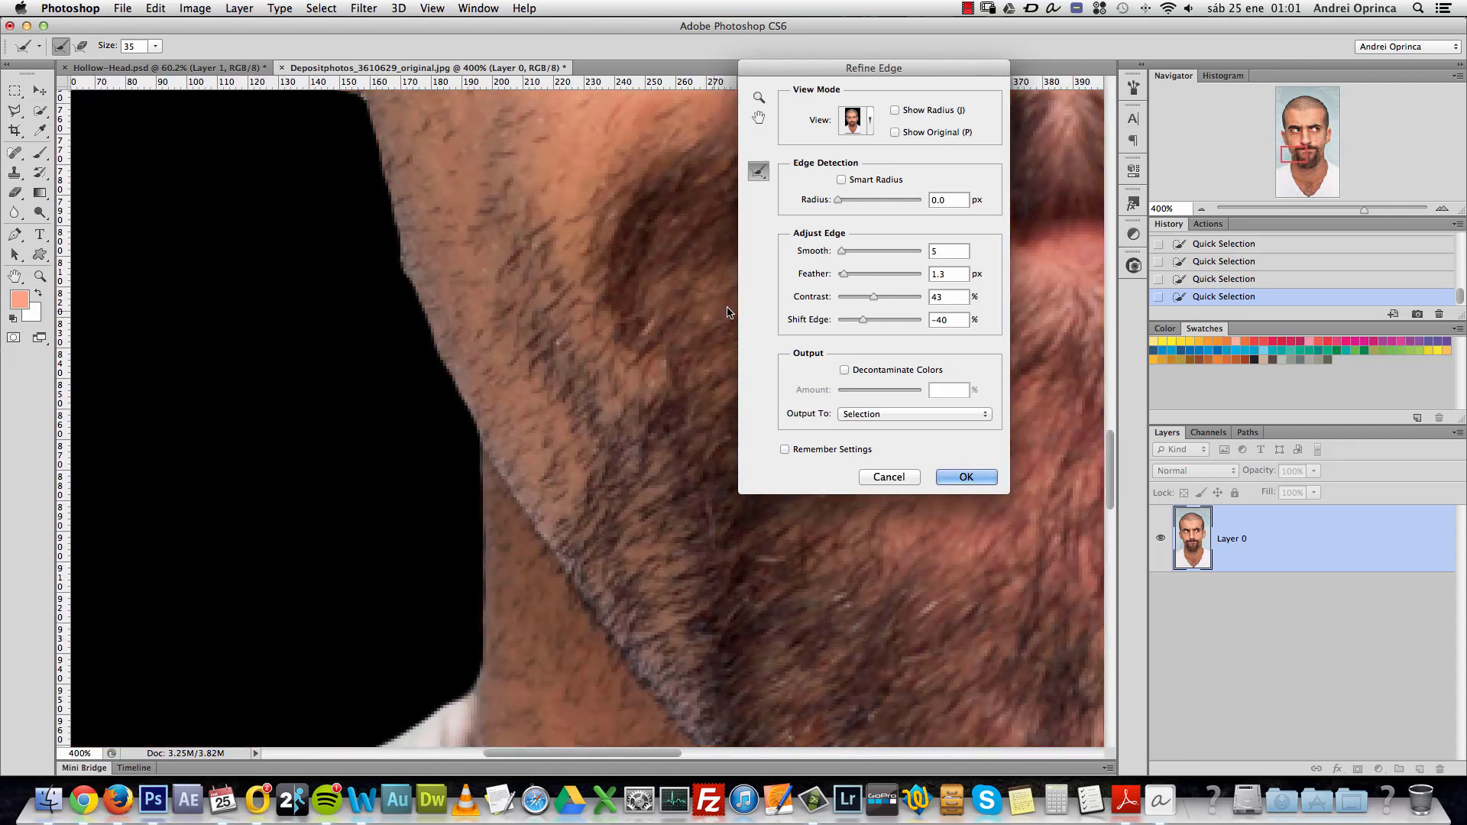
left_click_drag(863, 319, 867, 320)
left_click_drag(659, 433, 726, 83)
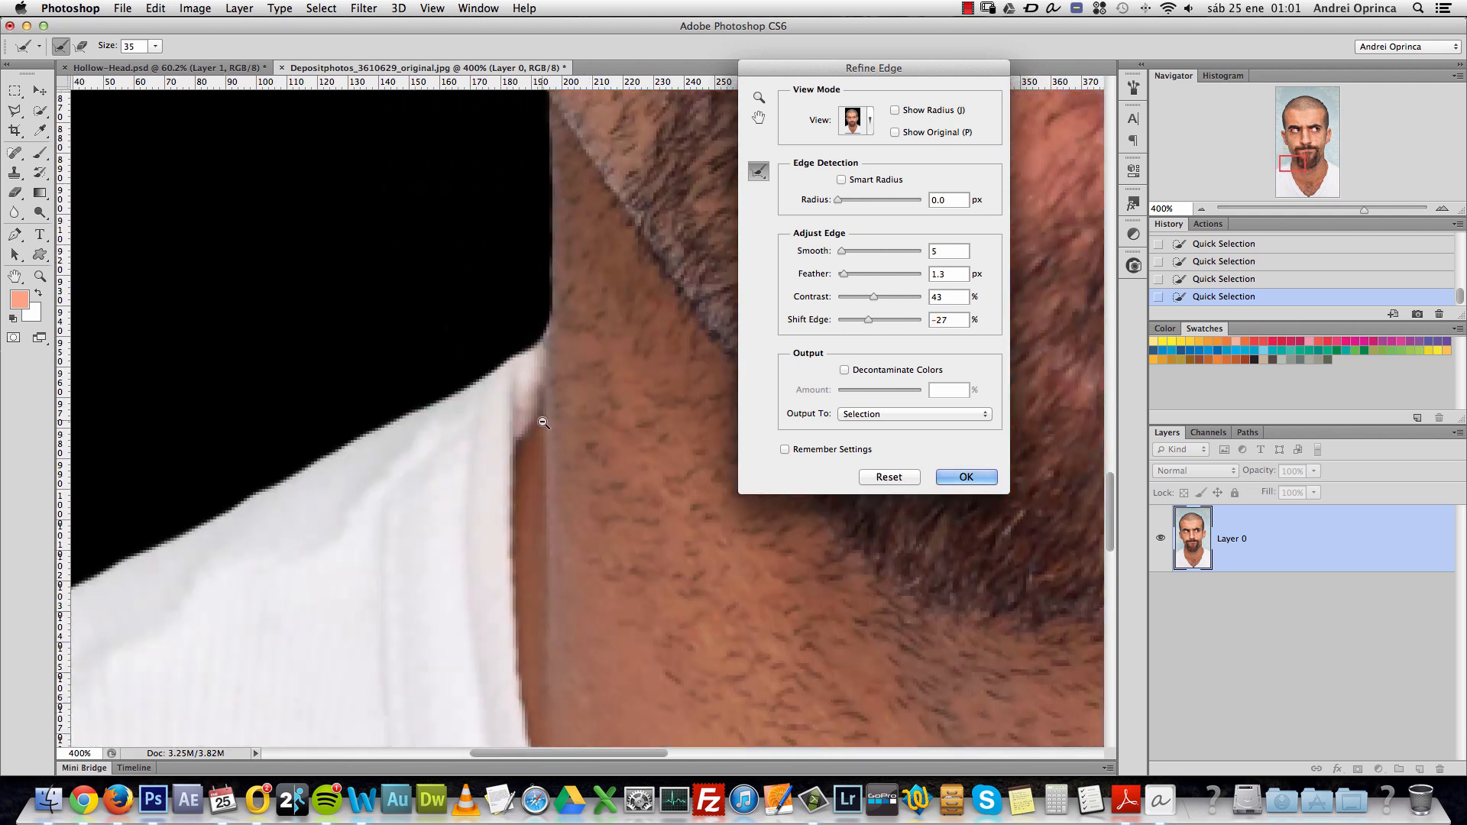
Output the refined selection as a layer mask on the portrait layer.
left_click(544, 417, "alt")
left_click(543, 418, "alt")
left_click(544, 418, "alt")
left_click(544, 418, "alt")
left_click_drag(594, 281, 557, 403)
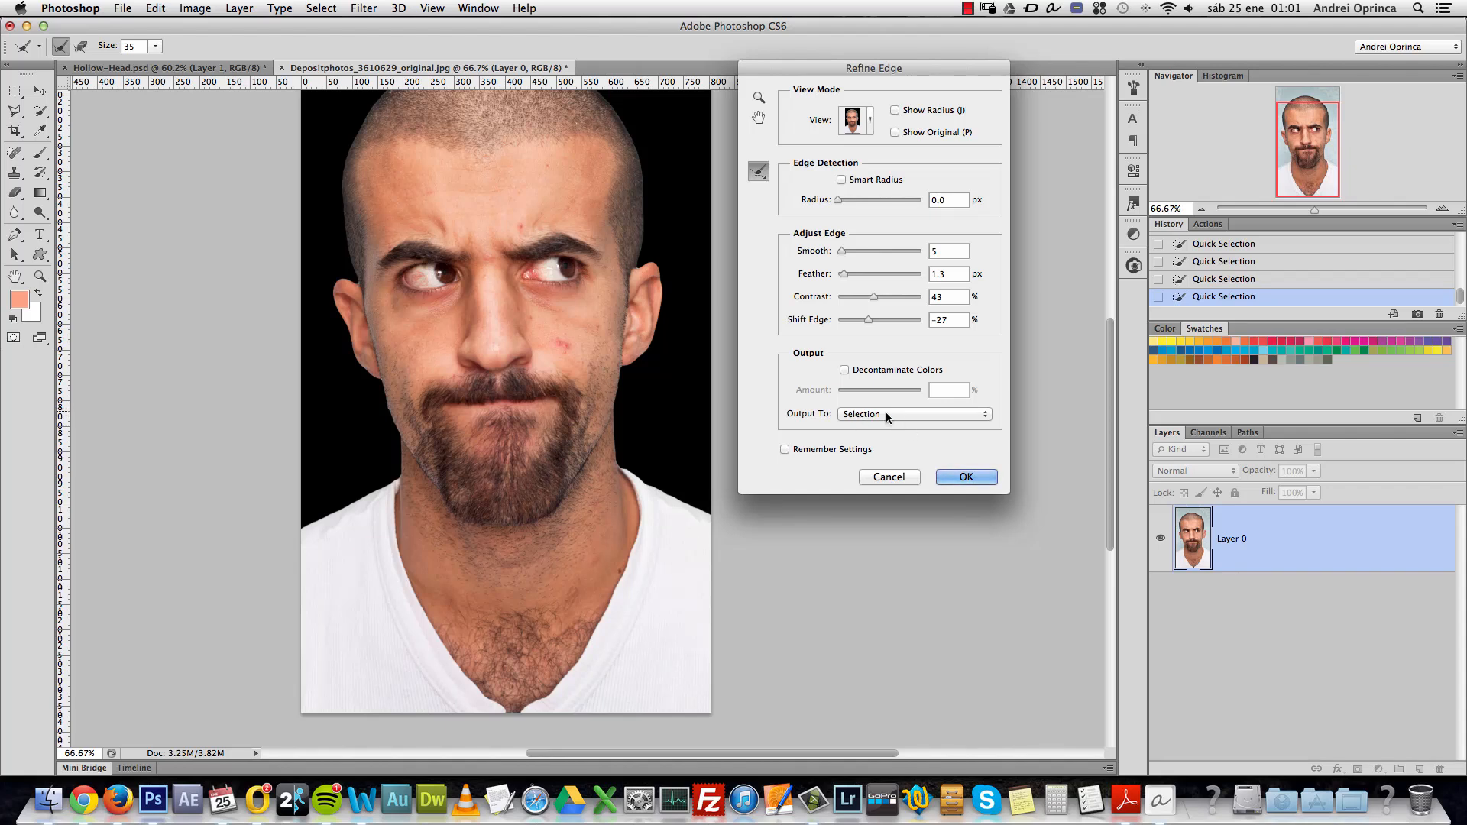
left_click(945, 414)
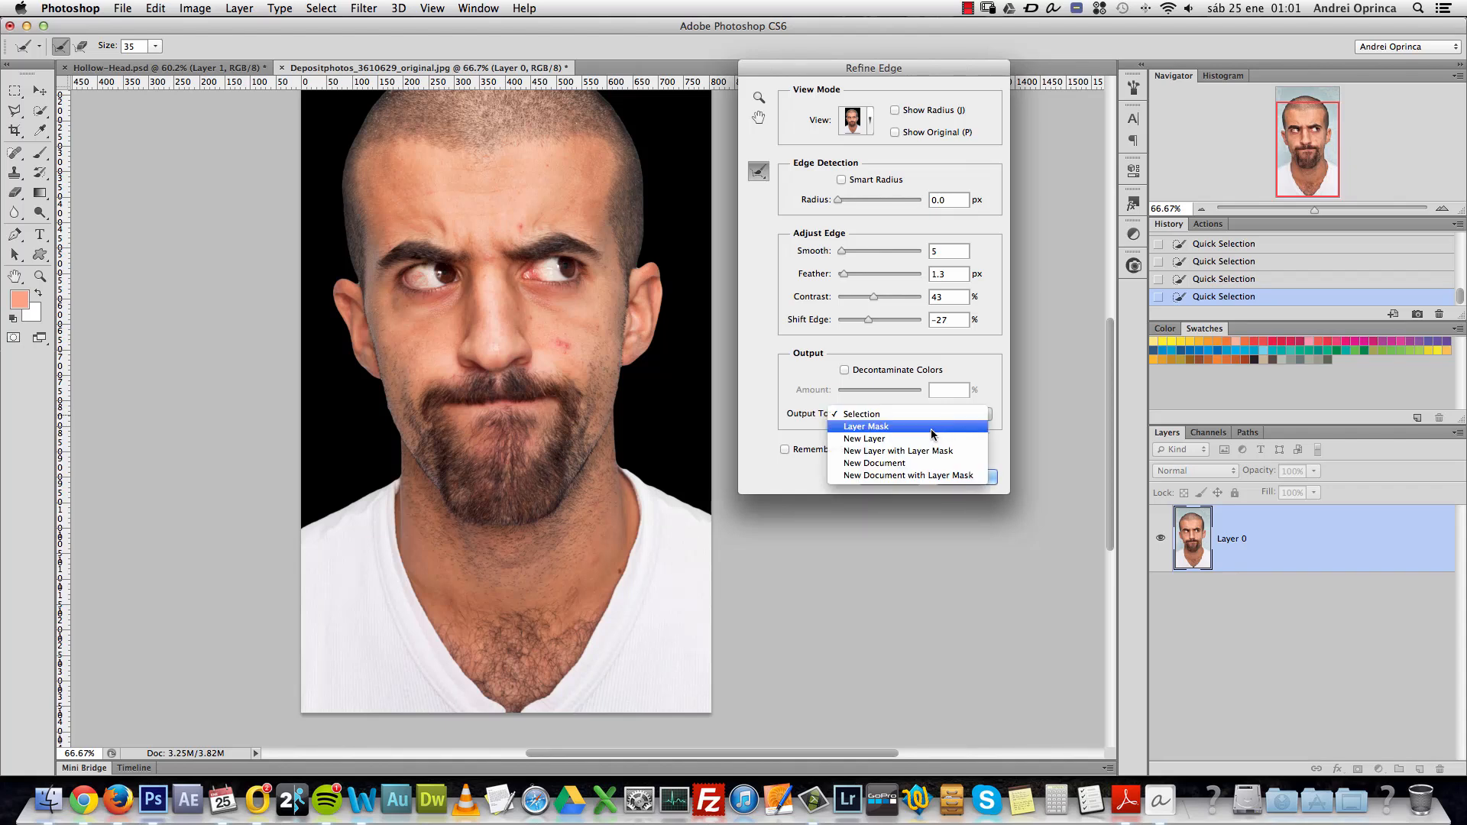
left_click(931, 431)
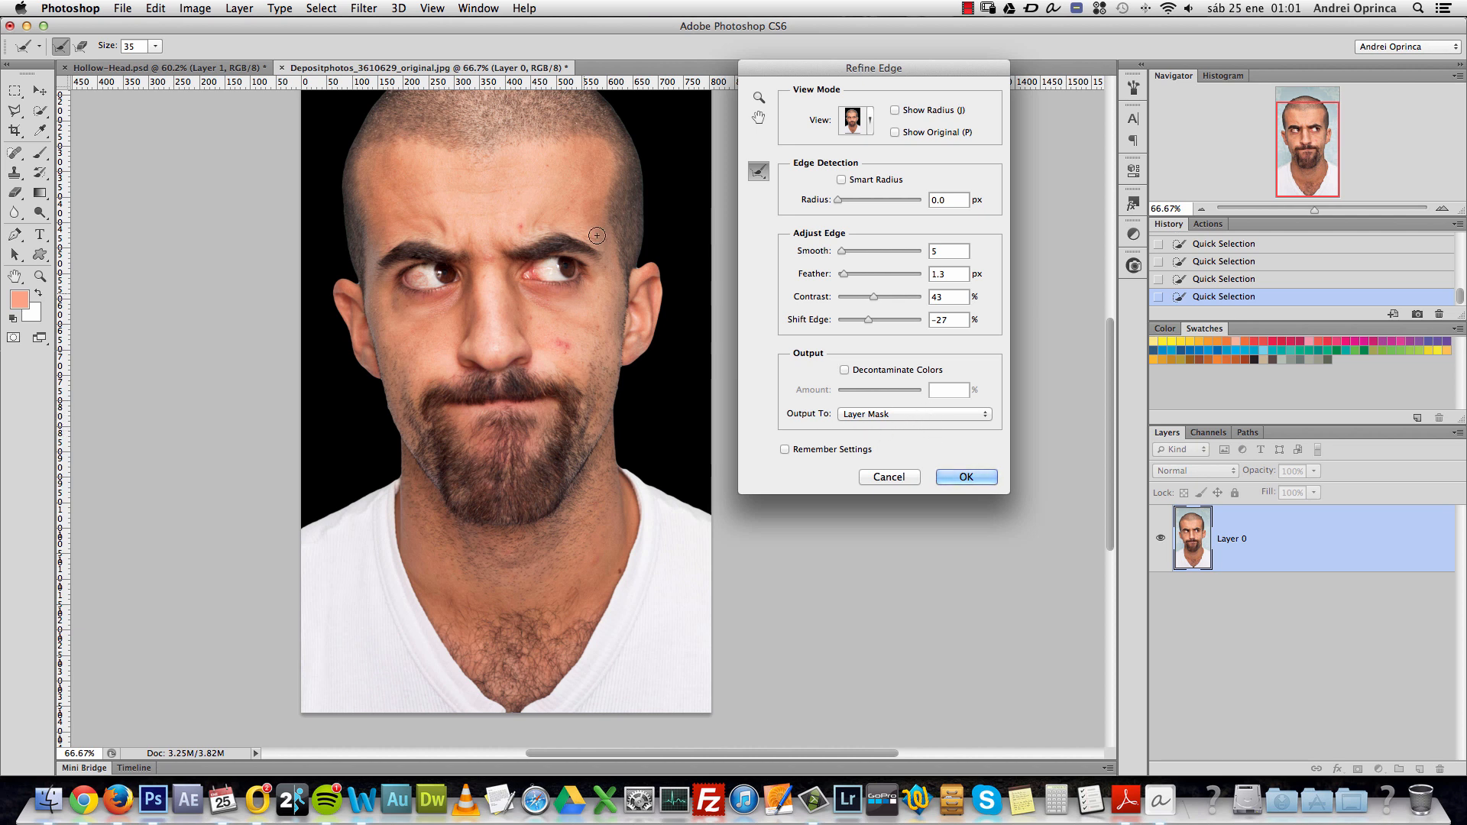
left_click(966, 477)
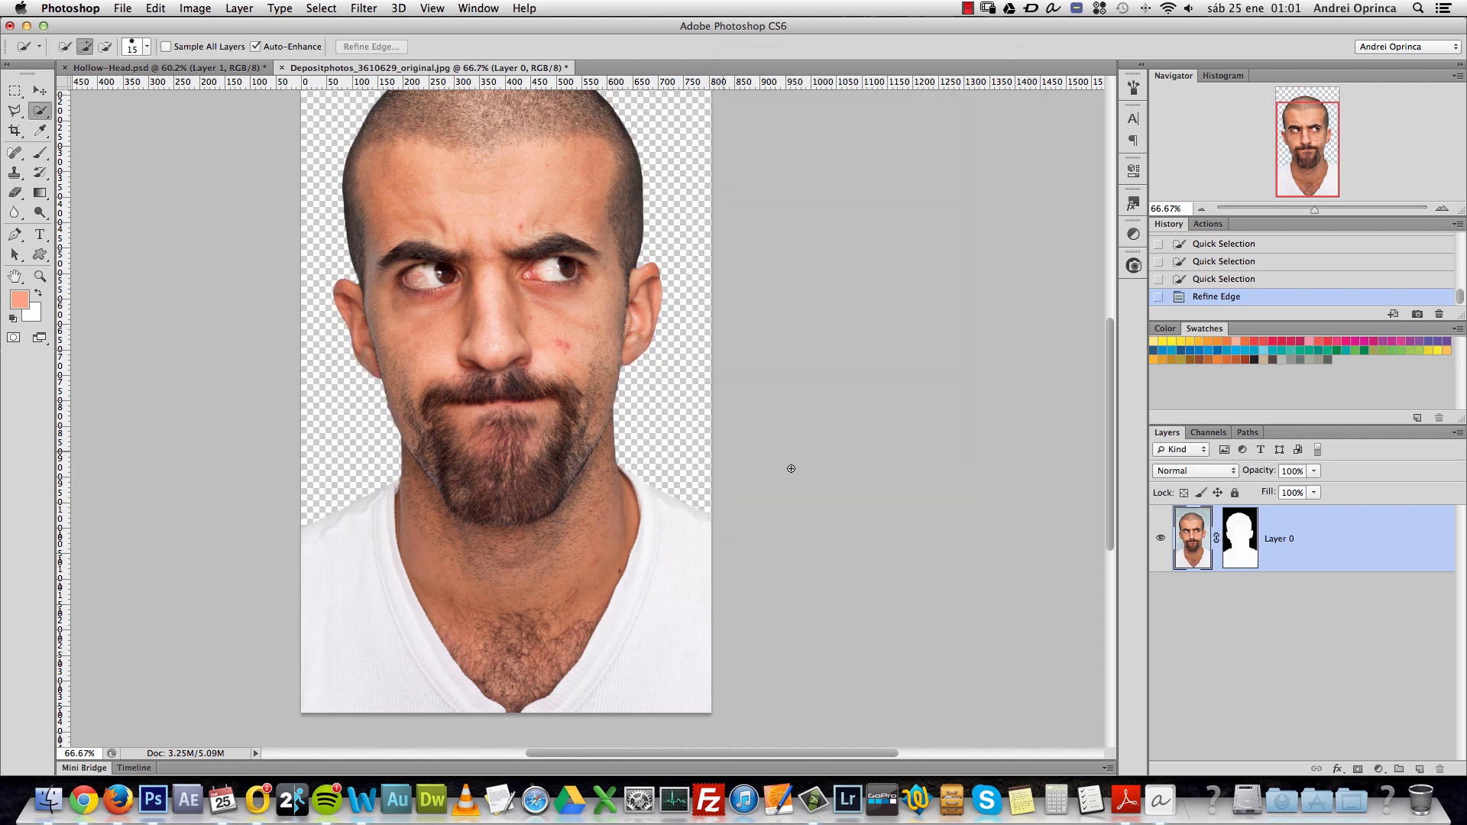
Invert the portrait's layer mask to show only the background, and invert it back.
left_click(1238, 545)
key("super+i")
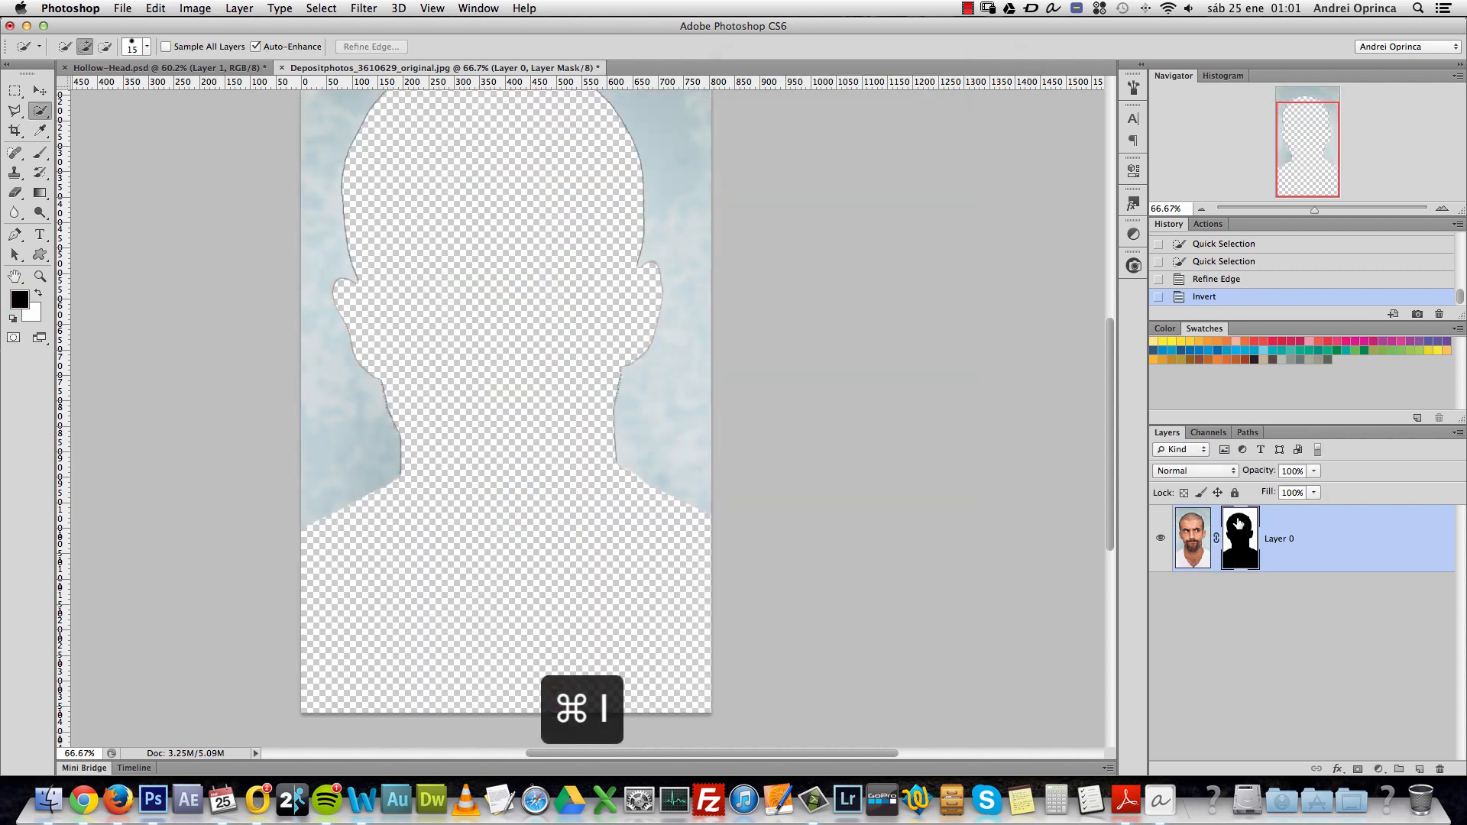
key("super+i")
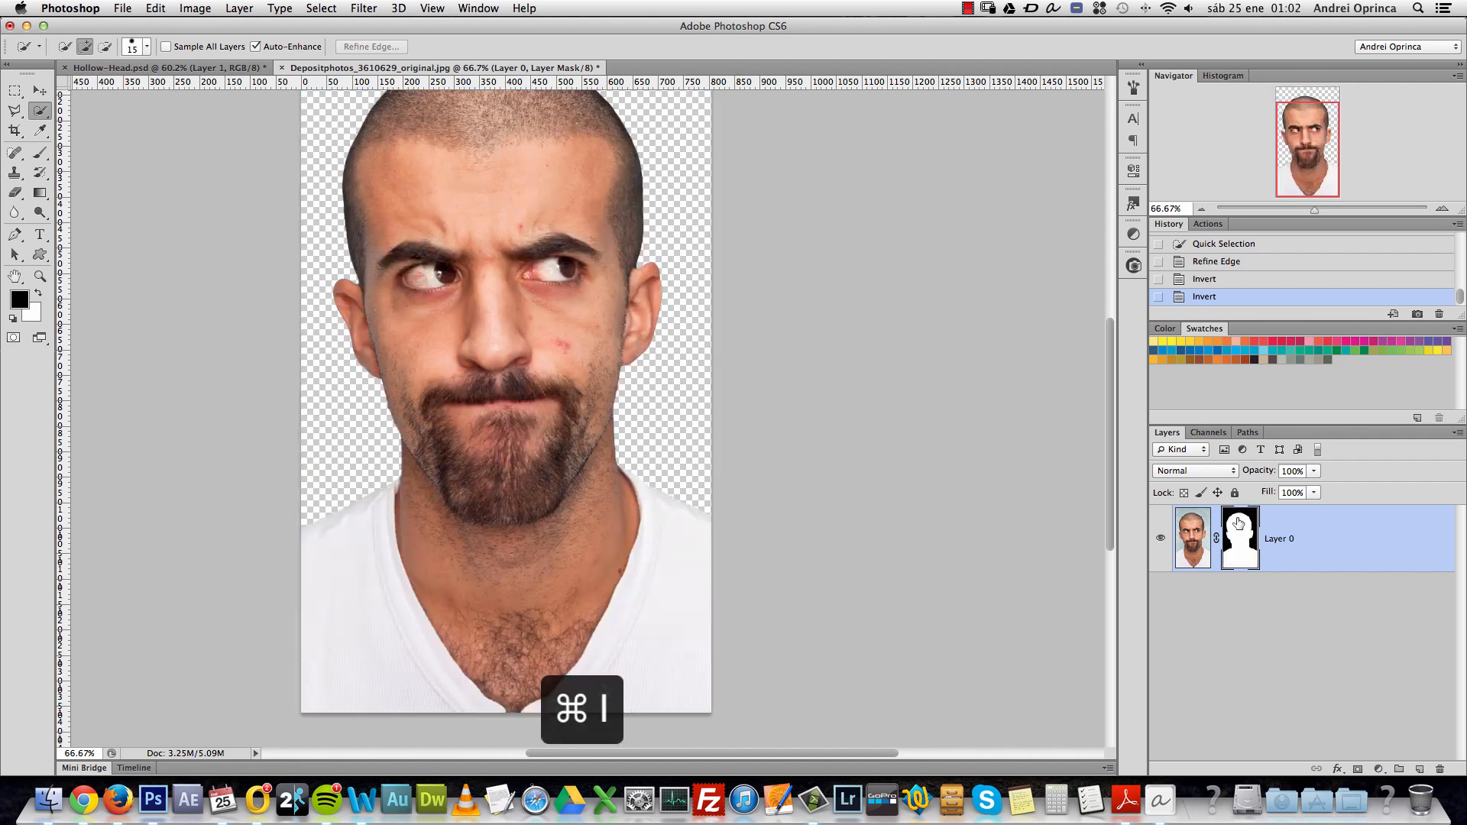
Open the wood texture Depositphotos_25436601_original.jpg, copy its whole canvas and close the file.
key("super+o")
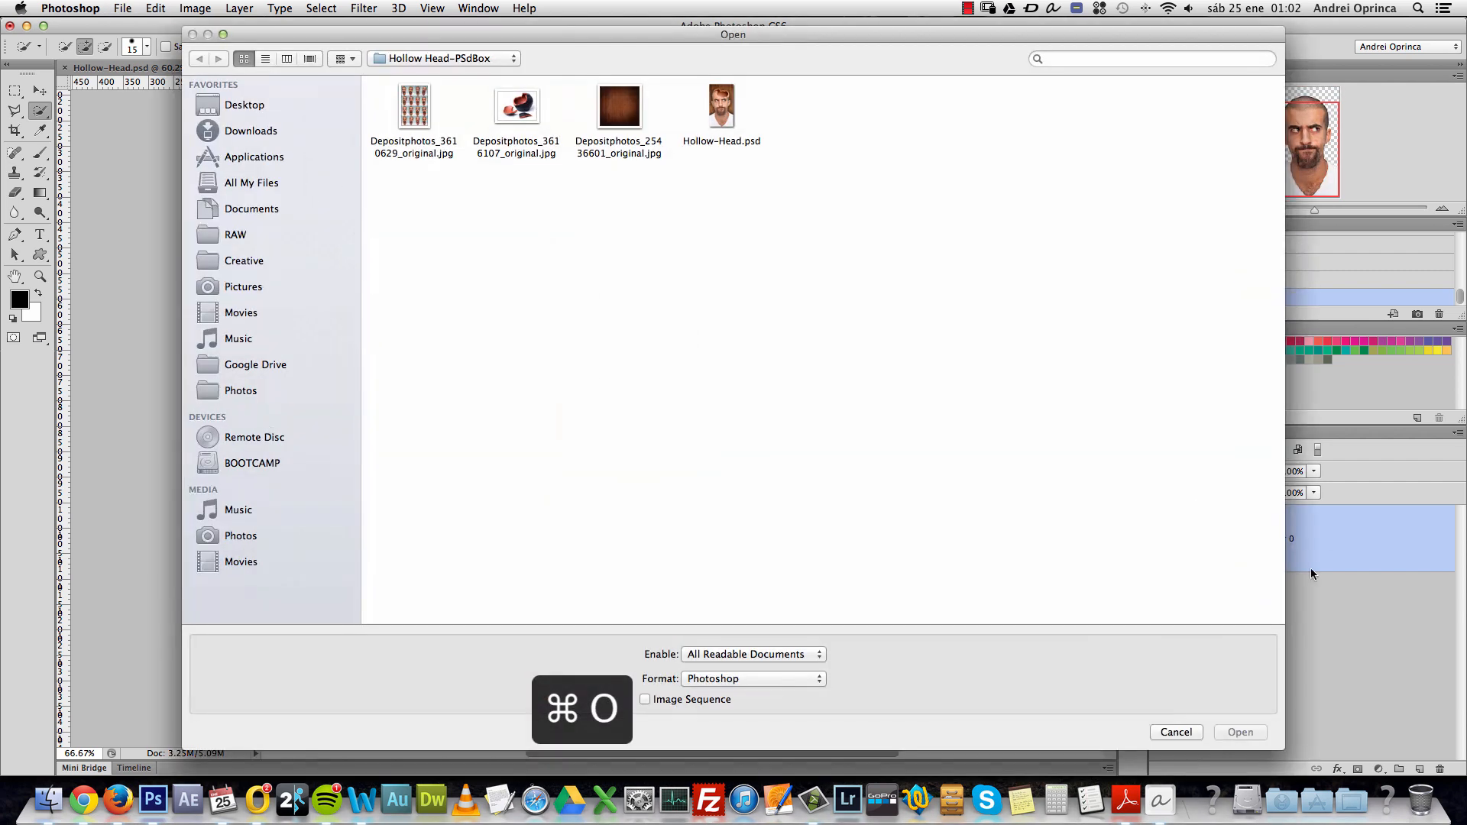
left_click(622, 107)
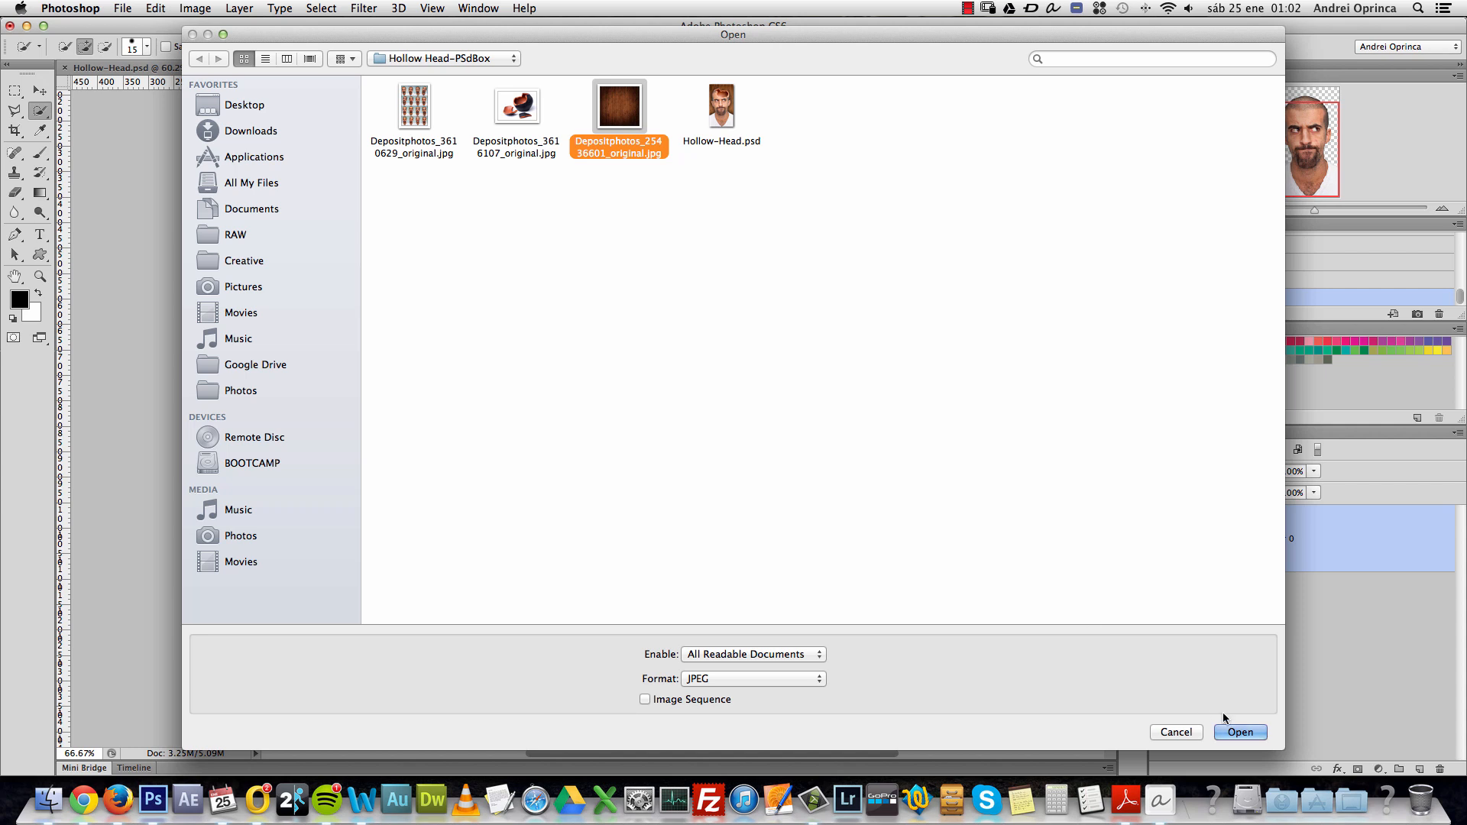
left_click(1239, 732)
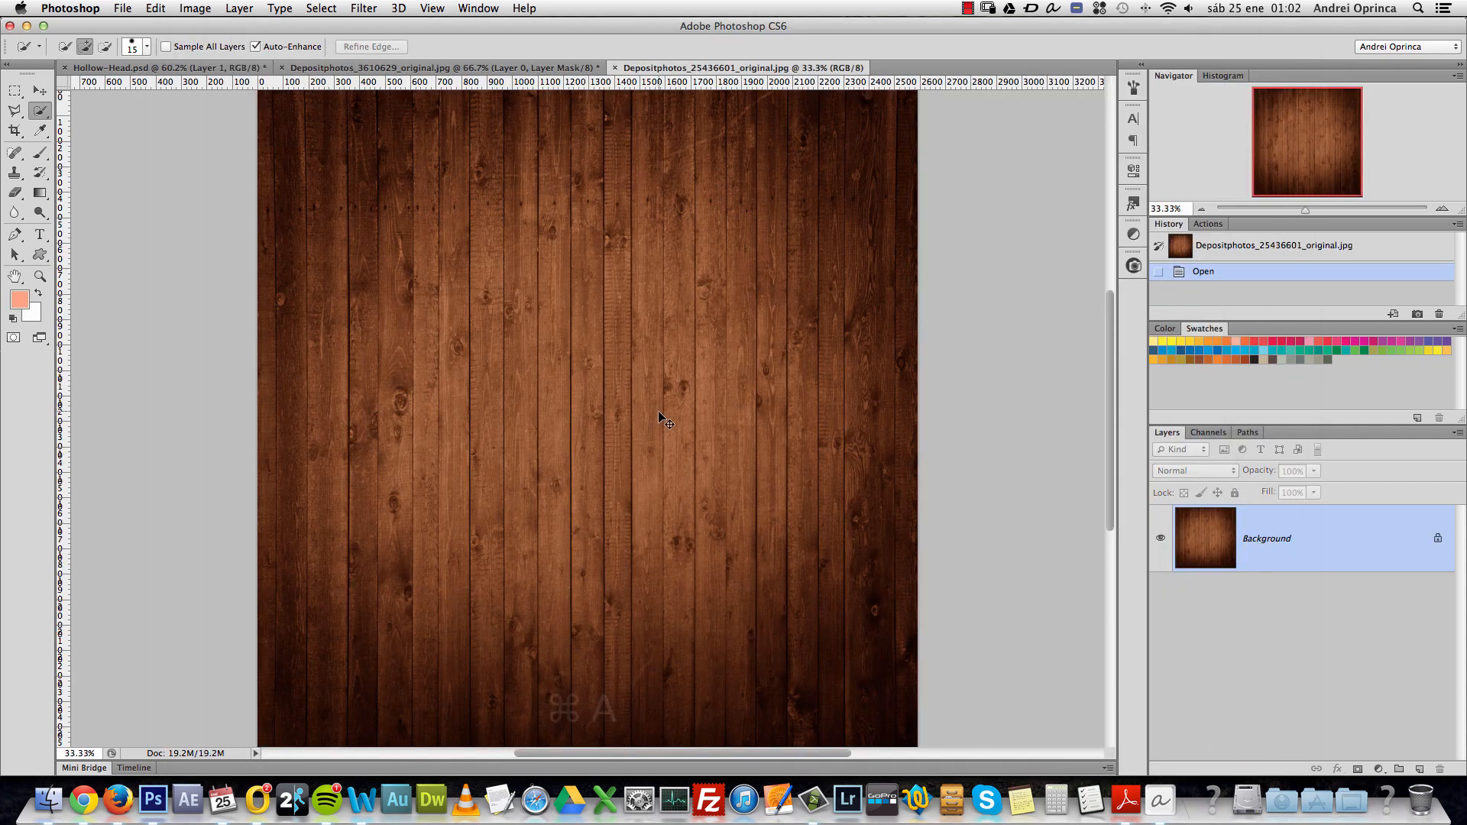
key("super+a")
key("super+c")
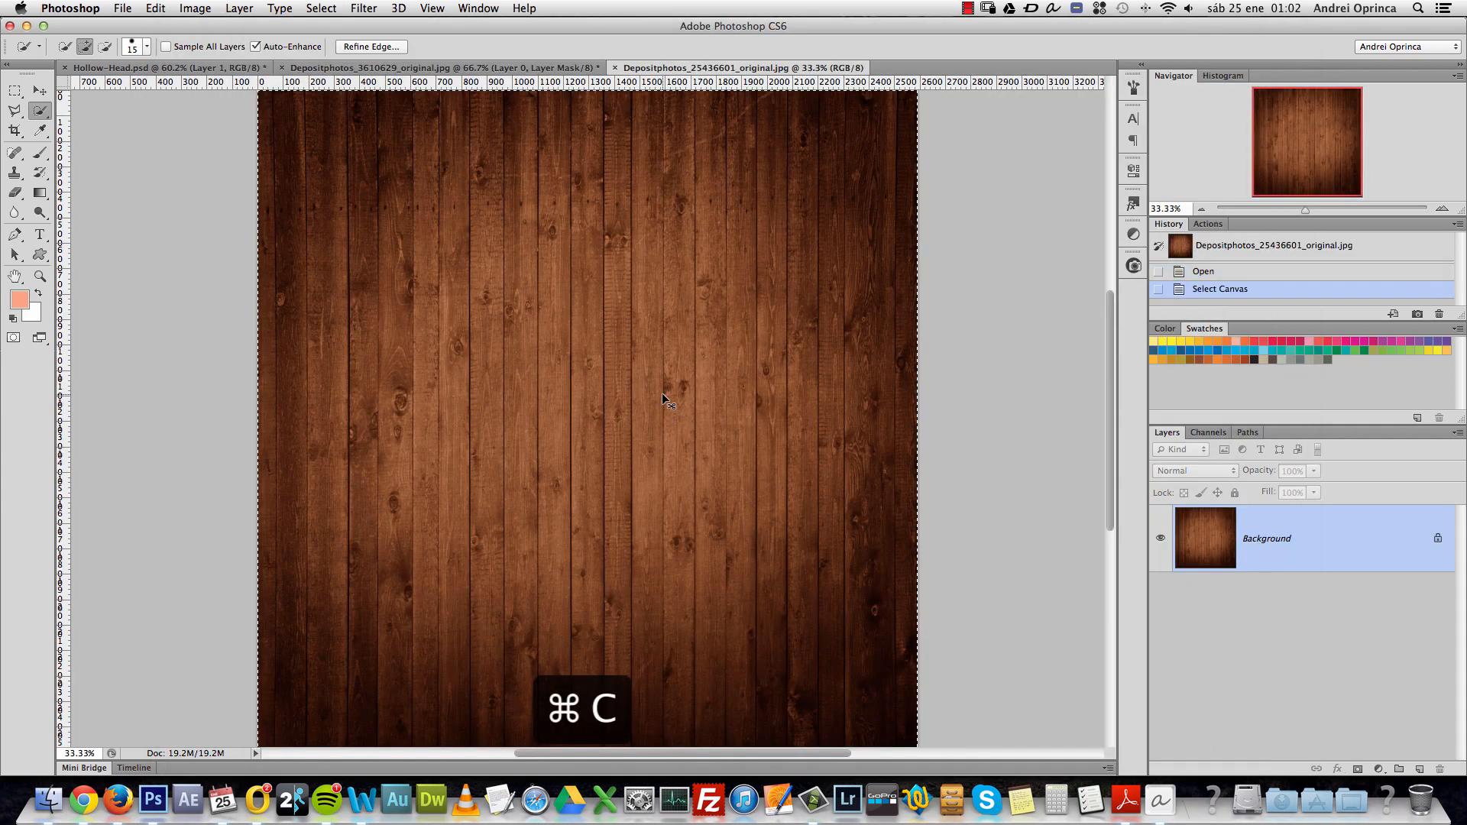
key("super+w")
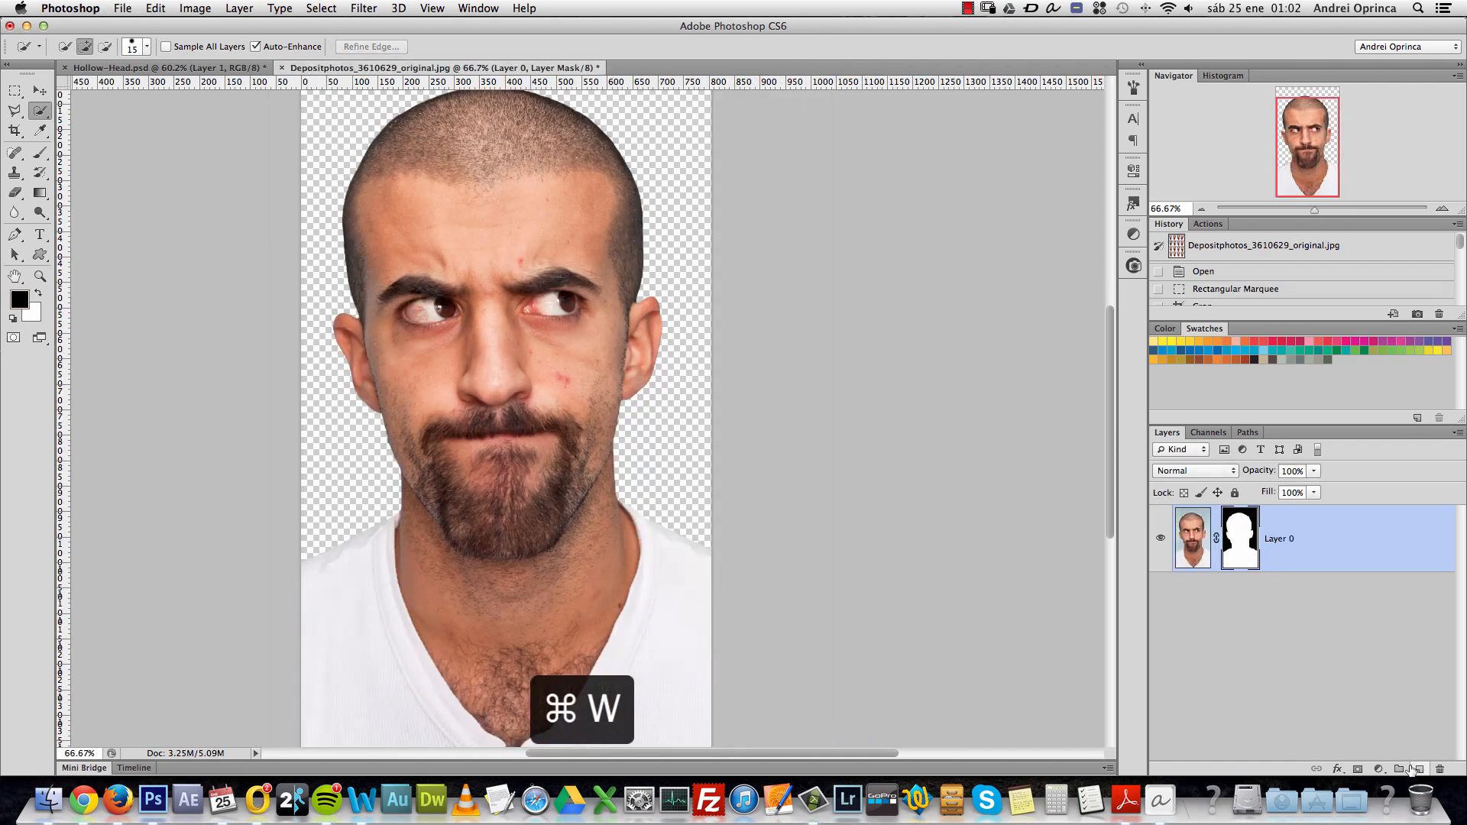
Add a new layer beneath the masked portrait and paste the wood texture into it.
left_click(1417, 769, "super")
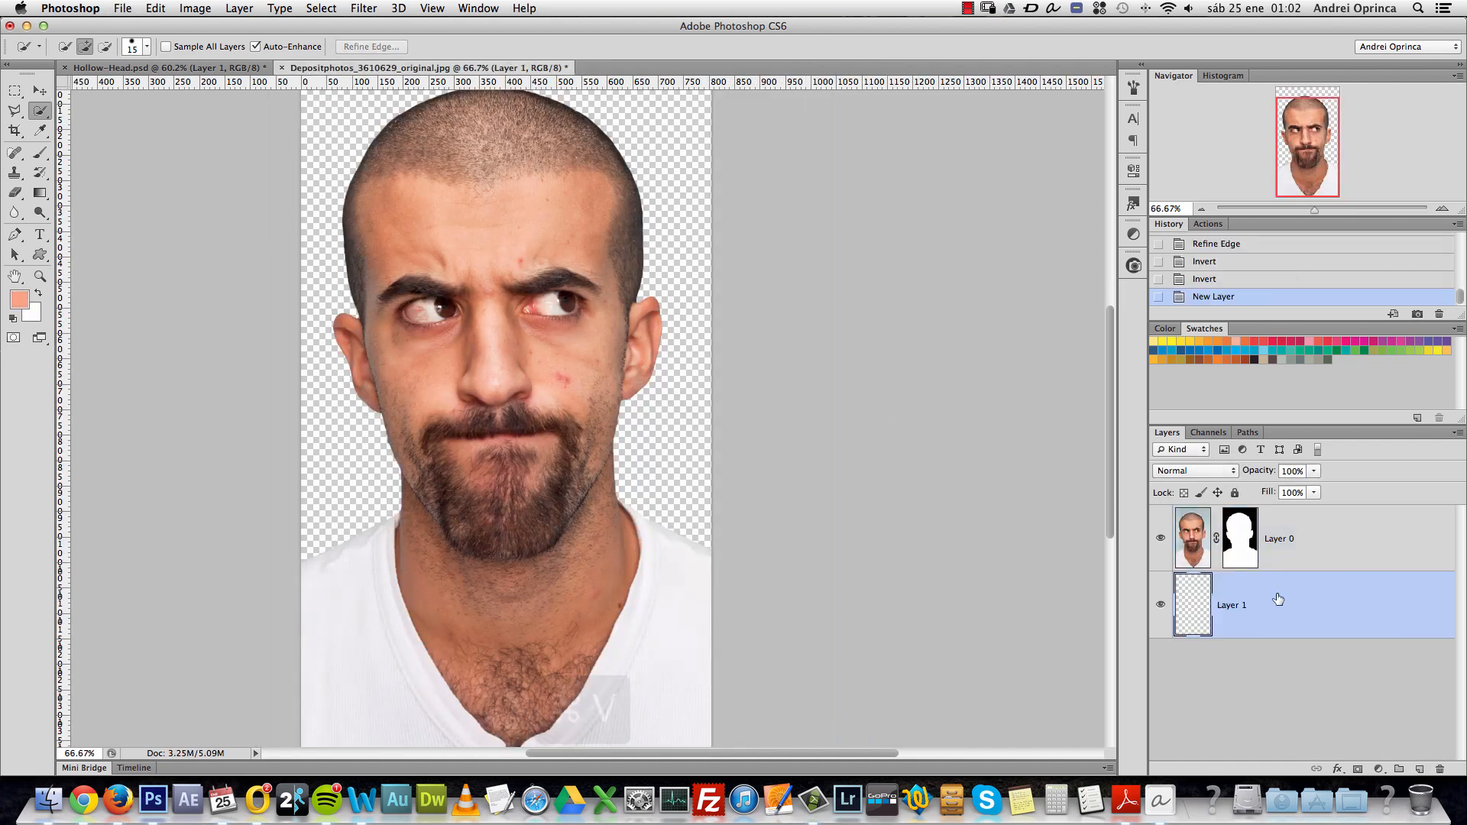
key("super+v")
scroll(633, 450, "down", 1)
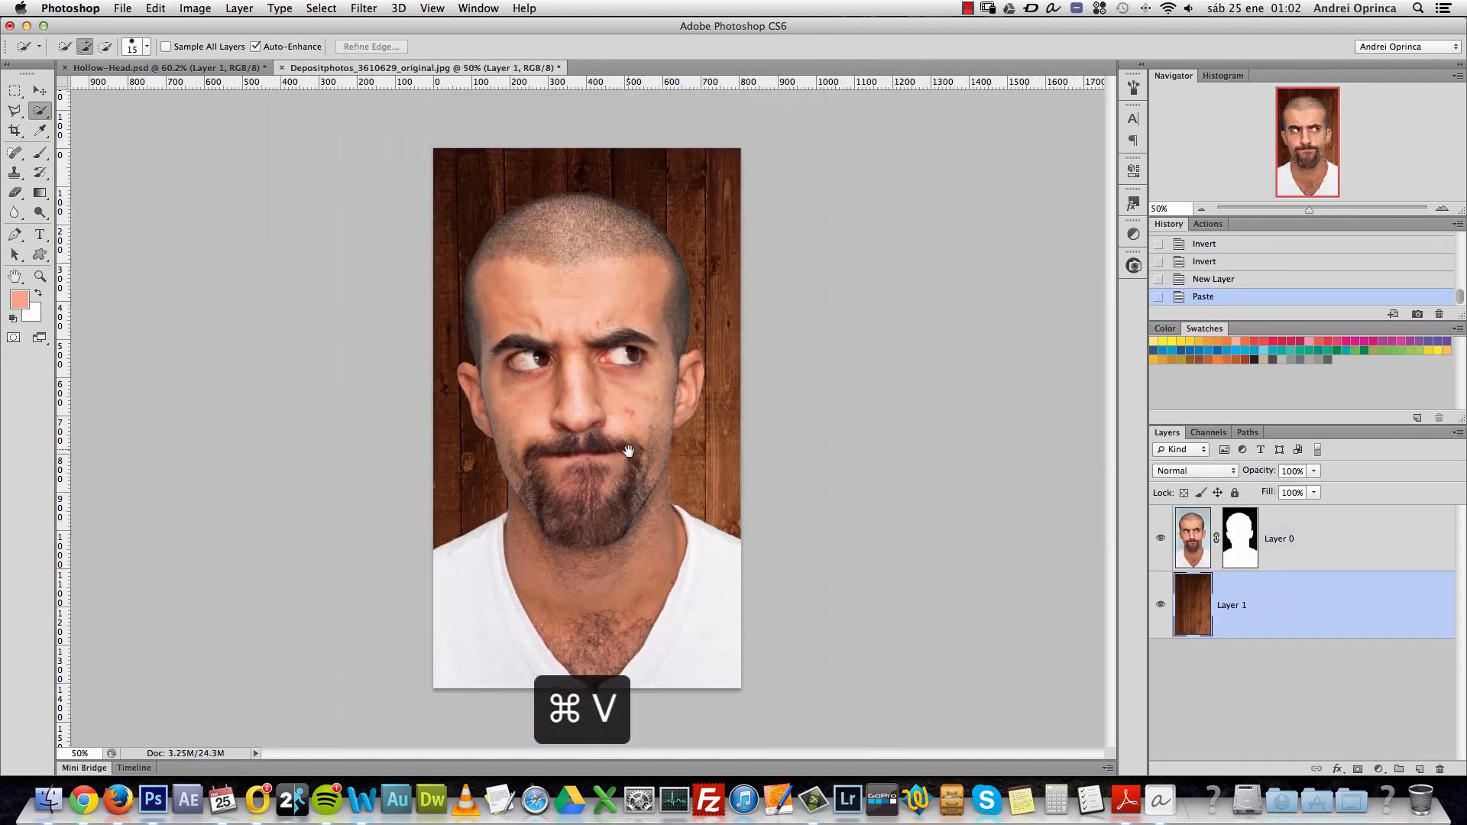
Scale the wood texture proportionally to 42.21% with Free Transform so it fits behind the man.
key("super+t")
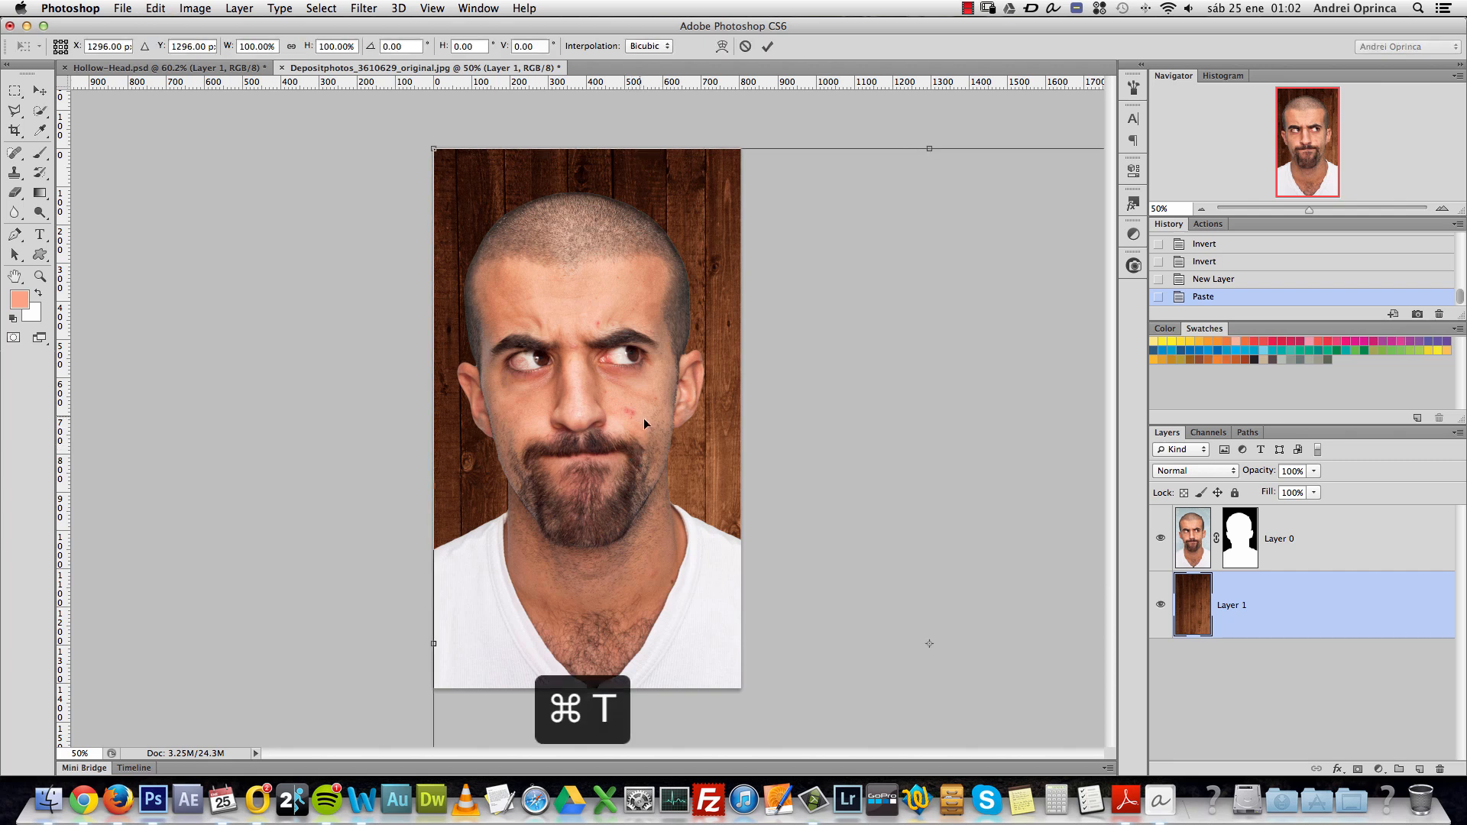
left_click_drag(433, 149, 709, 402)
left_click_drag(843, 536, 482, 254)
left_click_drag(1057, 124, 760, 422)
left_click_drag(669, 489, 698, 309)
left_click_drag(806, 577, 833, 605)
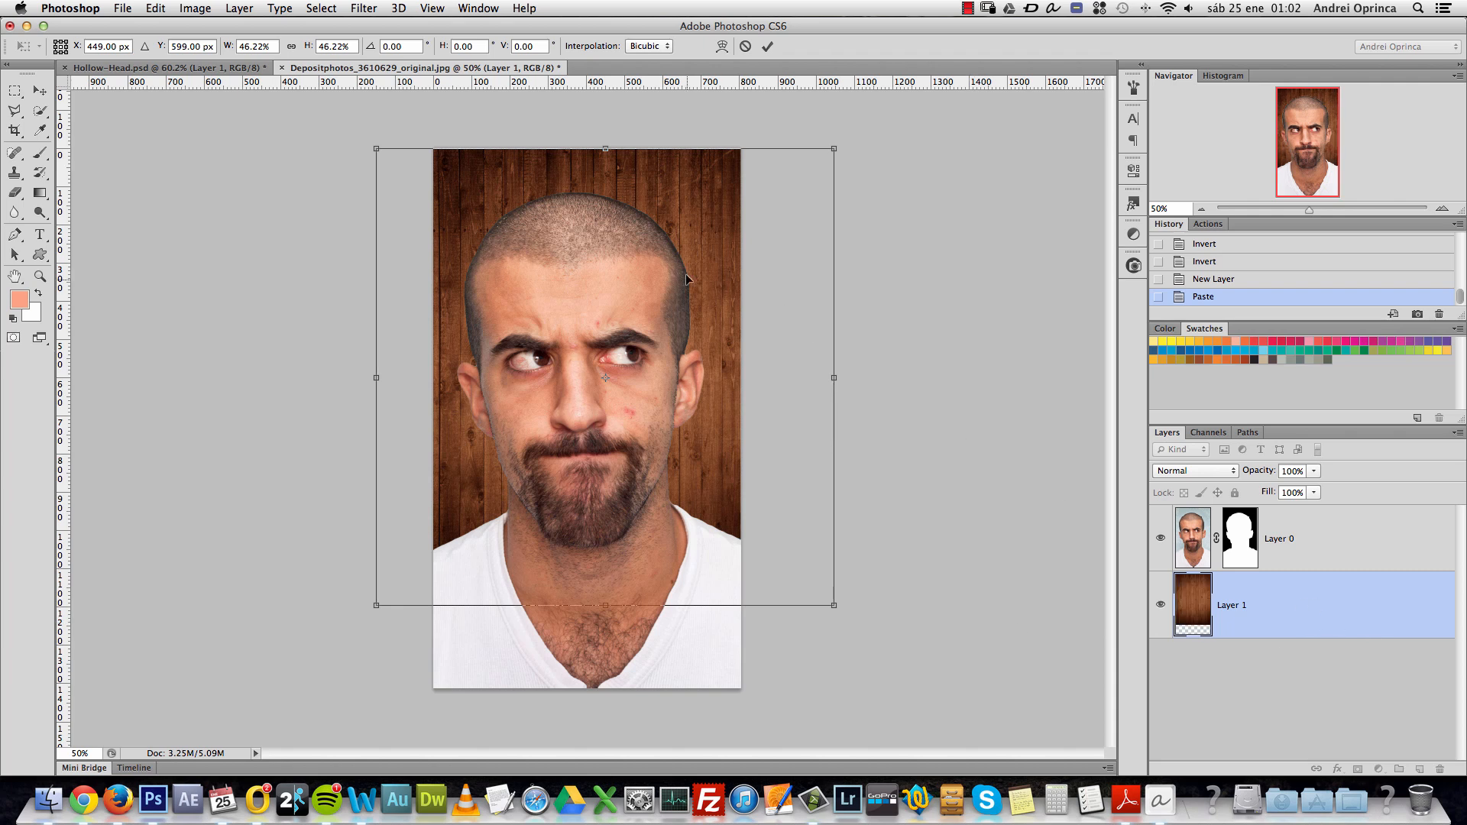
left_click_drag(707, 309, 700, 322)
left_click_drag(820, 608, 760, 575)
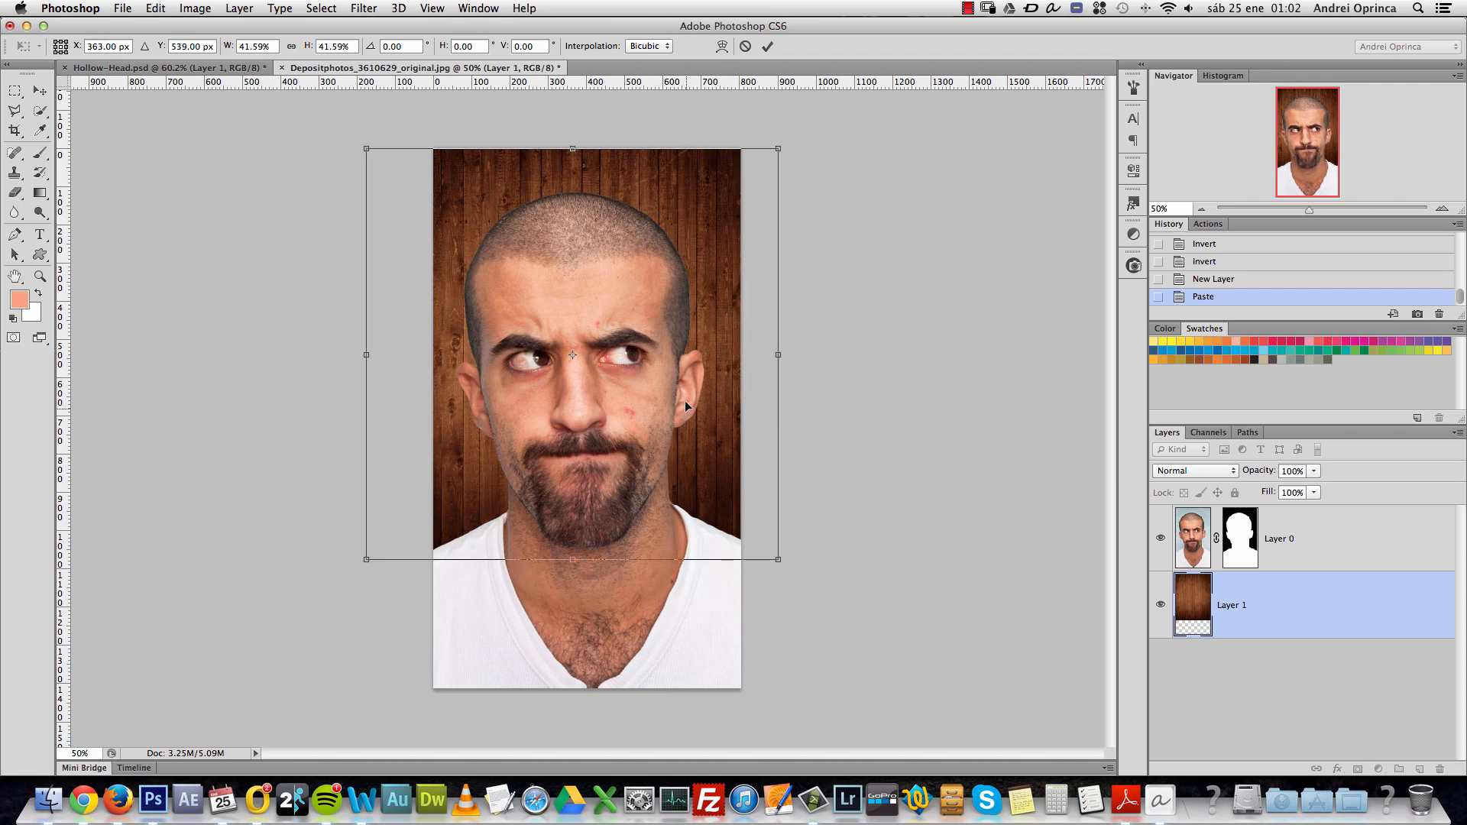
left_click_drag(779, 148, 785, 142)
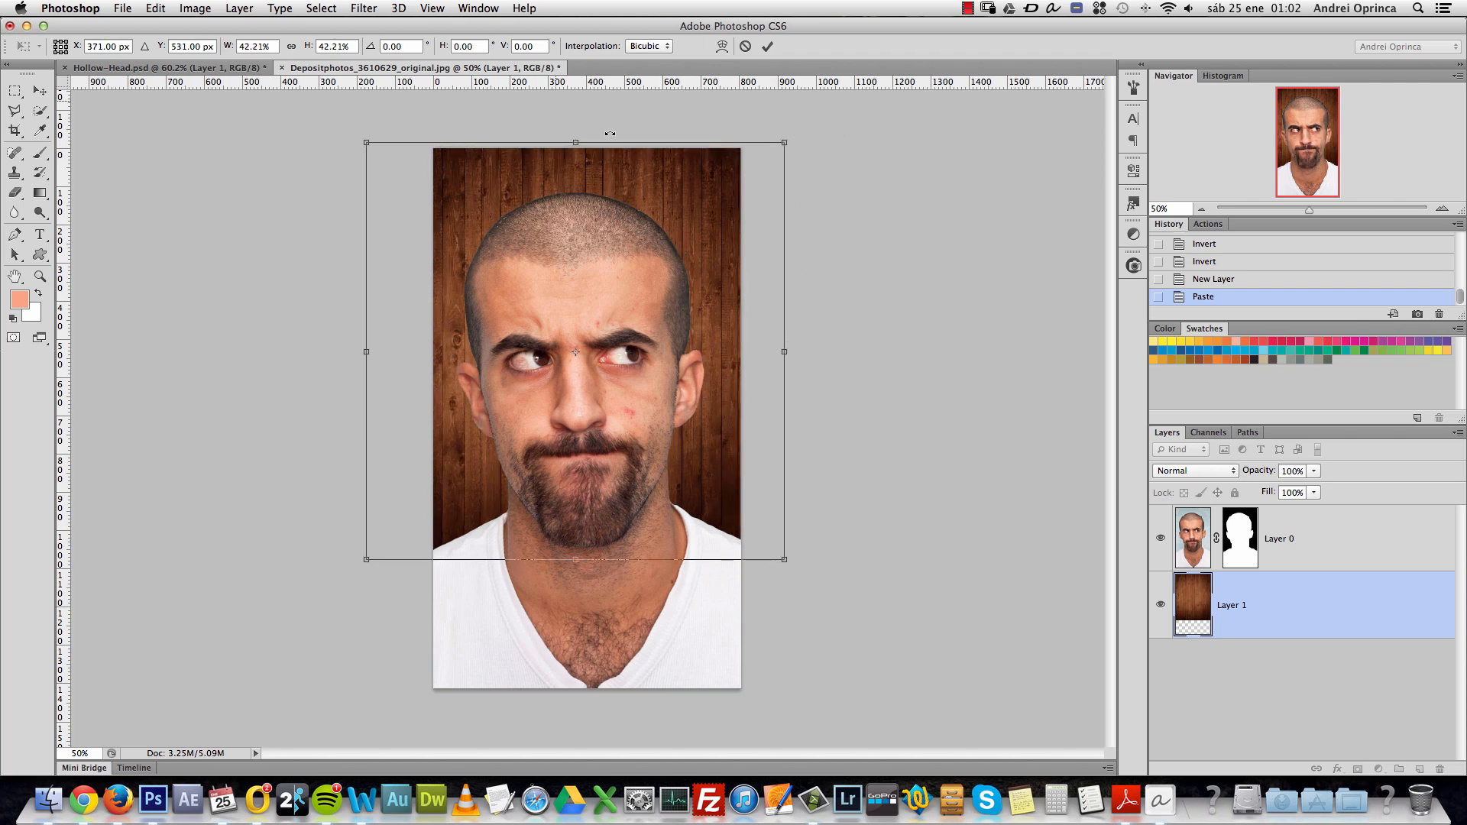
Centre the wood texture behind the head at about X 398 px, Y 547 px and apply the transform.
left_click_drag(695, 250, 705, 257)
key("Left")
key("Left")
key("Down")
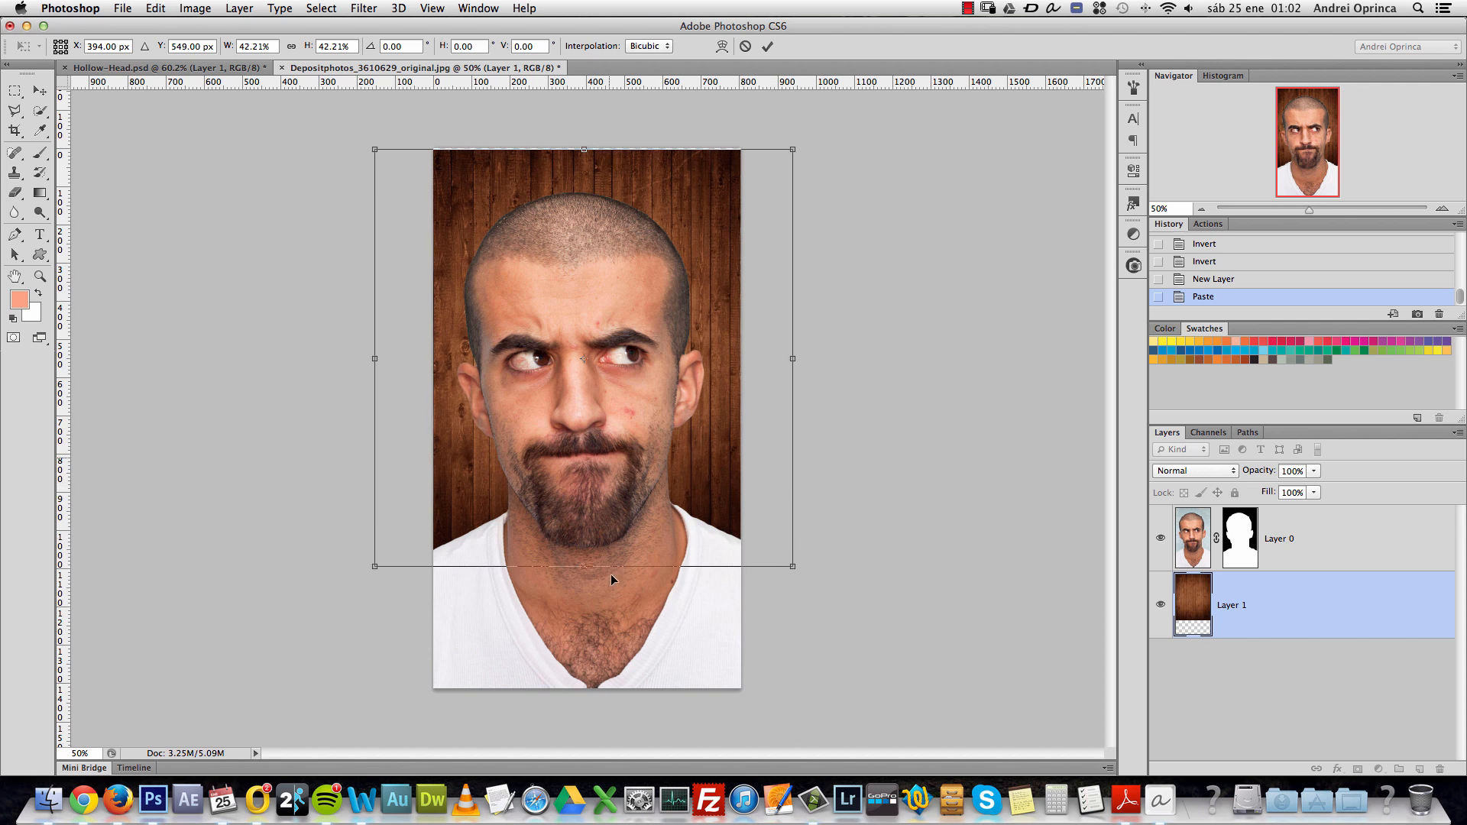
left_click_drag(685, 336, 682, 336)
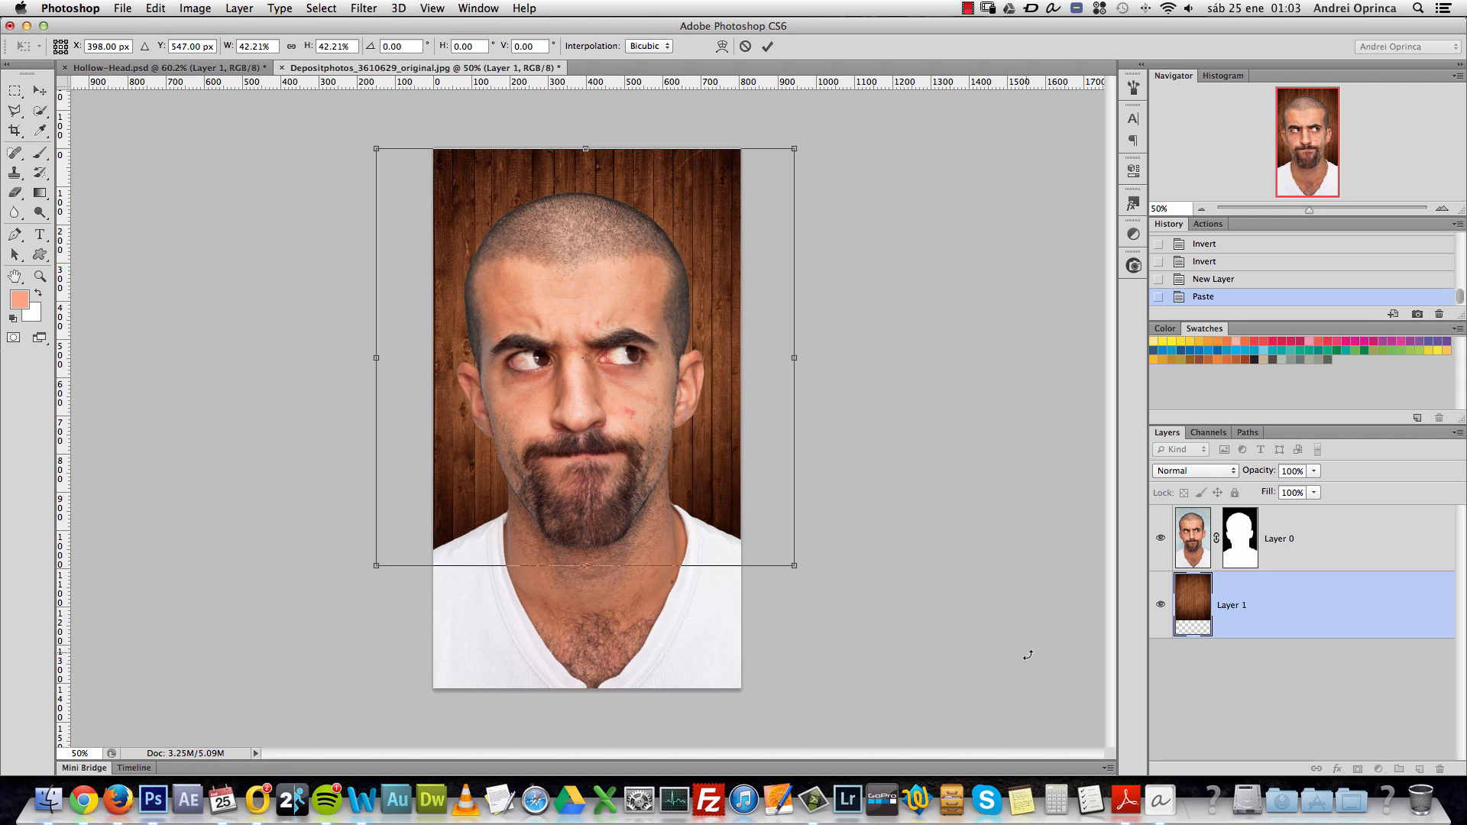
key("Return")
Switch to the Hollow-Head.psd document to view the finished composite.
key("w")
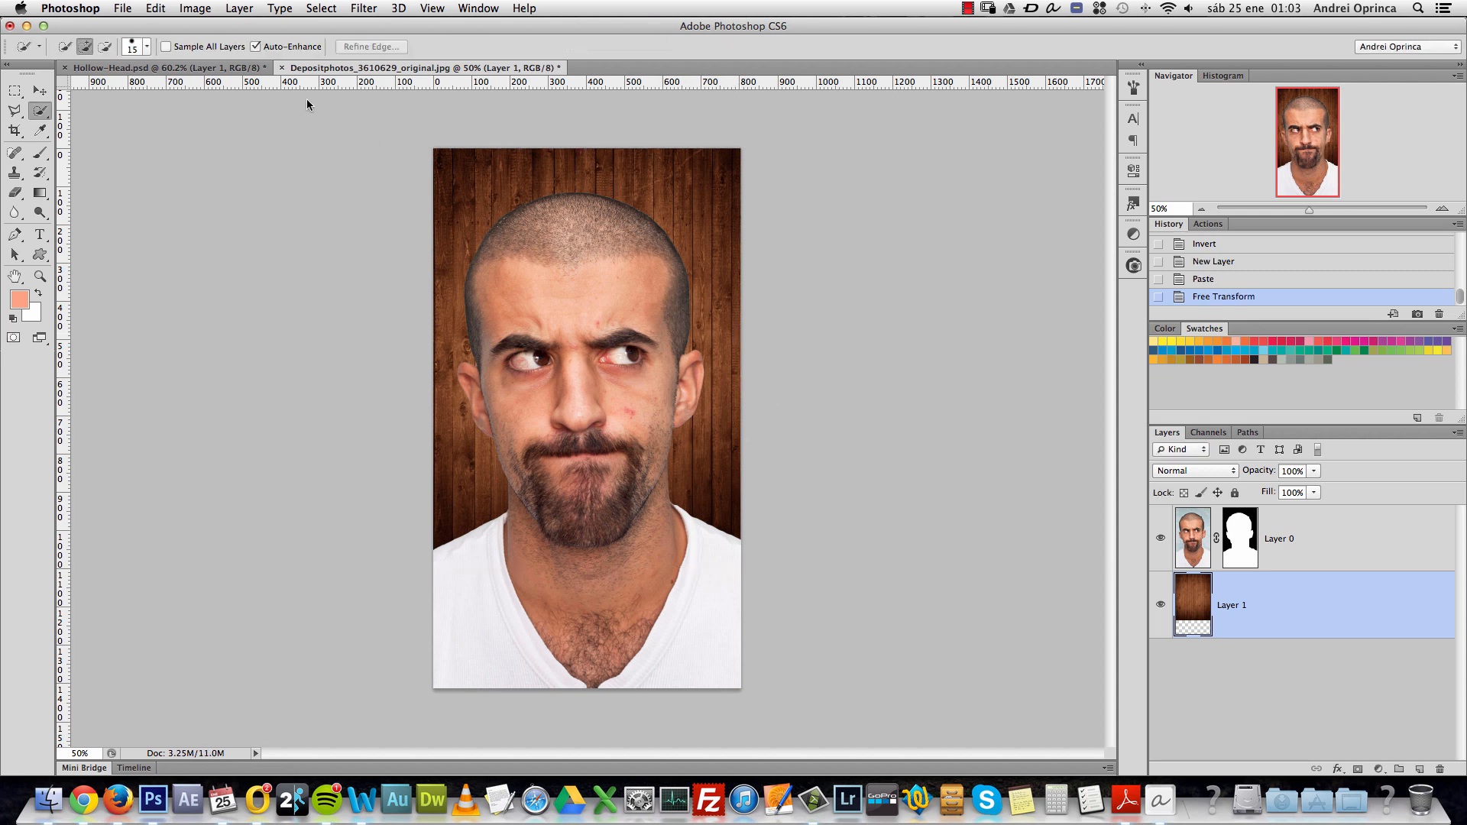
left_click(230, 68)
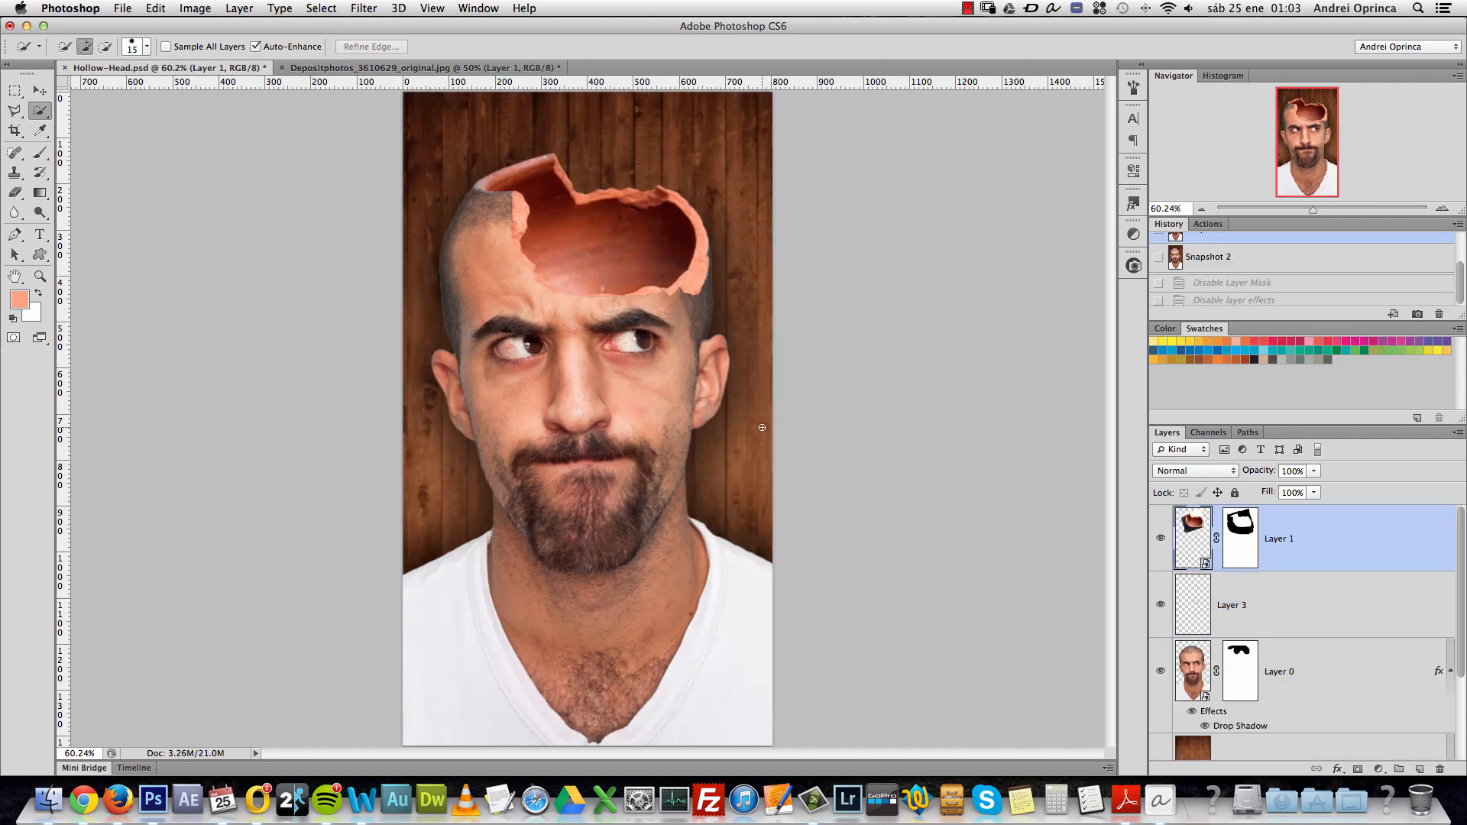
Inspect the wood background layer on its own in Hollow-Head.psd, show all layers again, and return to the portrait document.
key("alt+space")
left_click(715, 448, "alt")
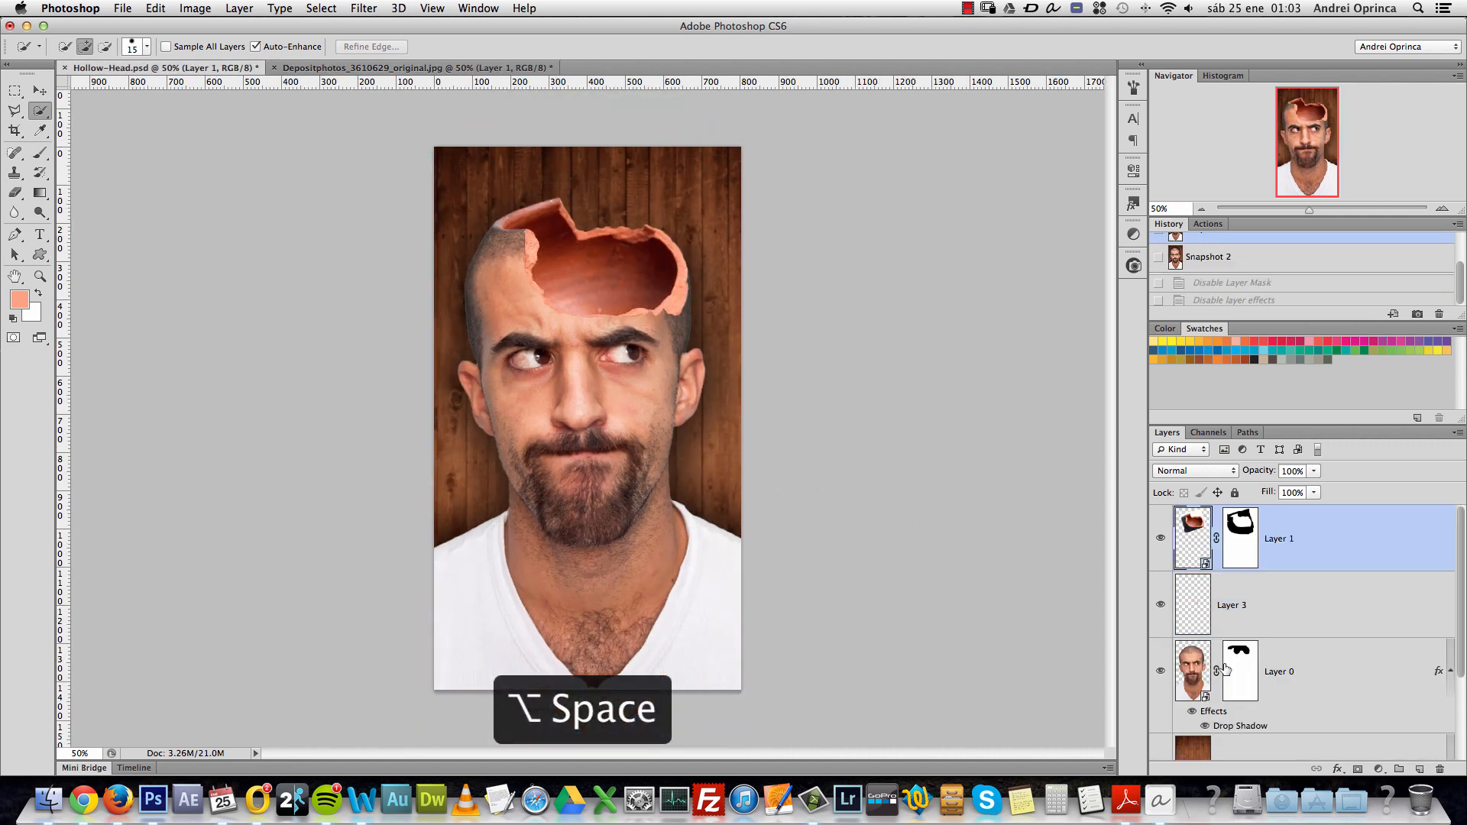
left_click_drag(1462, 621, 1463, 663)
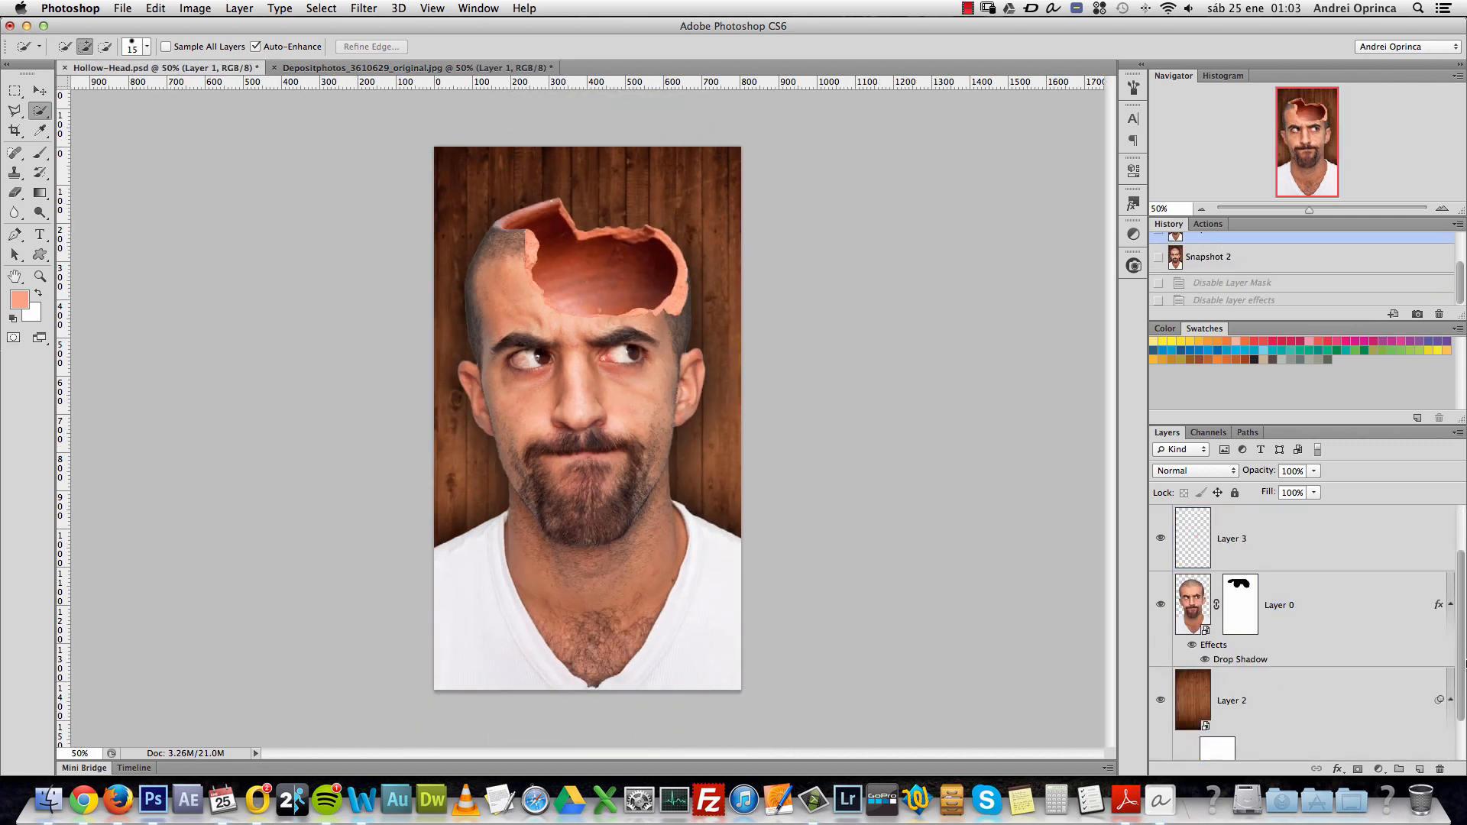
left_click(1258, 712)
left_click(1159, 649, "alt")
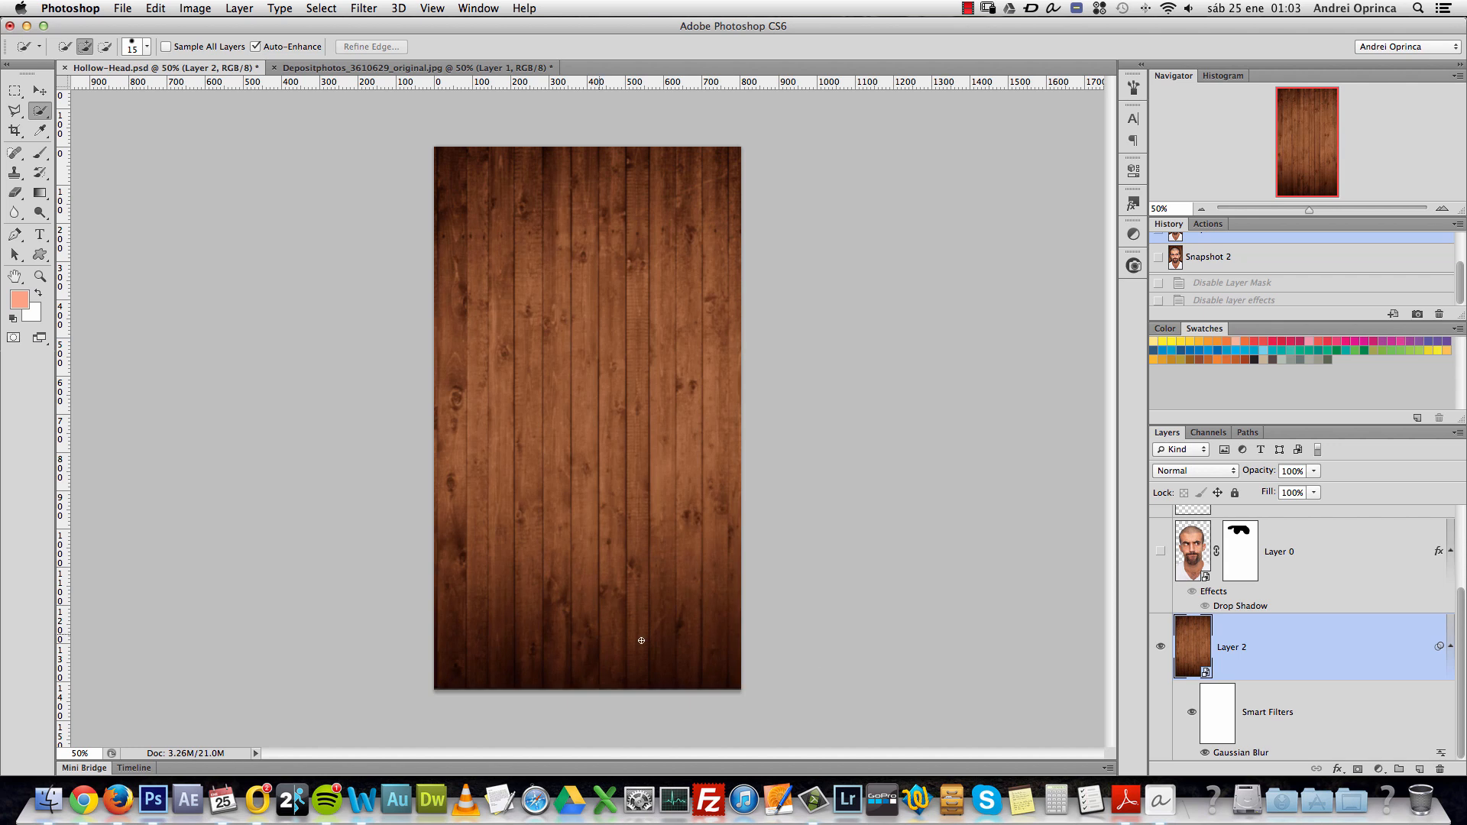
left_click(1161, 648, "alt")
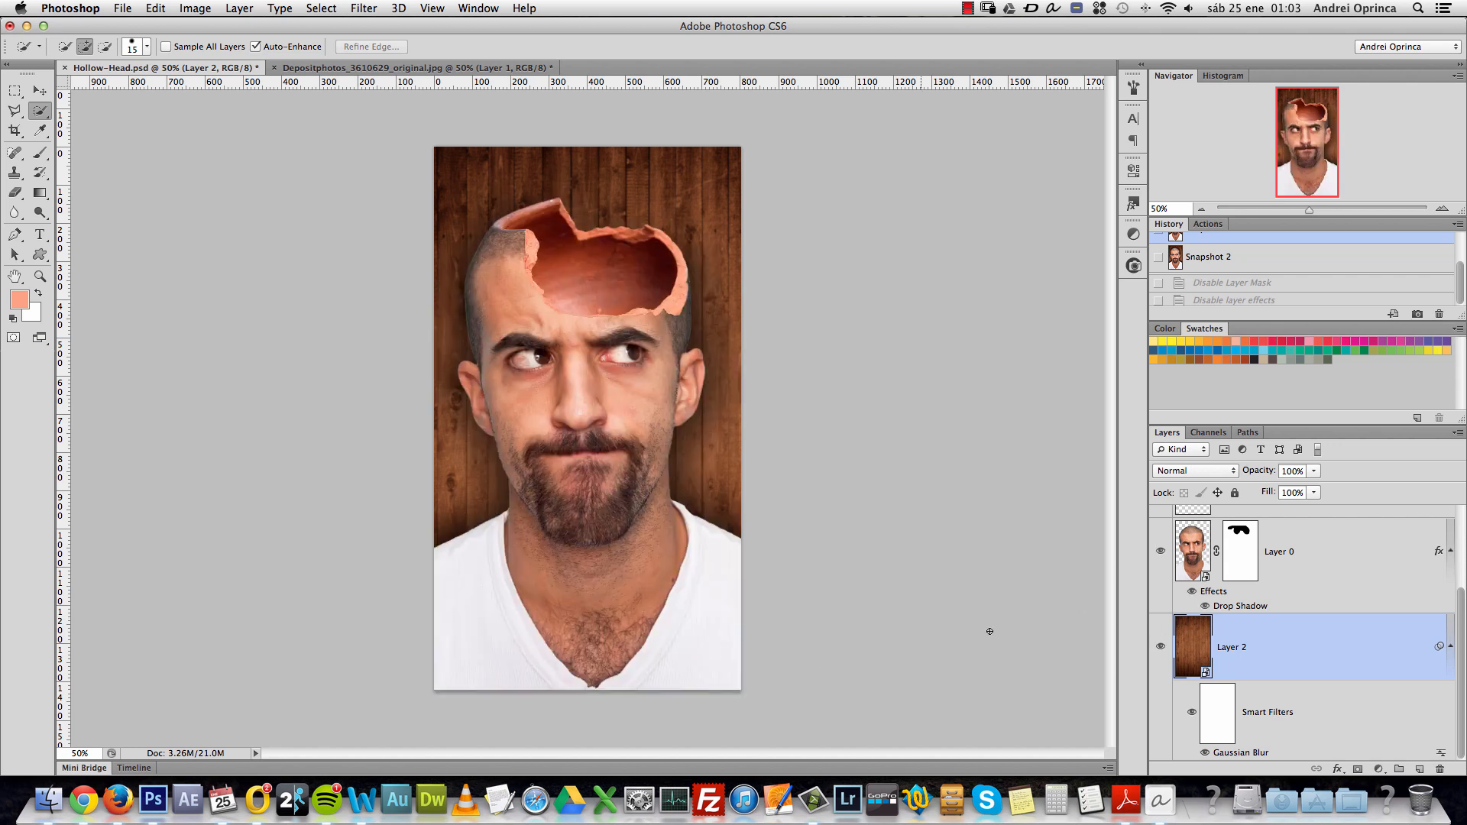
left_click(450, 68)
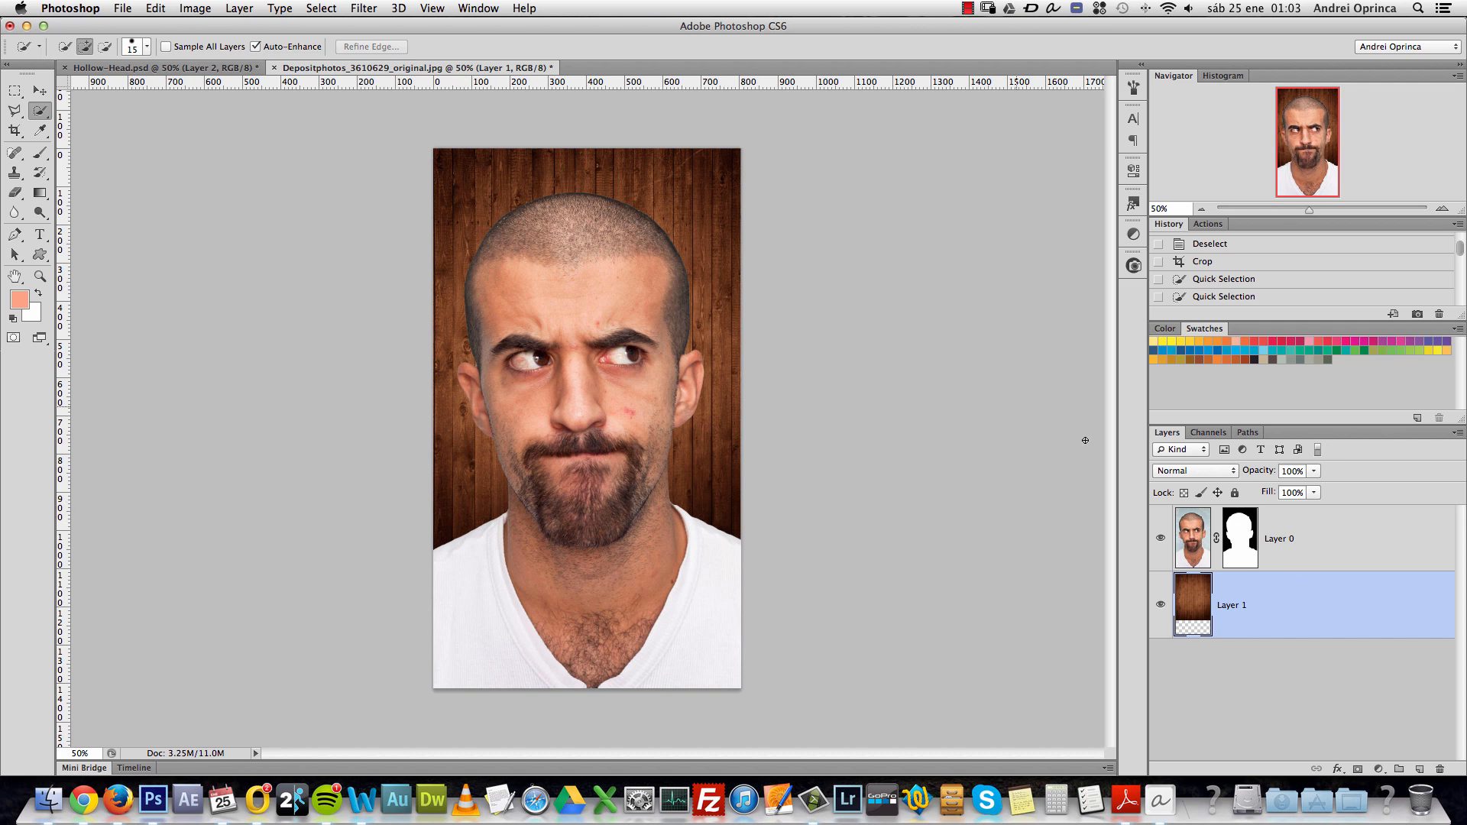
Activate Layer 0's mask and ready the Brush tool with black for touching up the edge at the ear on the image's left.
key("super+1")
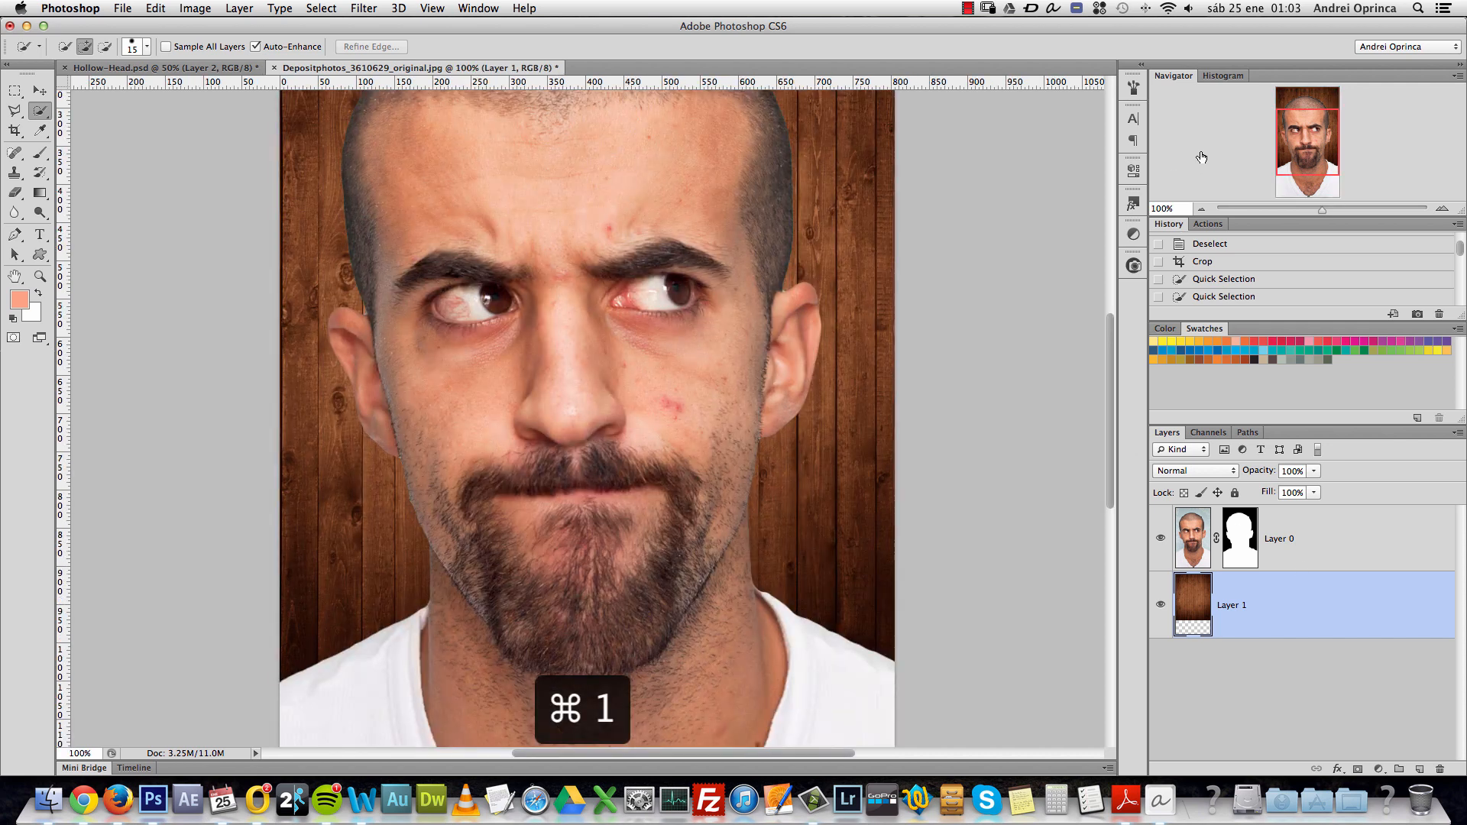
left_click_drag(1290, 135, 796, 461)
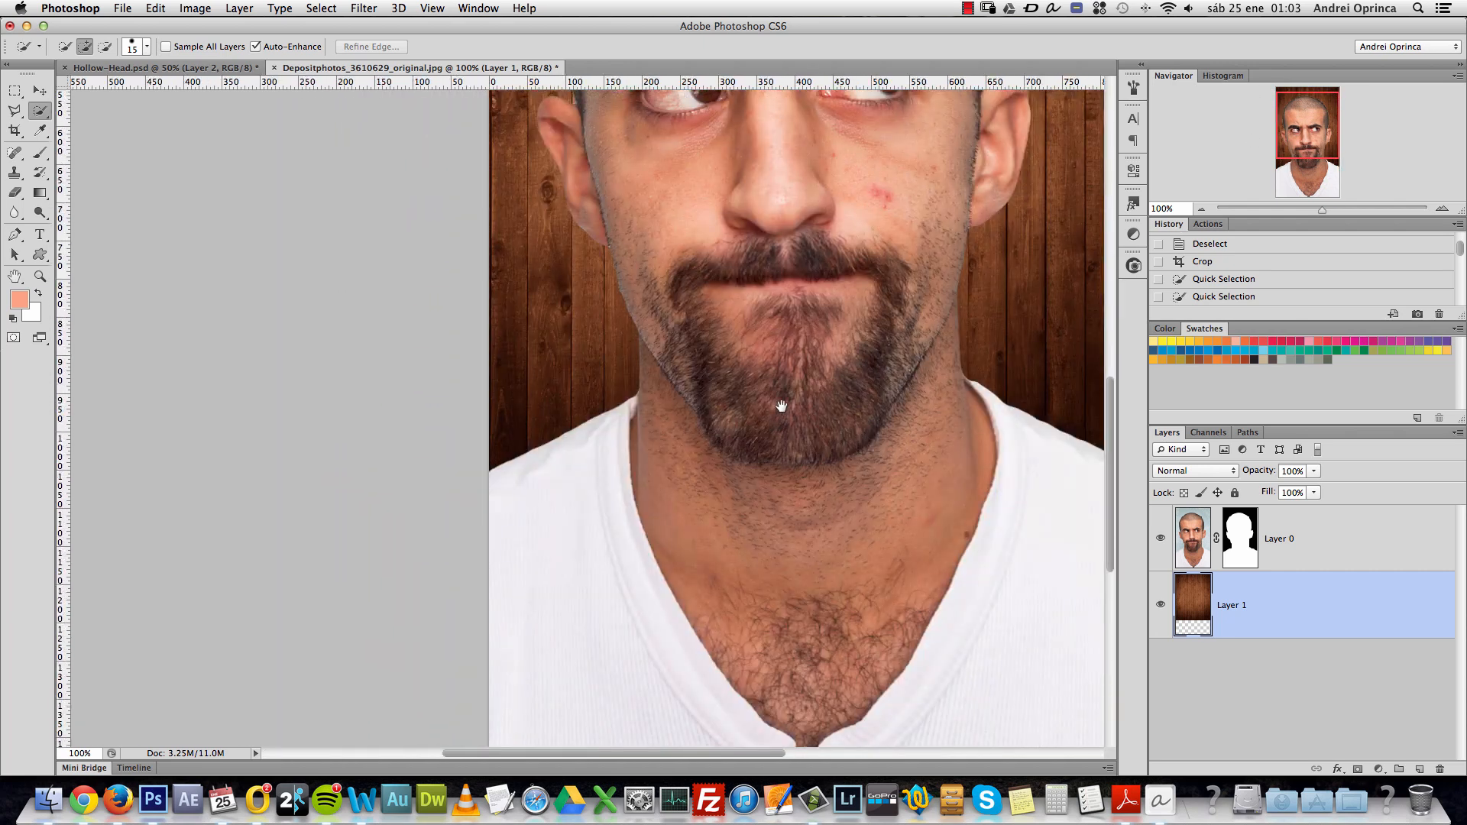
left_click_drag(1318, 135, 1317, 127)
left_click(579, 184, "super")
left_click(579, 184, "super")
left_click(579, 184, "super")
left_click(579, 184, "super")
left_click(579, 184, "super")
left_click(579, 184, "super")
left_click(579, 184, "super")
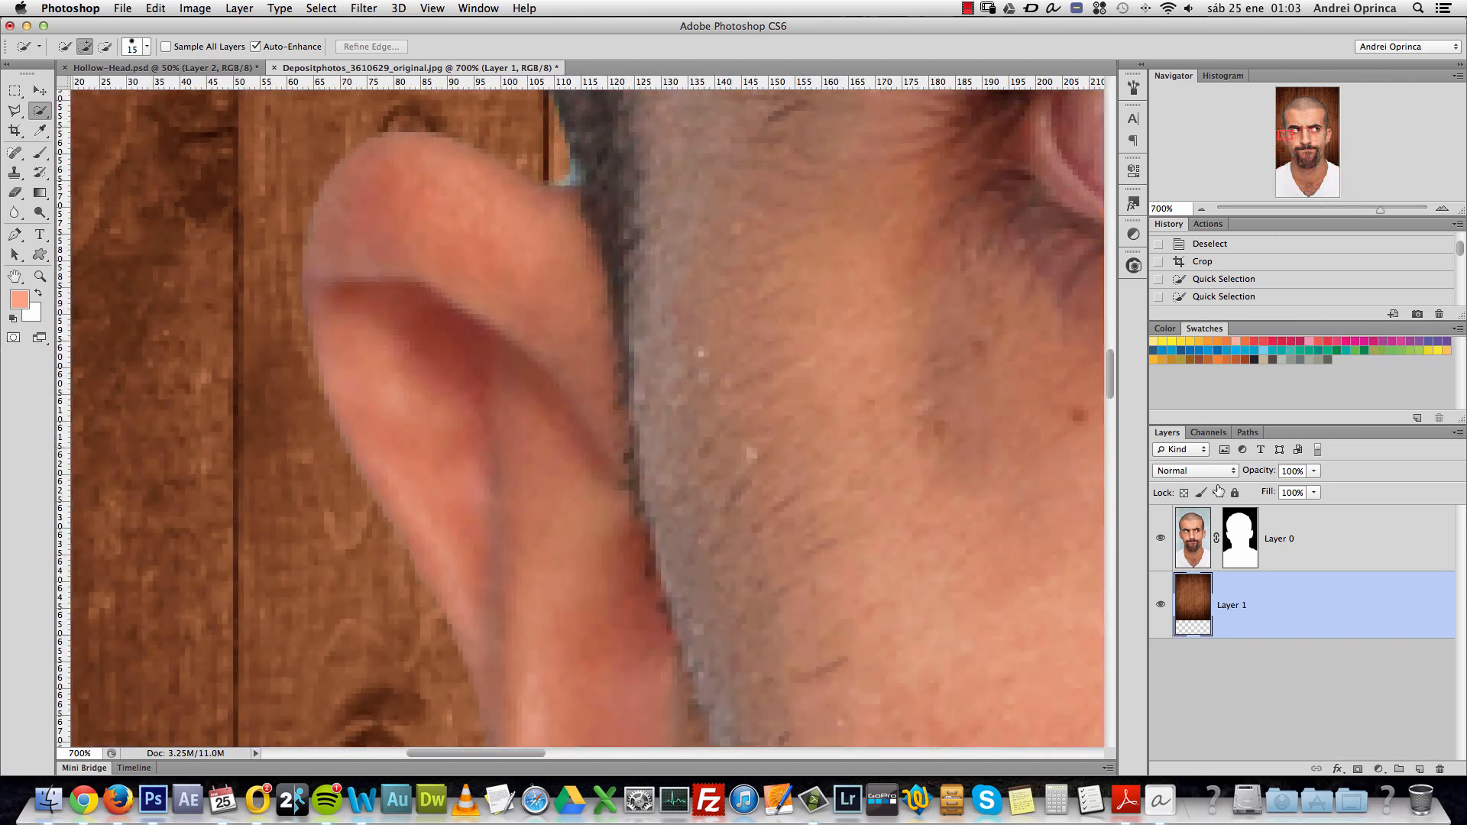
left_click(1230, 532)
key("d")
key("b")
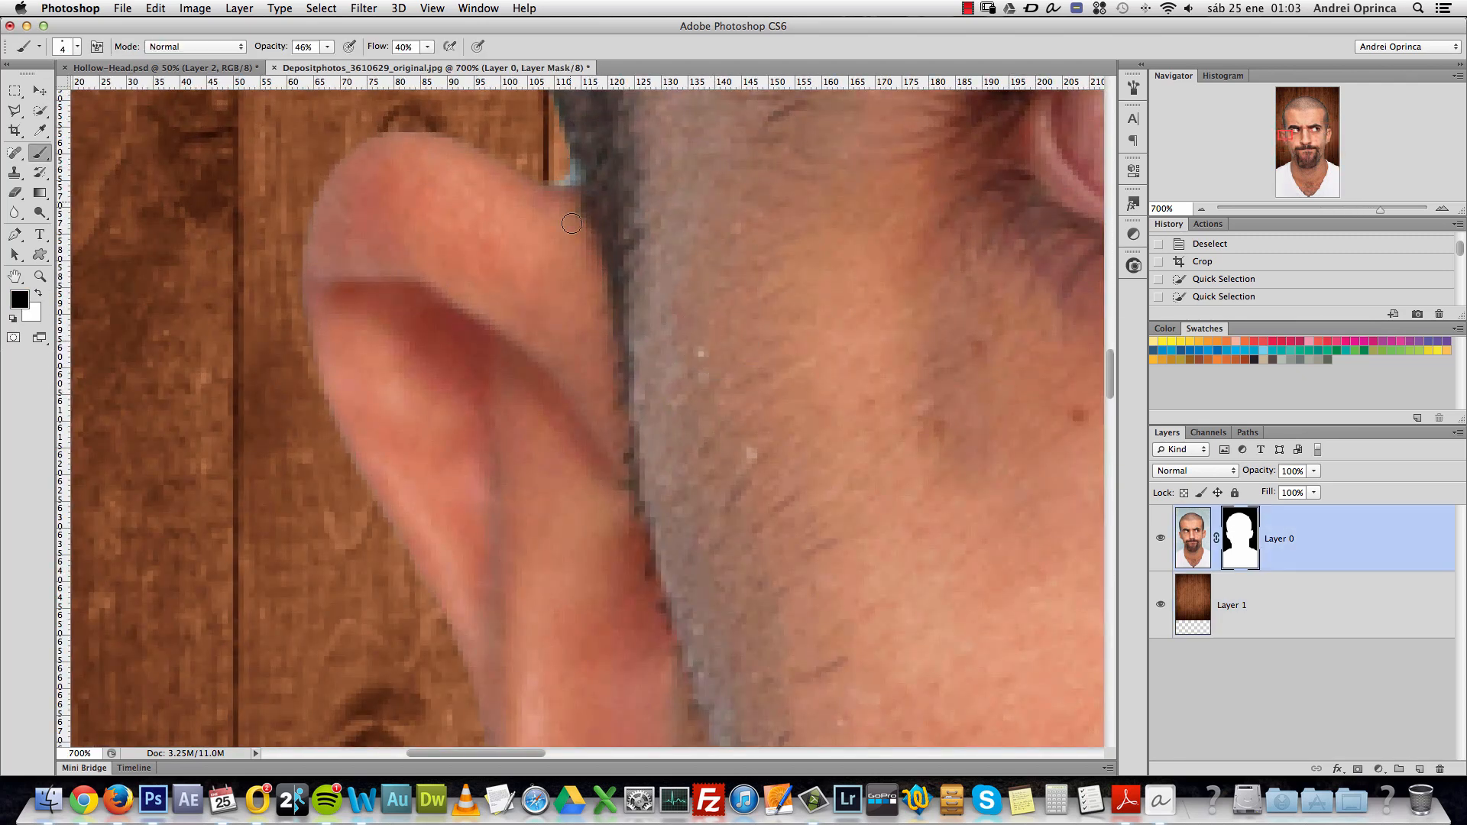
Set the brush flow and opacity to 100% and paint out the blue fringe between the ear and the hair on the mask.
left_click_drag(573, 194, 596, 281)
left_click_drag(428, 47, 440, 67)
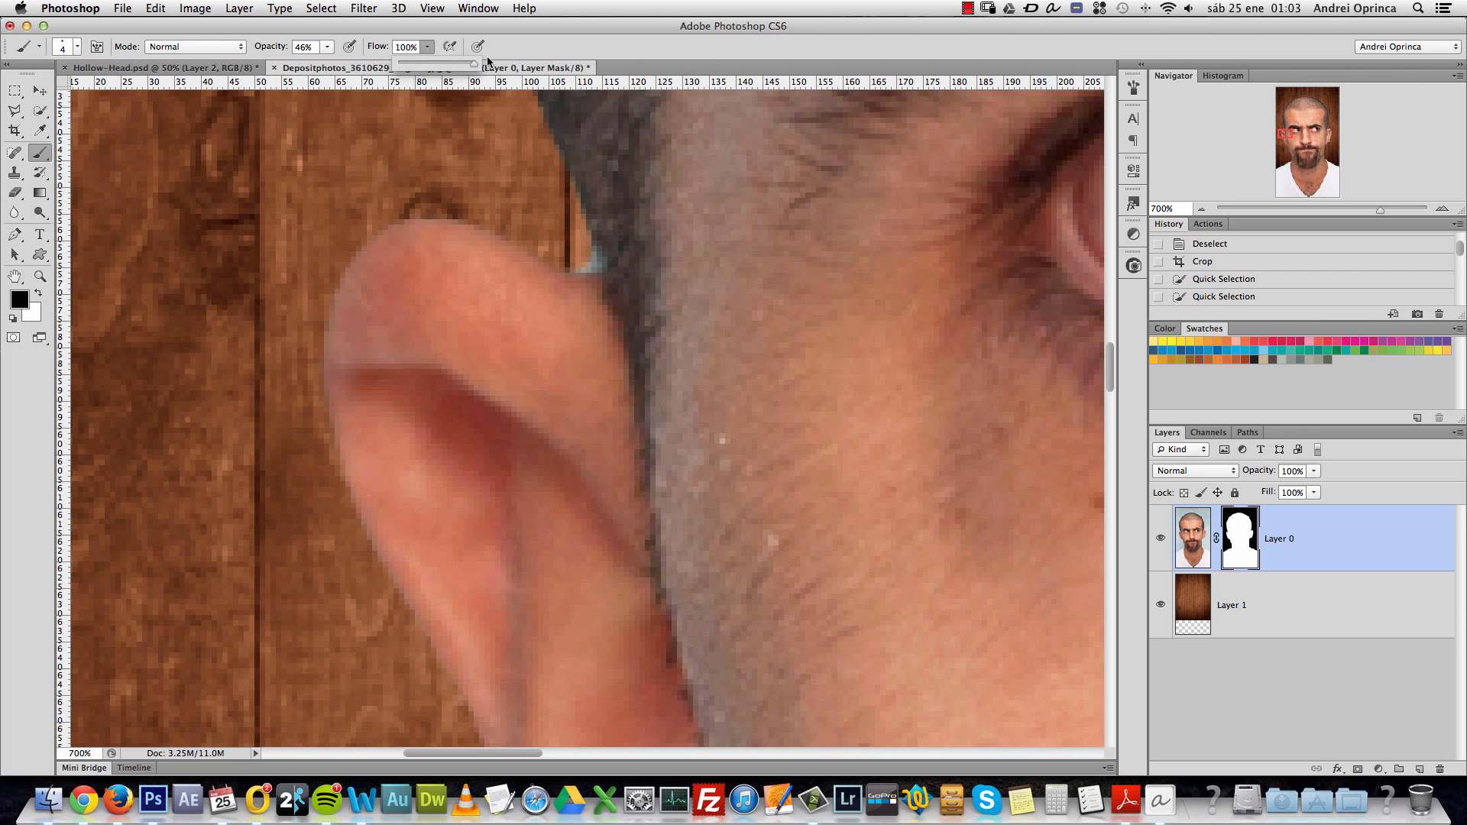
left_click(327, 49)
left_click_drag(328, 66, 382, 69)
left_click(592, 268)
left_click(585, 262)
left_click(583, 262)
left_click(584, 256)
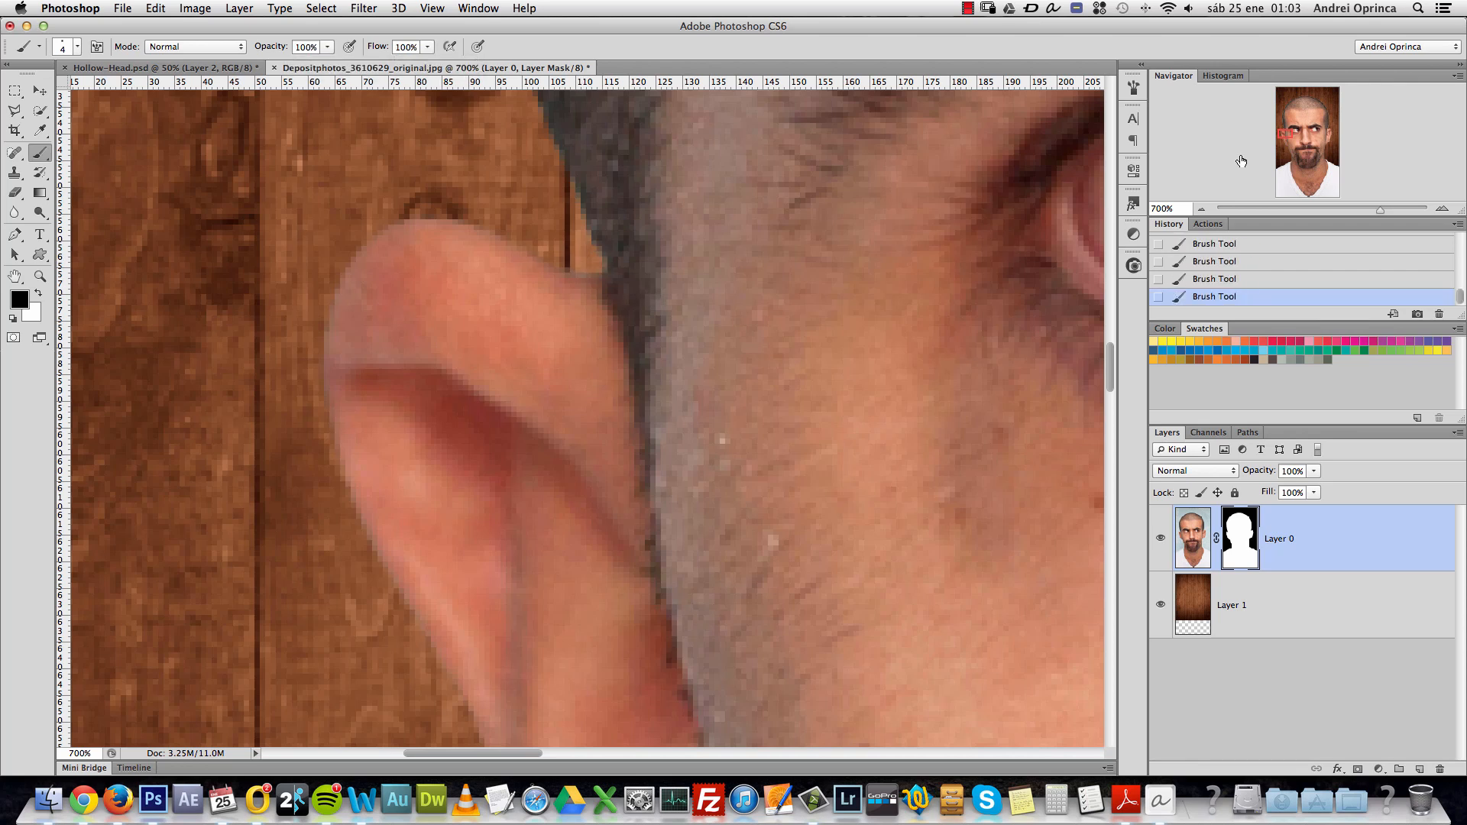
Examine the mask edge around the other ear and across the whole portrait.
left_click(1327, 126)
scroll(779, 443, "down", 3)
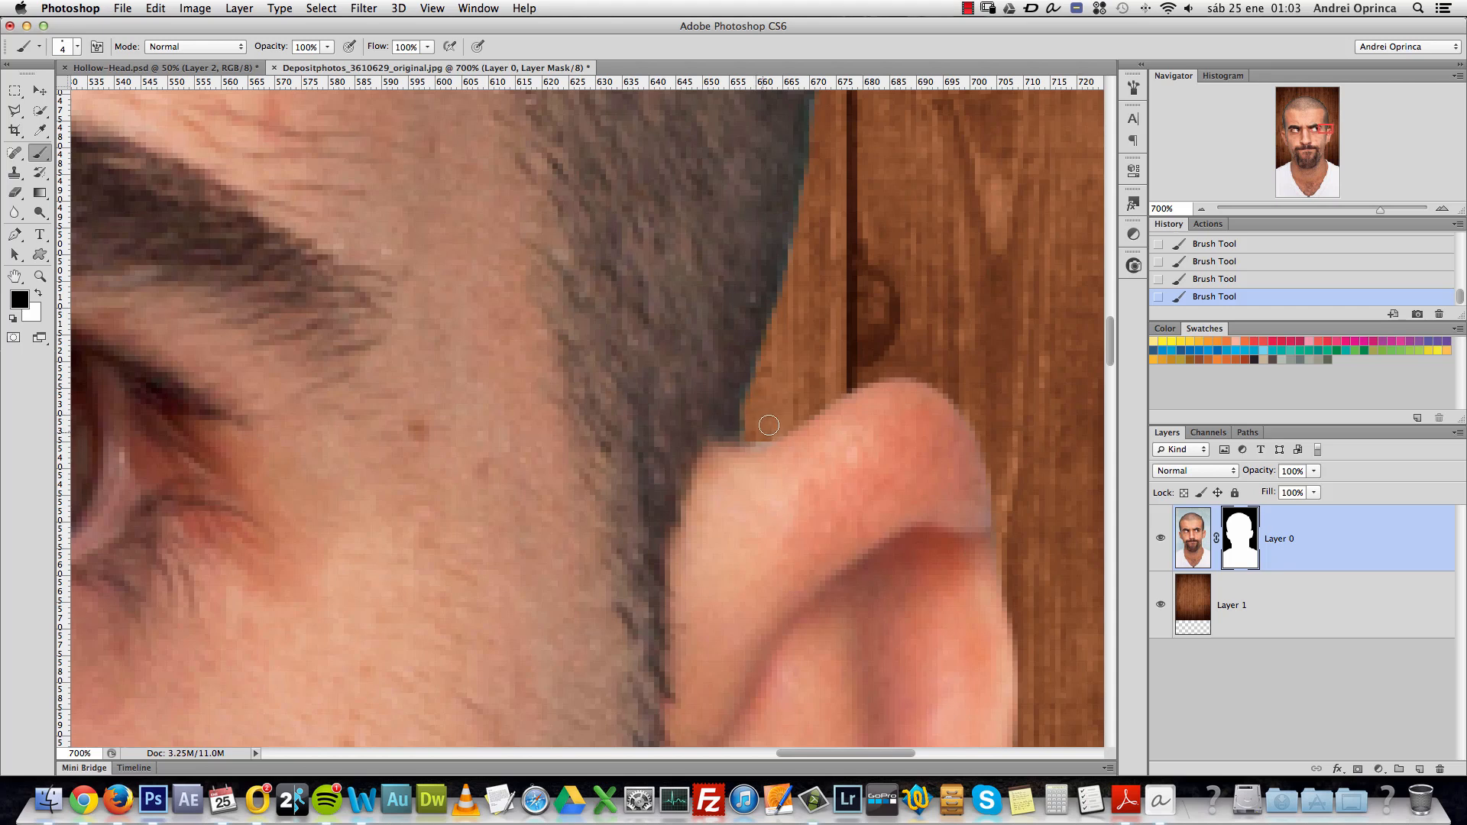
left_click(764, 406, "alt")
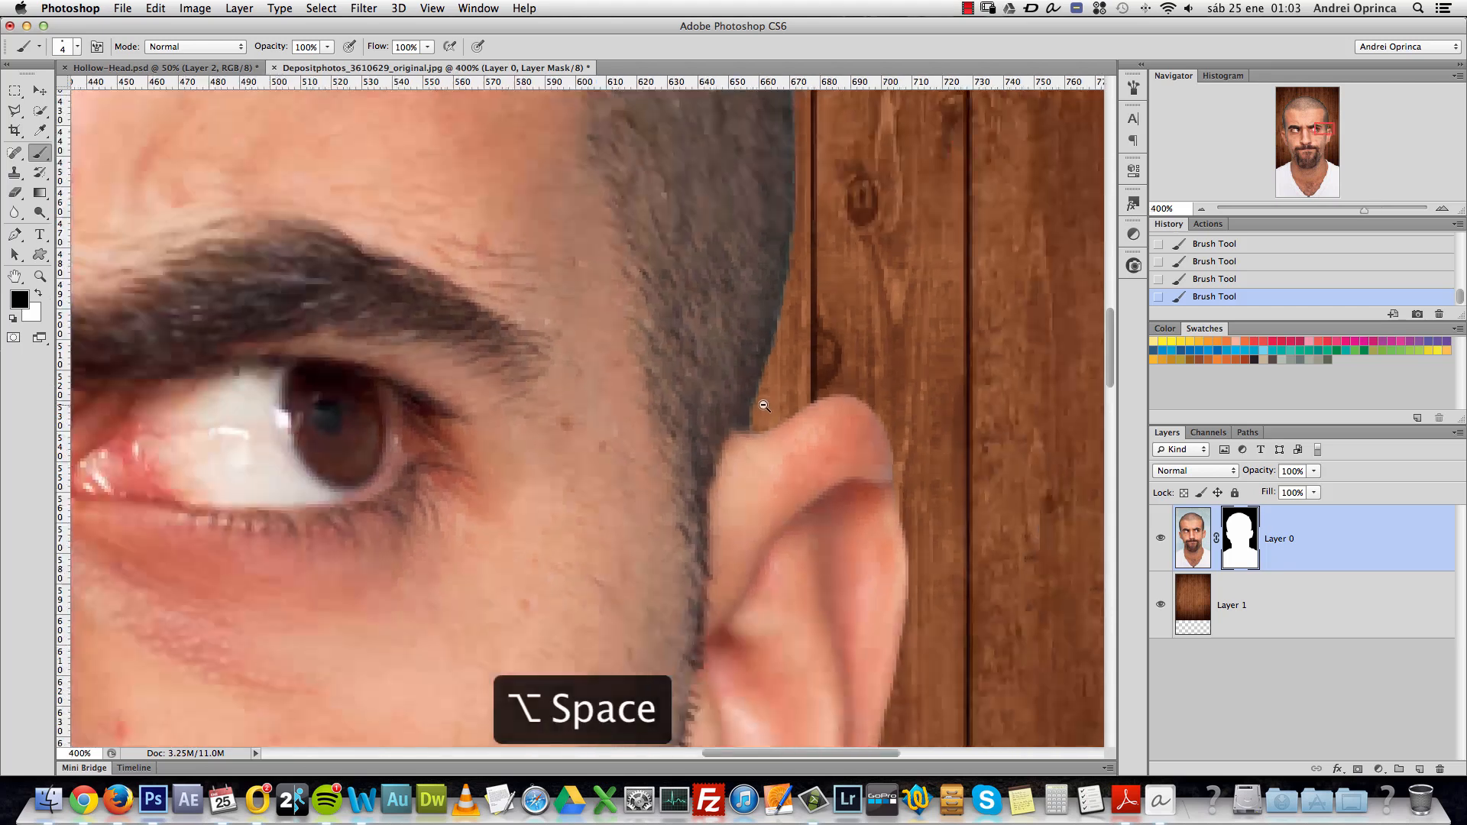
left_click(765, 405, "alt")
left_click(765, 405, "alt")
left_click(766, 405, "alt")
left_click_drag(498, 589, 485, 510)
left_click_drag(763, 348, 754, 414)
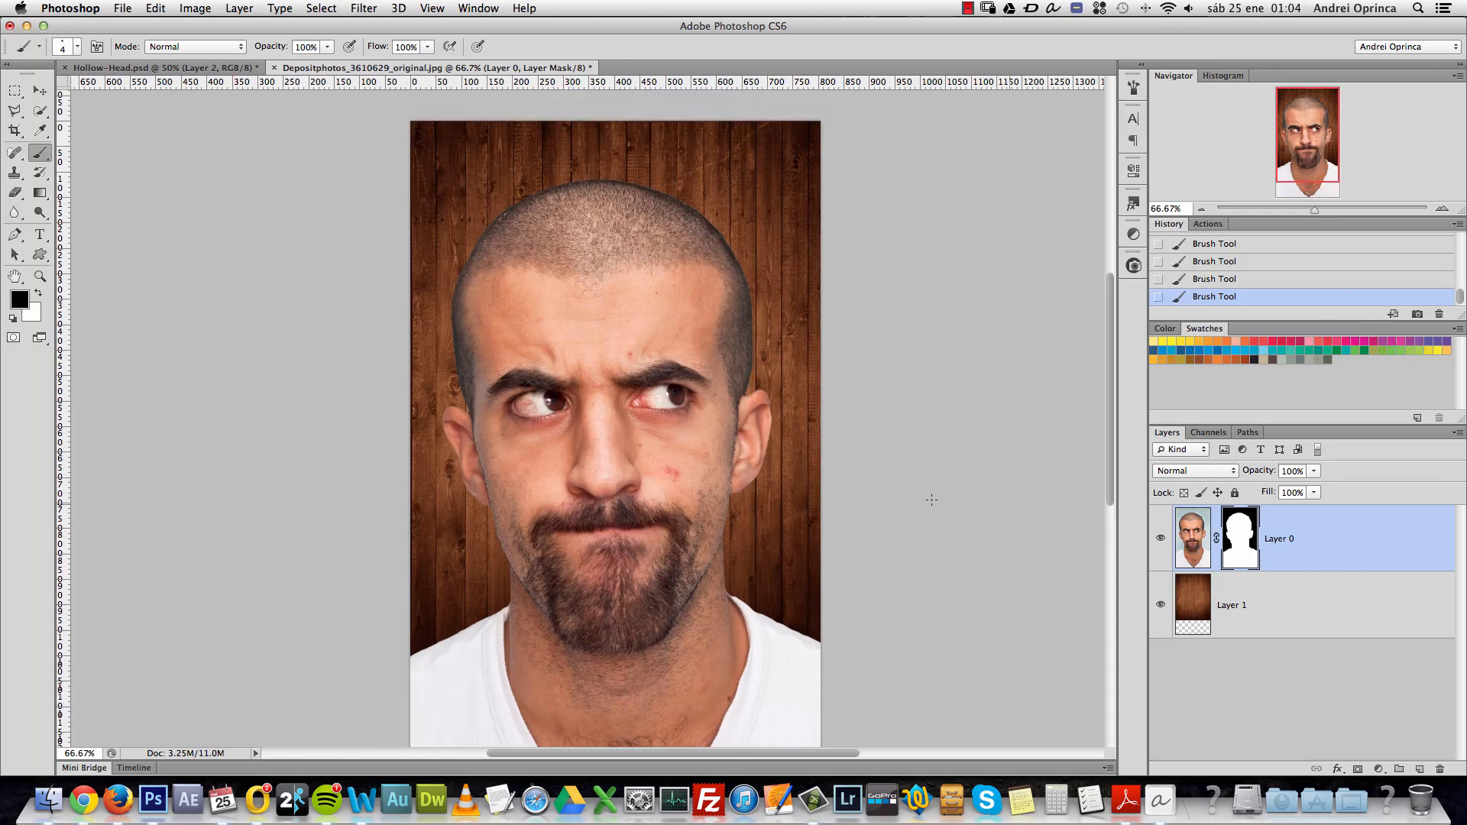
Add a new layer above the portrait and name it heal.
left_click(696, 486, "super")
left_click(696, 485, "super")
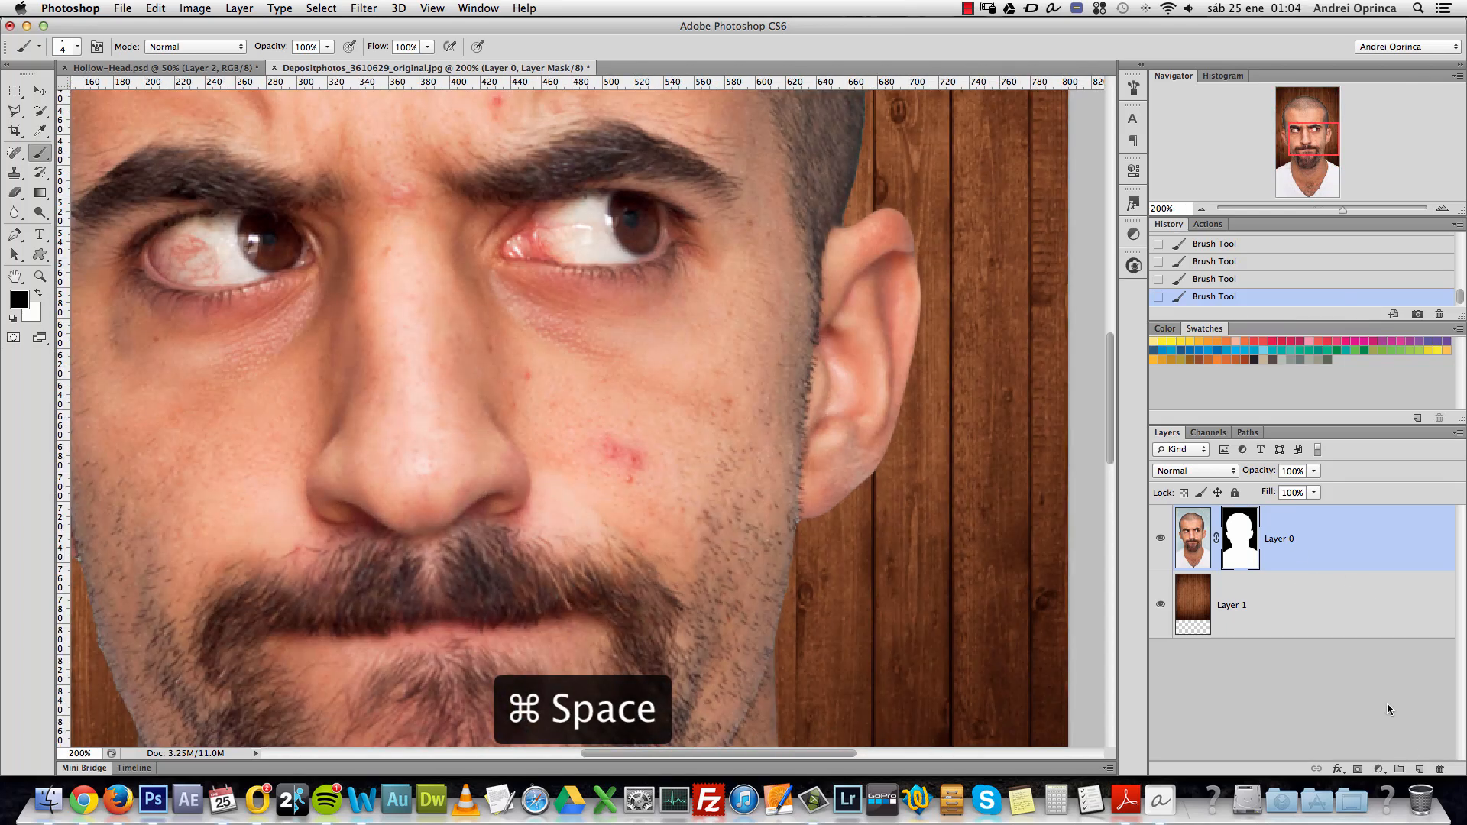
left_click(1418, 769)
double_click(1229, 540)
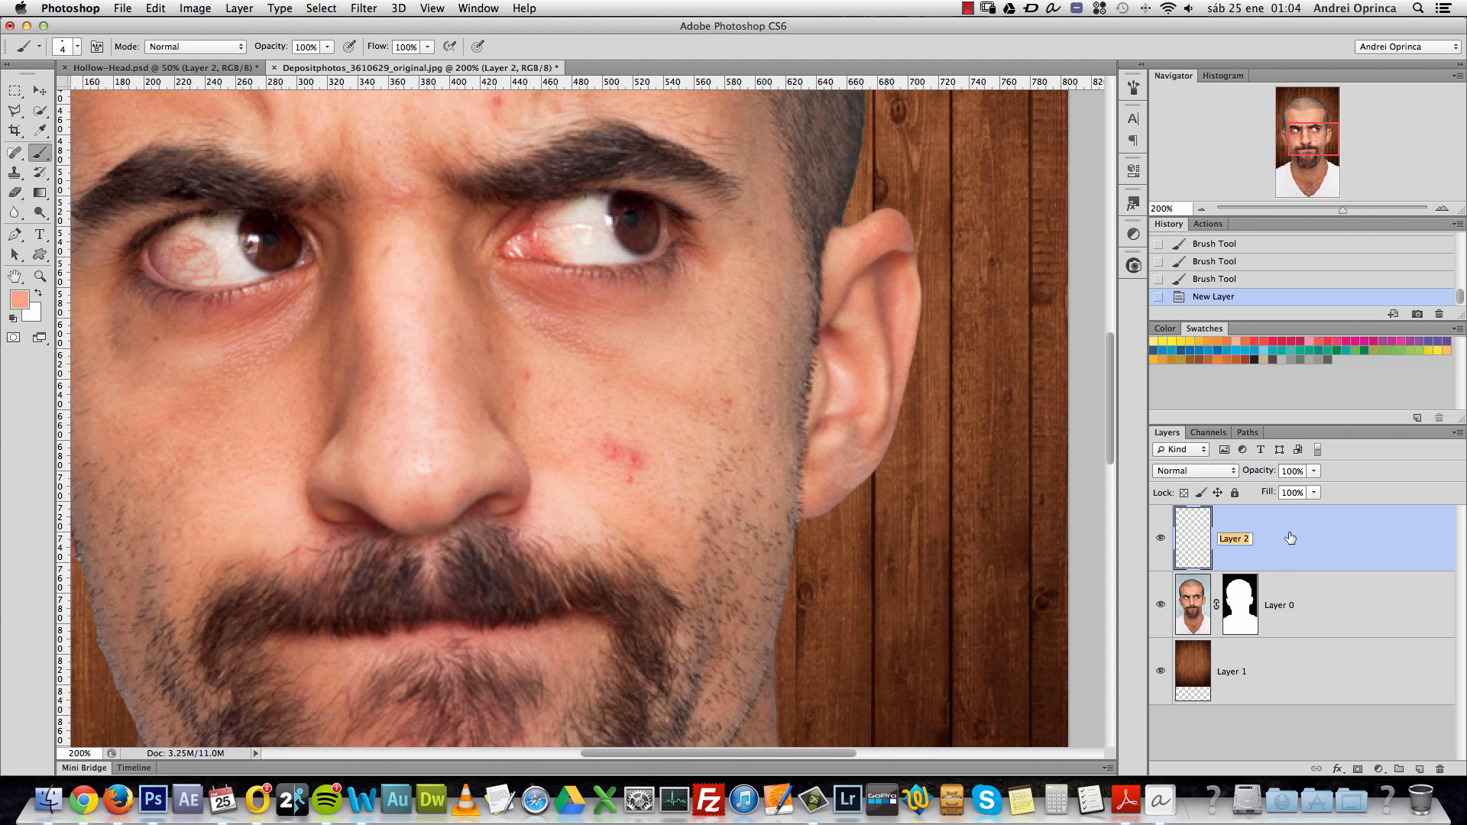
type("heal")
key("Return")
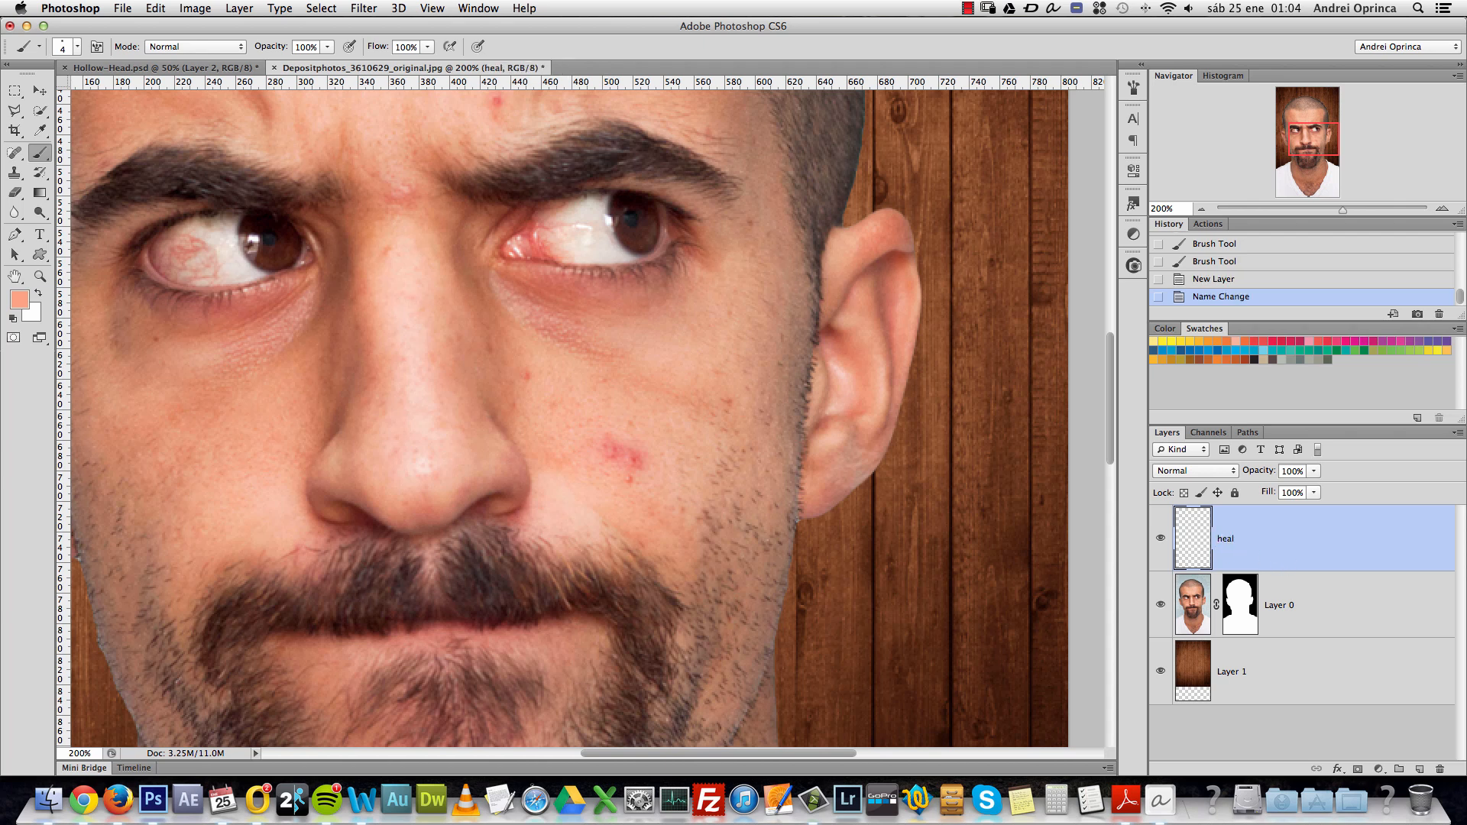
Remove the red blemish on the cheek beside the nose with the Spot Healing Brush on the heal layer.
left_click(23, 156)
left_click(82, 151)
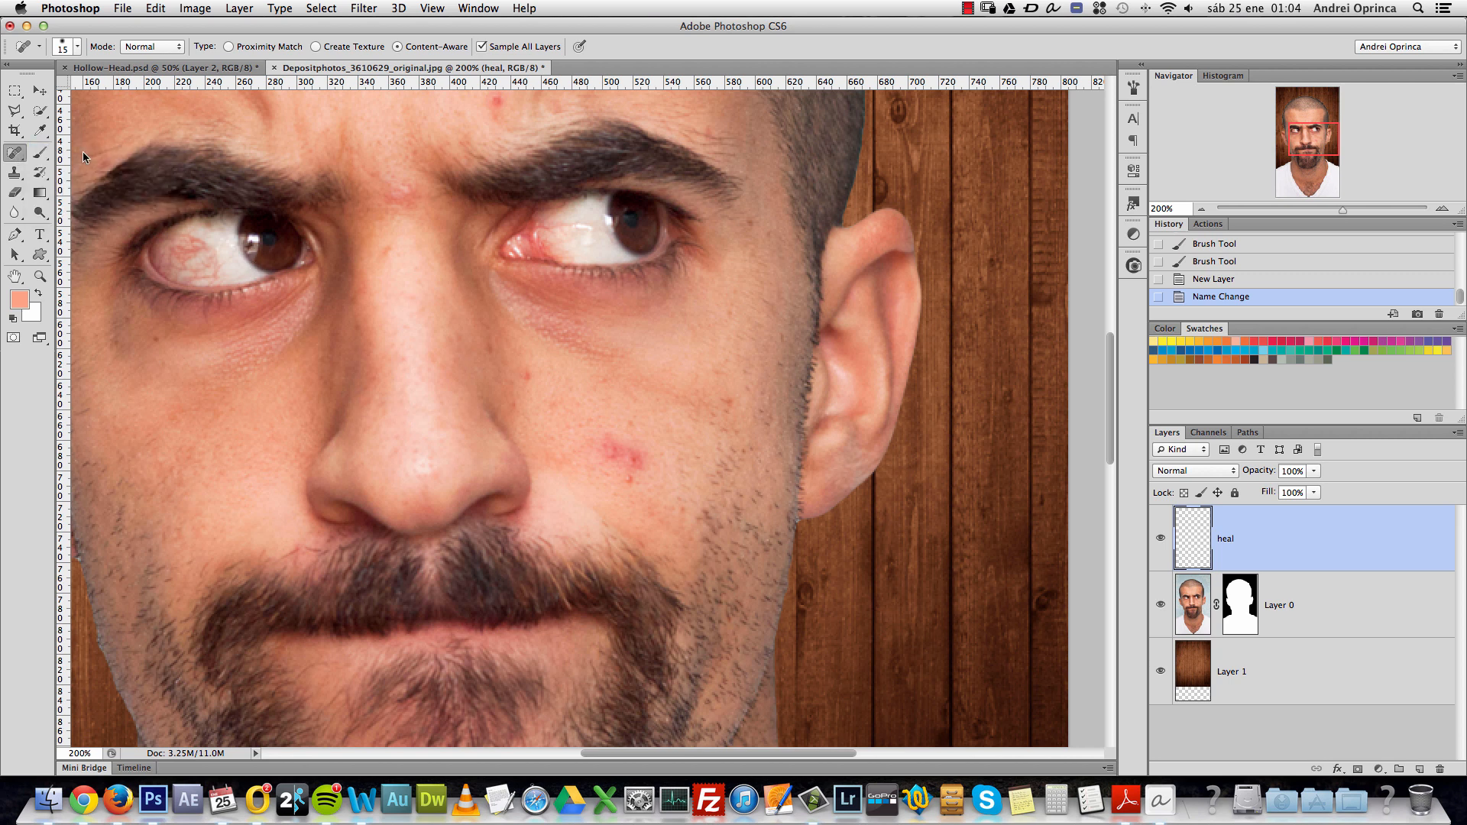
left_click(16, 154)
left_click(76, 151)
mouse_move(626, 478)
left_mouse_down()
mouse_move(611, 443)
mouse_move(638, 458)
mouse_move(621, 445)
left_mouse_up()
left_click(623, 473)
left_click(624, 474)
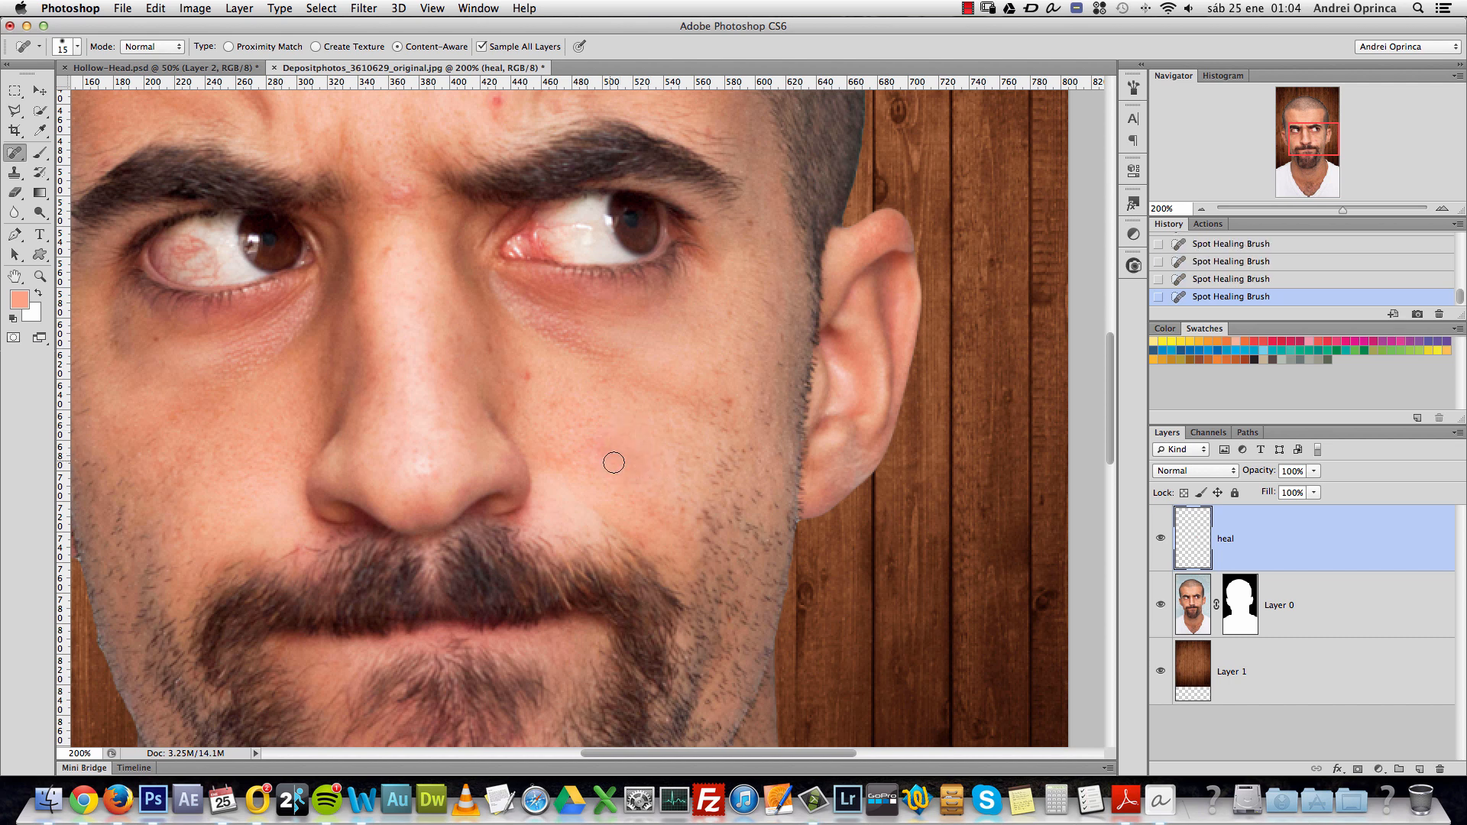
right_click(654, 394)
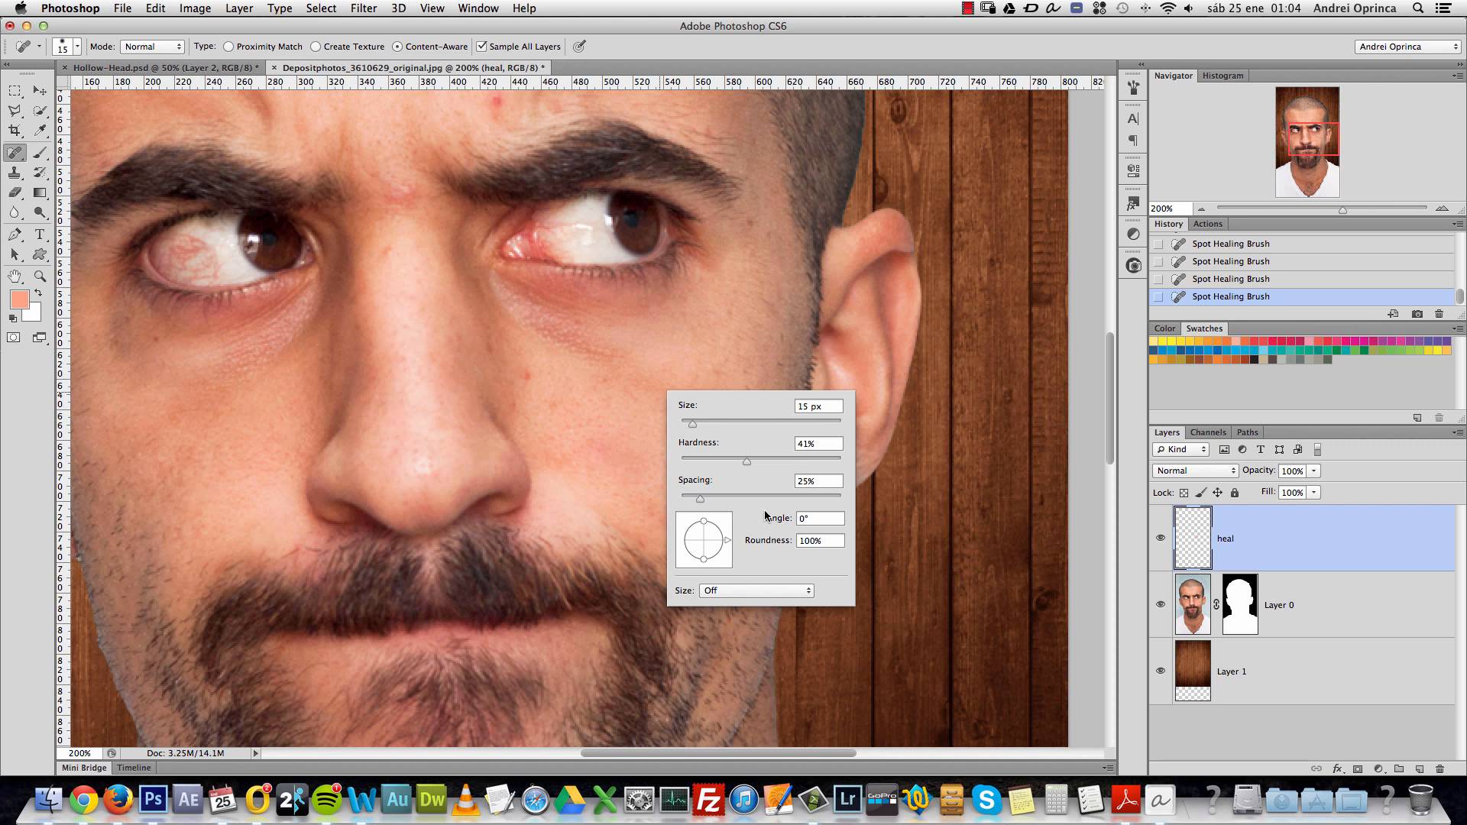
key("Return")
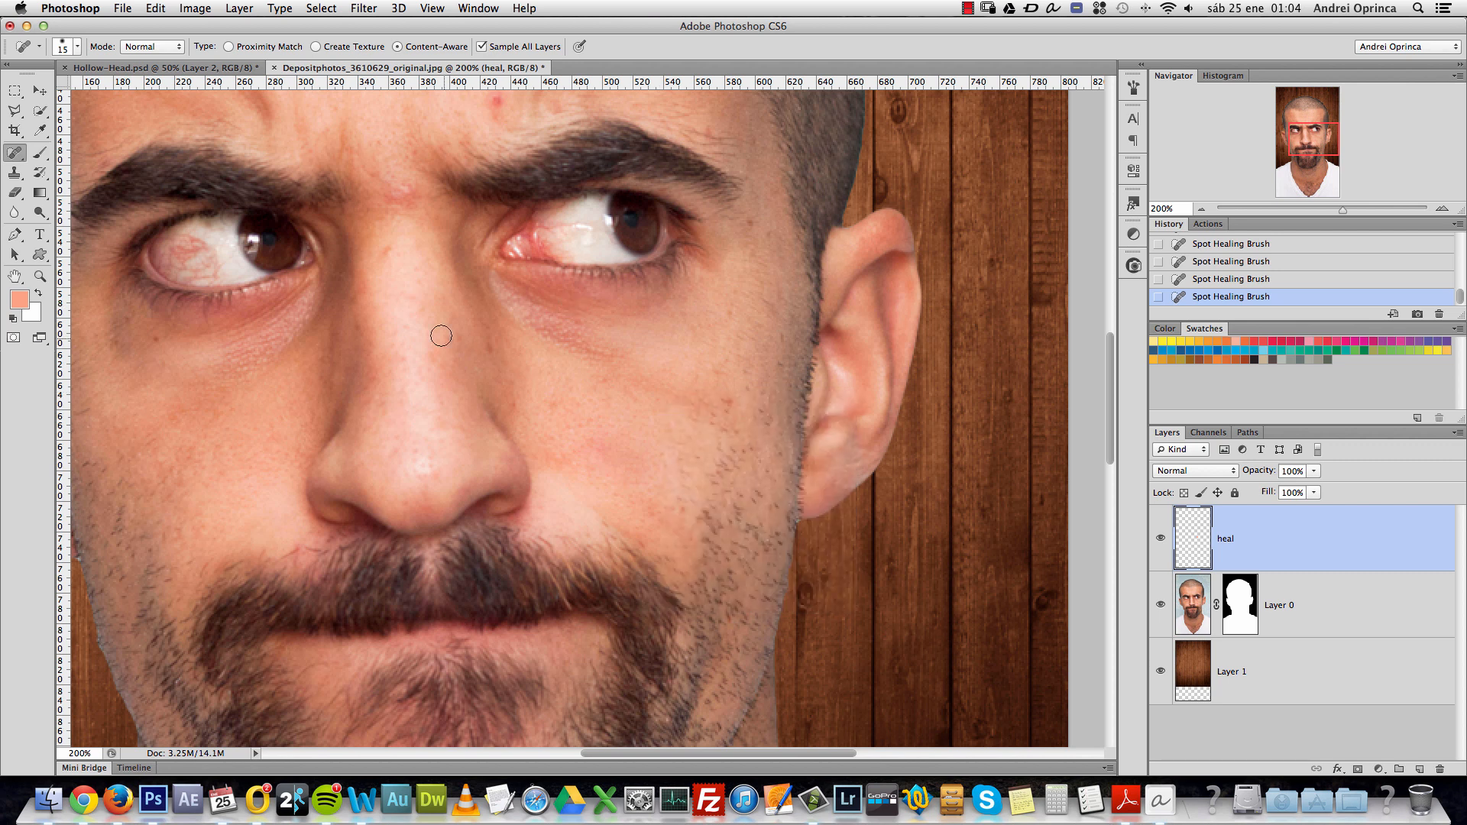
Heal the red spots between the eyebrows and the small blemishes on the forehead and temple.
left_click(395, 196)
left_click(410, 199)
mouse_move(521, 185)
left_mouse_down()
mouse_move(560, 275)
mouse_move(673, 428)
left_mouse_up()
left_click(654, 347)
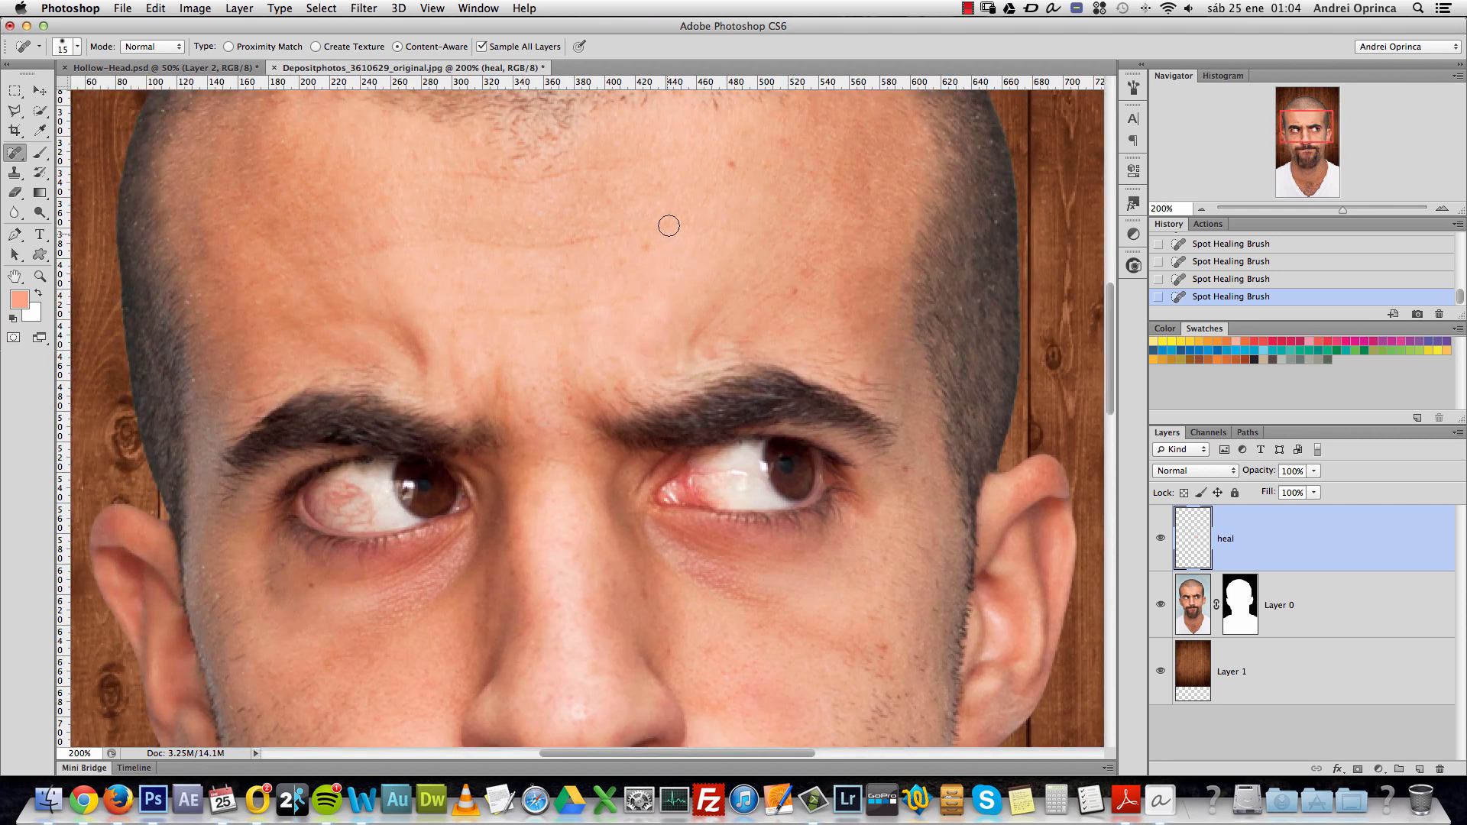
left_click(730, 161)
left_click(796, 289)
left_click(904, 467)
left_click(887, 562)
Heal the remaining small spots beside the ear and on the outer cheek of the man's face.
left_click_drag(601, 559, 867, 246)
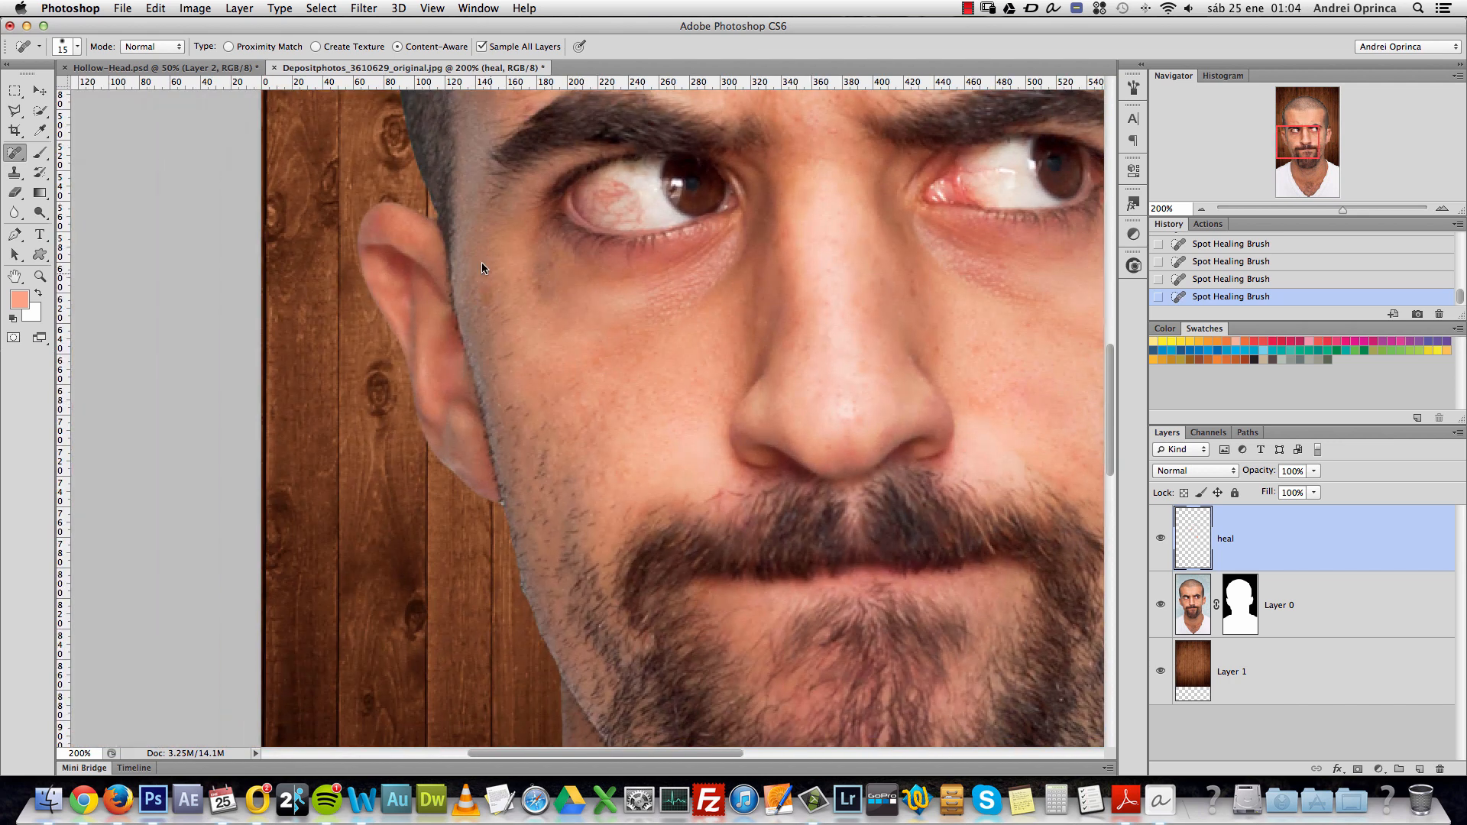
left_click(483, 295)
scroll(735, 427, "right", 6)
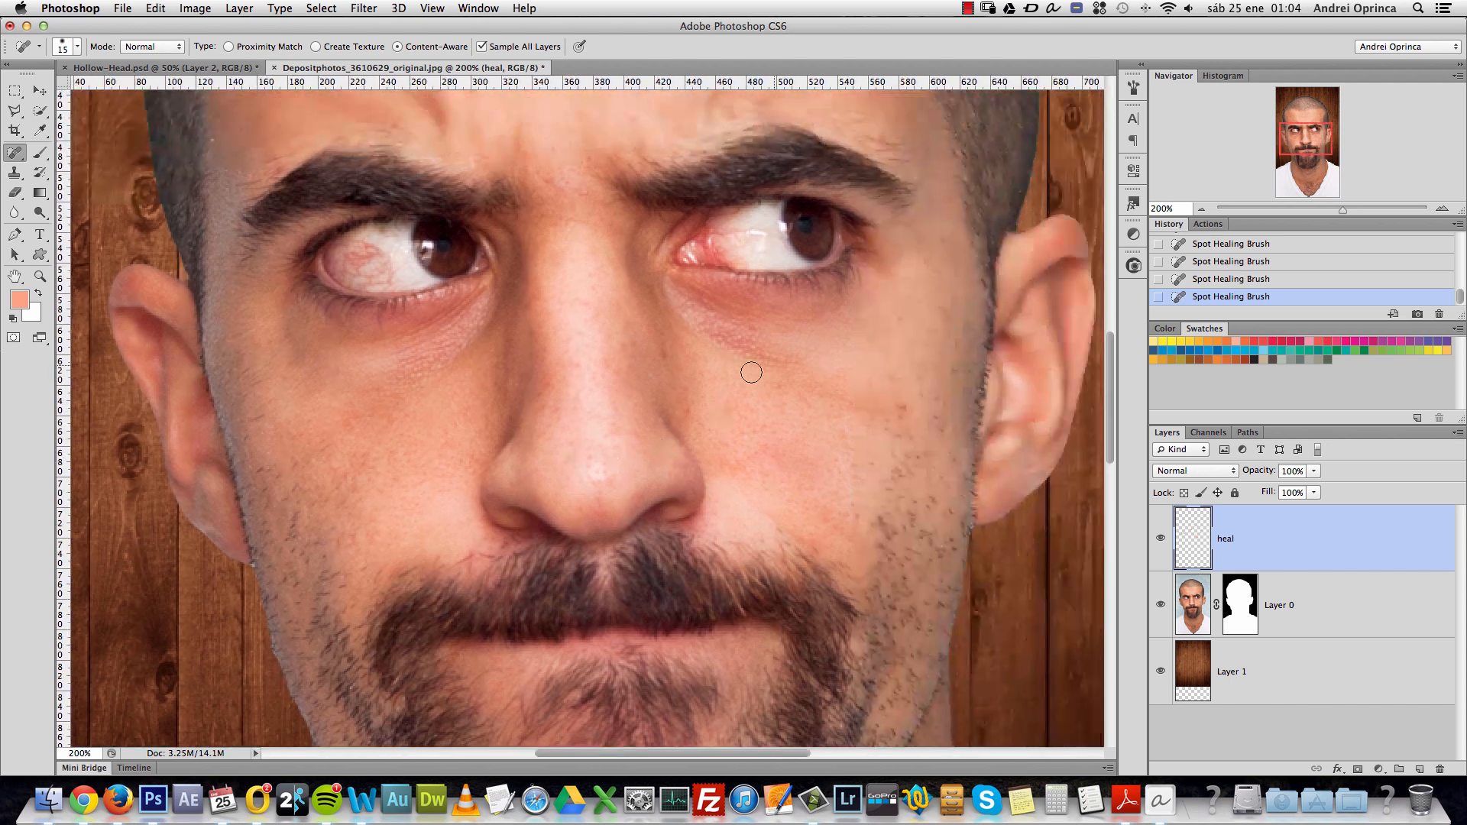
left_click(900, 405)
left_click_drag(560, 297, 571, 403)
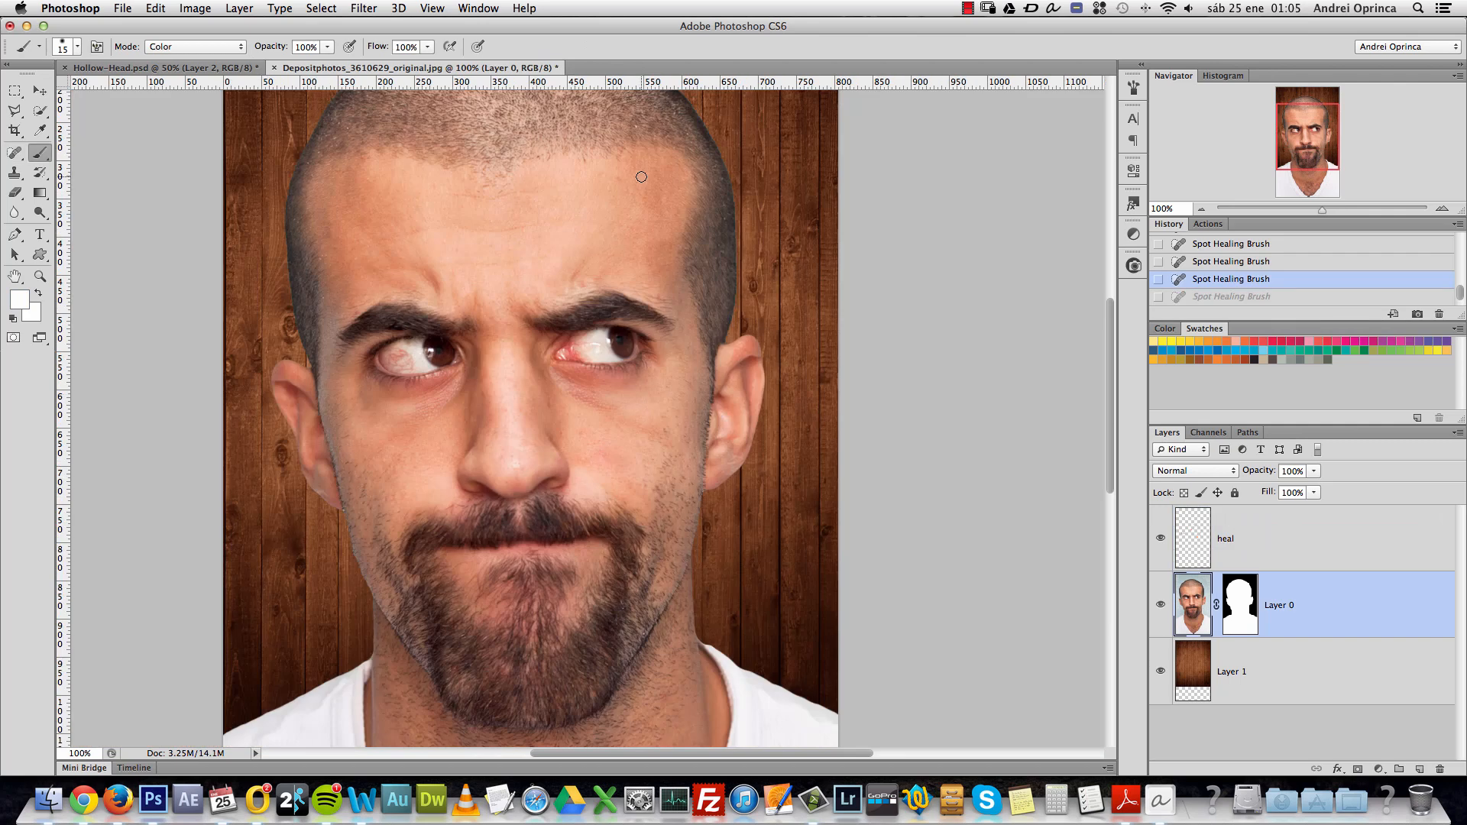
Open the broken pot image Depositphotos_3616107_original.jpg.
key("super+o")
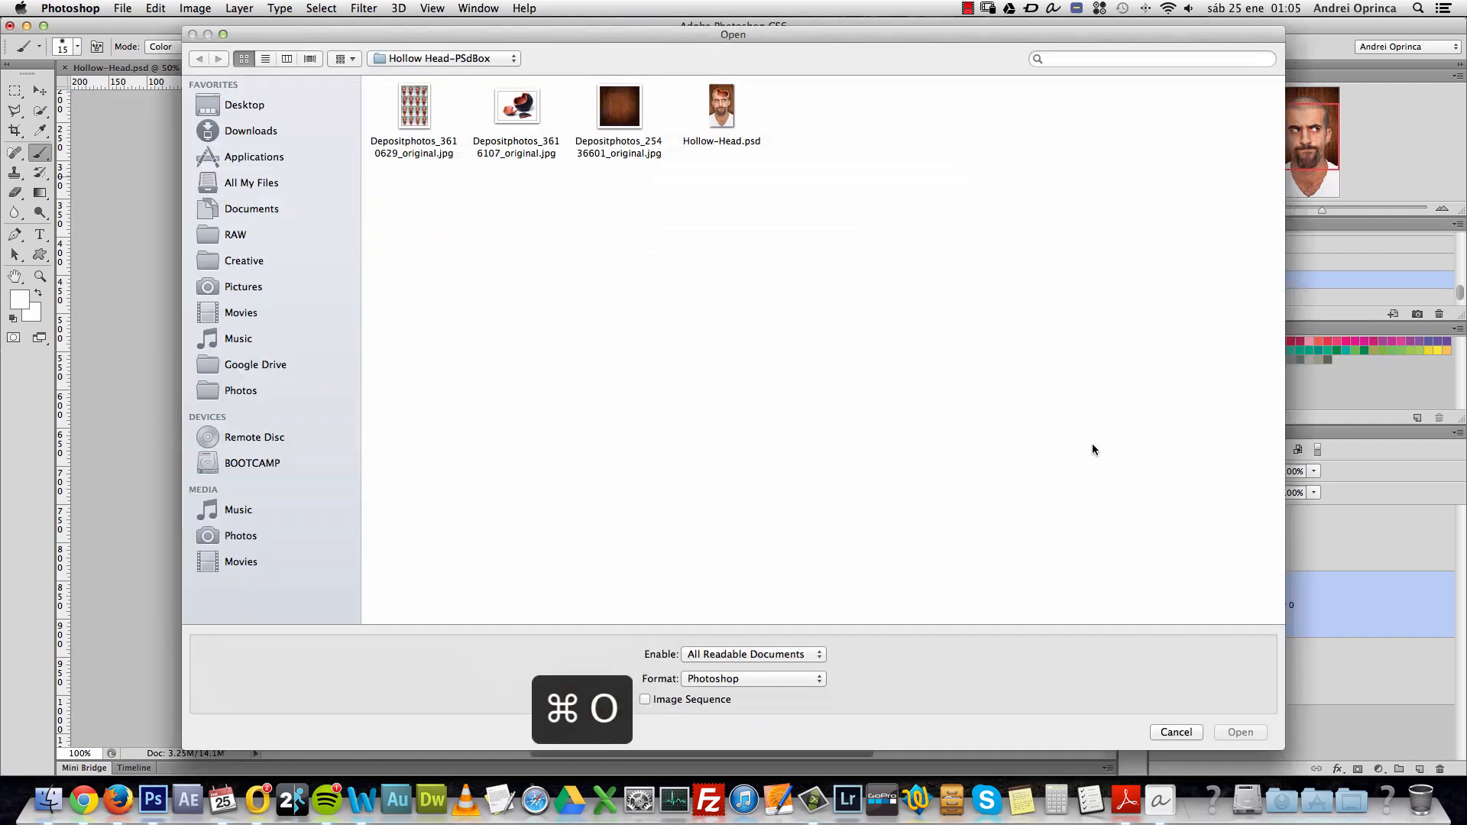
left_click(537, 109)
left_click(1239, 731)
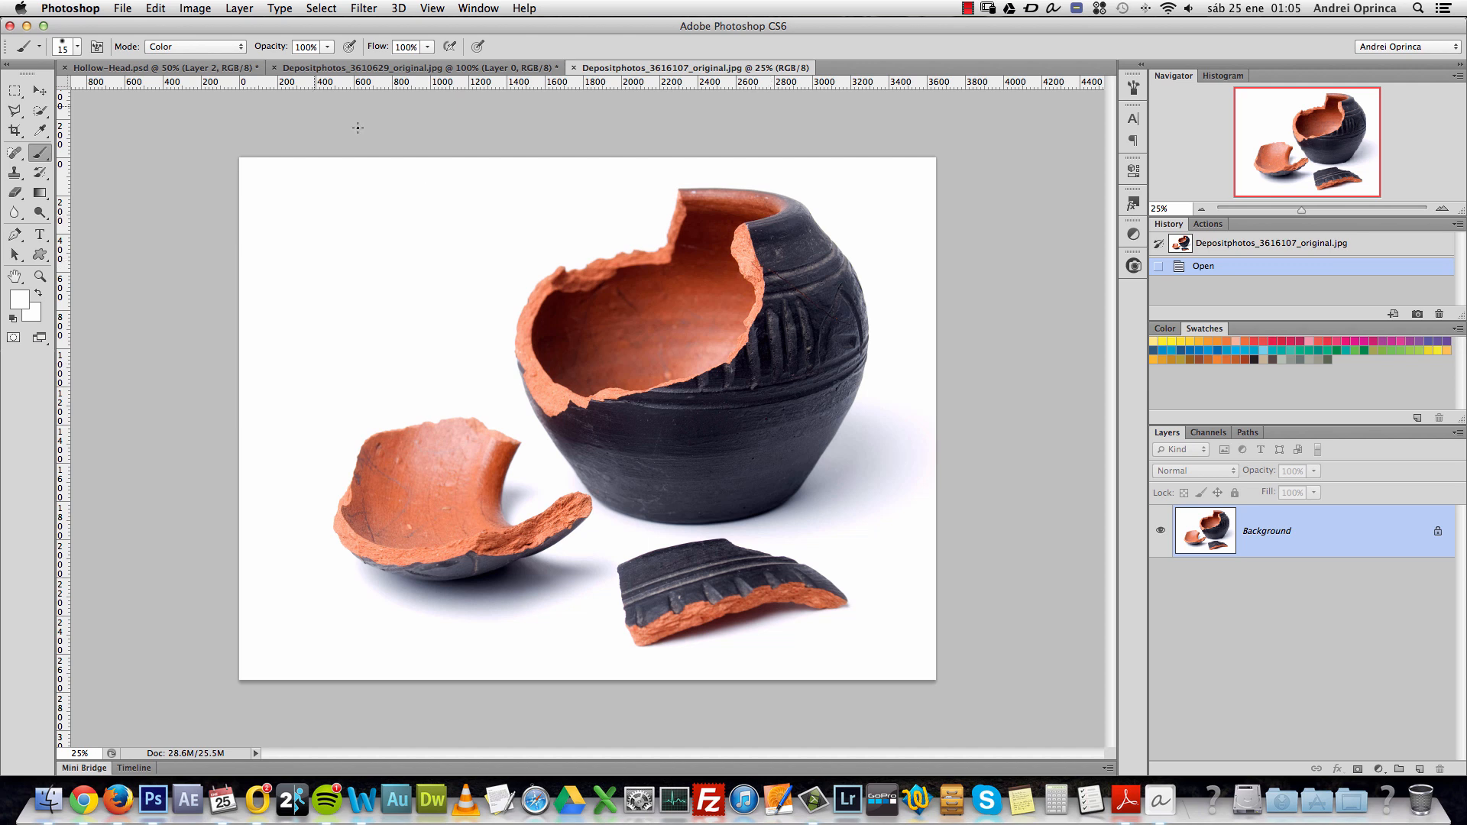
left_click(14, 111)
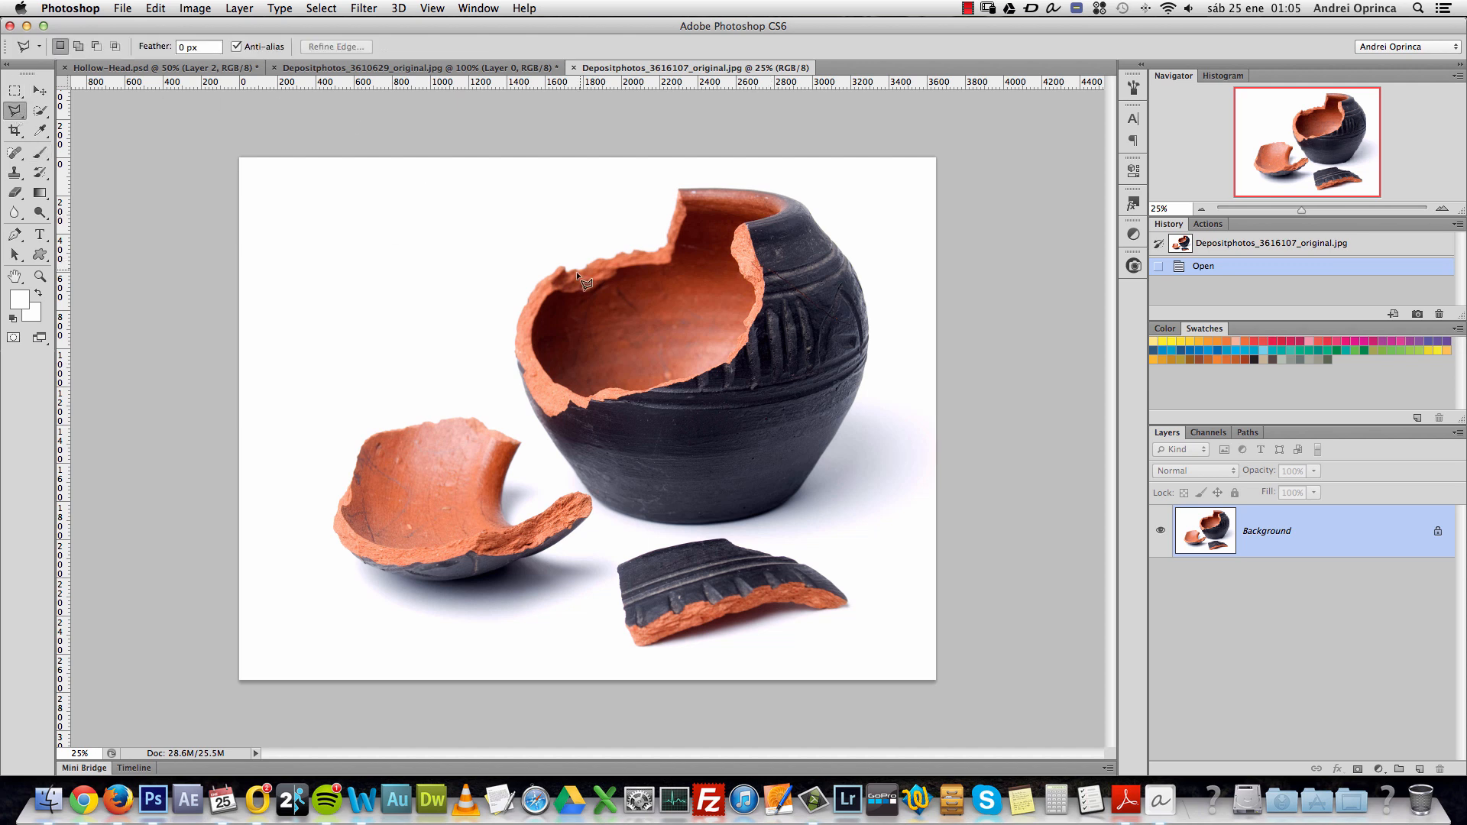
left_click(651, 197)
key("Escape")
Draw a loose freehand Lasso selection around the broken opening of the large pot.
left_click(24, 115)
left_click(61, 109)
mouse_move(642, 199)
left_mouse_down()
mouse_move(596, 210)
mouse_move(518, 290)
mouse_move(498, 359)
left_mouse_up()
mouse_move(541, 432)
left_mouse_down()
mouse_move(698, 433)
mouse_move(795, 395)
mouse_move(822, 352)
left_mouse_up()
left_click_drag(733, 174, 643, 202)
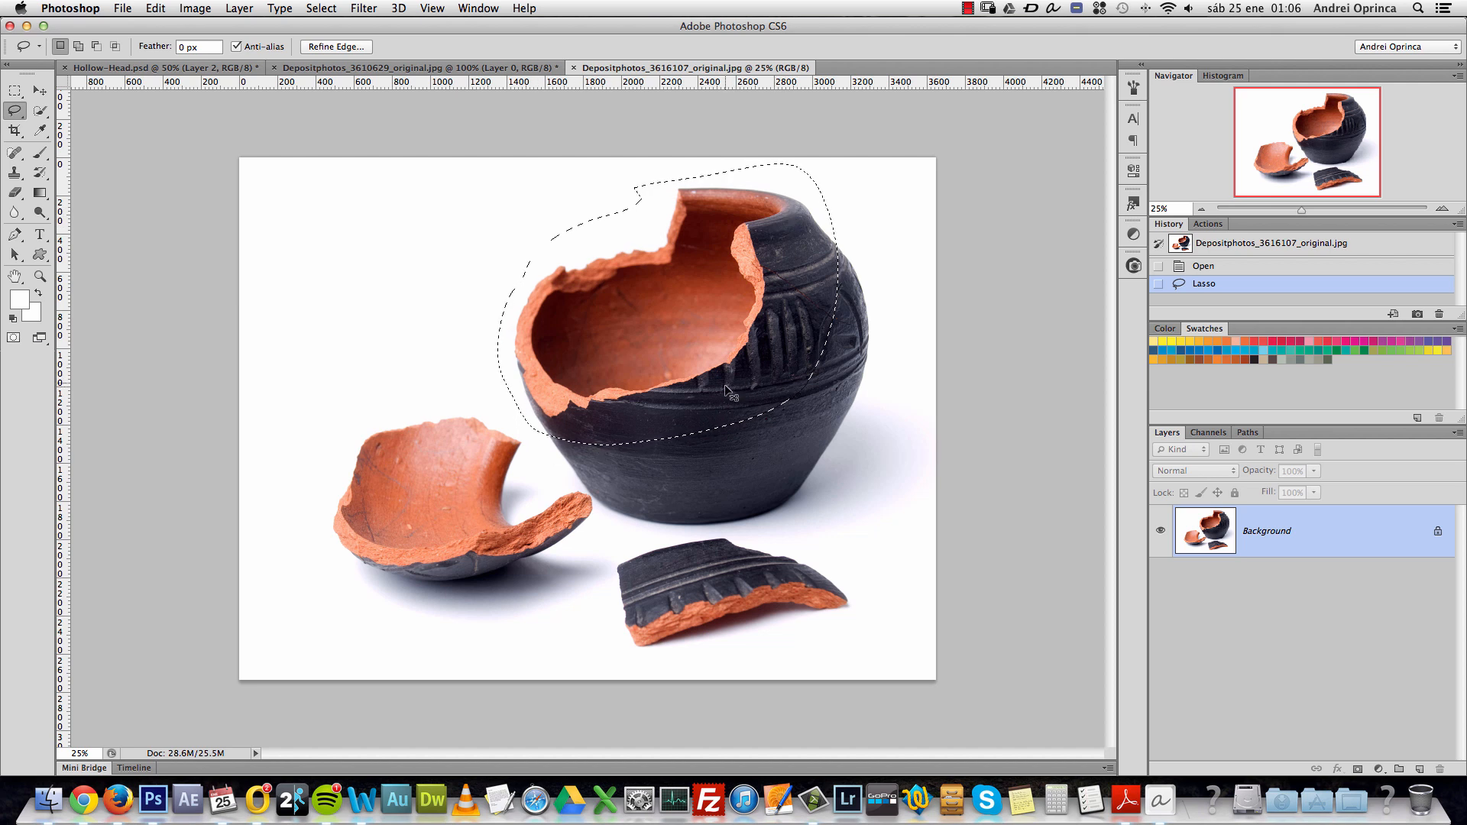
Copy the selected pot opening, close its image, and paste it above the heal layer in the portrait document.
key("super+c")
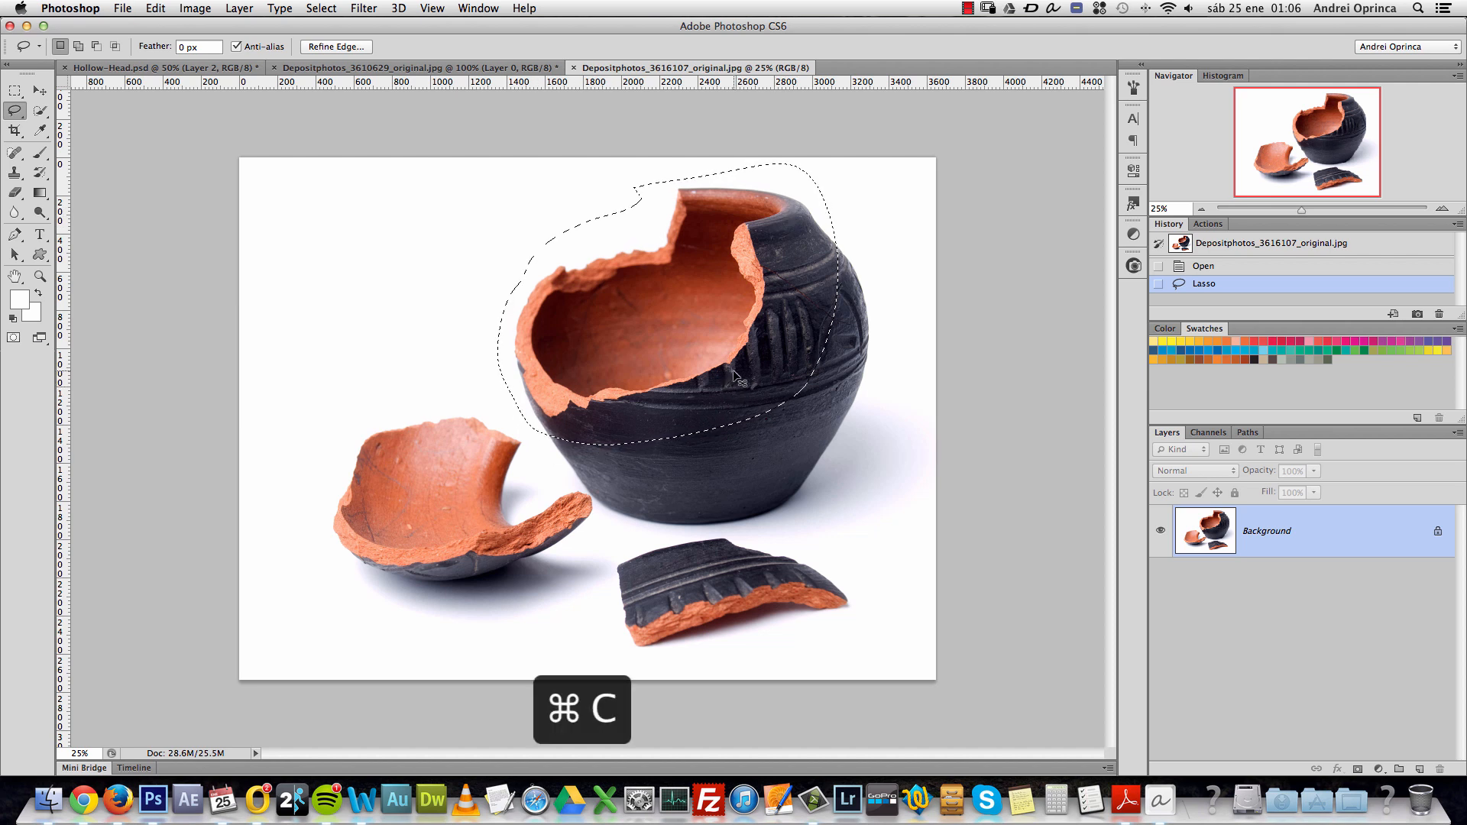
key("super+w")
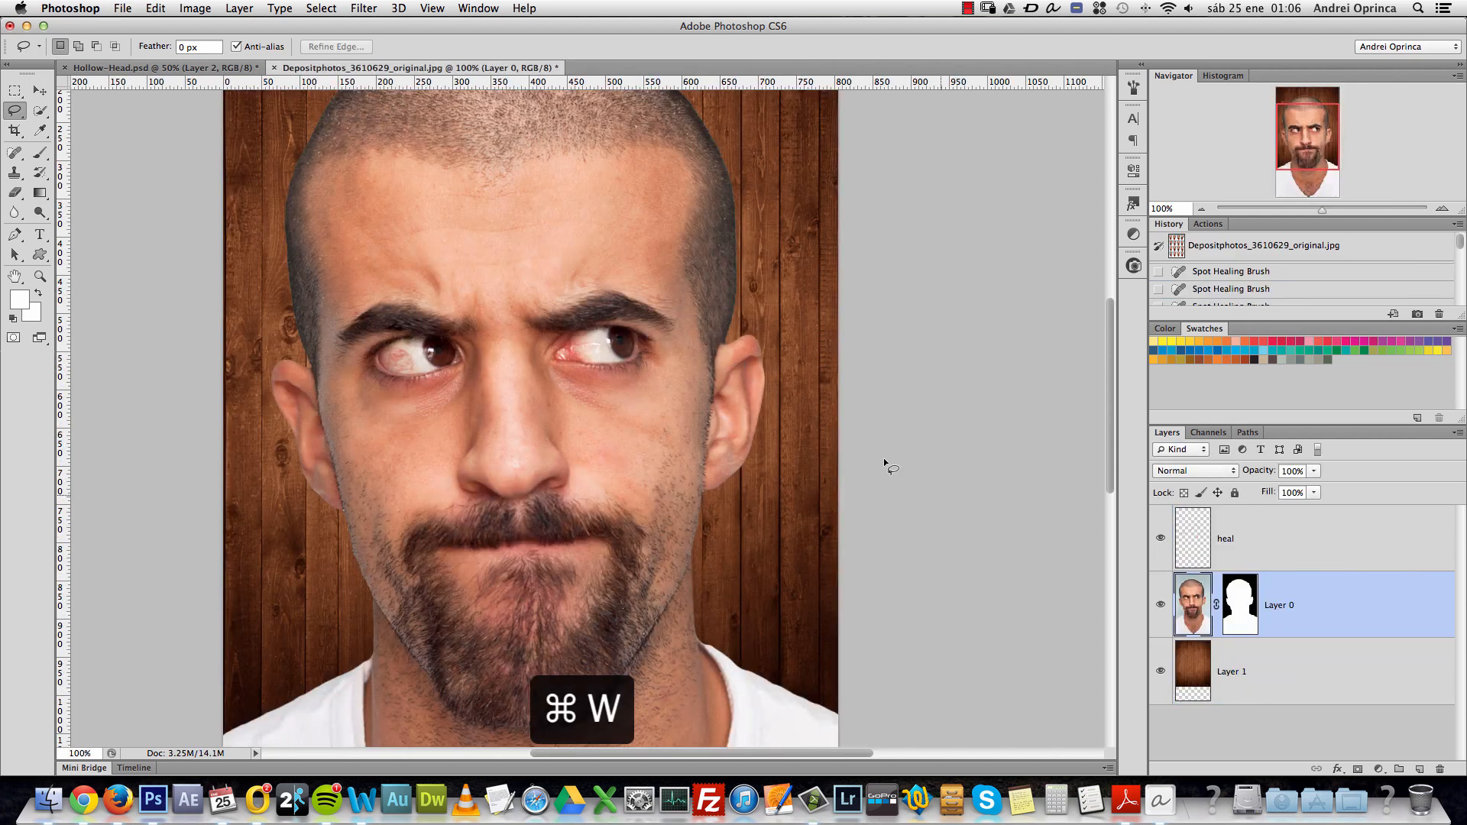
left_click(1357, 551)
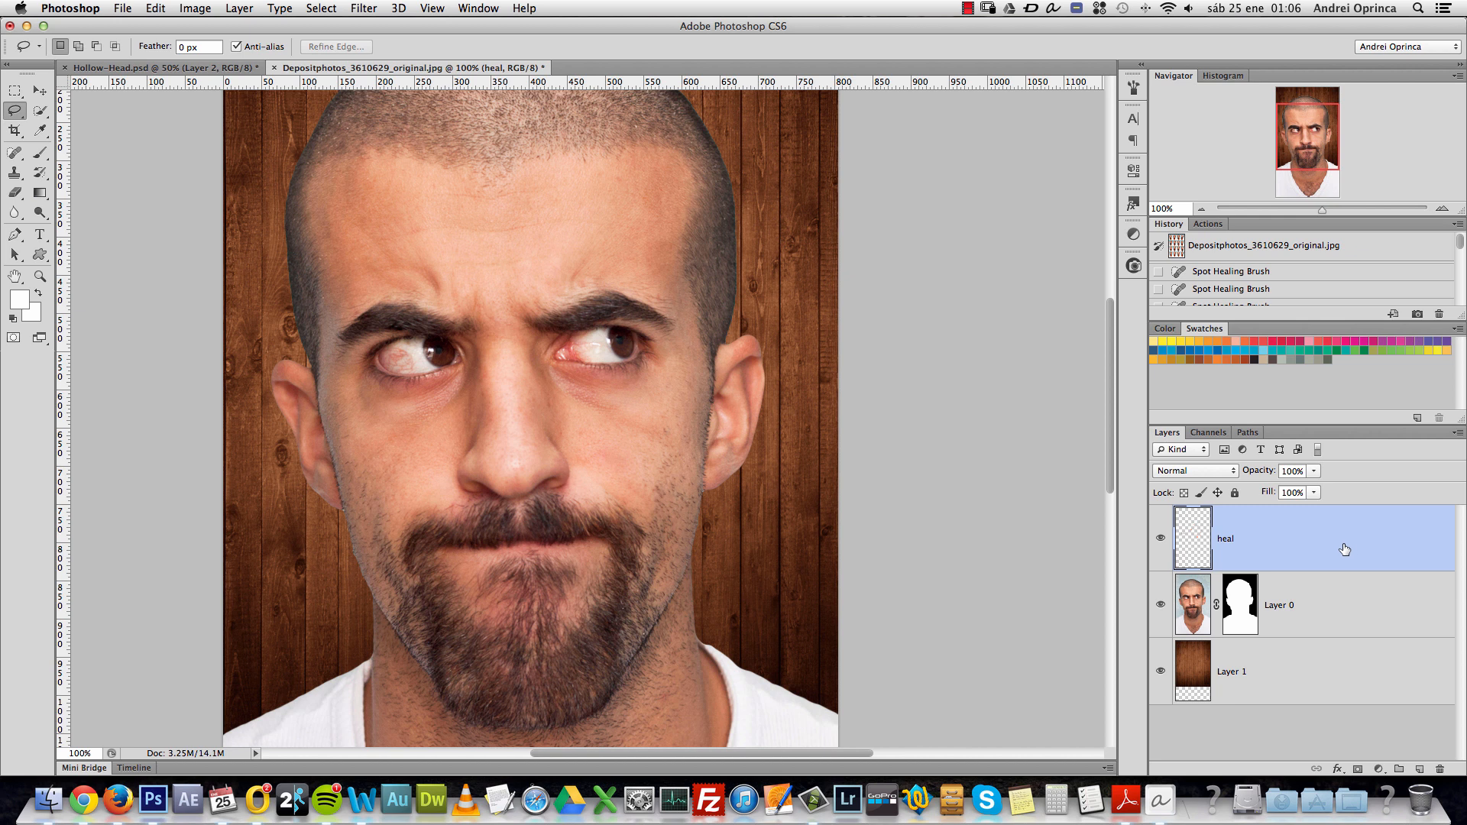
key("super+v")
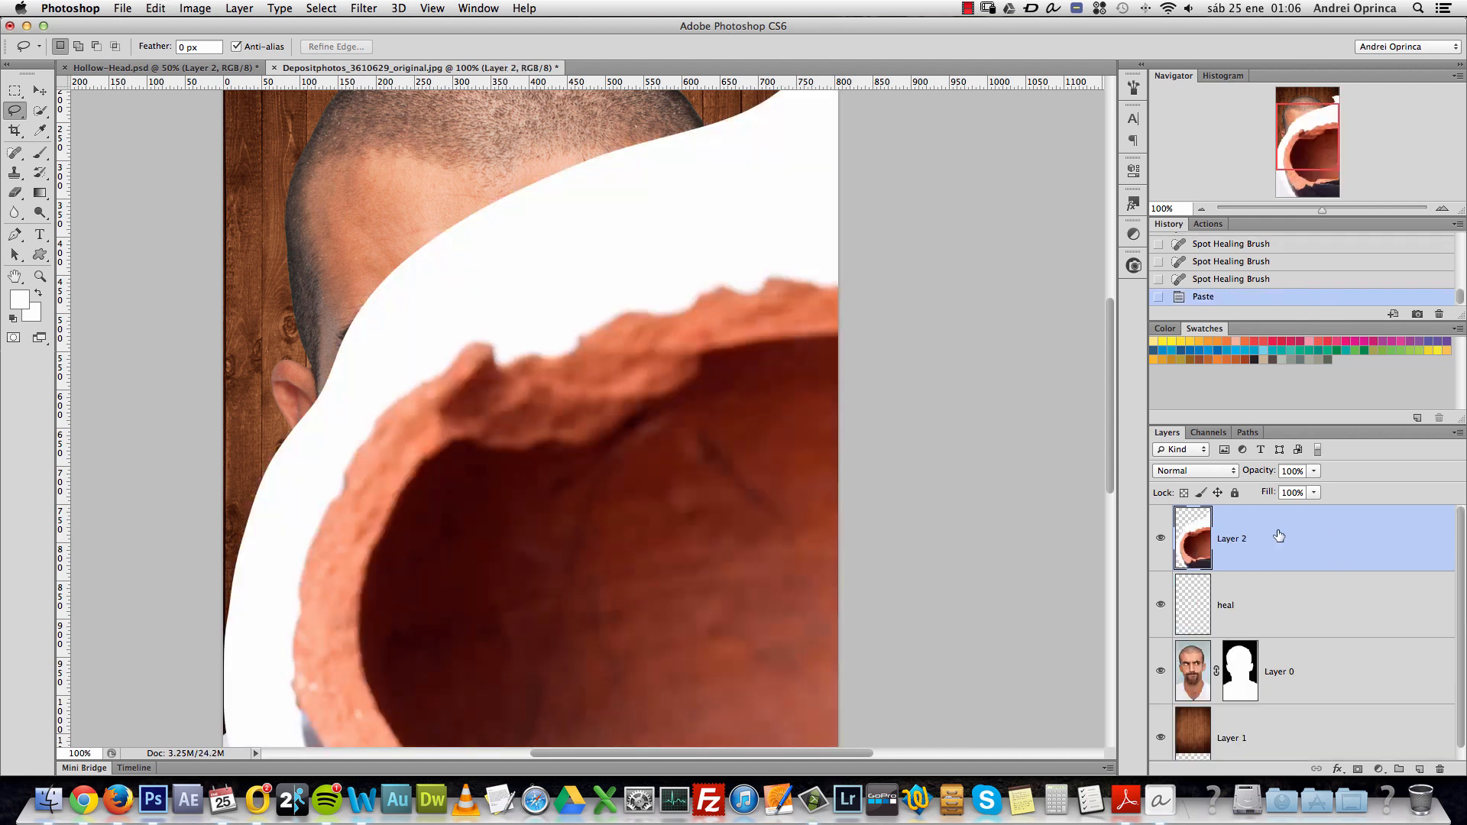
key("super+t")
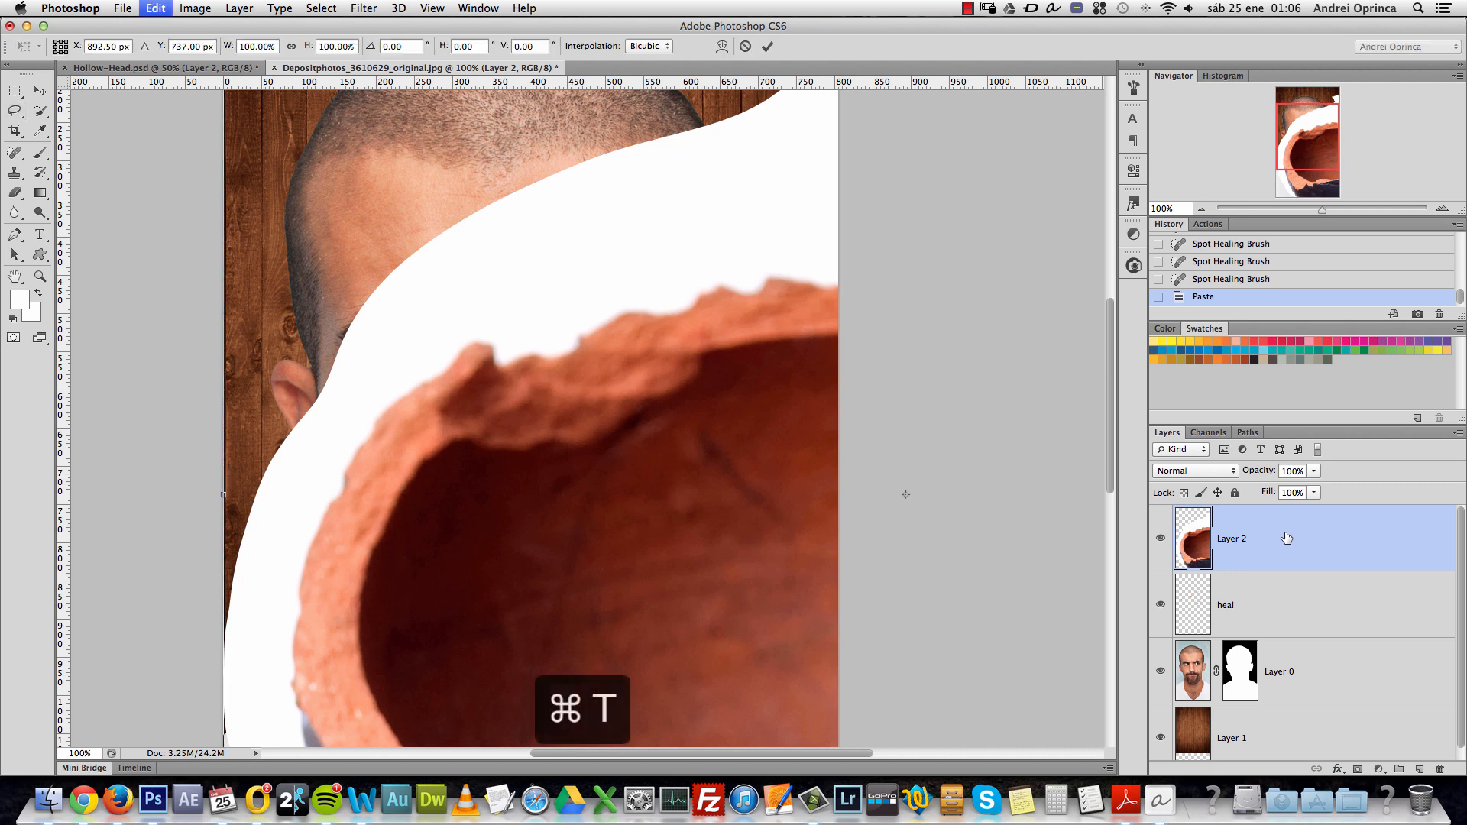
left_click(803, 416, "alt+super")
left_click(770, 407, "alt+super")
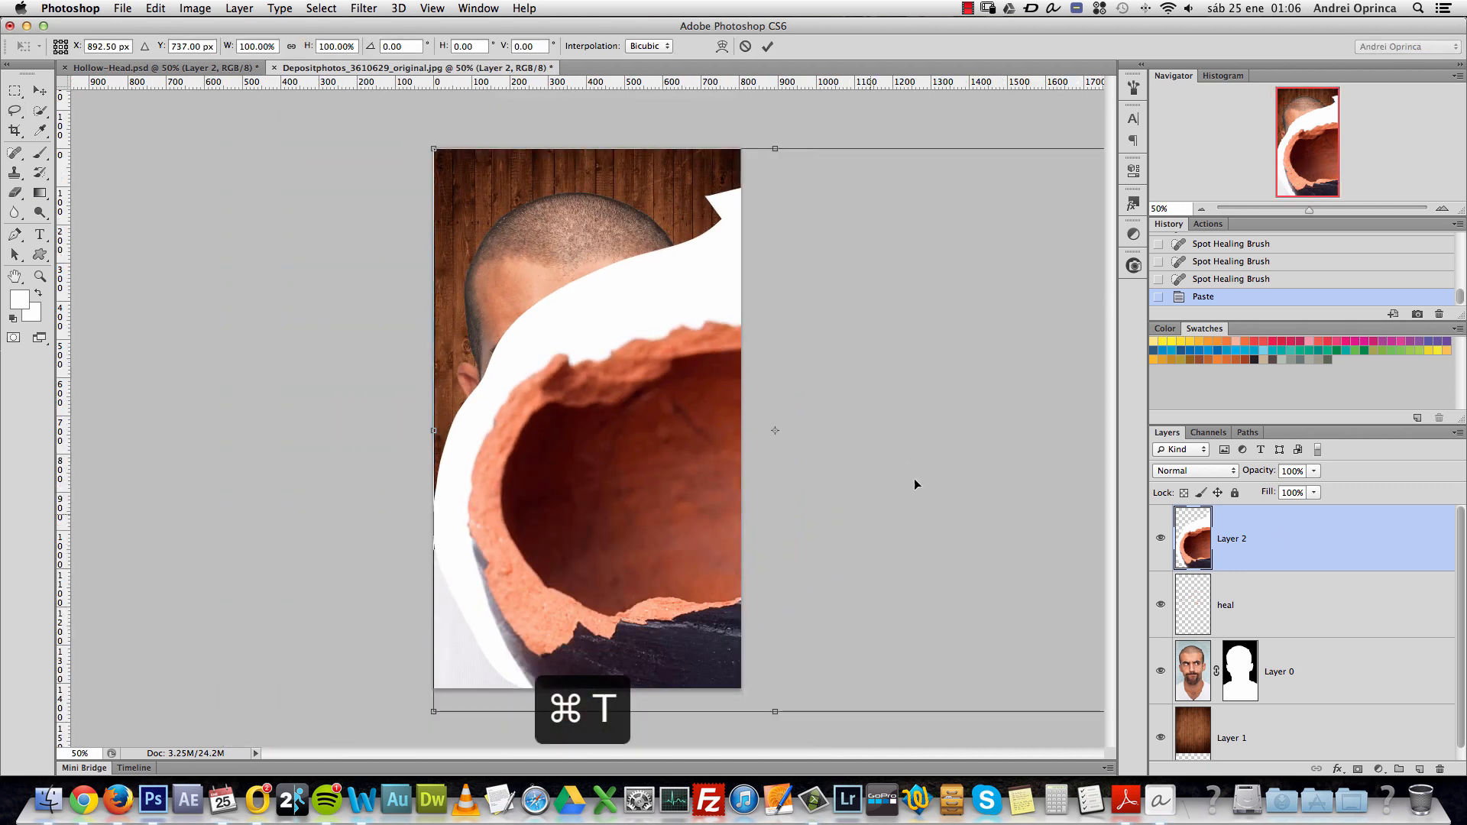
key("Escape")
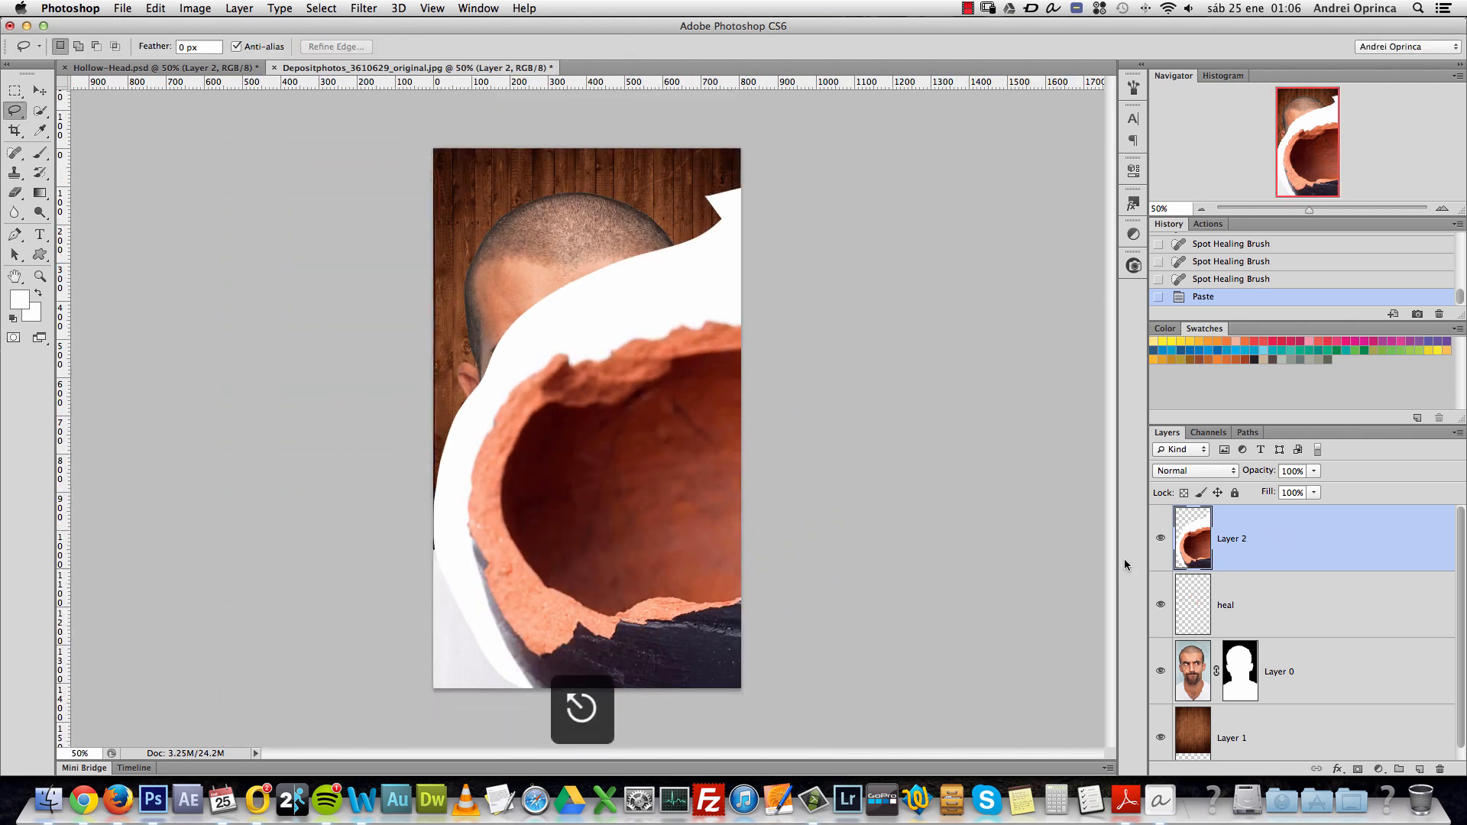
Convert the pasted pot layer to a Smart Object and rename it pot.
right_click(1270, 519)
left_click(1144, 332)
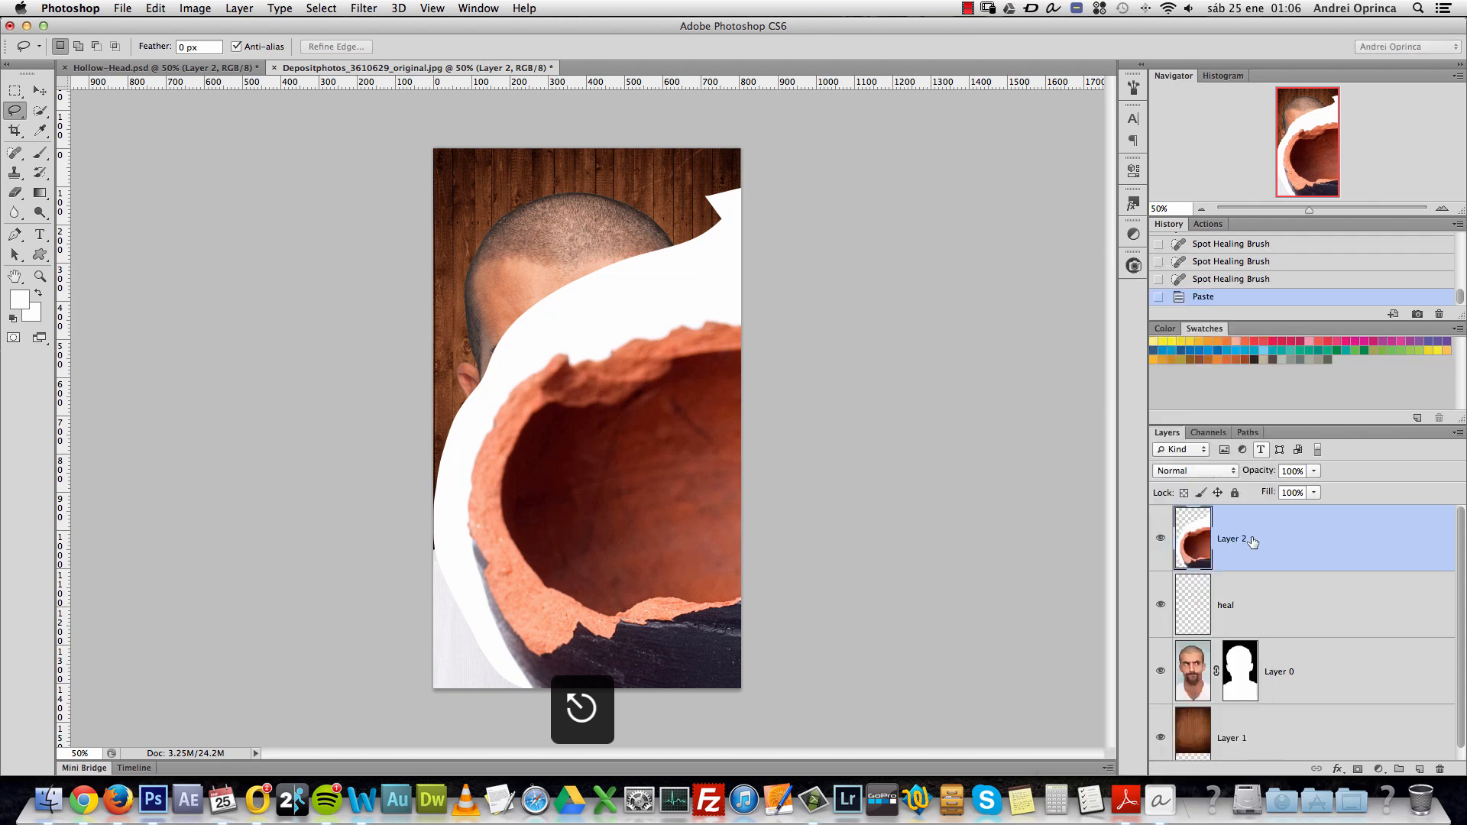
double_click(1236, 540)
type("pot")
key("Return")
Scale the pot to about 34.8% with Free Transform and position it over the man's head.
key("super+t")
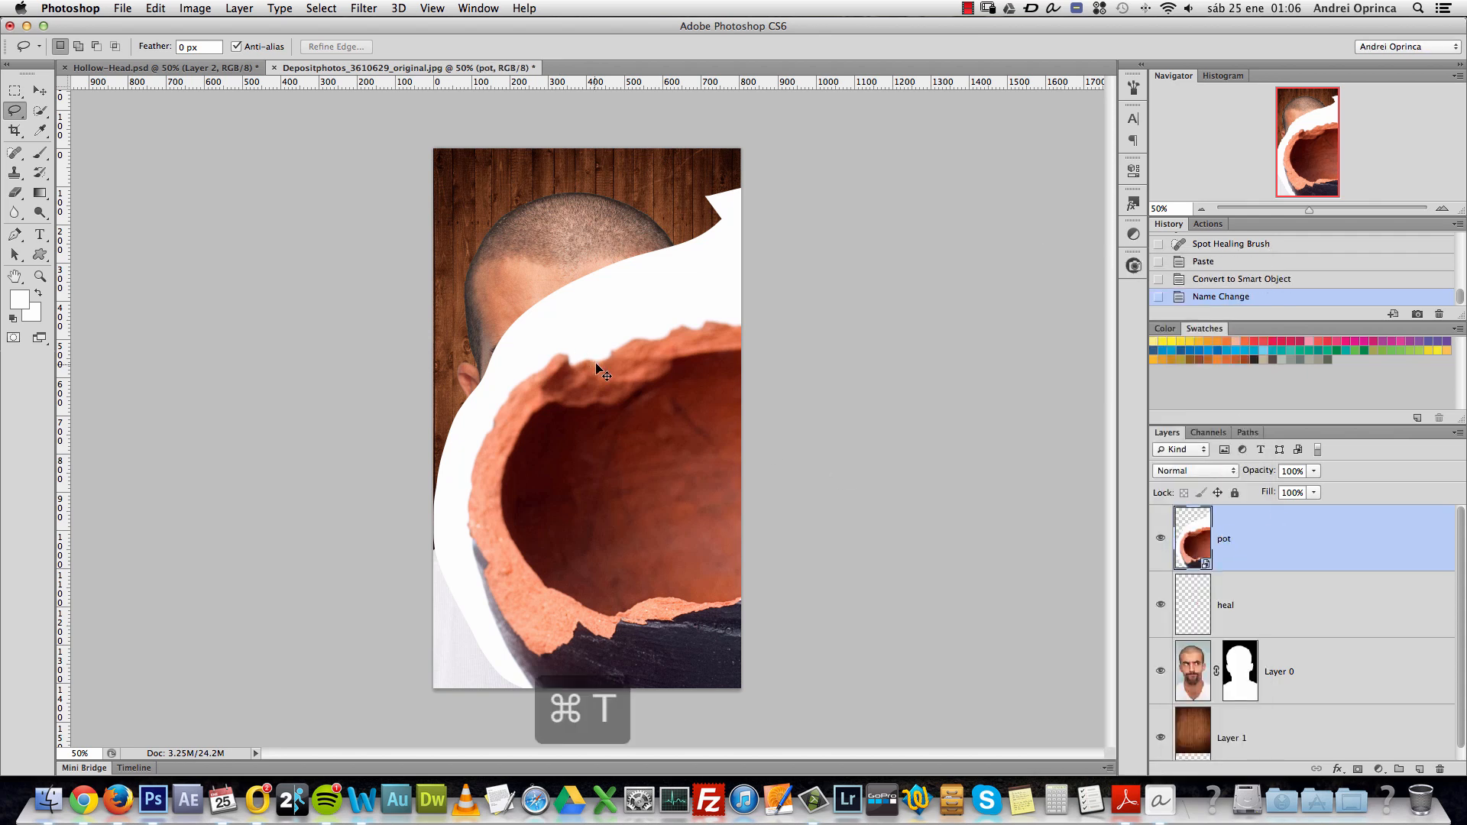
left_click_drag(429, 146, 789, 448)
left_click_drag(966, 521, 617, 239)
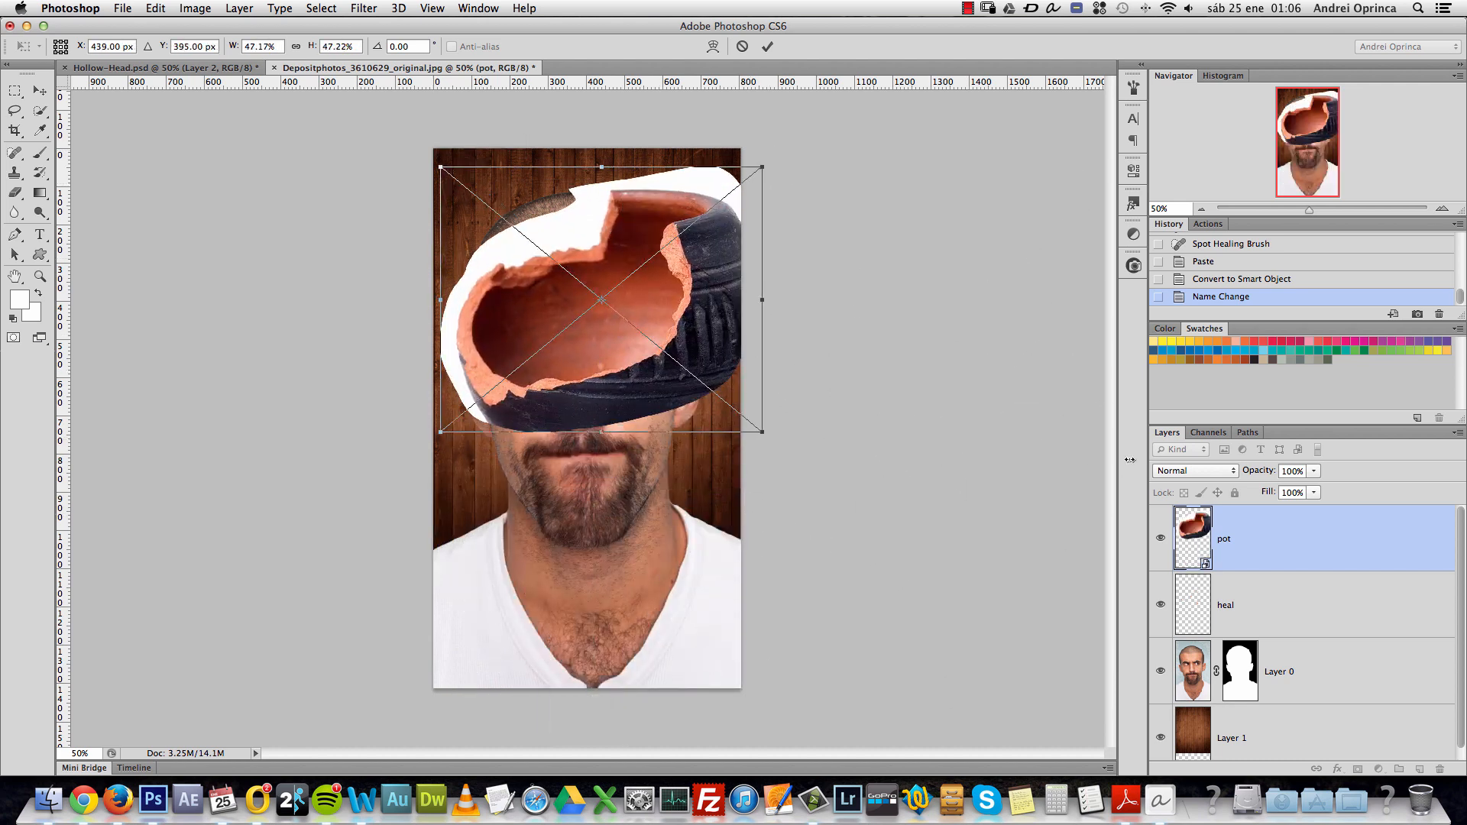
left_click_drag(761, 167, 677, 237)
left_click(590, 272)
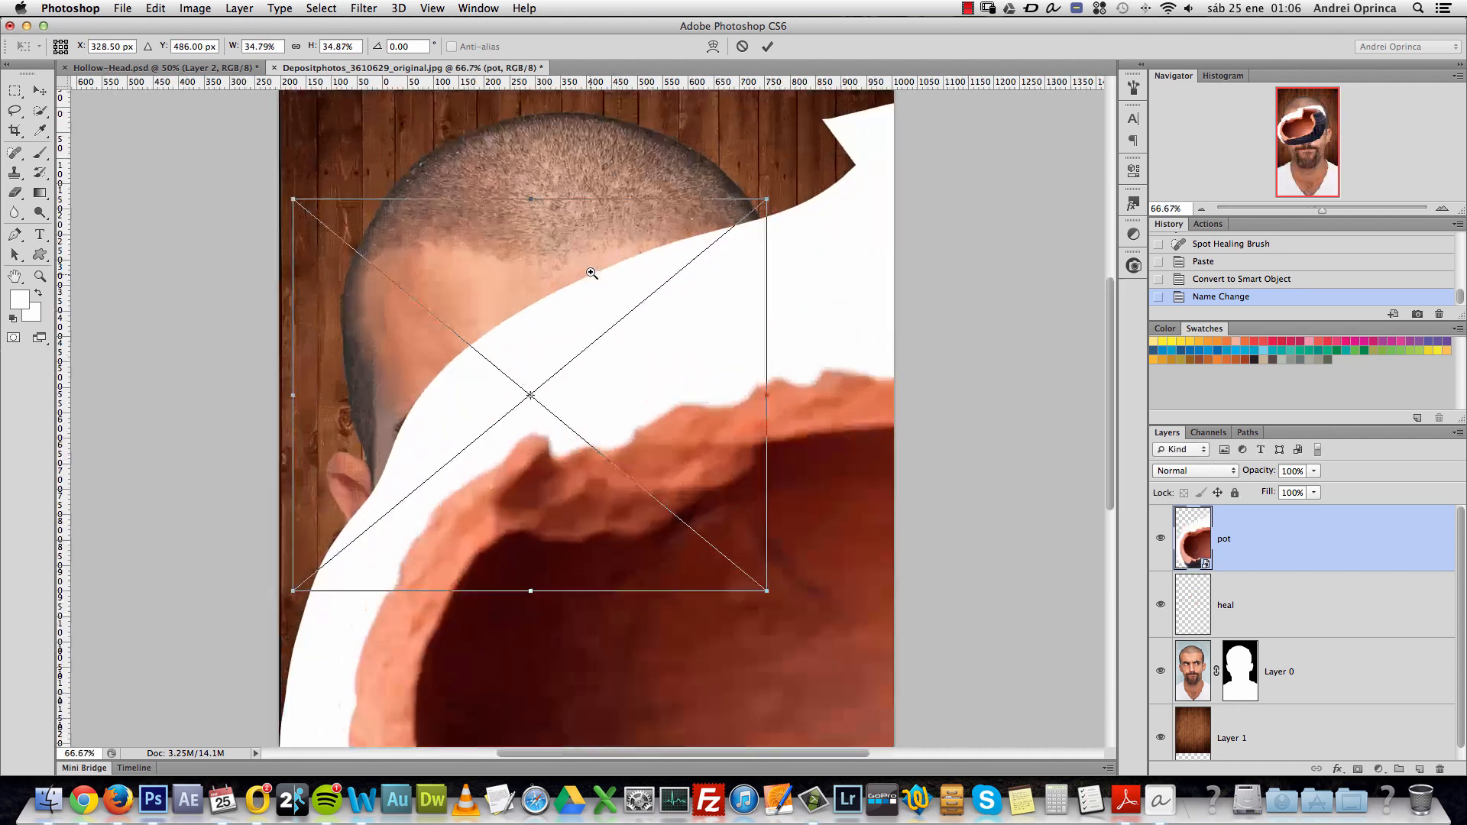
left_click_drag(657, 307, 665, 210)
scroll(867, 235, "up", 4)
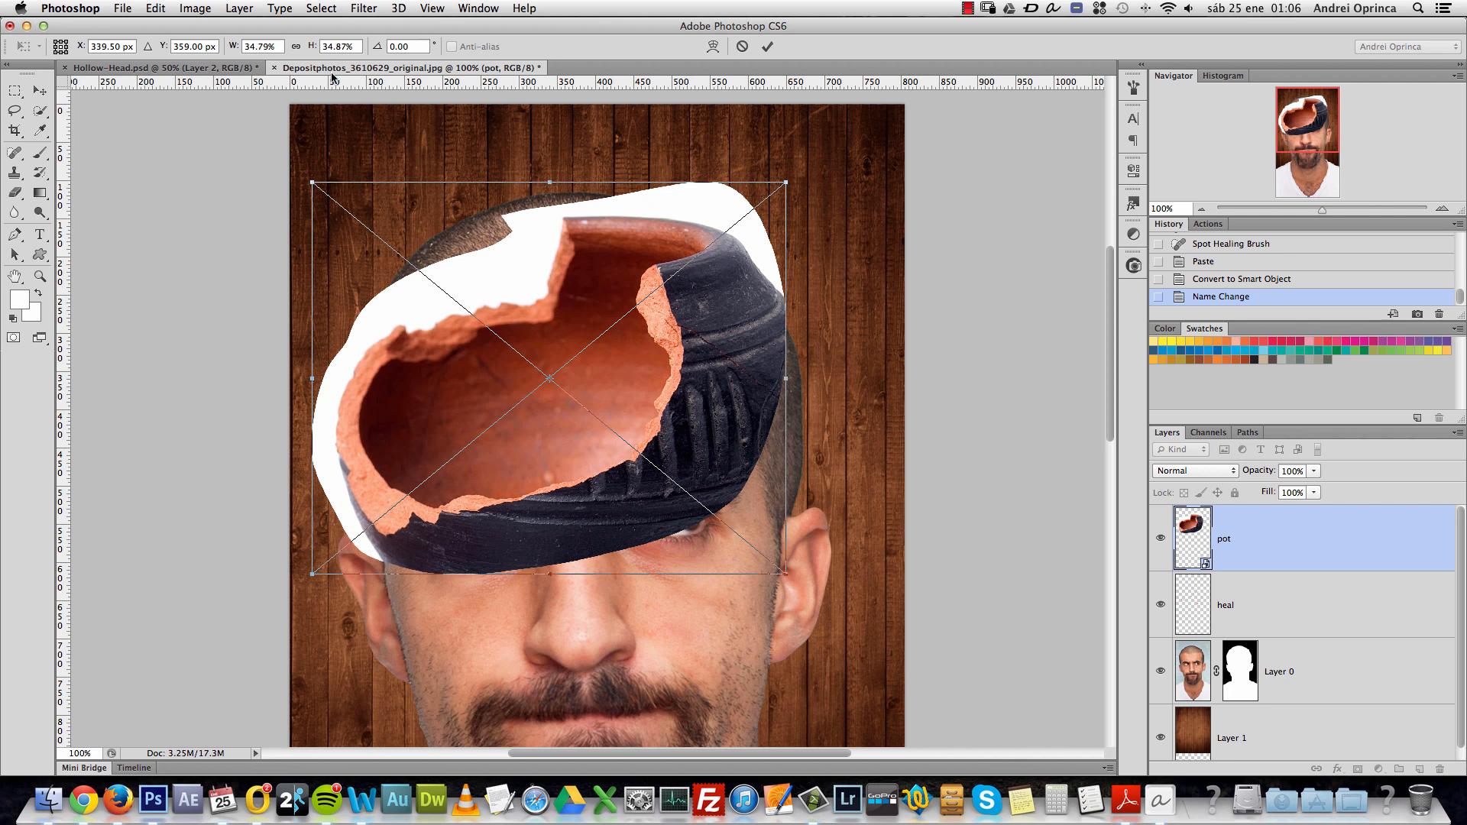
key("Return")
key("l")
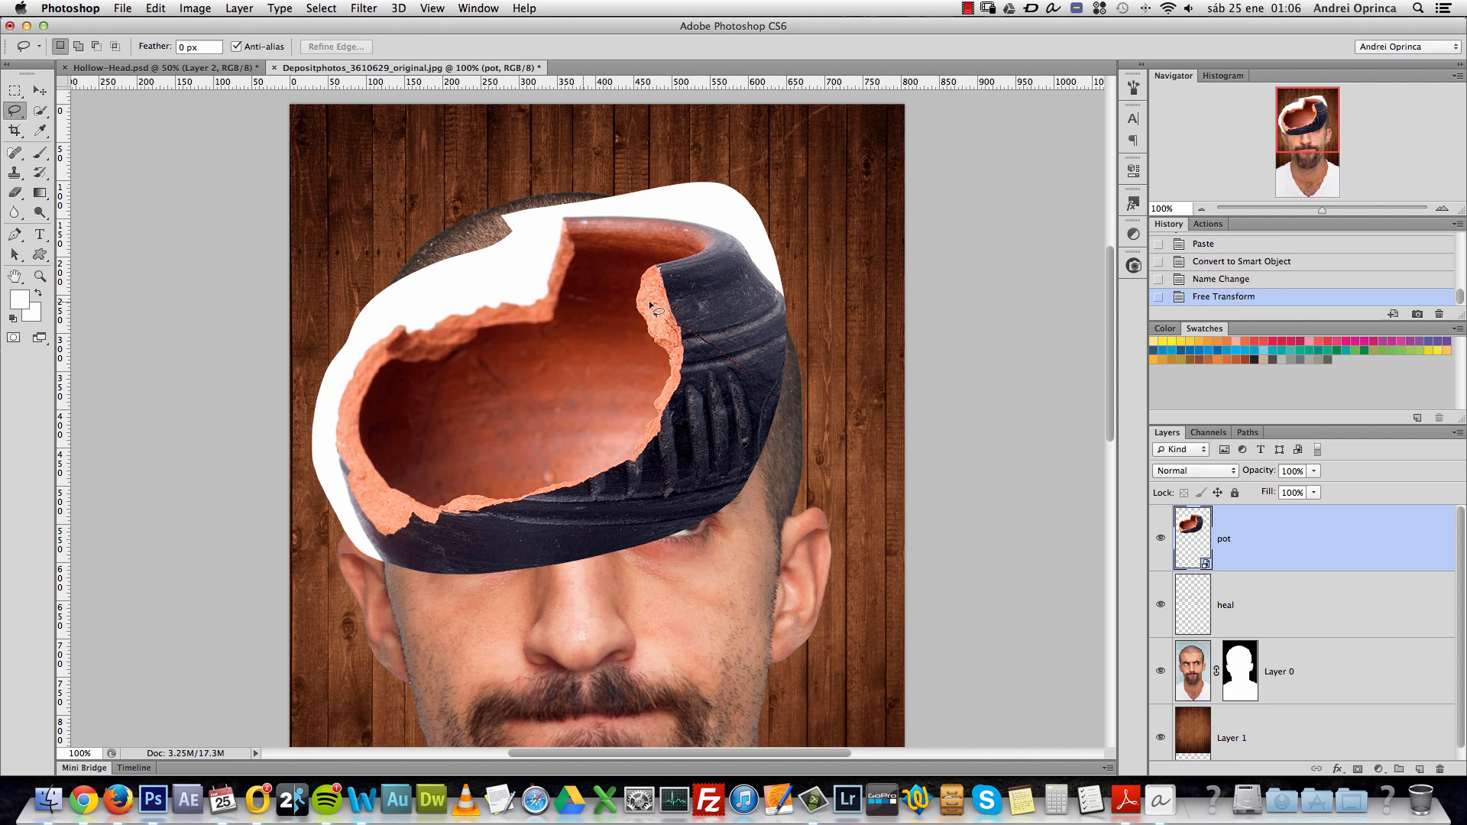
Try enlarging the pot to about 57% around its centre and undo the transformation.
left_click(39, 92)
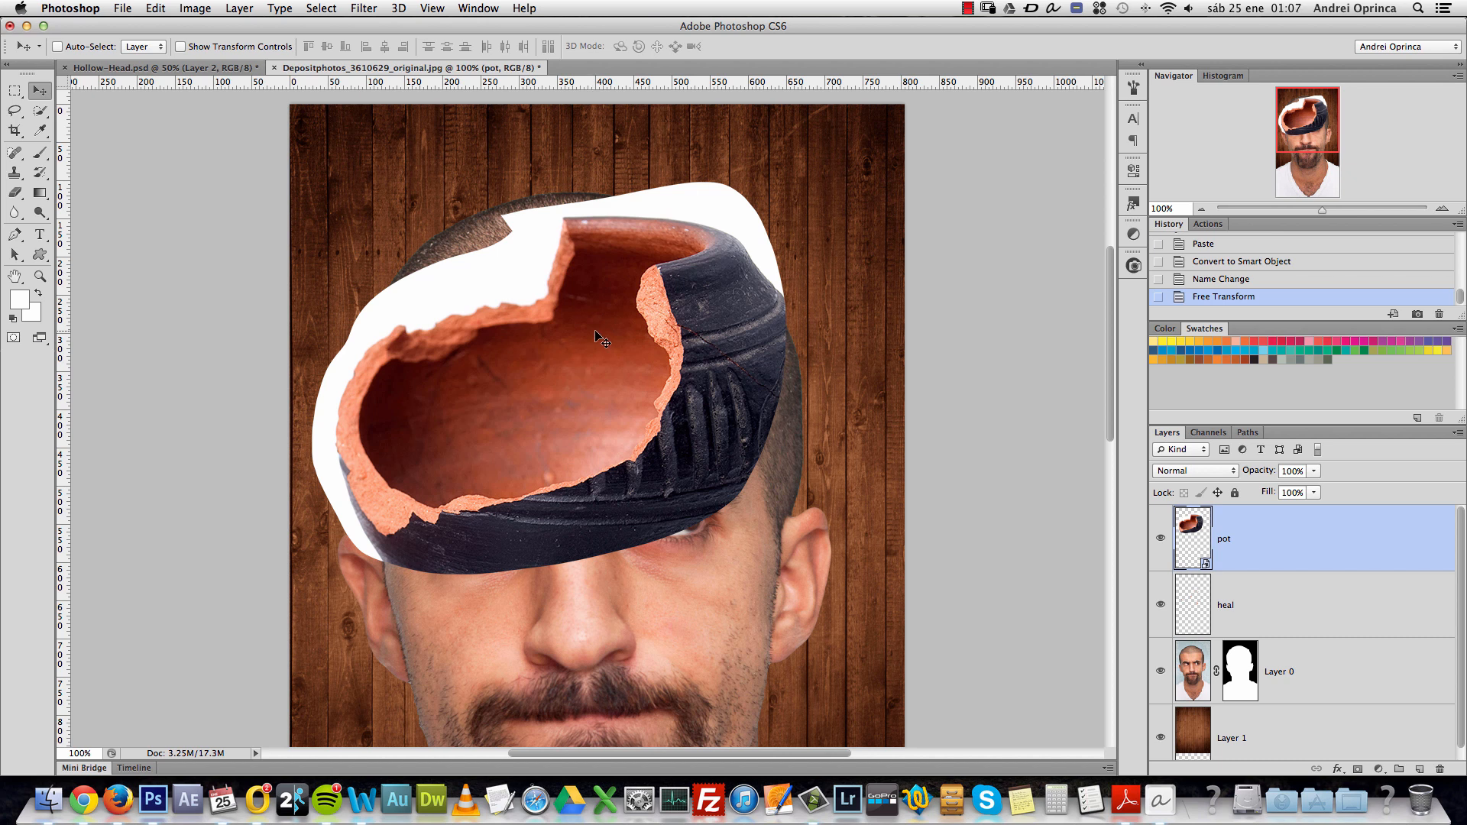
key("super+t")
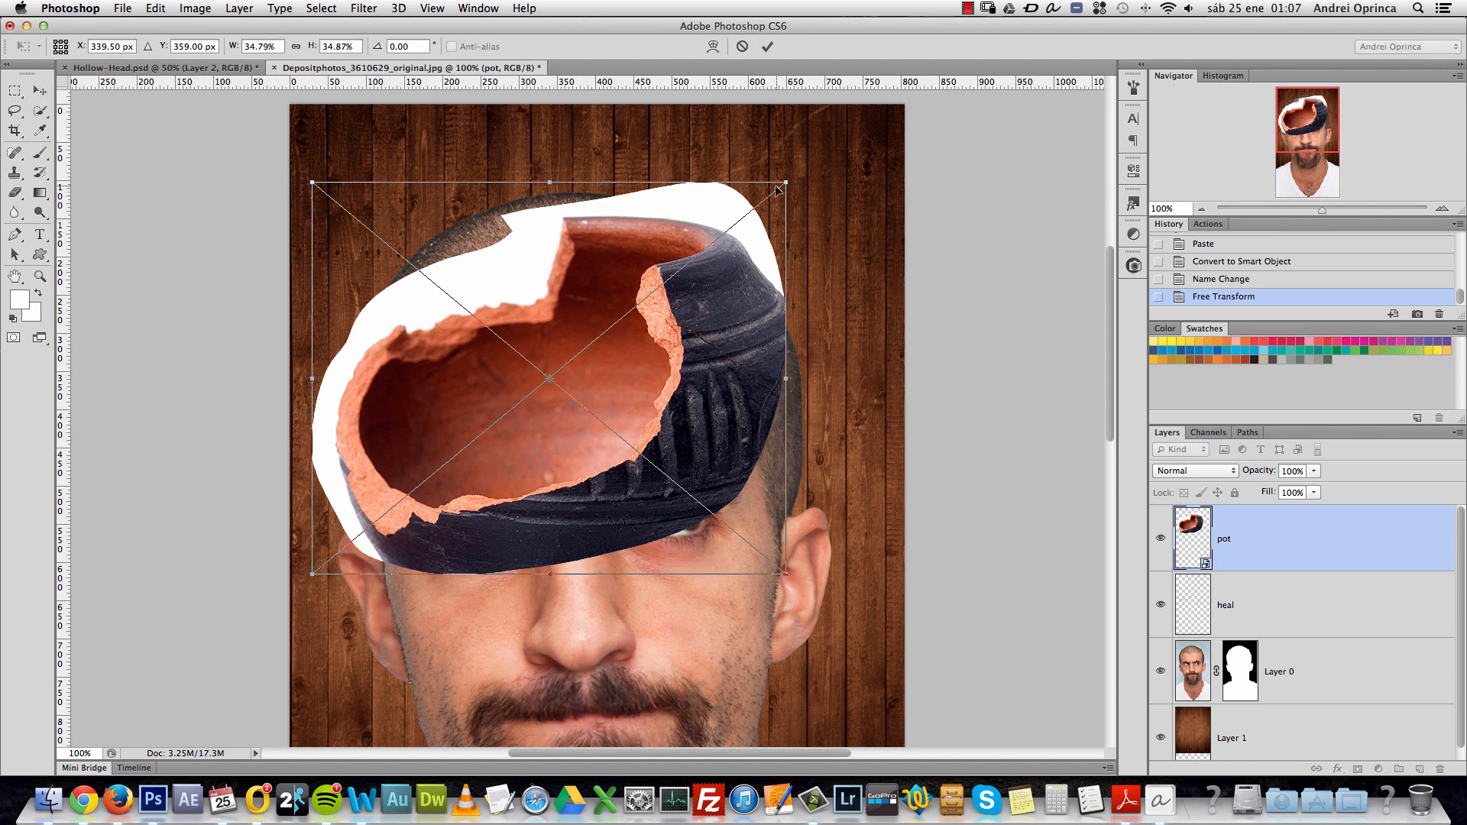
left_click_drag(785, 185, 938, 59)
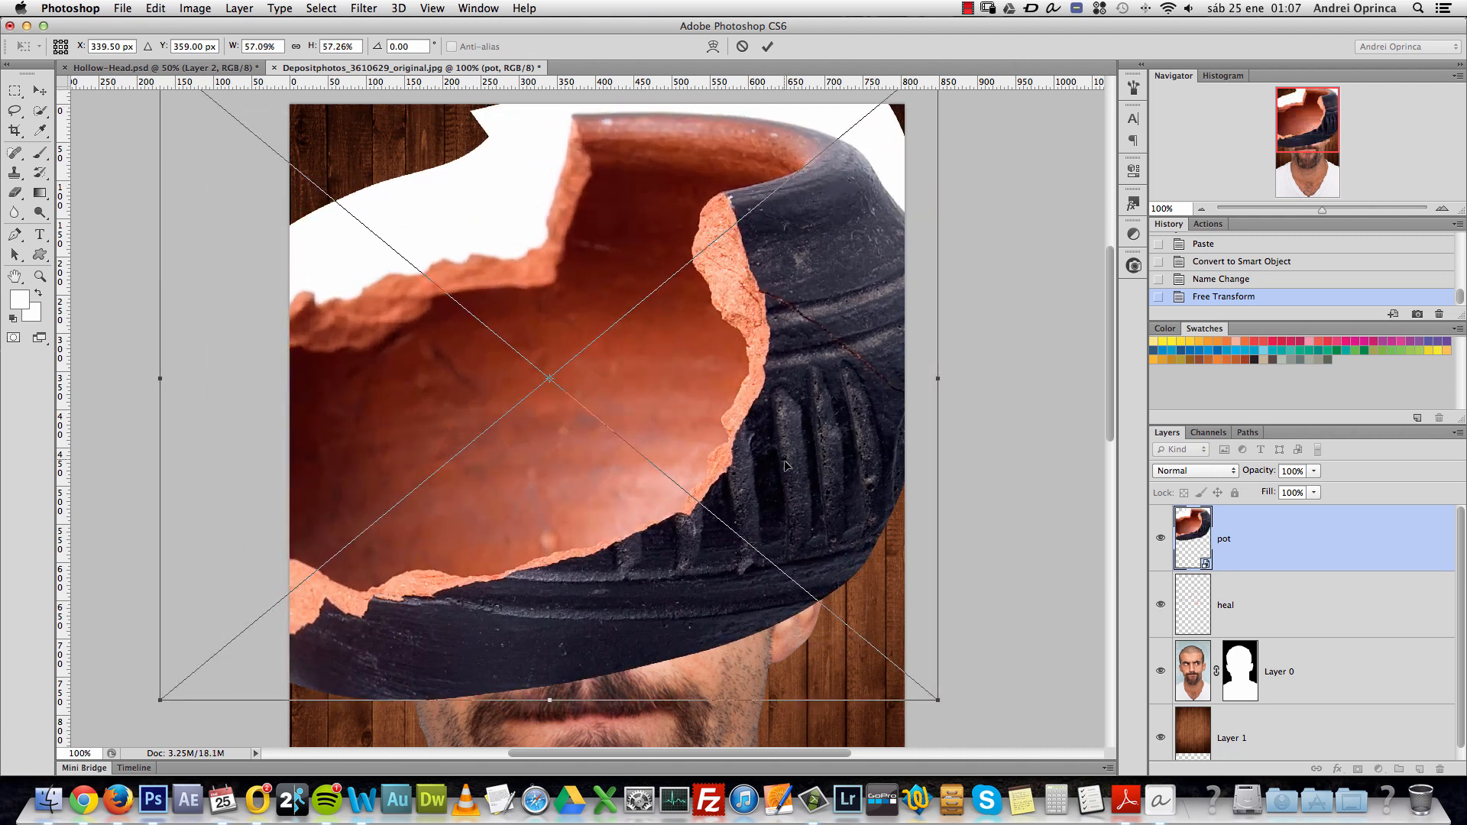
key("Return")
key("super+z")
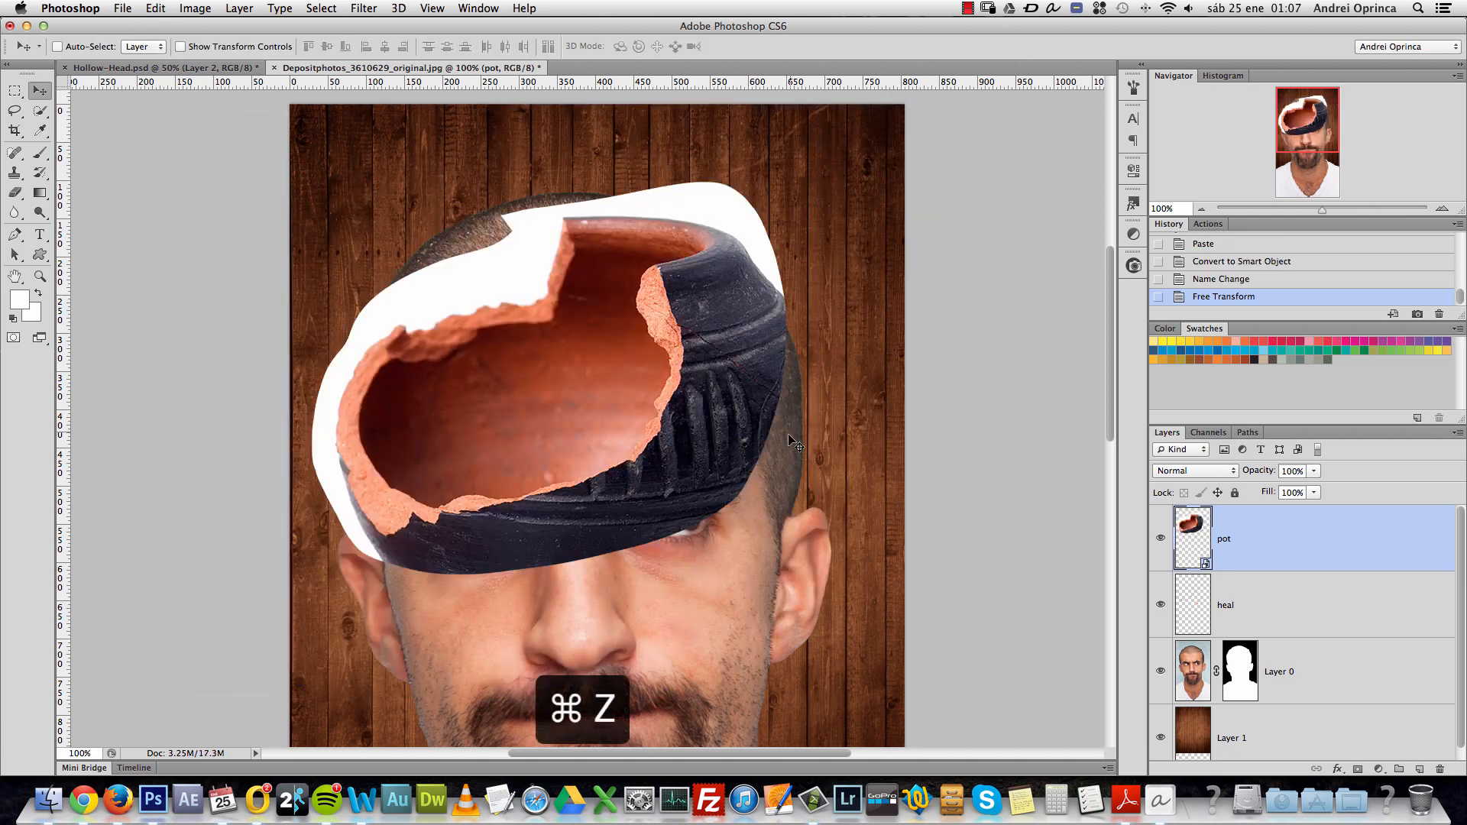
Shrink the pot to about 28% with Free Transform and flip it horizontally.
key("super+t")
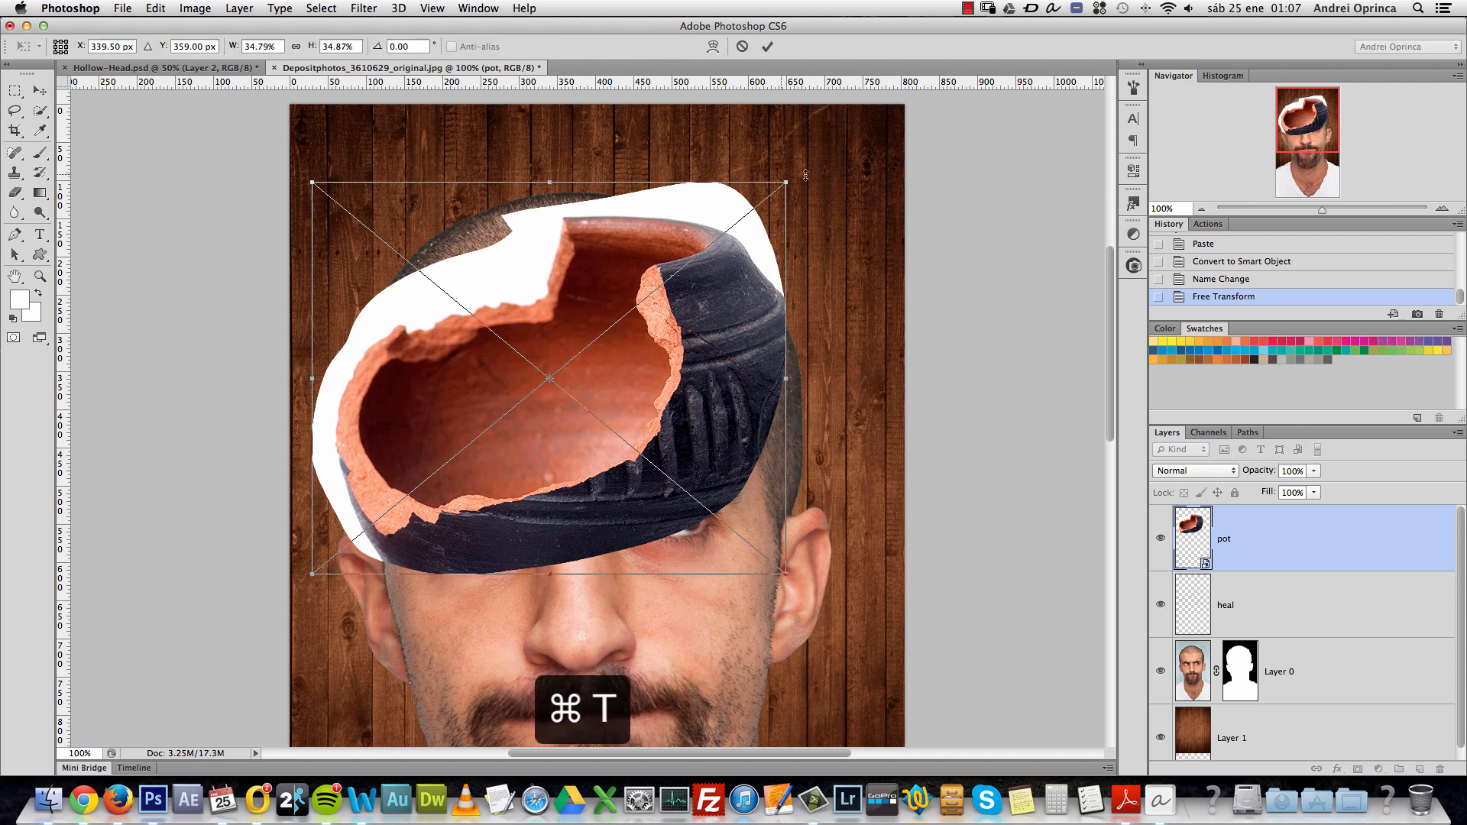
left_click_drag(786, 181, 740, 221)
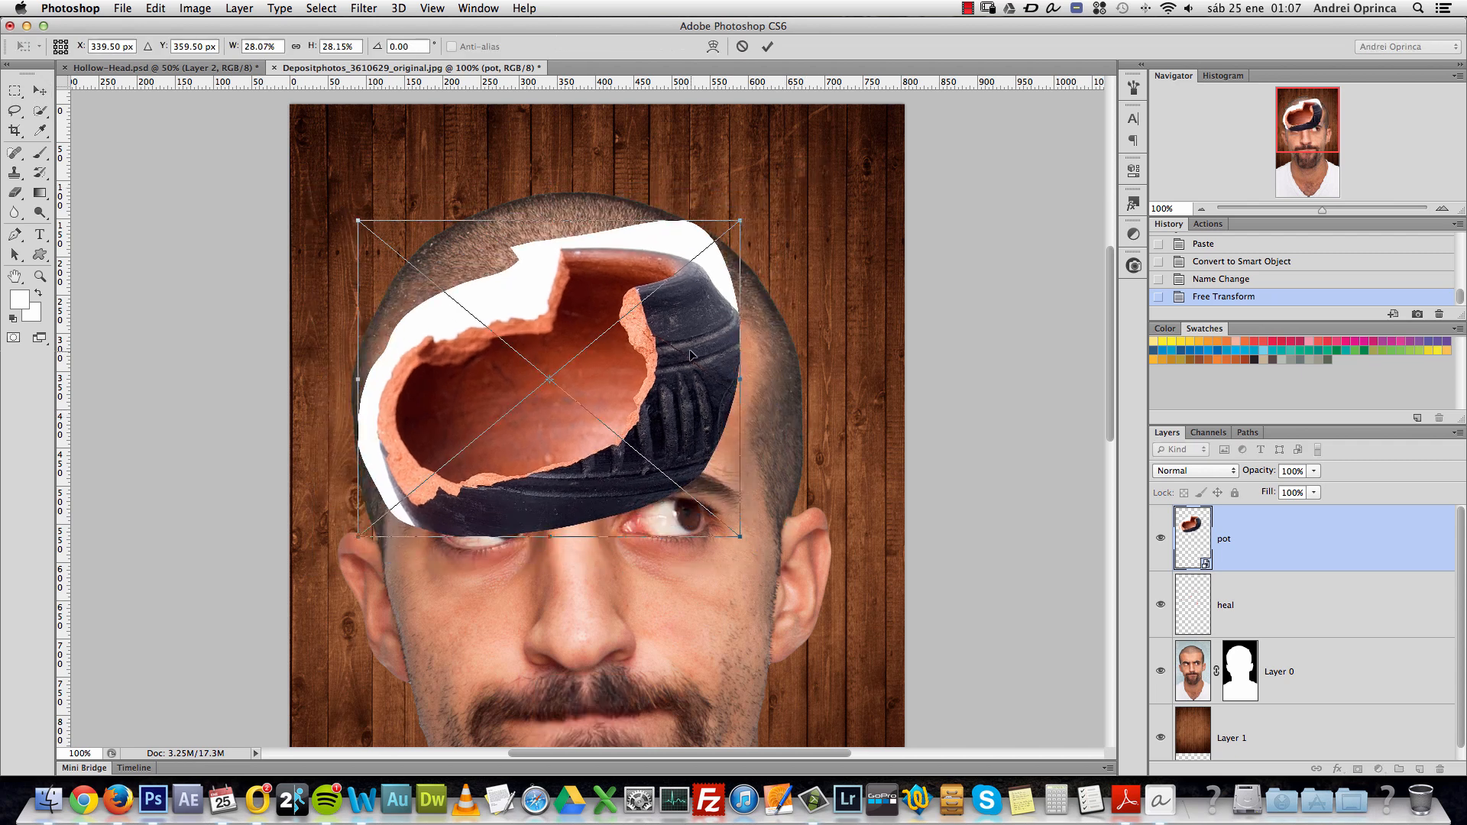
right_click(681, 330)
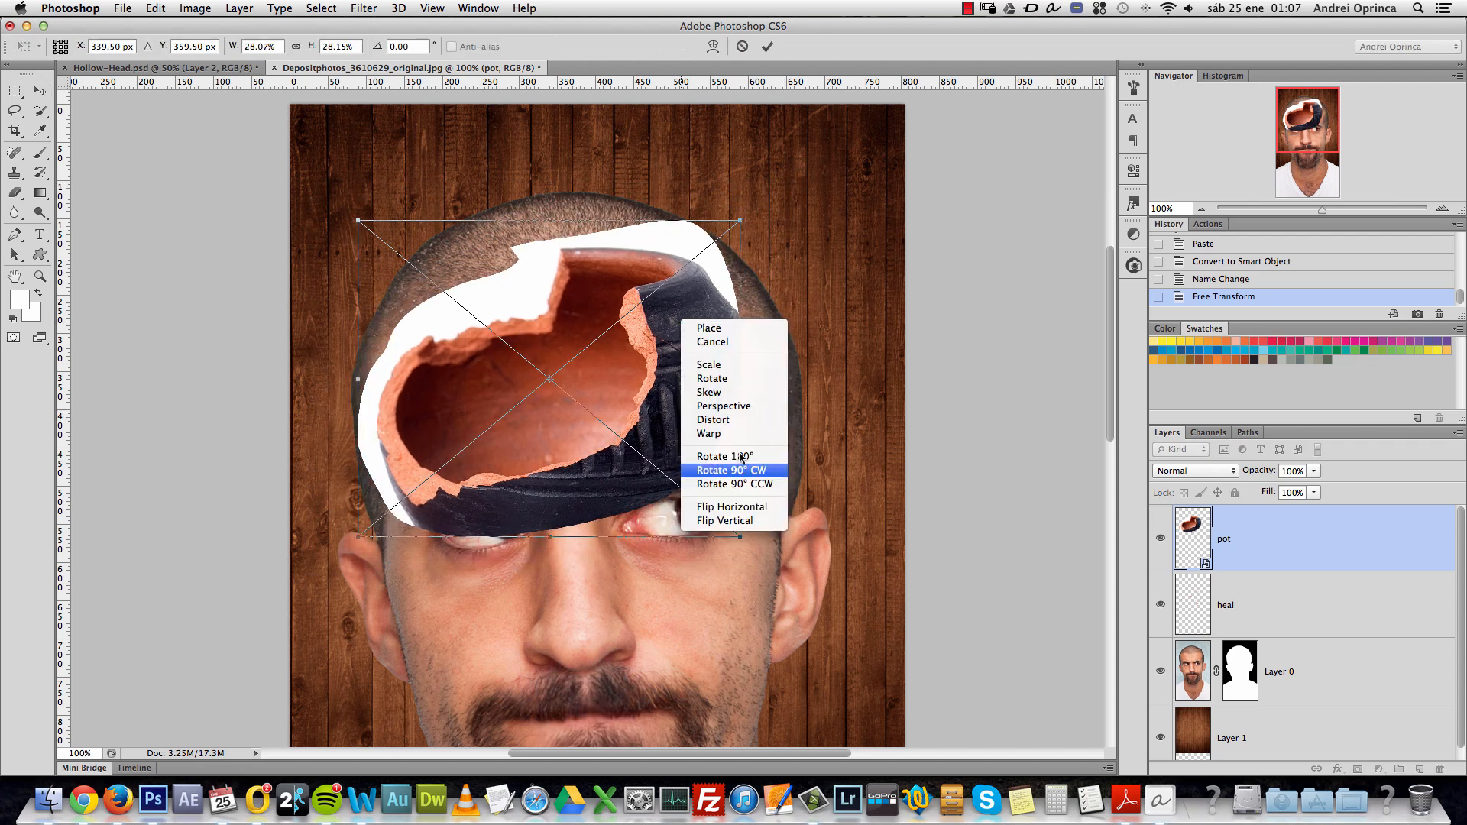
left_click(754, 509)
Move the flipped pot above the man's eyebrows and rotate it to about -6.7°.
left_click_drag(648, 457, 740, 395)
mouse_move(838, 315)
left_mouse_down()
mouse_move(848, 285)
mouse_move(830, 300)
left_mouse_up()
left_click_drag(759, 382, 722, 386)
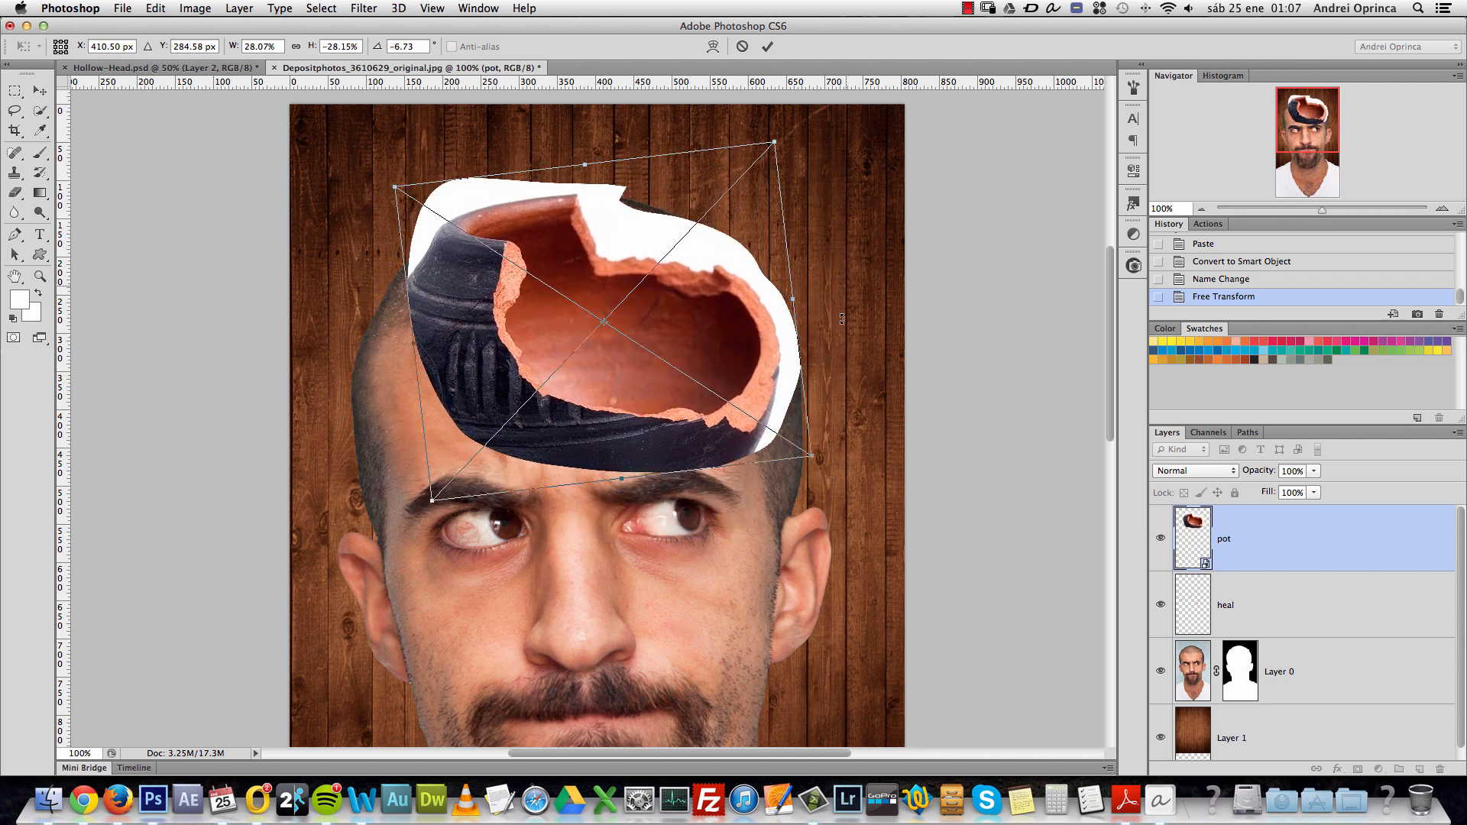
Enlarge the pot to about 41% so it spans the upper head, and apply the transformation.
left_click_drag(772, 145, 711, 560)
scroll(829, 341, "down", 10)
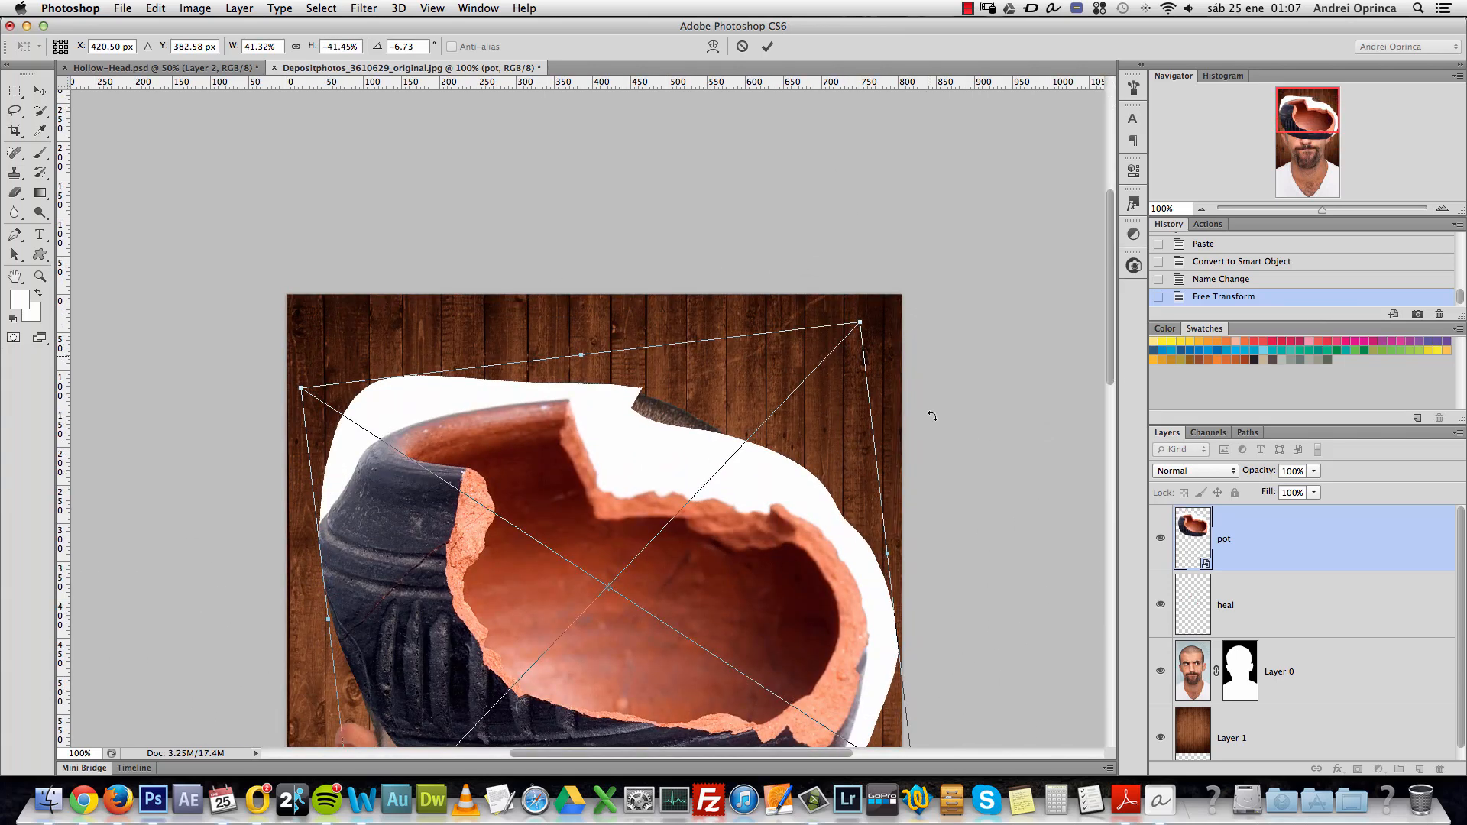
left_click_drag(775, 615, 770, 598)
key("Return")
left_click_drag(762, 652, 775, 543)
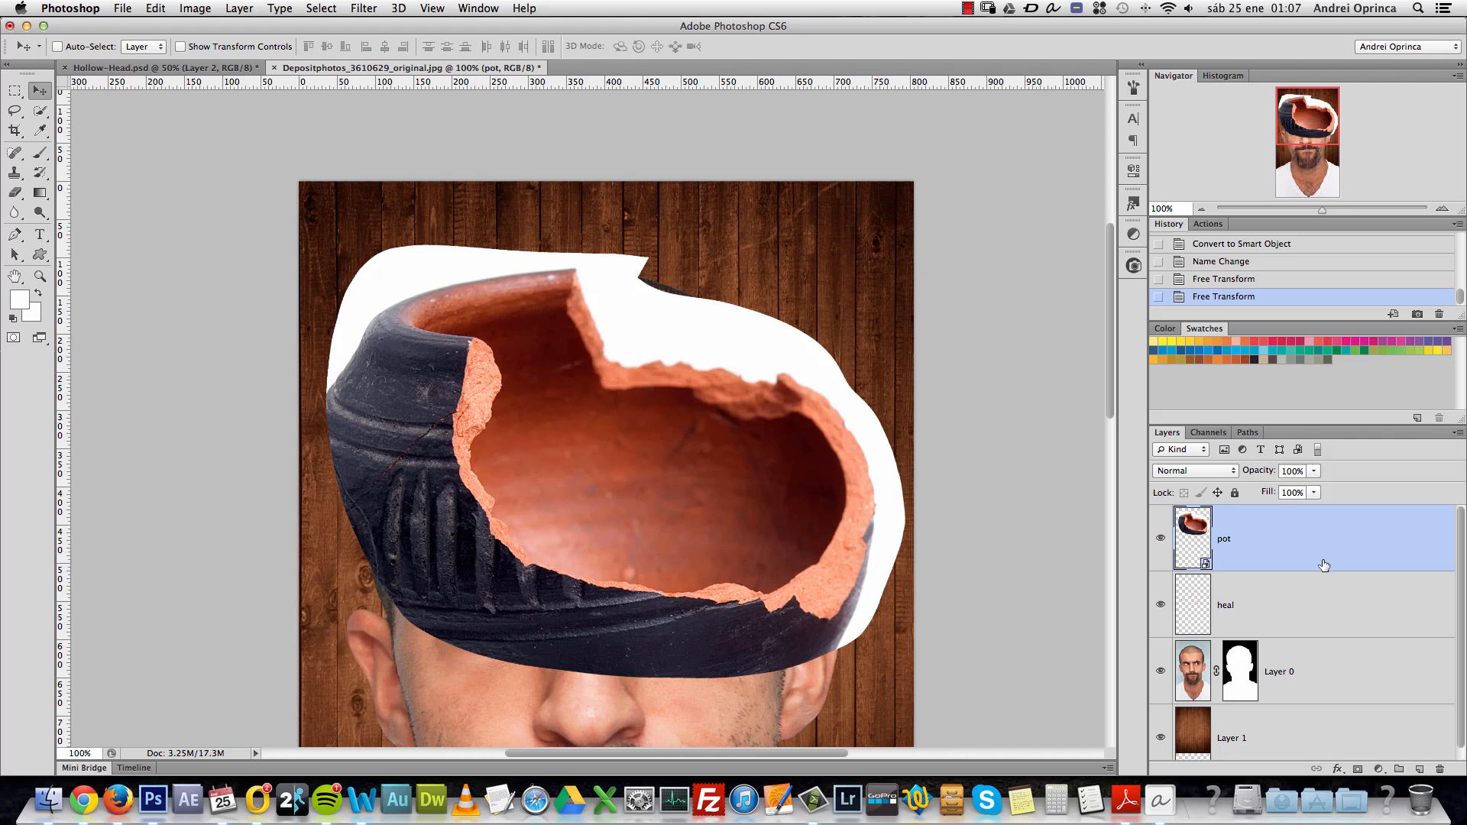
Add a layer mask to the pot layer.
left_click(1357, 768)
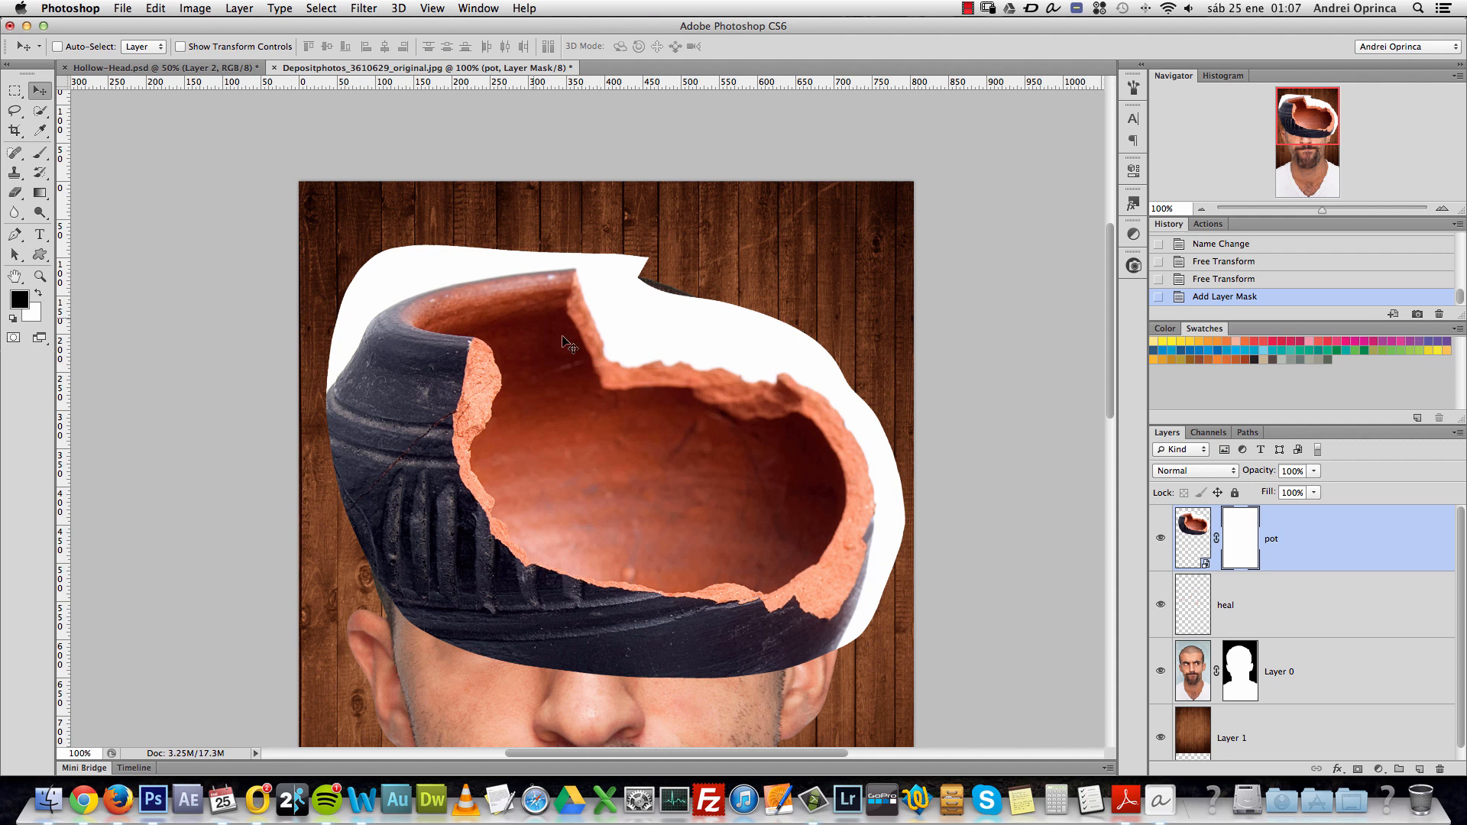
key("super+1")
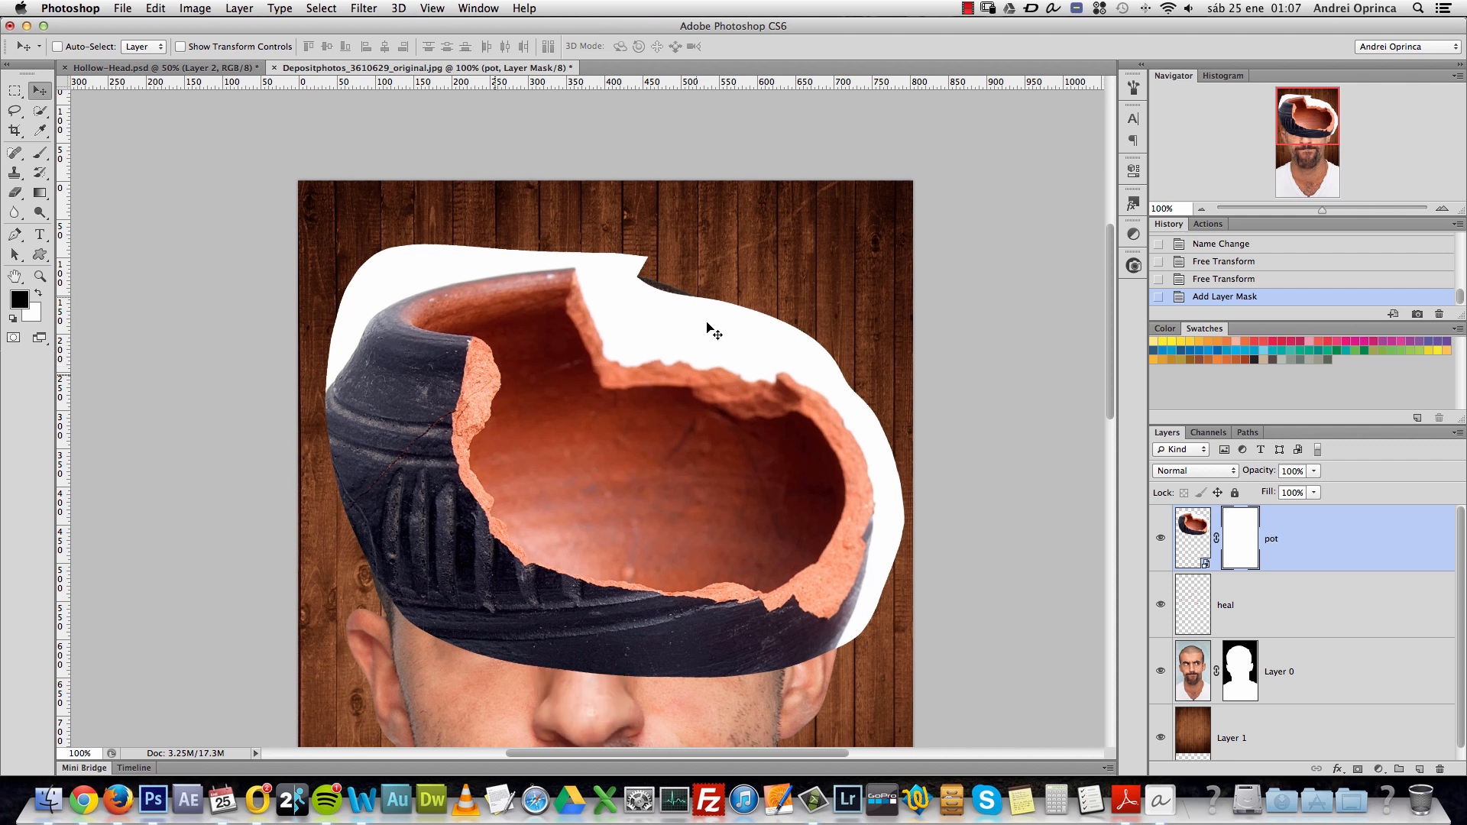
key("super+space")
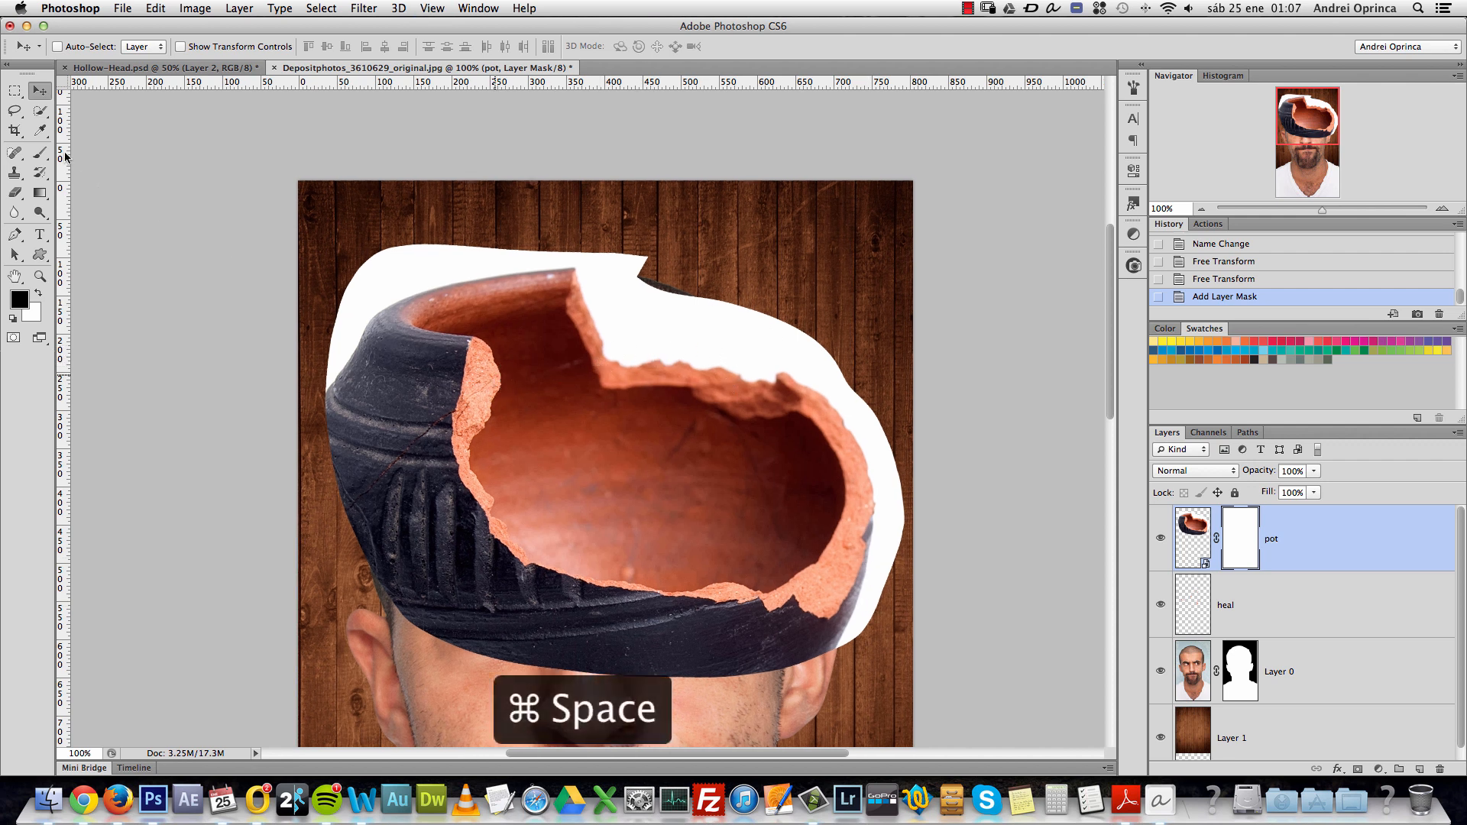
Select the white background around the pot's outer edge on the layer's image with the Quick Selection tool.
left_click(39, 112)
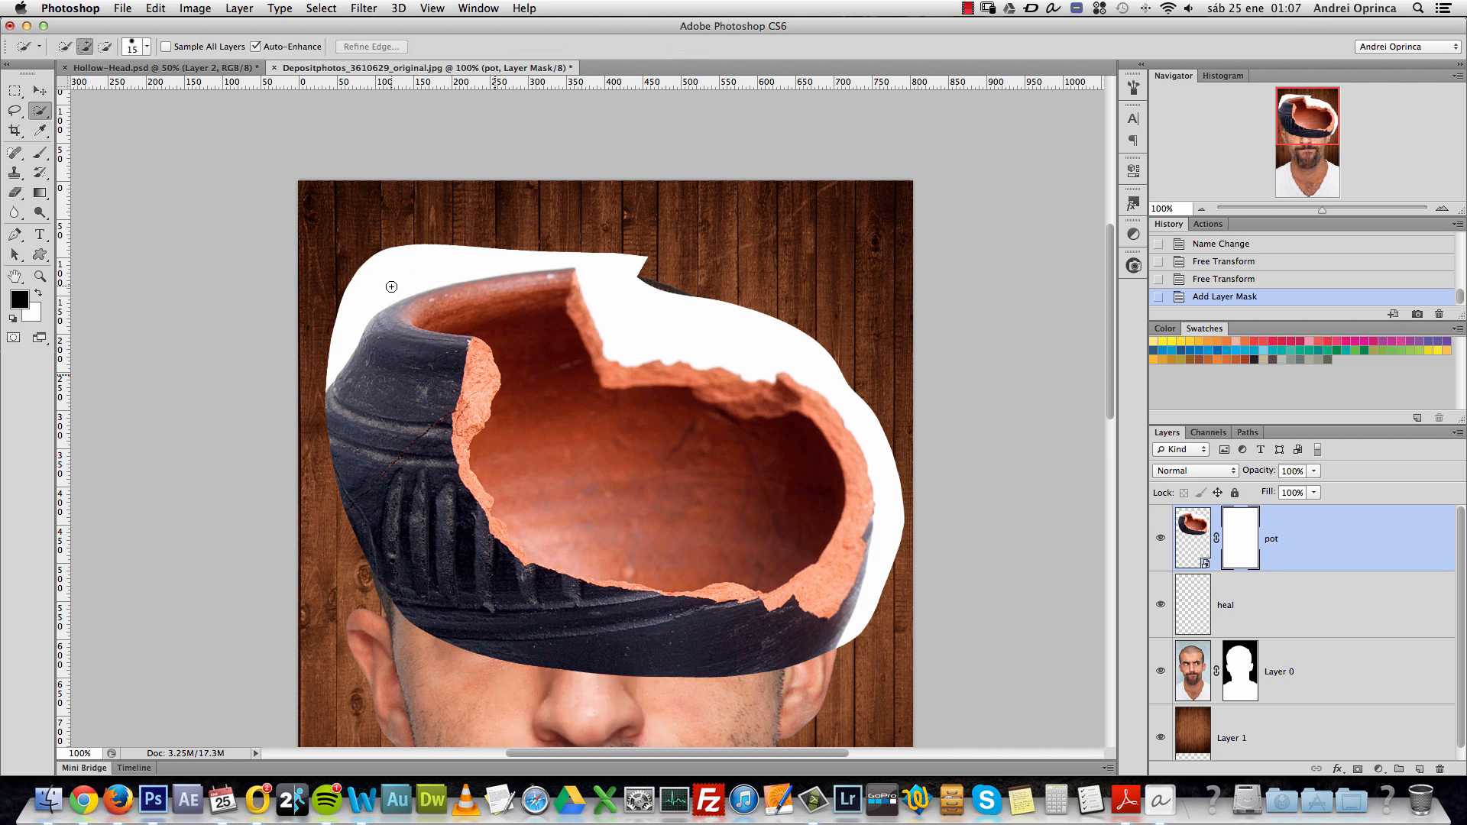
mouse_move(360, 288)
left_mouse_down()
mouse_move(353, 304)
mouse_move(397, 262)
left_mouse_up()
key("super+d")
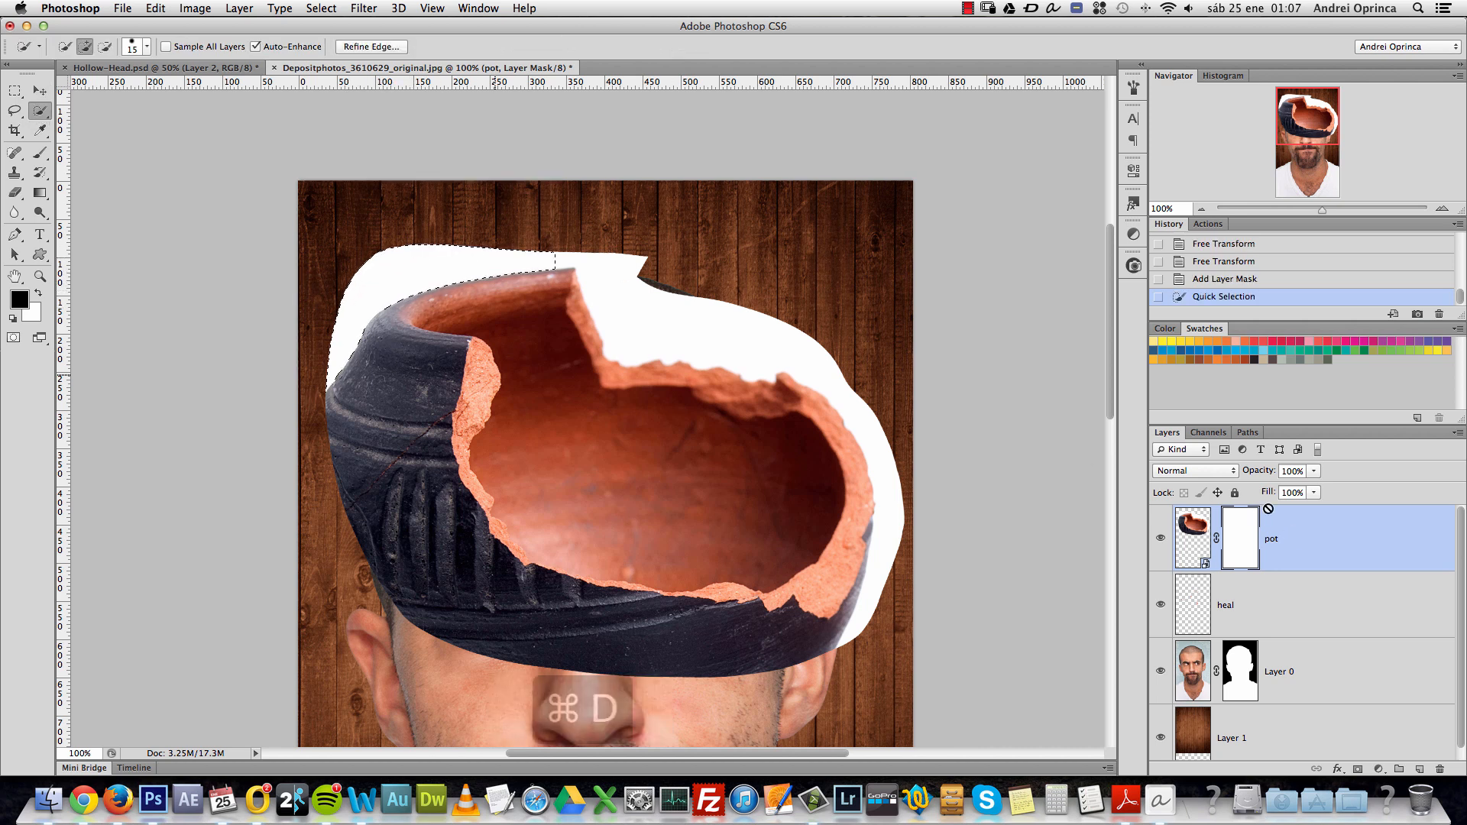
left_click(1191, 537)
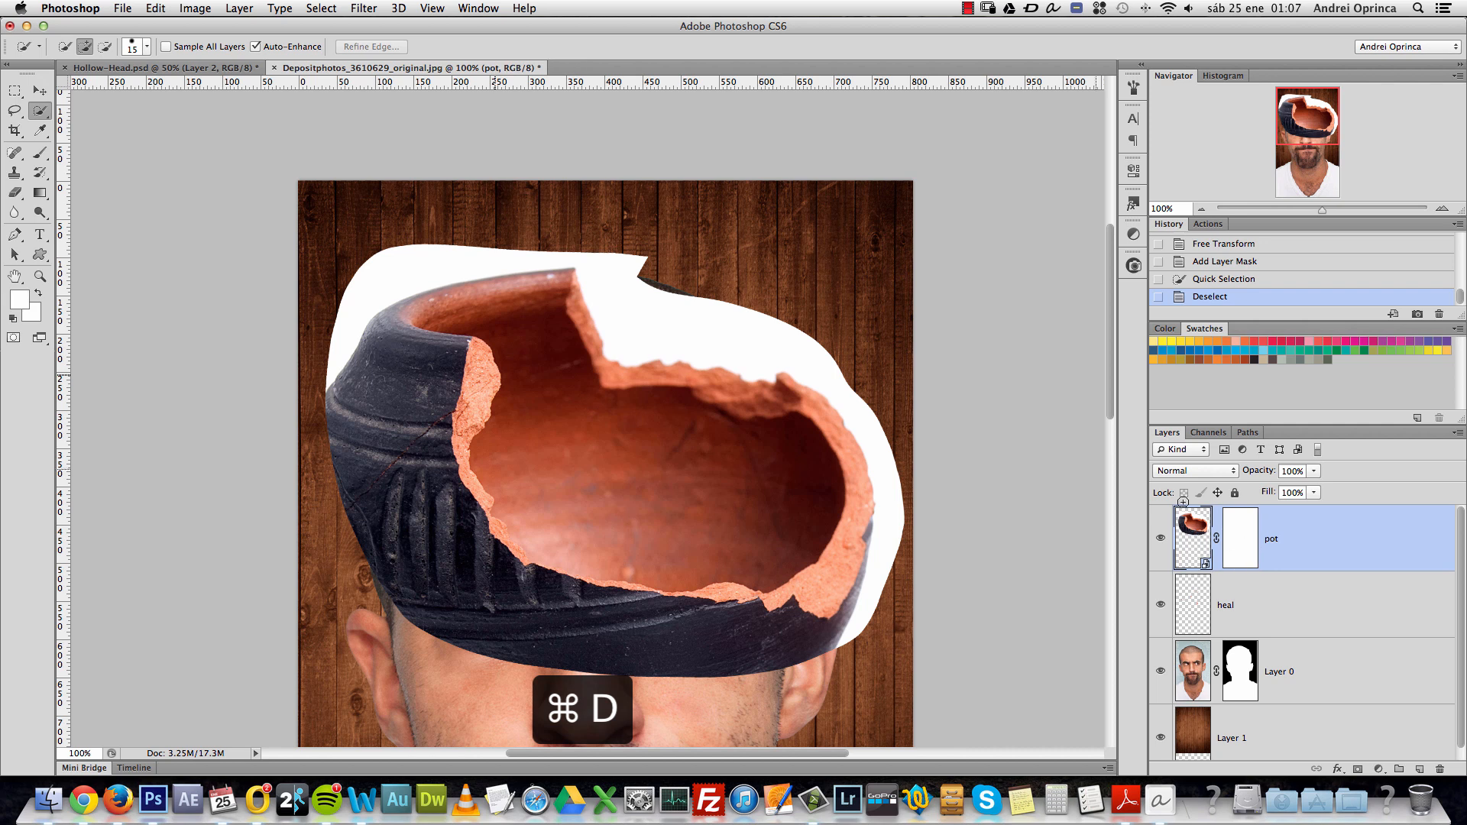
mouse_move(333, 339)
left_mouse_down()
mouse_move(353, 304)
mouse_move(422, 258)
left_mouse_up()
mouse_move(588, 277)
left_mouse_down()
mouse_move(663, 294)
mouse_move(614, 286)
mouse_move(651, 321)
mouse_move(906, 455)
mouse_move(885, 575)
mouse_move(844, 648)
left_mouse_up()
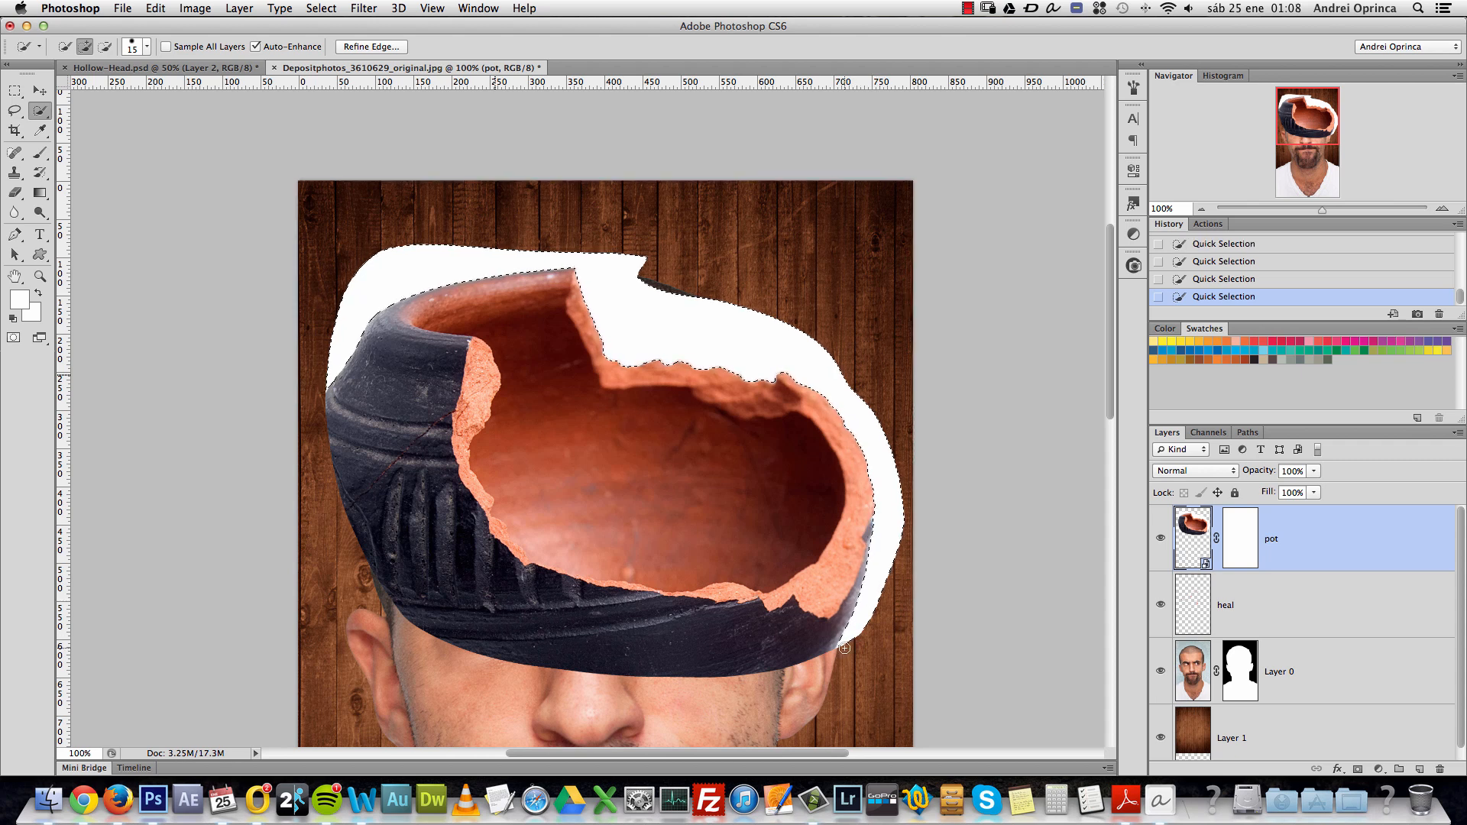
Output the white background selection to the pot layer's mask with Refine Edge, using the Layer Mask output option.
key("super+1")
key("super+space")
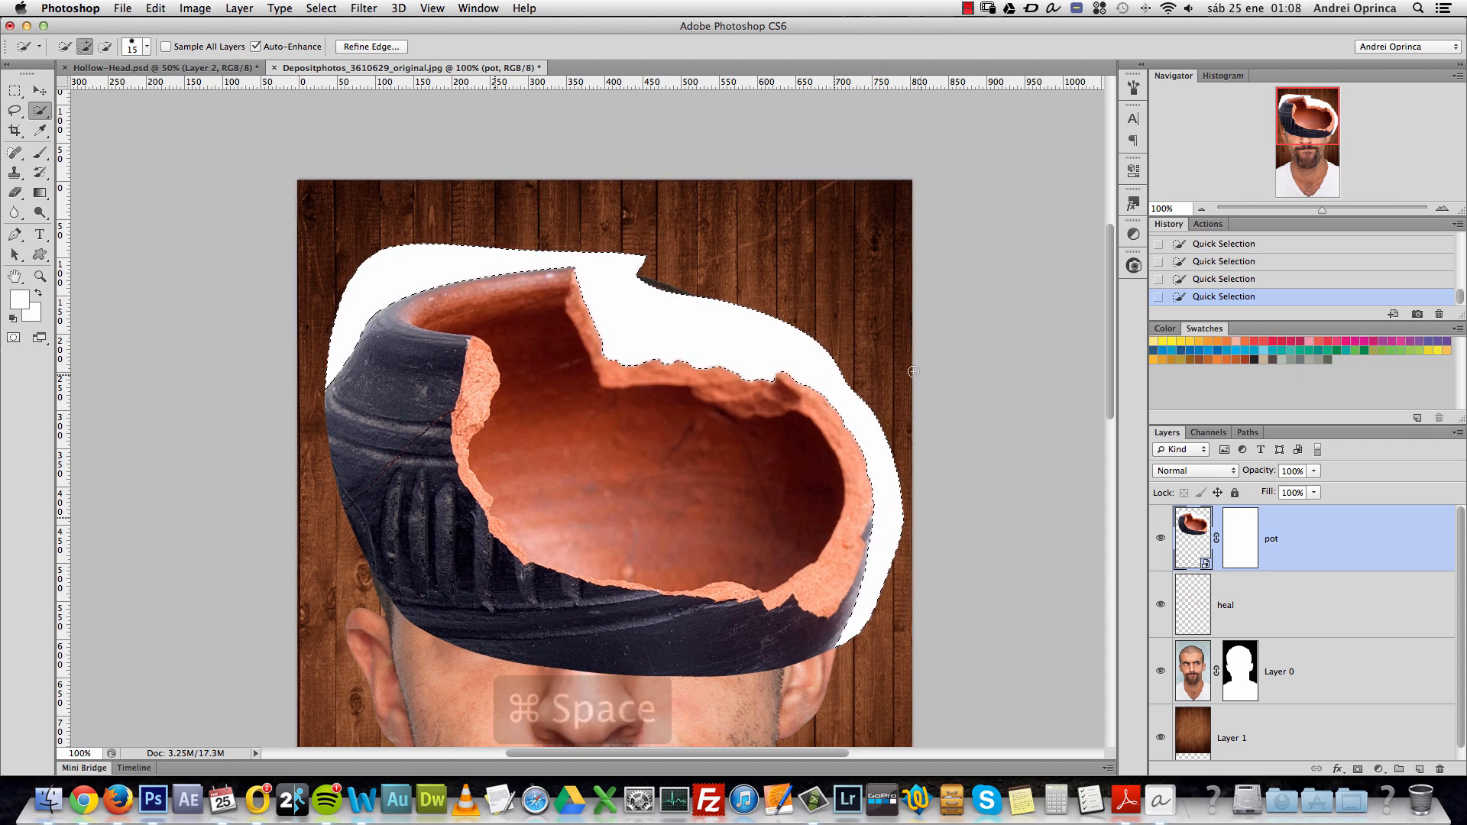
left_click(907, 505, "super")
left_click(907, 505, "super")
left_click_drag(606, 188, 894, 552)
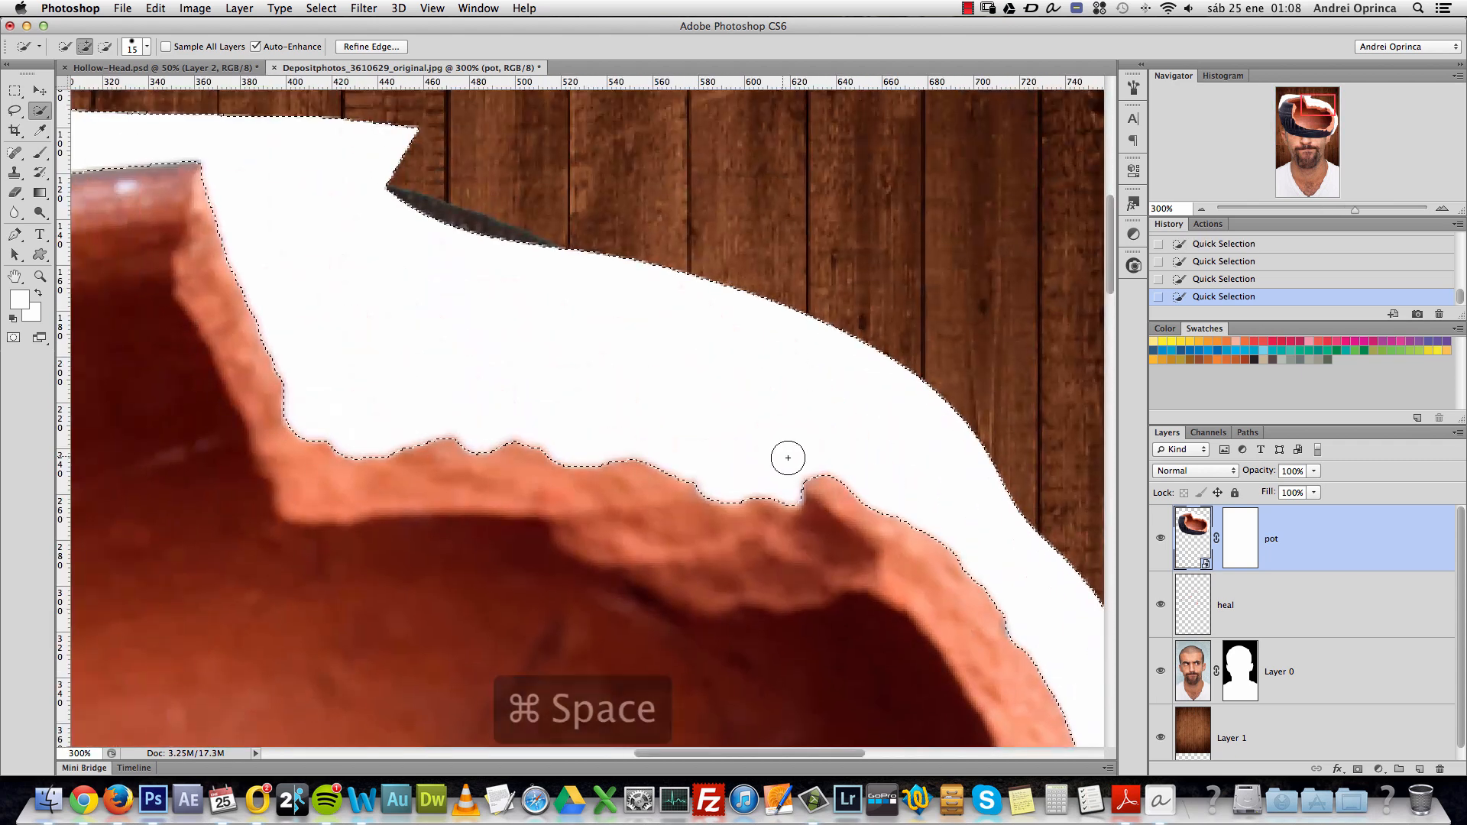
scroll(573, 436, "left", 10)
scroll(573, 435, "up", 3)
mouse_move(691, 434)
left_mouse_down()
mouse_move(726, 394)
mouse_move(675, 488)
mouse_move(698, 455)
left_mouse_up()
left_click(372, 47)
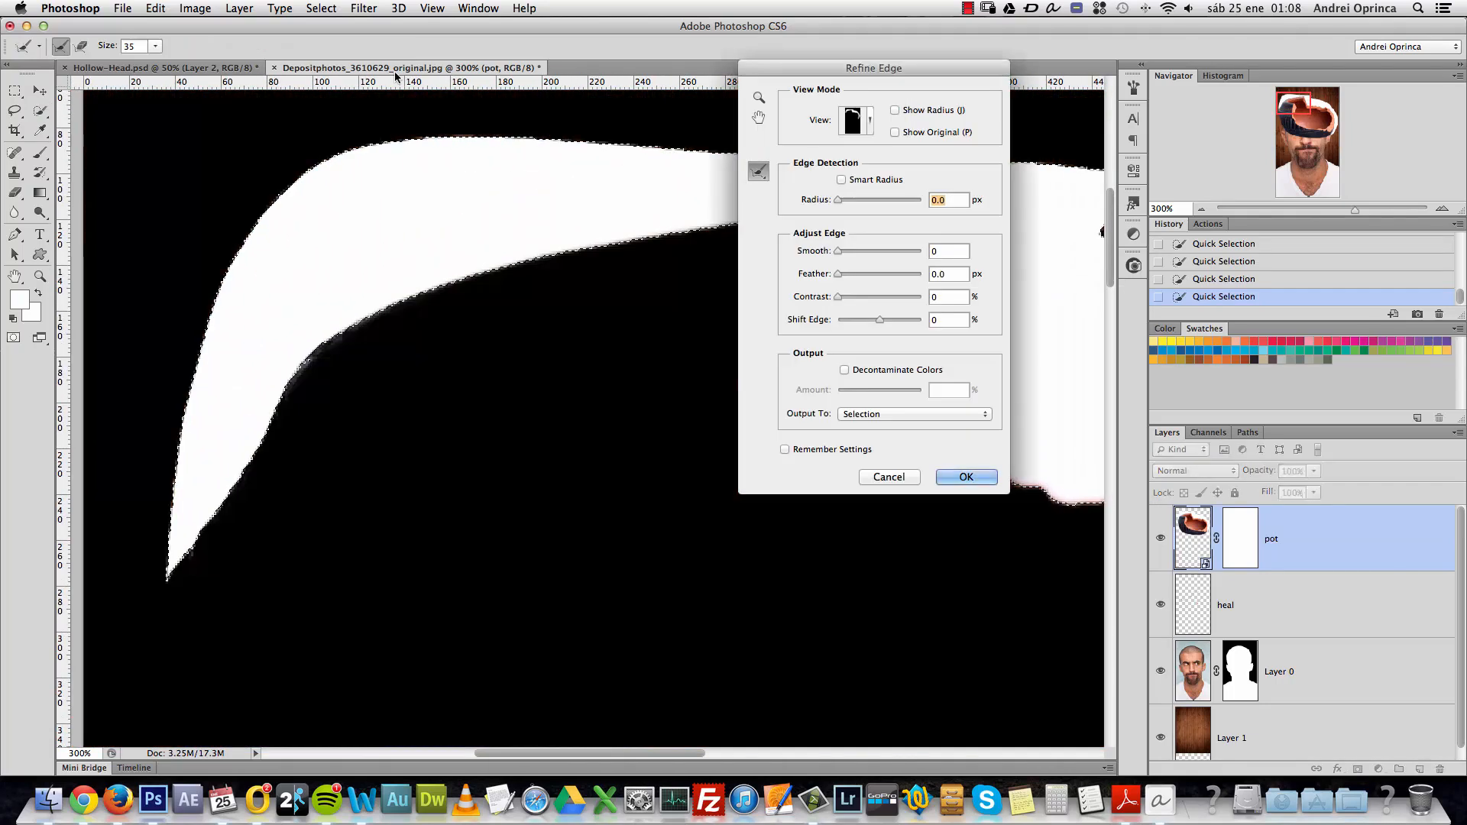
left_click(920, 415)
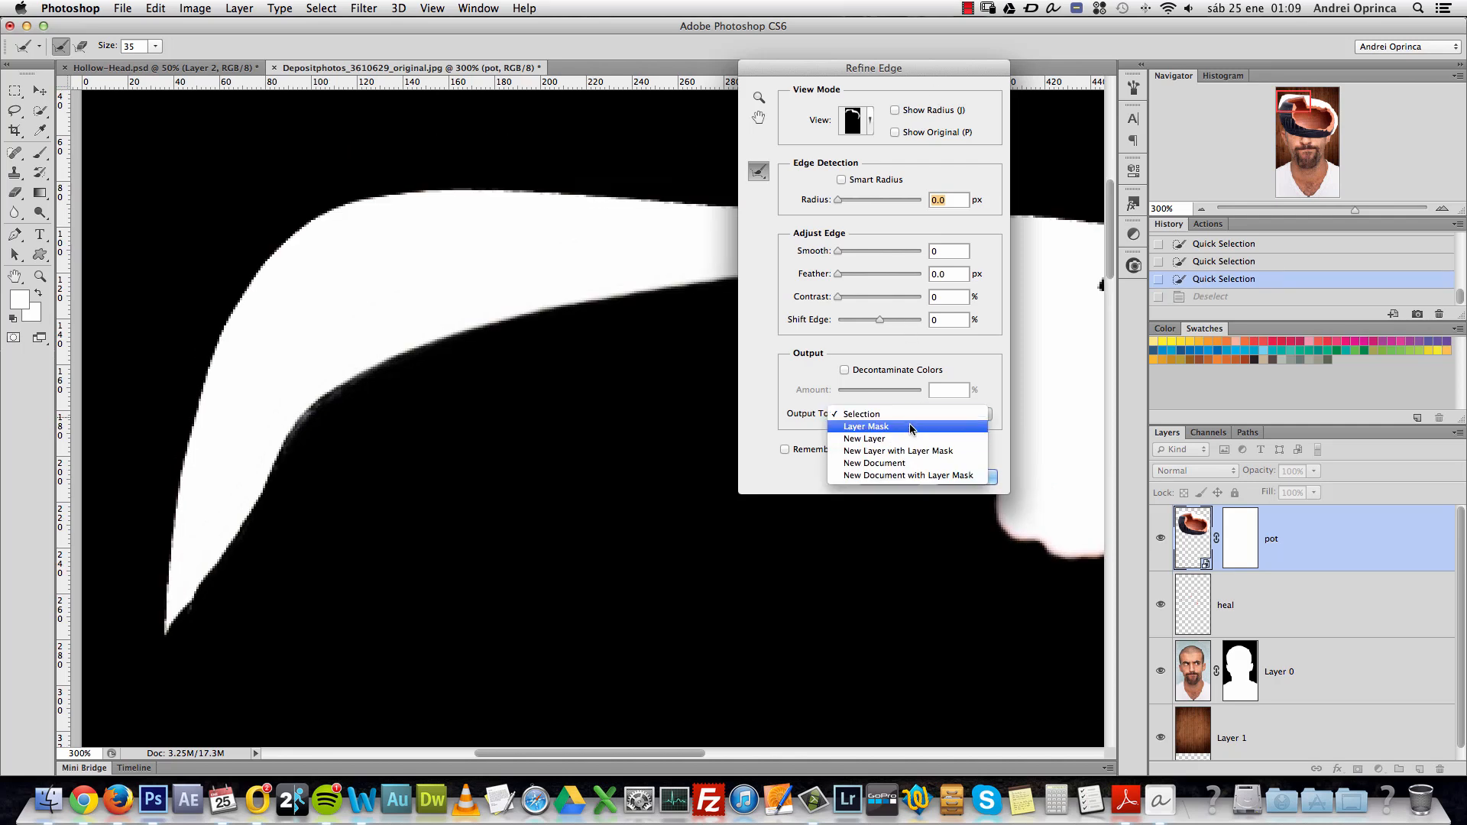
left_click(905, 427)
left_click(970, 477)
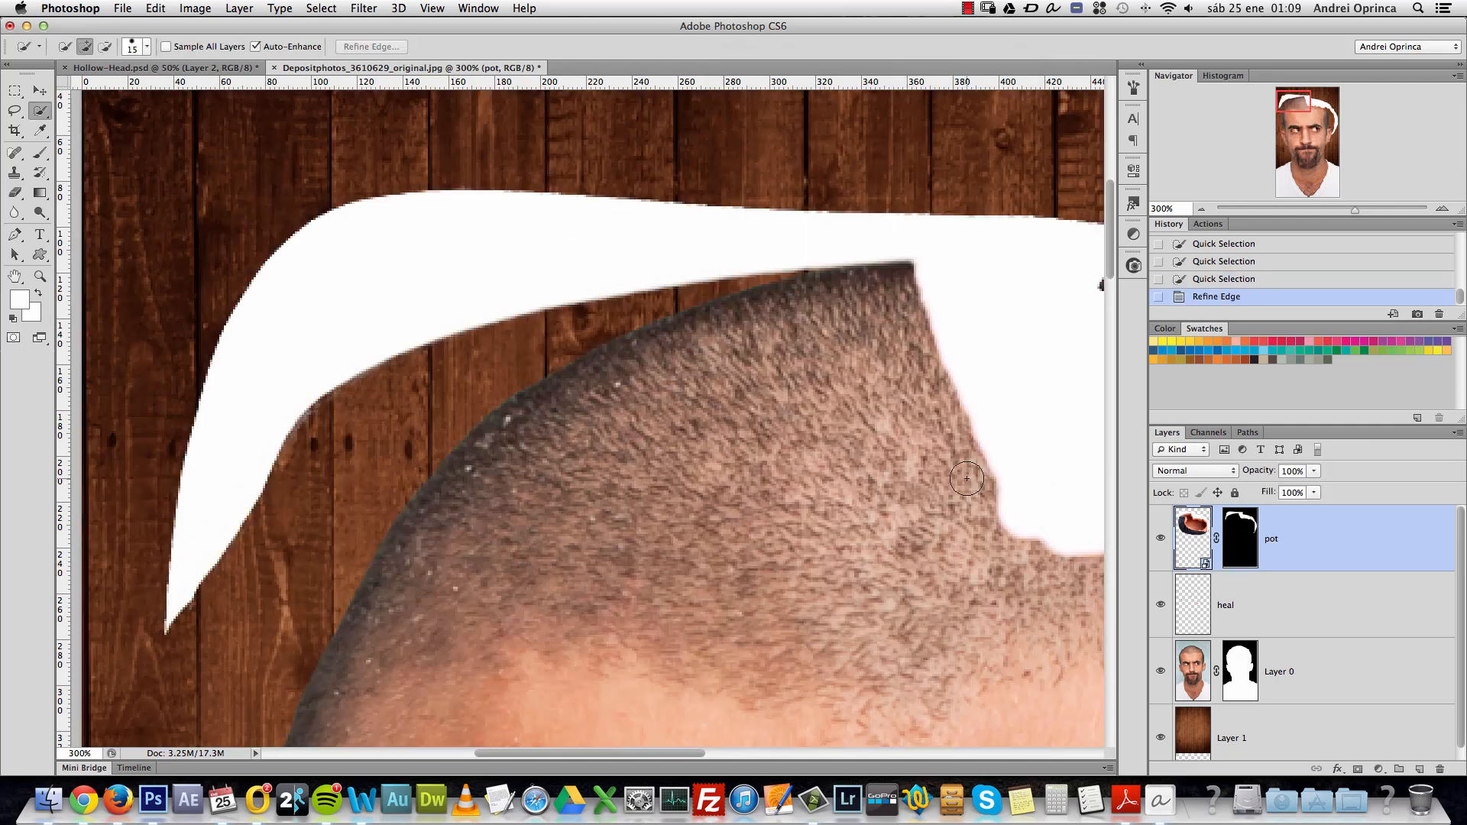
Invert the pot layer's mask so the pot shows and its white background is hidden.
left_click(1223, 526)
key("super+i")
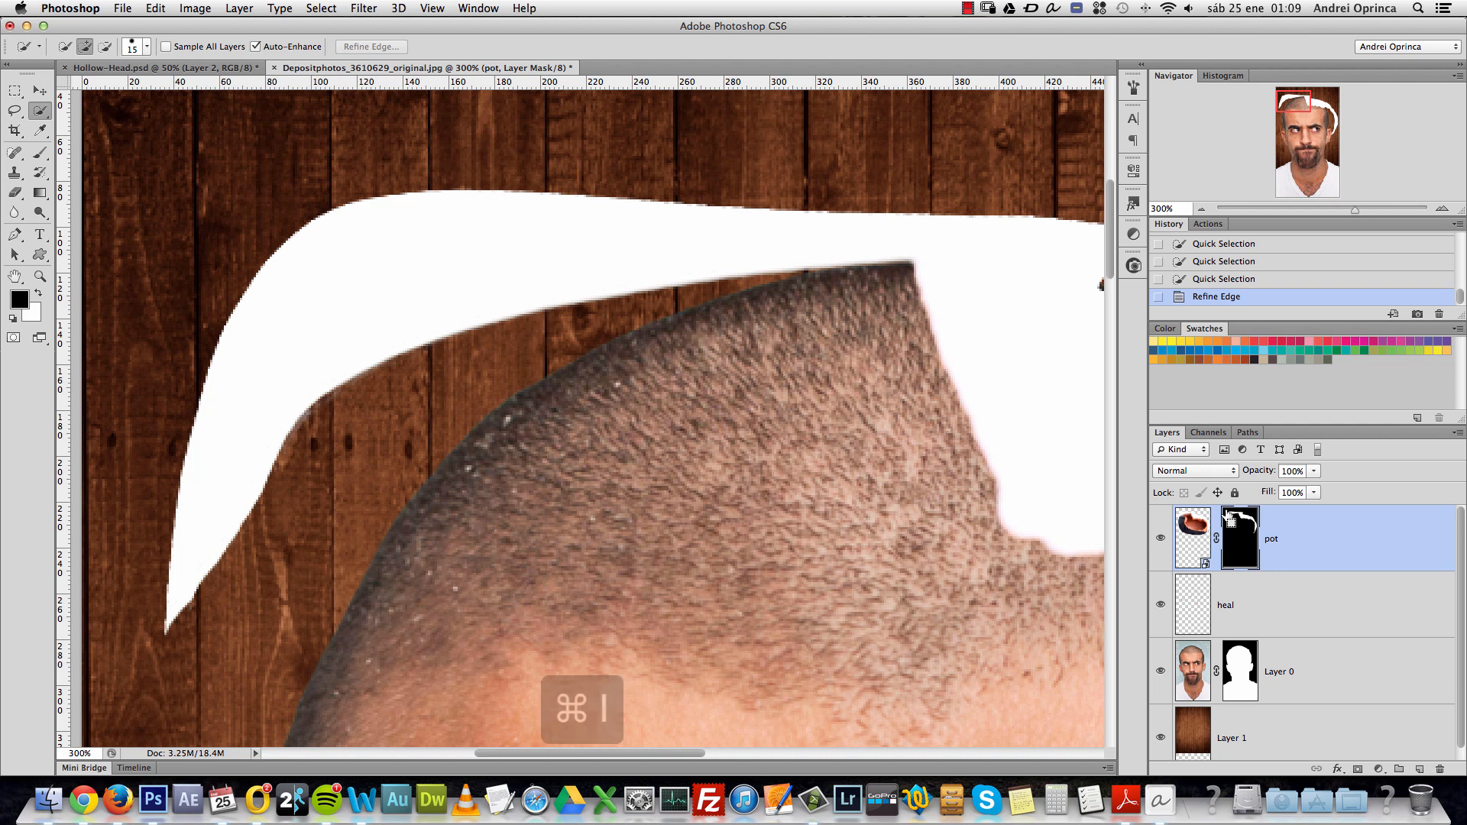
left_click(779, 437, "alt+super")
left_click(779, 443, "super")
left_click(781, 443, "alt+super")
left_click(784, 443, "alt+super")
left_click_drag(892, 493, 701, 436)
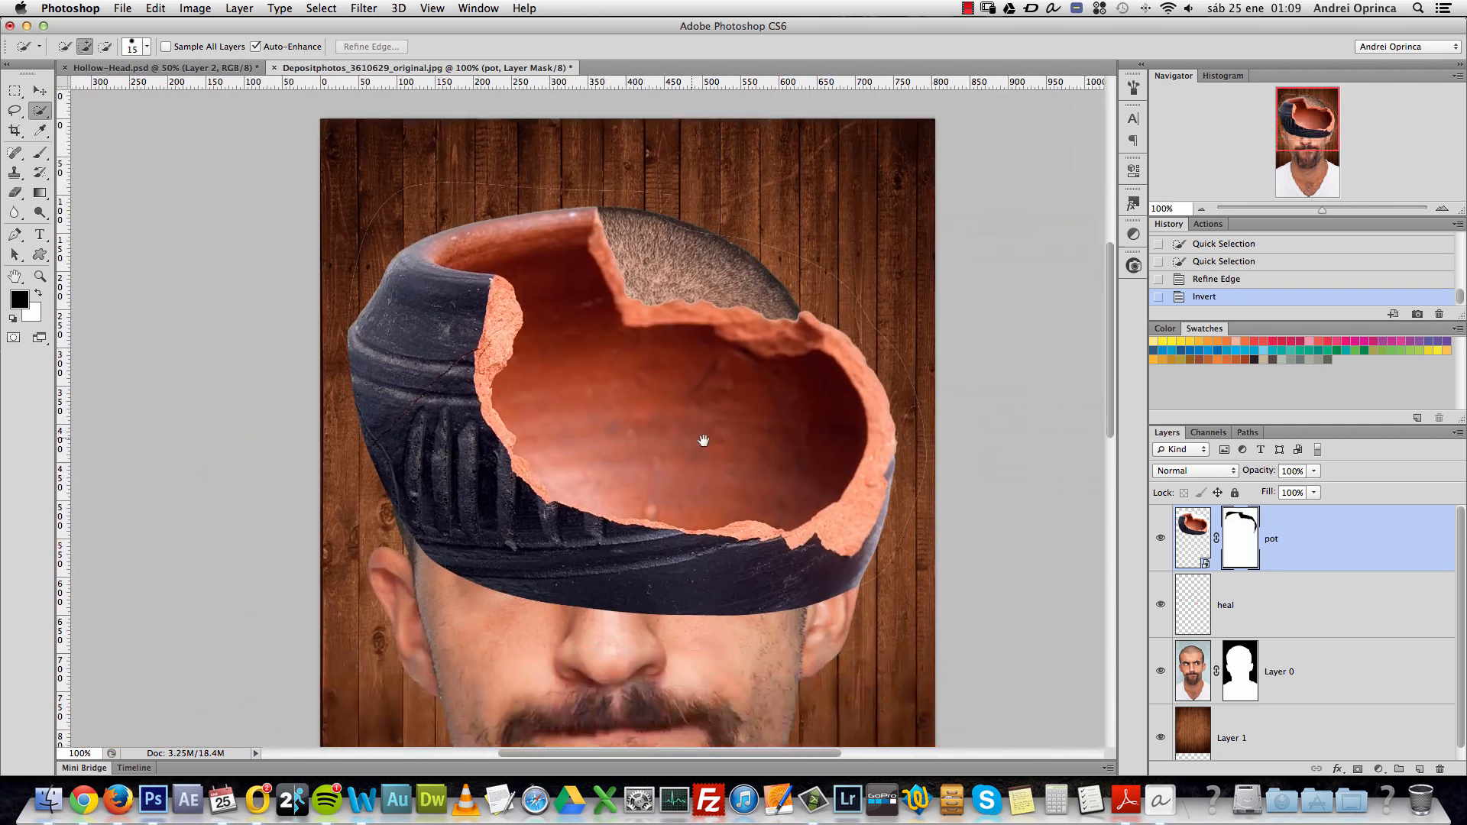
Paint black on the pot layer's mask with the Brush tool to clean up leftover fringe around the pot's outer edge.
left_click(904, 514, "super")
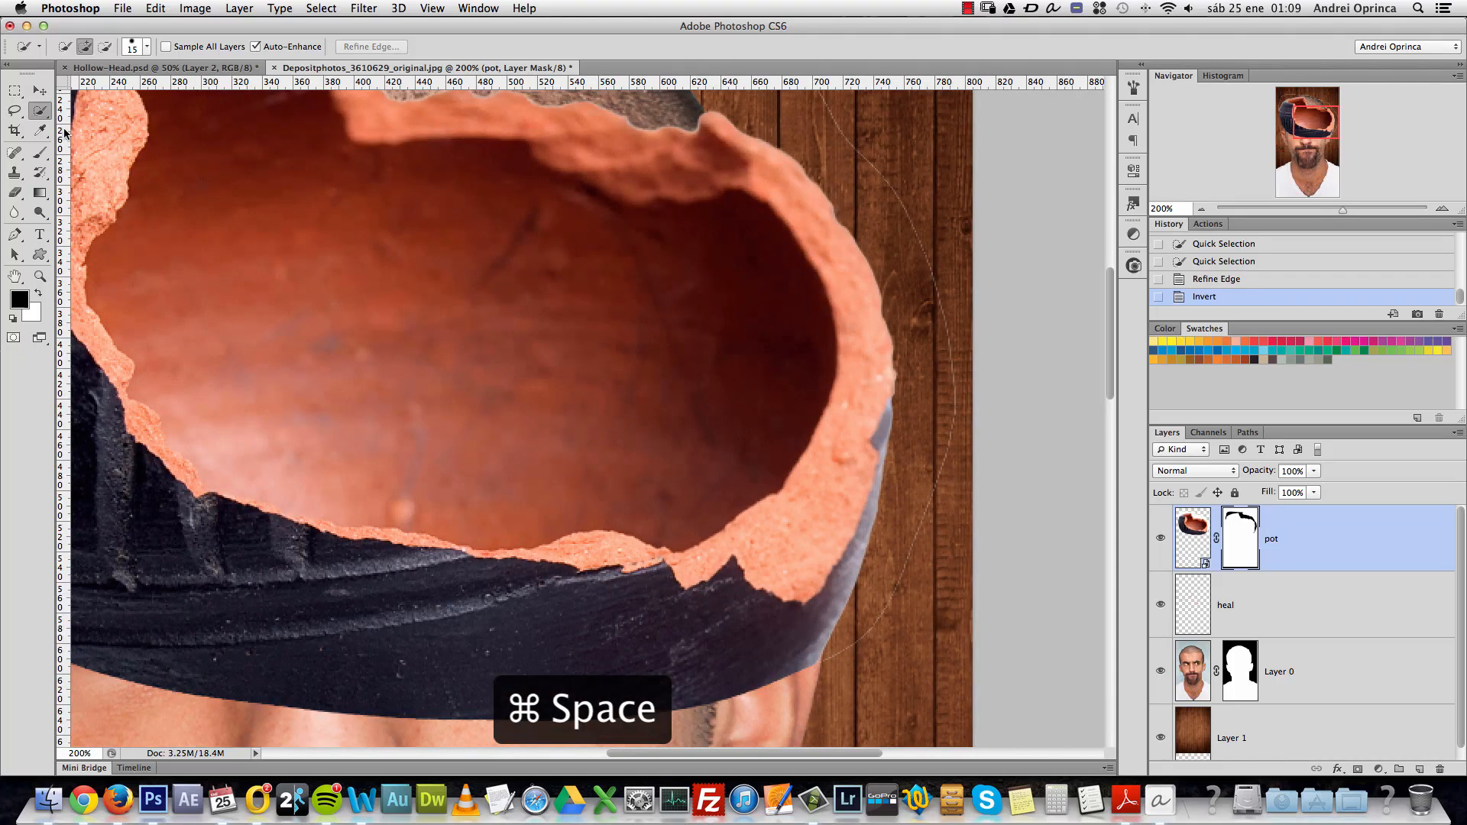
left_click(39, 152)
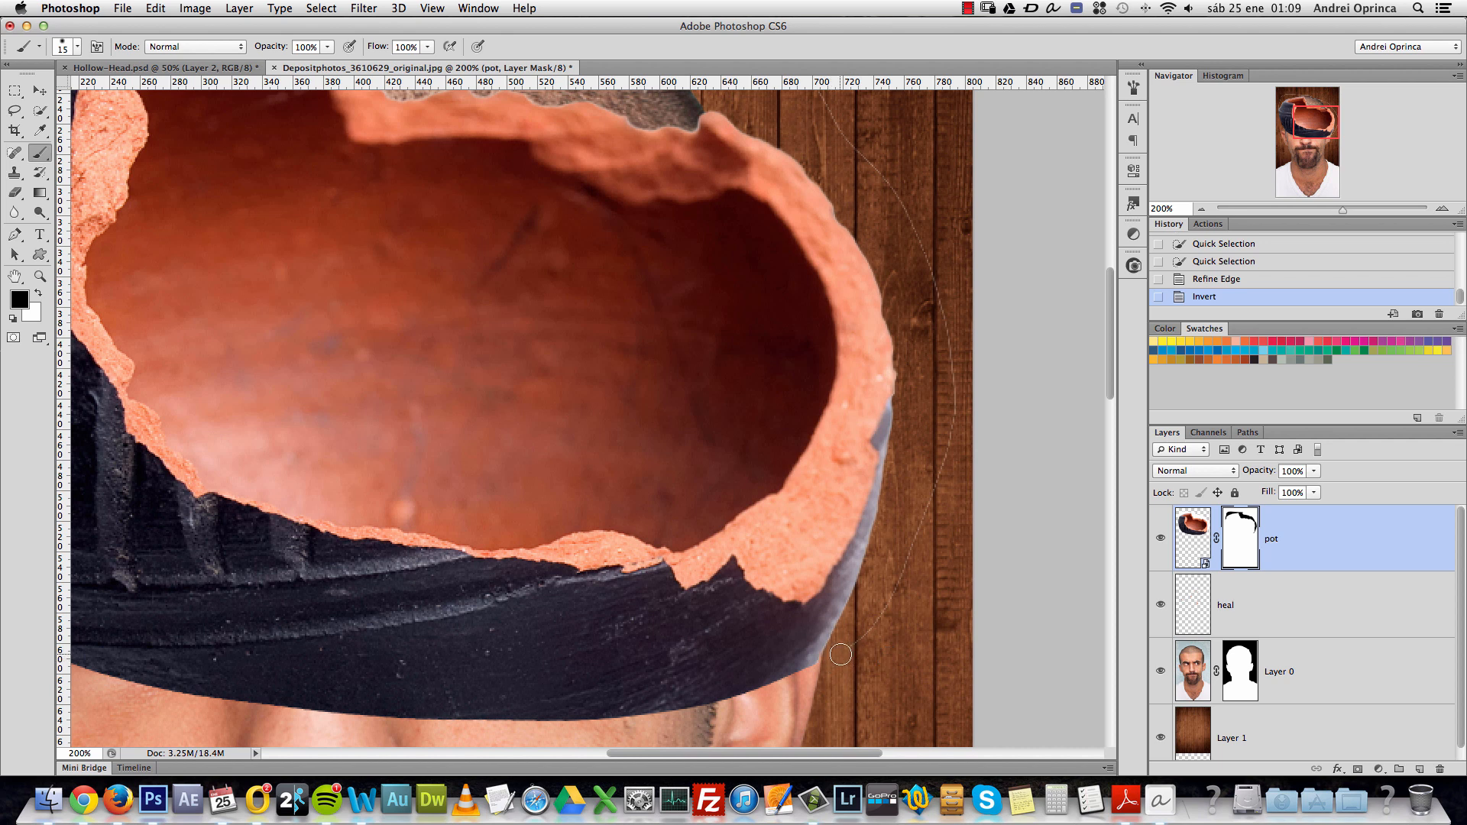
mouse_move(880, 624)
left_mouse_down()
mouse_move(917, 535)
mouse_move(946, 345)
mouse_move(947, 364)
mouse_move(915, 243)
mouse_move(852, 124)
left_mouse_up()
mouse_move(825, 187)
left_mouse_down()
mouse_move(953, 497)
mouse_move(967, 421)
left_mouse_up()
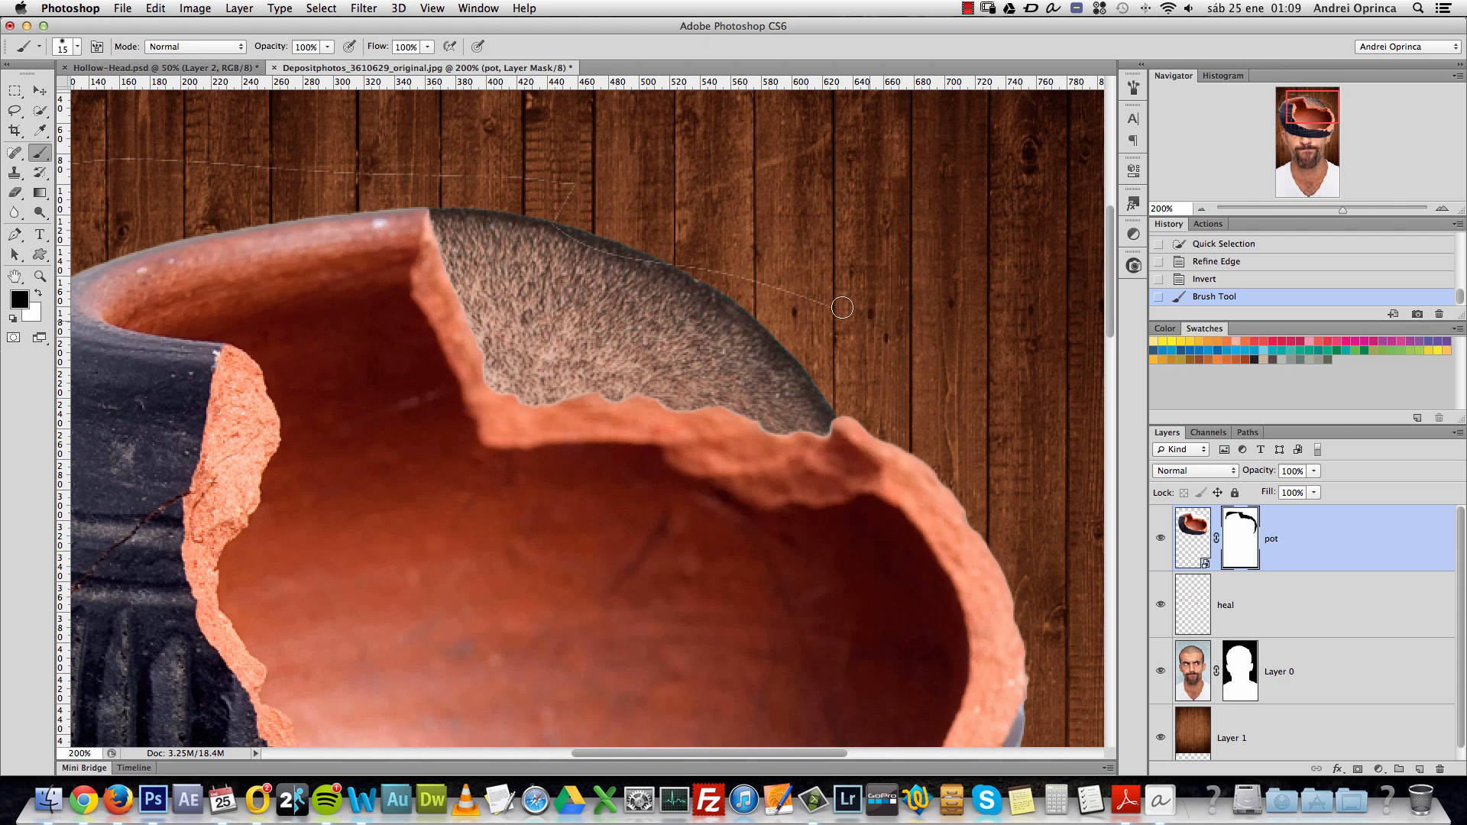
mouse_move(570, 196)
left_mouse_down()
mouse_move(580, 186)
mouse_move(874, 348)
left_mouse_up()
key("]")
mouse_move(893, 297)
left_mouse_down()
mouse_move(798, 312)
mouse_move(387, 311)
mouse_move(327, 354)
mouse_move(275, 455)
mouse_move(246, 605)
left_mouse_up()
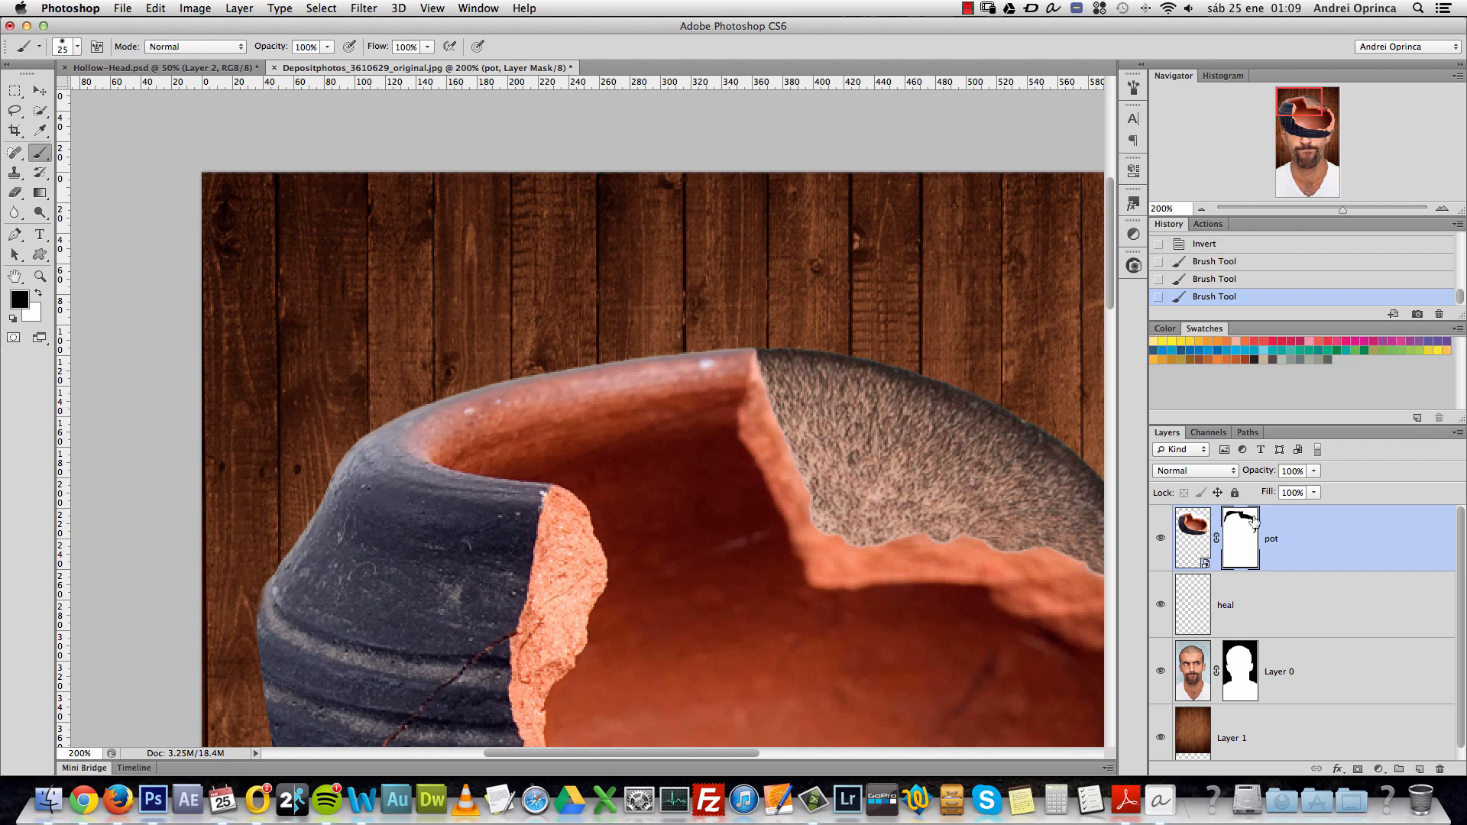
Refine the pot layer's mask edge with Feather 0.7 px, Contrast 11% and Shift Edge -7%, output to Layer Mask.
double_click(1238, 531)
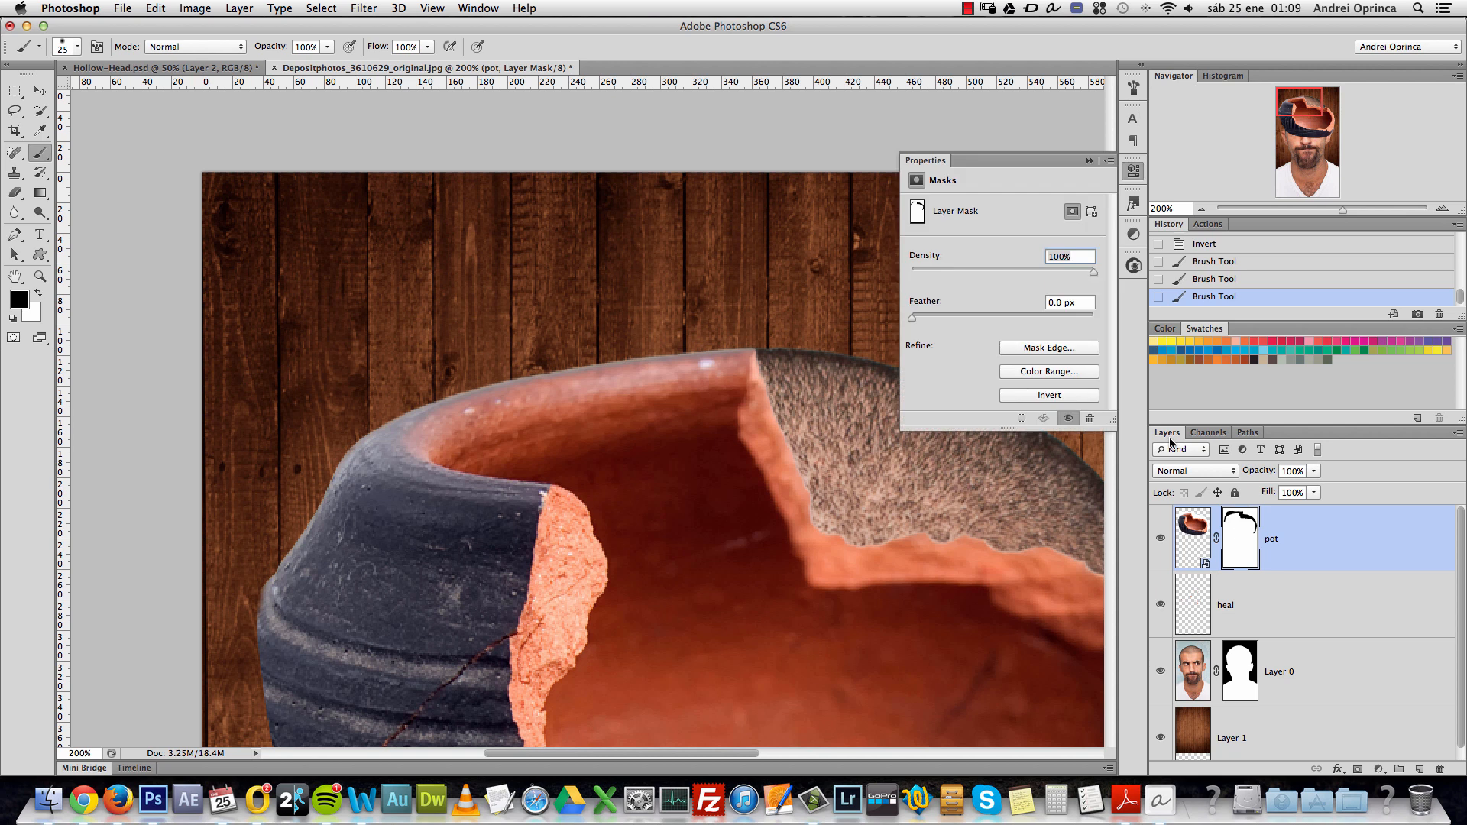
left_click(1064, 354)
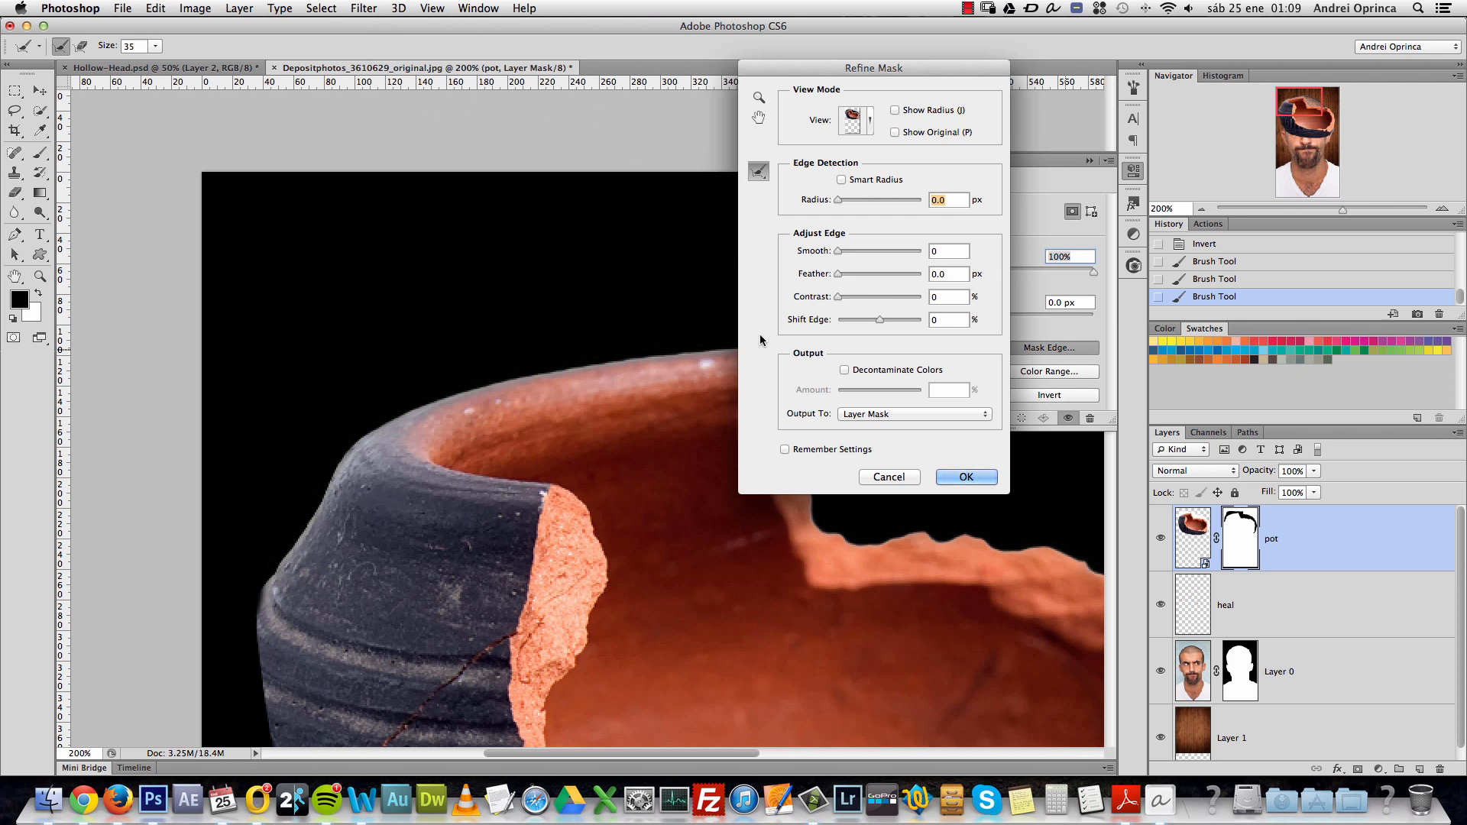
left_click_drag(964, 636, 626, 531)
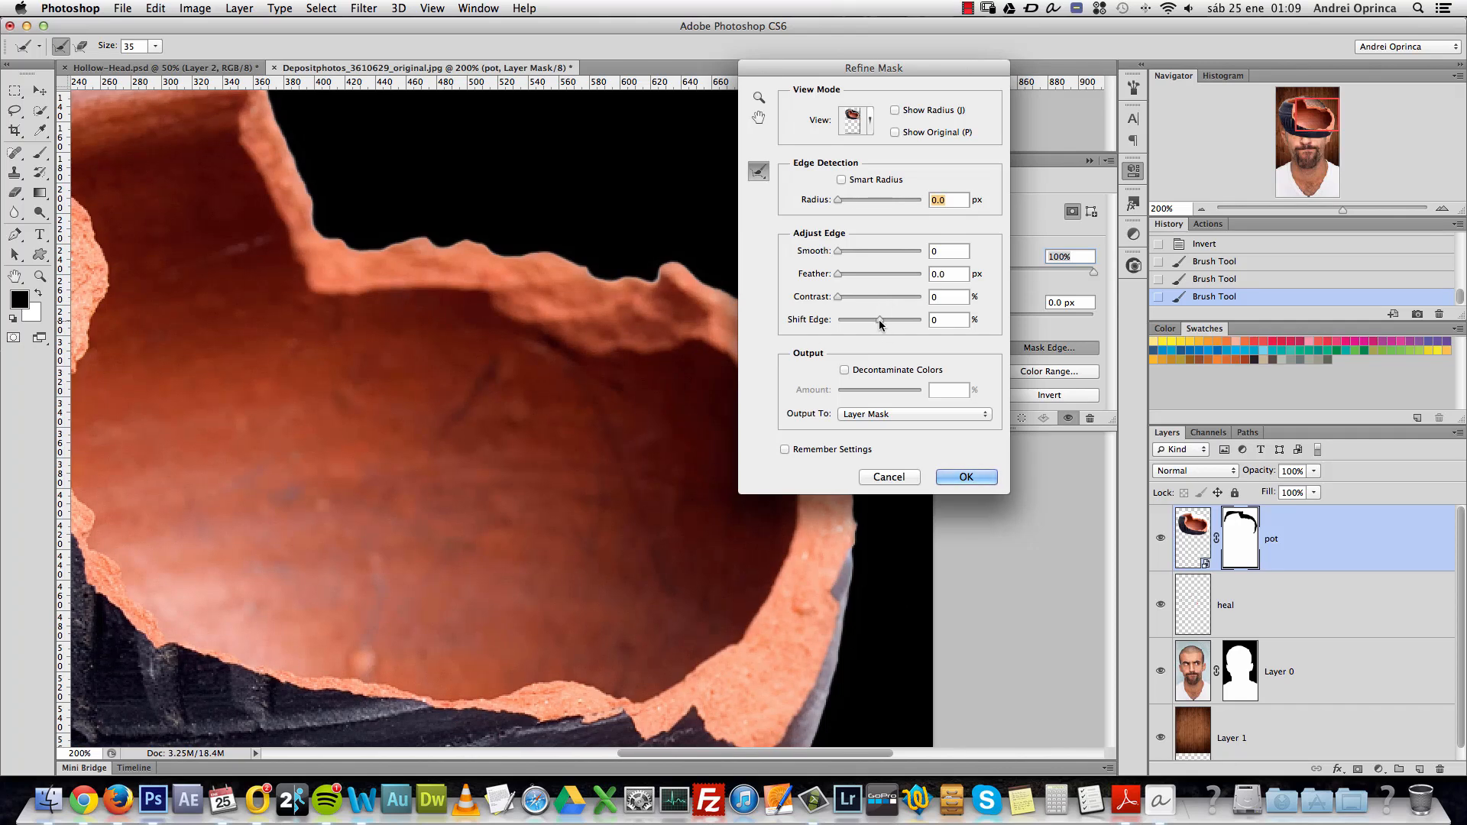
left_click_drag(603, 583, 677, 666)
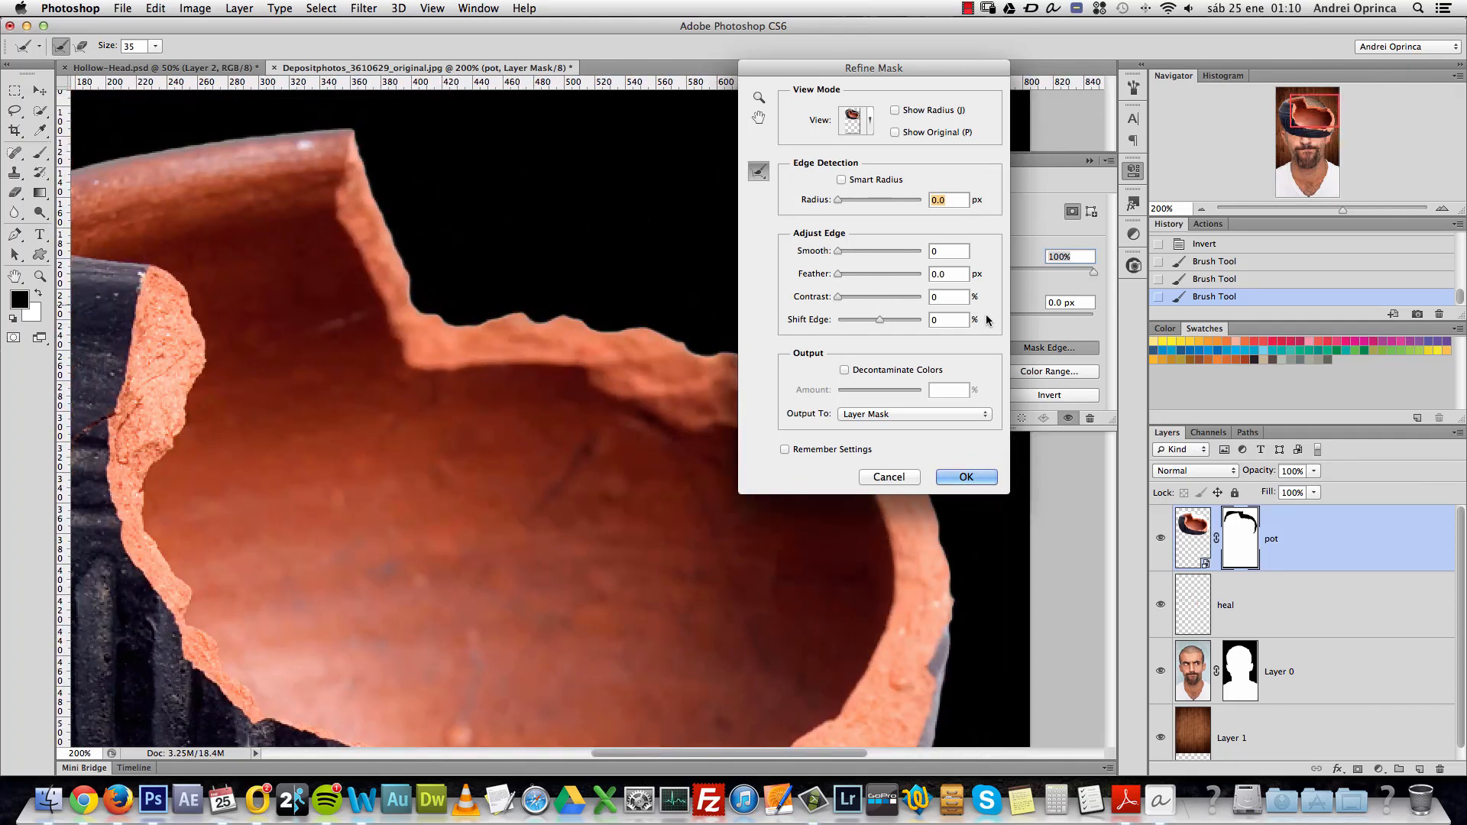
left_click_drag(879, 320, 878, 326)
left_click_drag(837, 274, 846, 300)
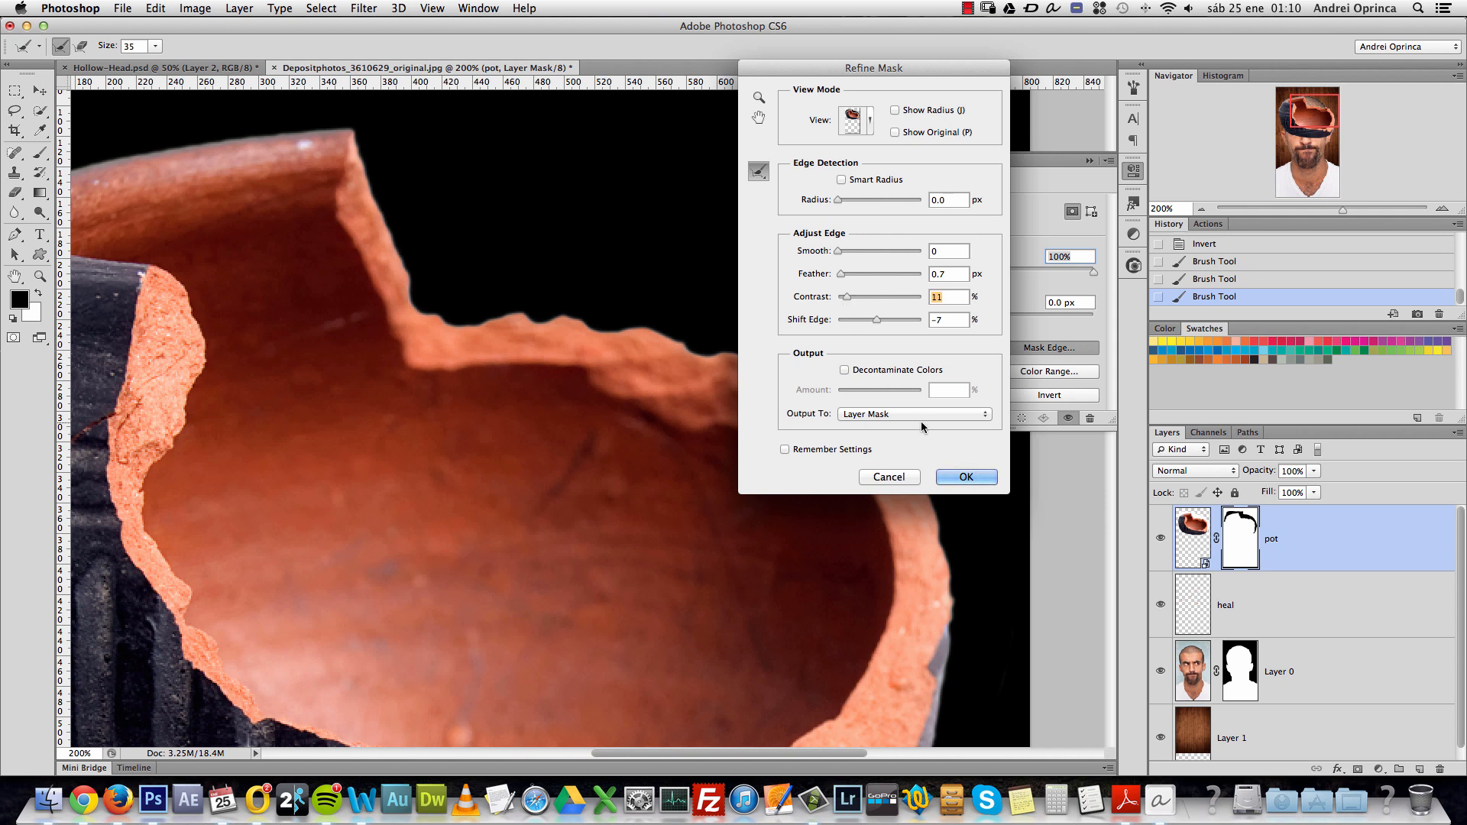
left_click(967, 476)
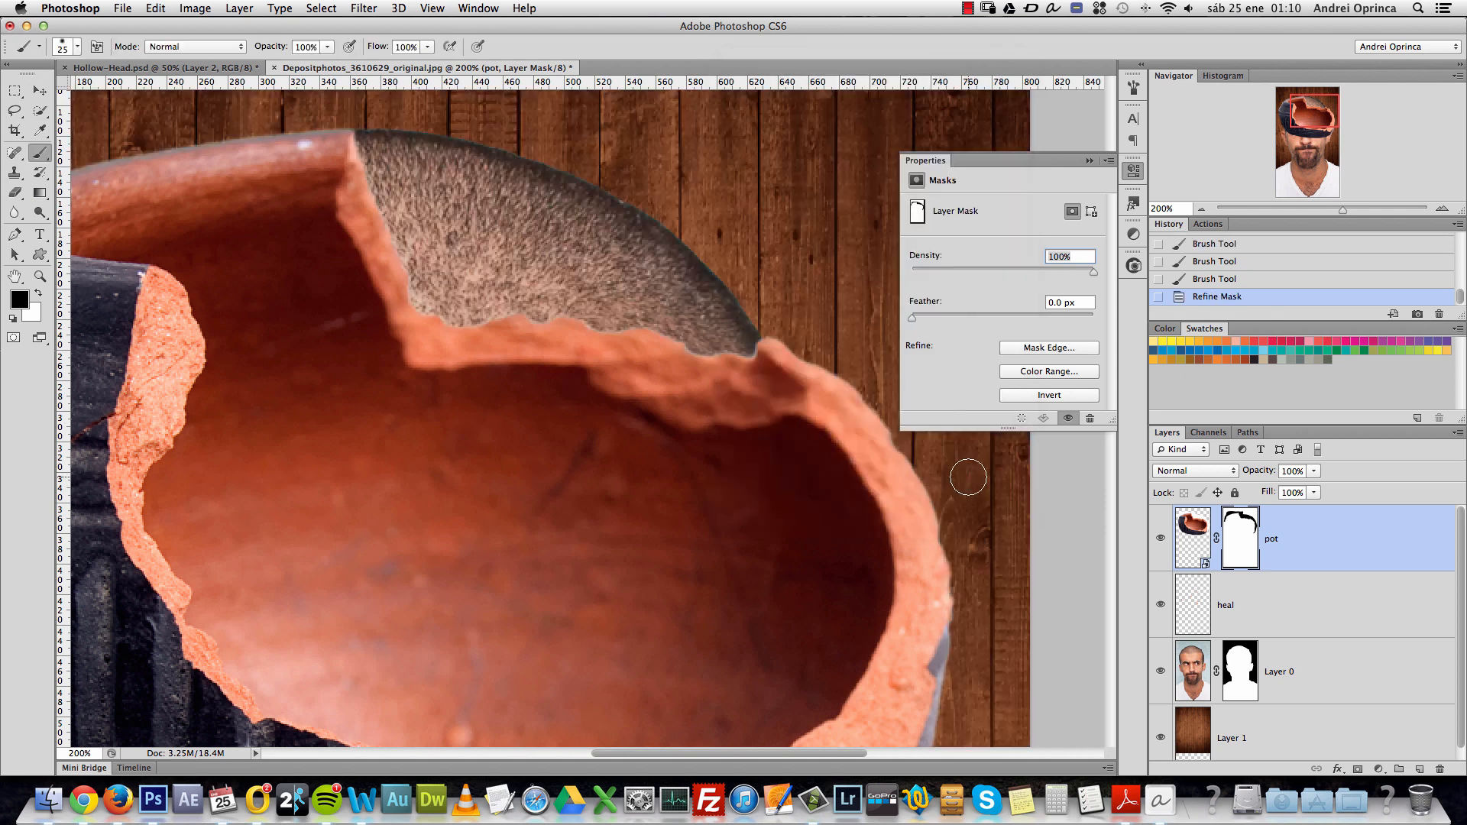
left_click(1088, 160)
Scale the pot down with Free Transform and move it up so it sits over the man's forehead and crown.
left_click_drag(718, 497, 972, 554)
left_click(890, 450, "super")
left_click(892, 456, "alt+super")
left_click(892, 456, "alt+super")
left_click(892, 456, "alt+super")
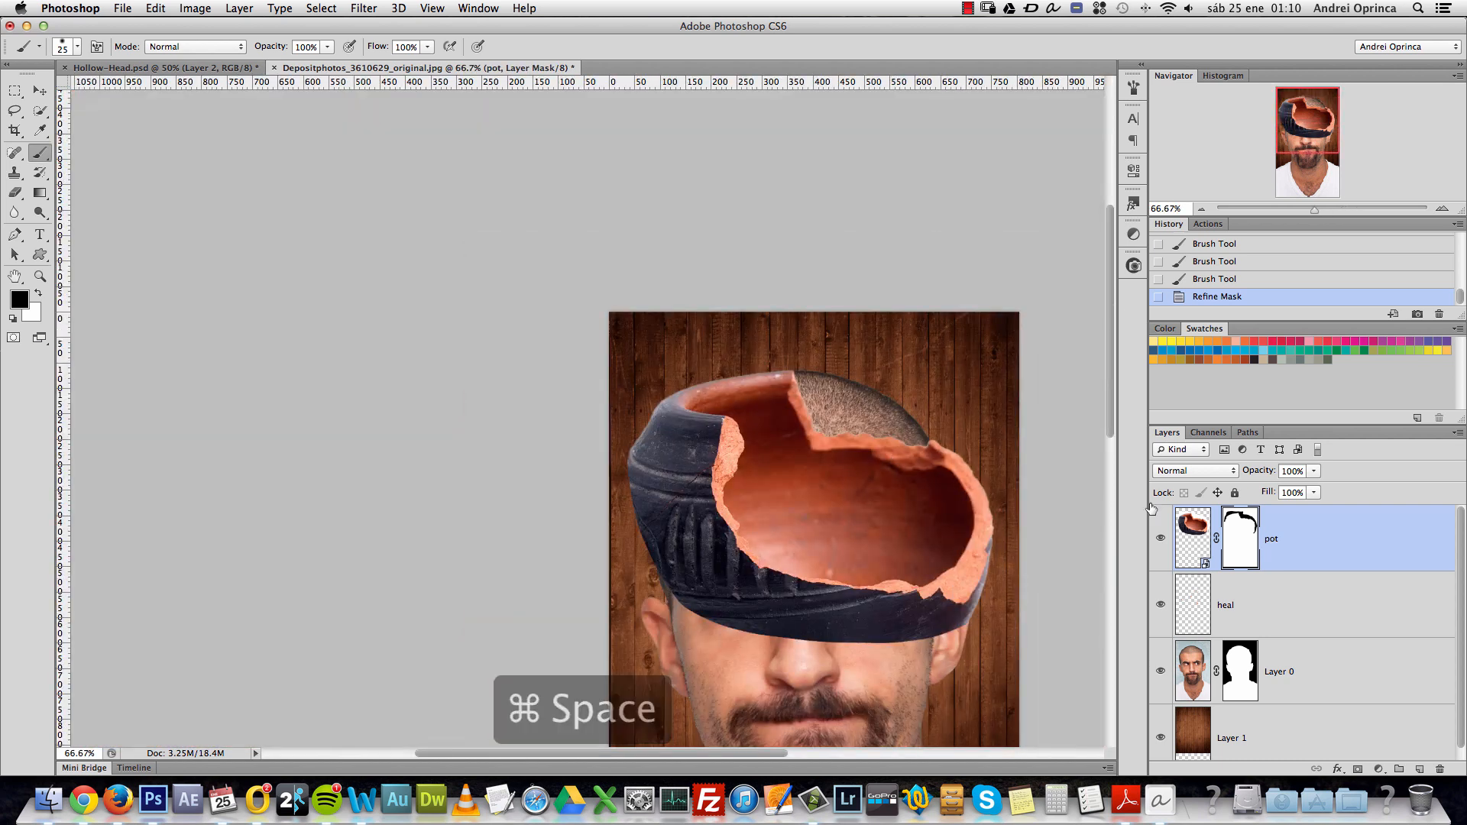
key("super+t")
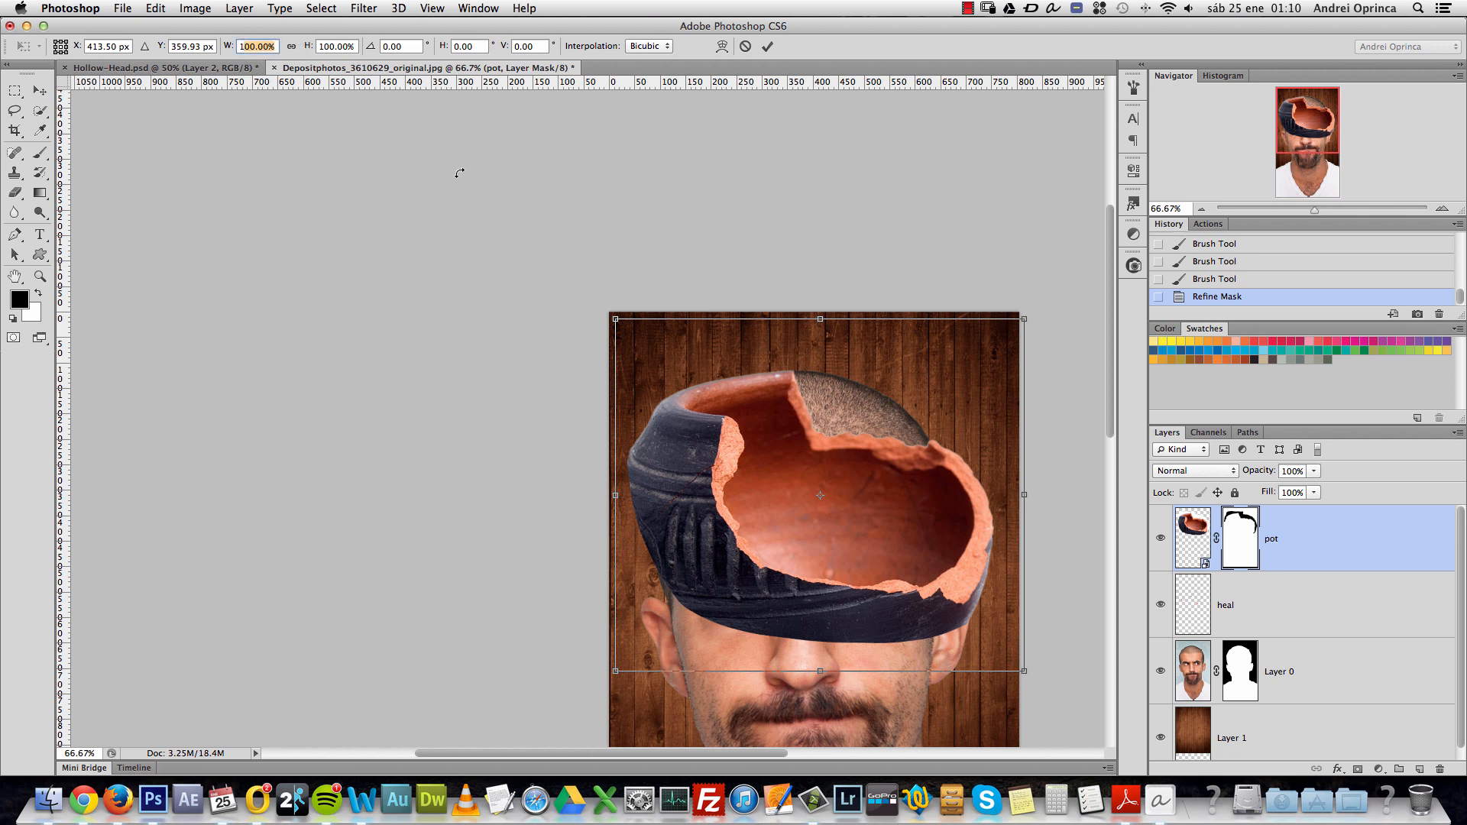
left_click(347, 46)
left_click_drag(1023, 319, 928, 391)
mouse_move(829, 480)
left_mouse_down()
mouse_move(887, 420)
mouse_move(879, 397)
left_mouse_up()
key("Return")
key("b")
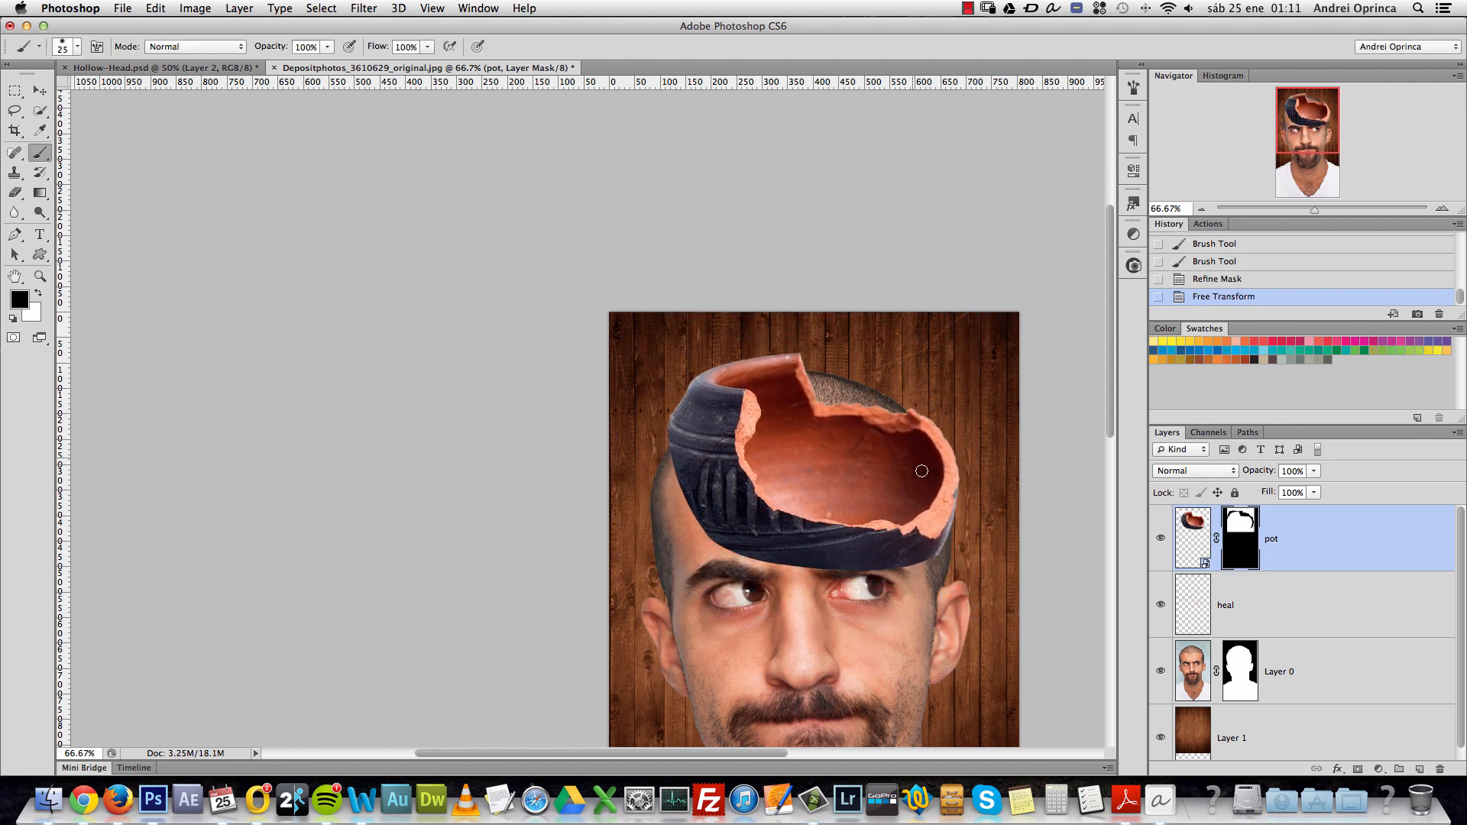
left_click(929, 451, "super")
left_click(923, 524, "alt")
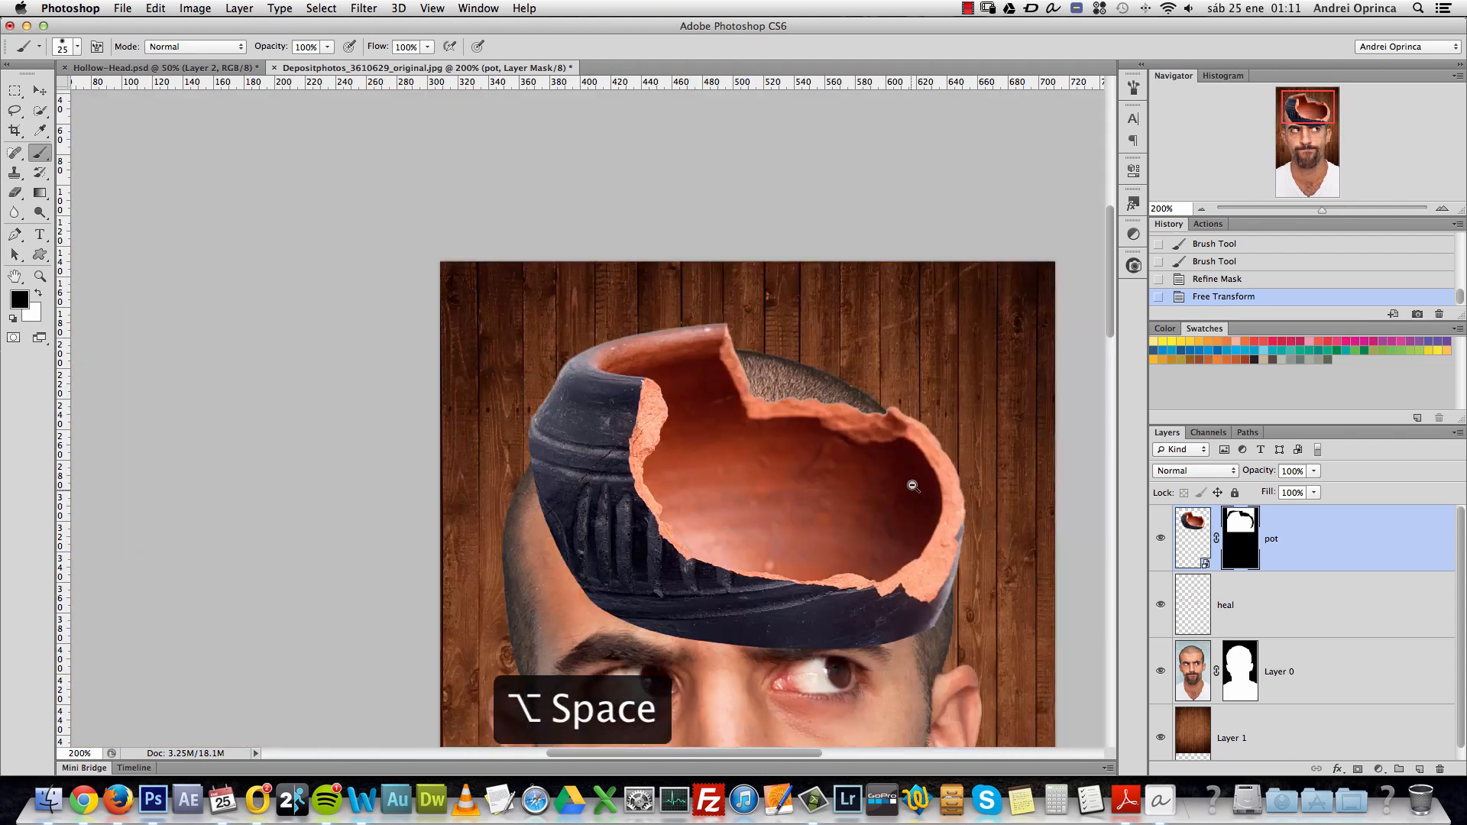
left_click_drag(939, 527, 871, 410)
key("super+t")
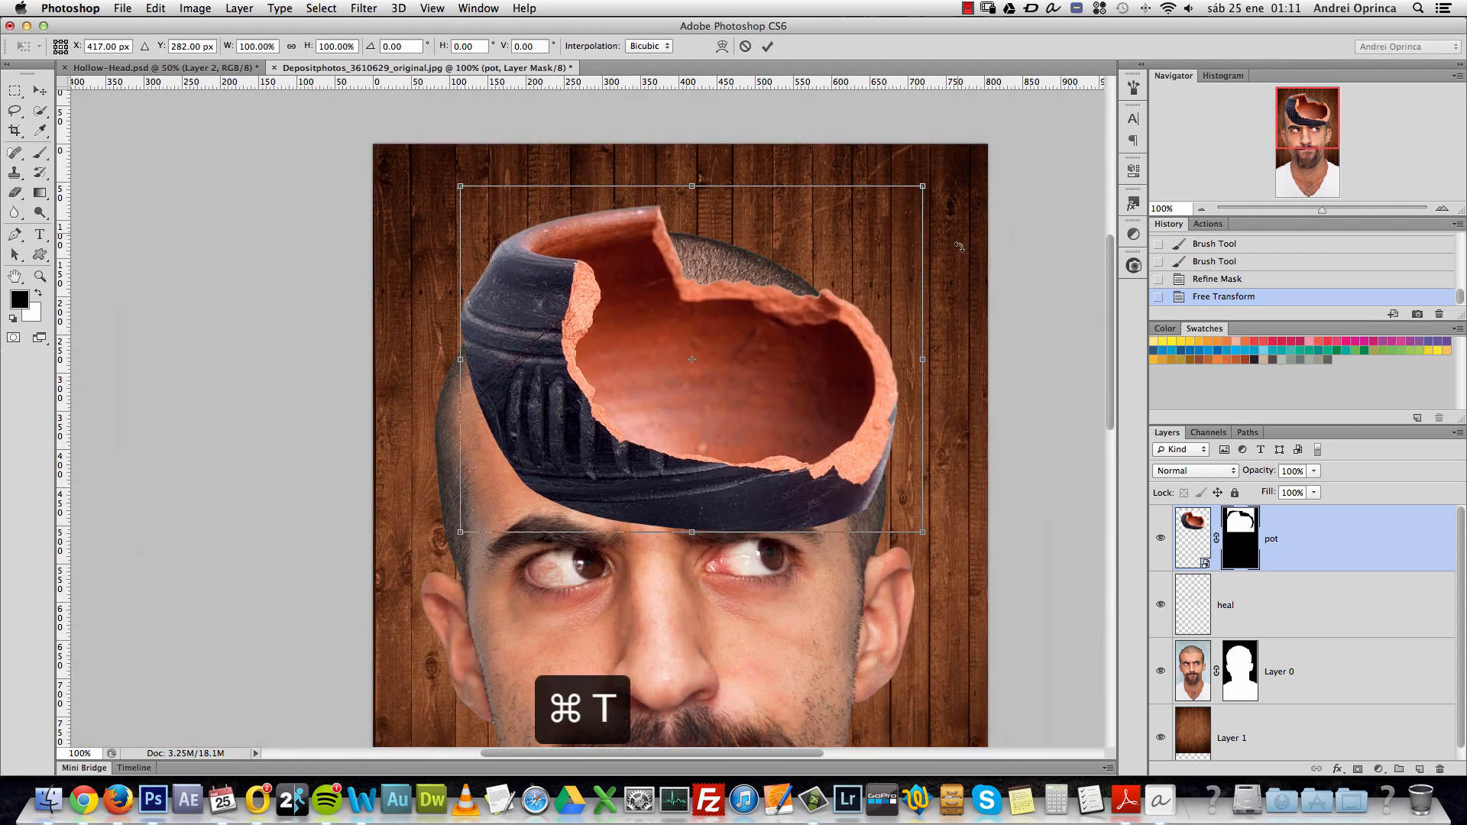
left_click_drag(924, 188, 902, 199)
left_click_drag(802, 349, 819, 357)
left_click_drag(987, 229, 954, 225)
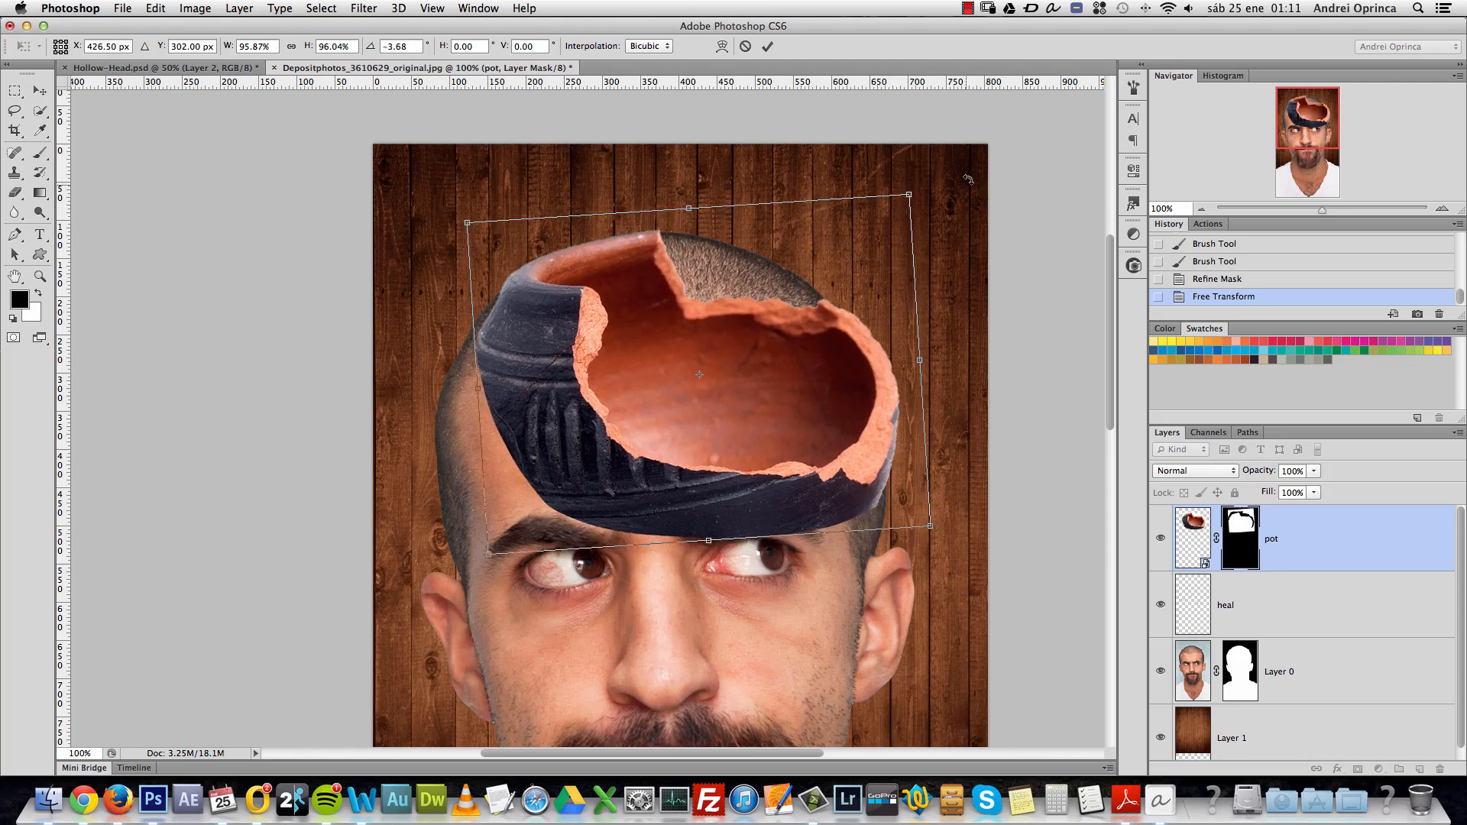
key("Escape")
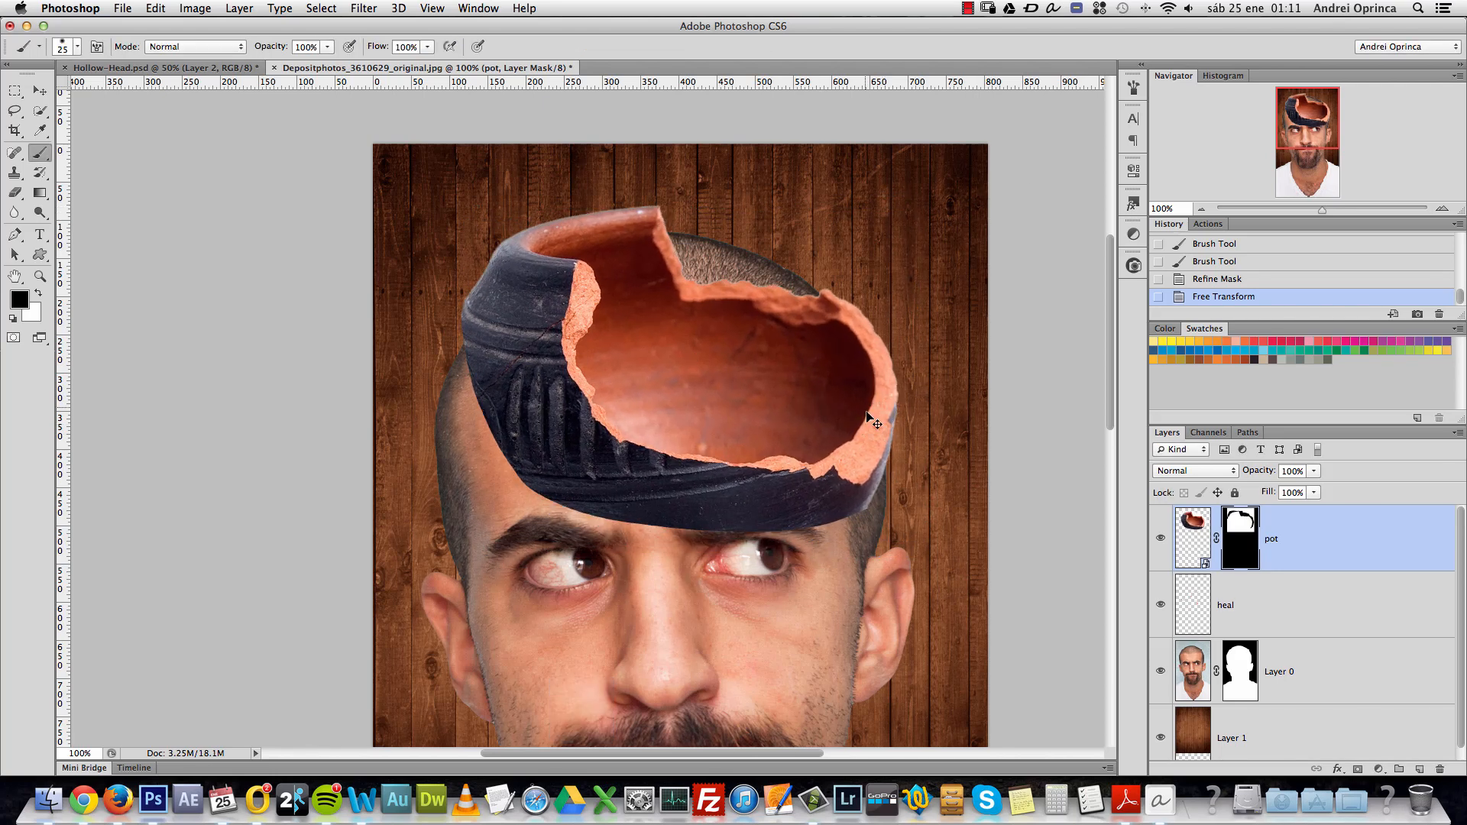
Scale the pot to about 94.7%, rotate it about -7 degrees and position it to follow the top of the head.
key("super+t")
left_click_drag(923, 189, 898, 203)
left_click_drag(812, 327, 834, 334)
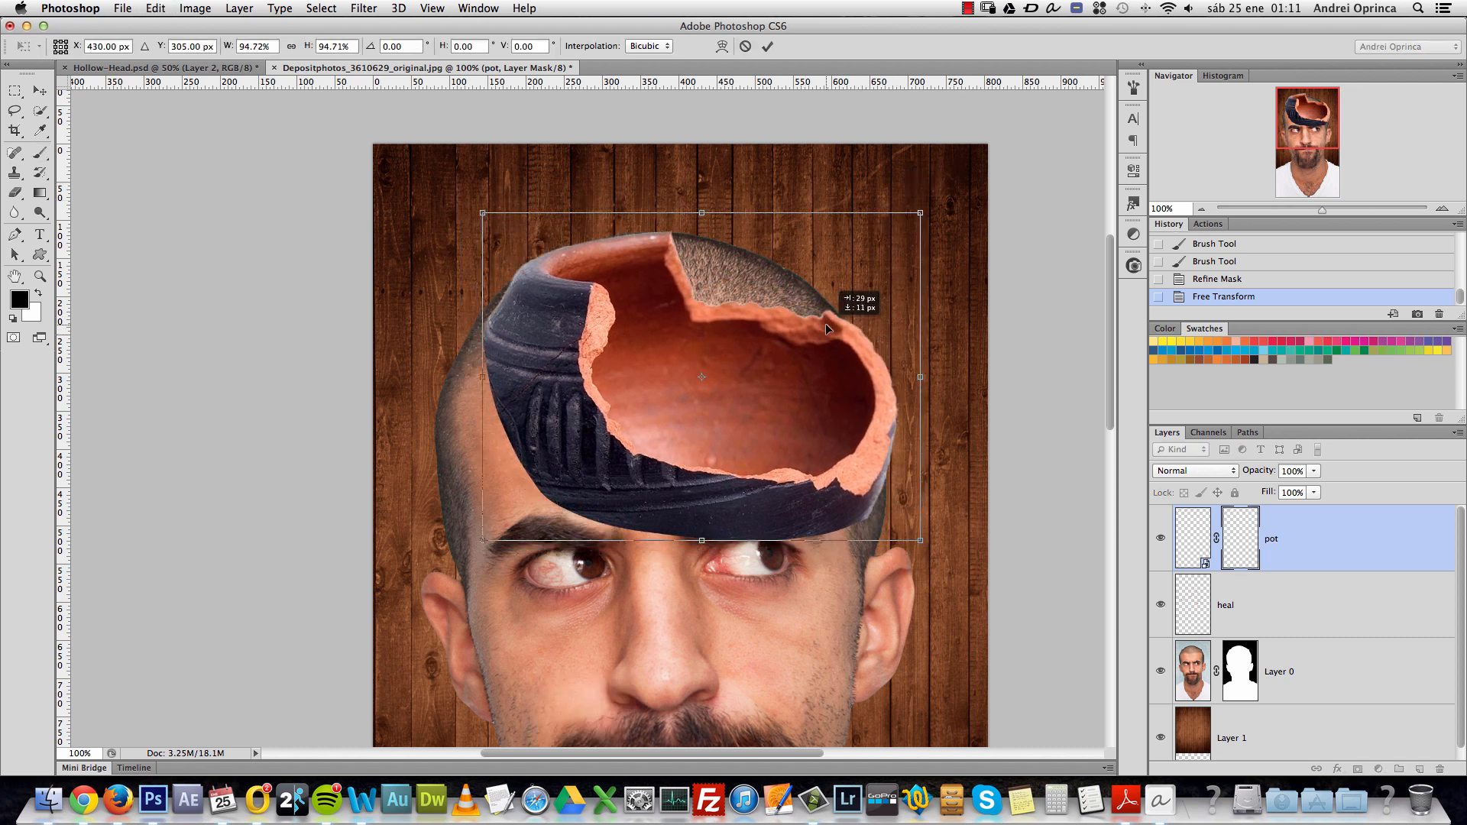
left_click_drag(976, 213, 955, 180)
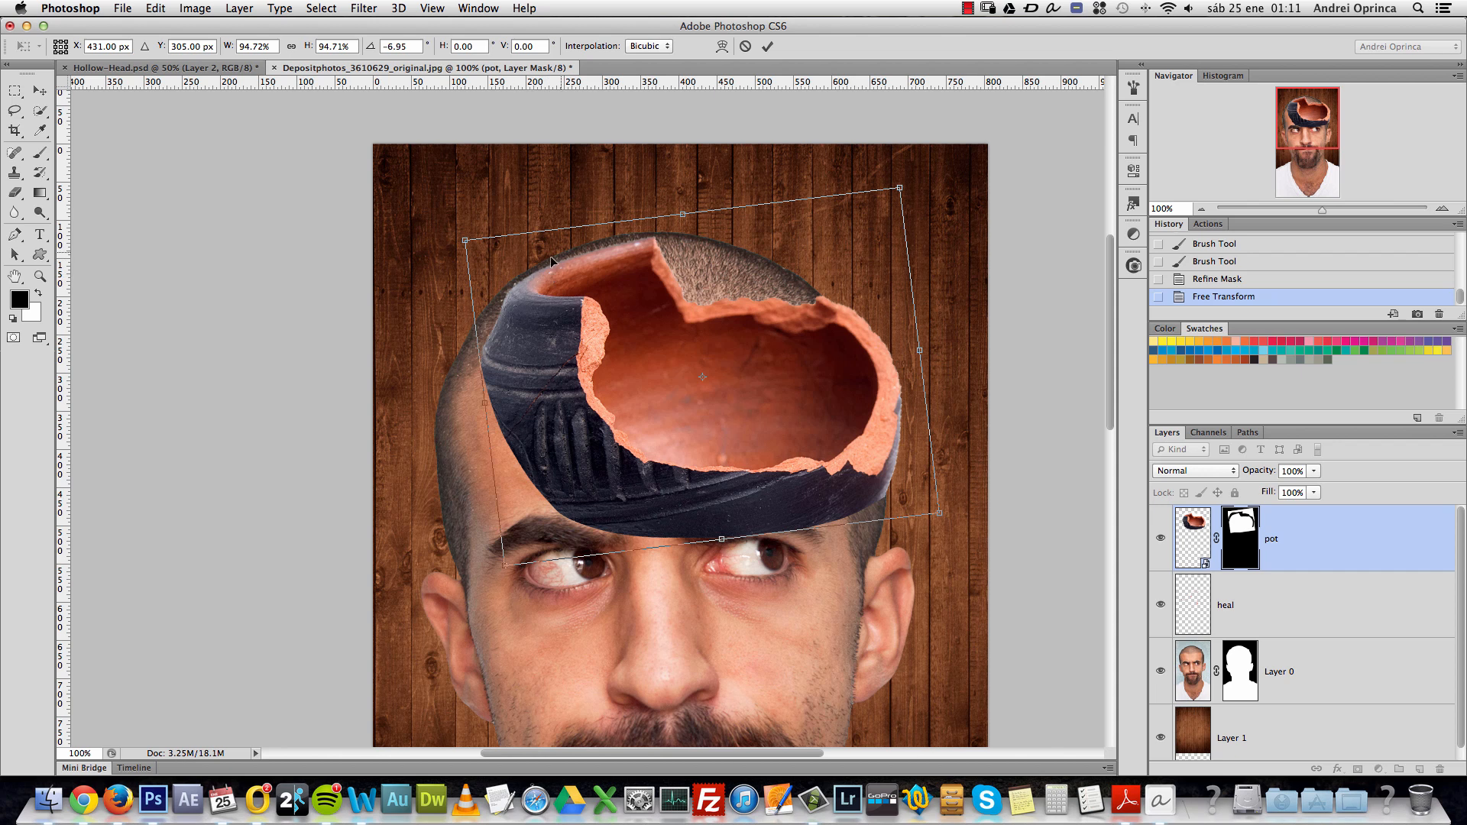
mouse_move(664, 264)
left_mouse_down()
mouse_move(650, 246)
mouse_move(649, 261)
left_mouse_up()
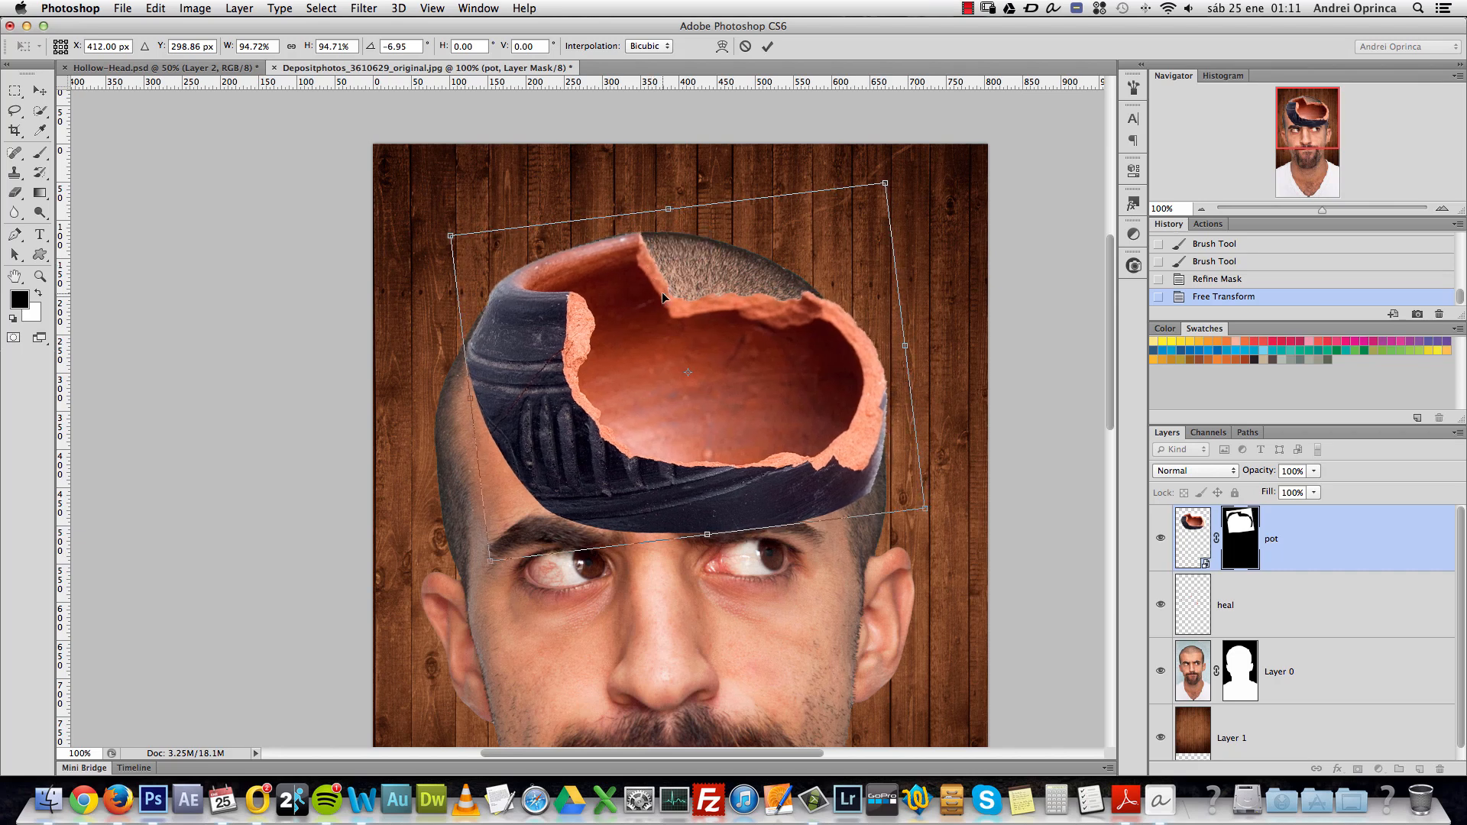
key("Return")
key("b")
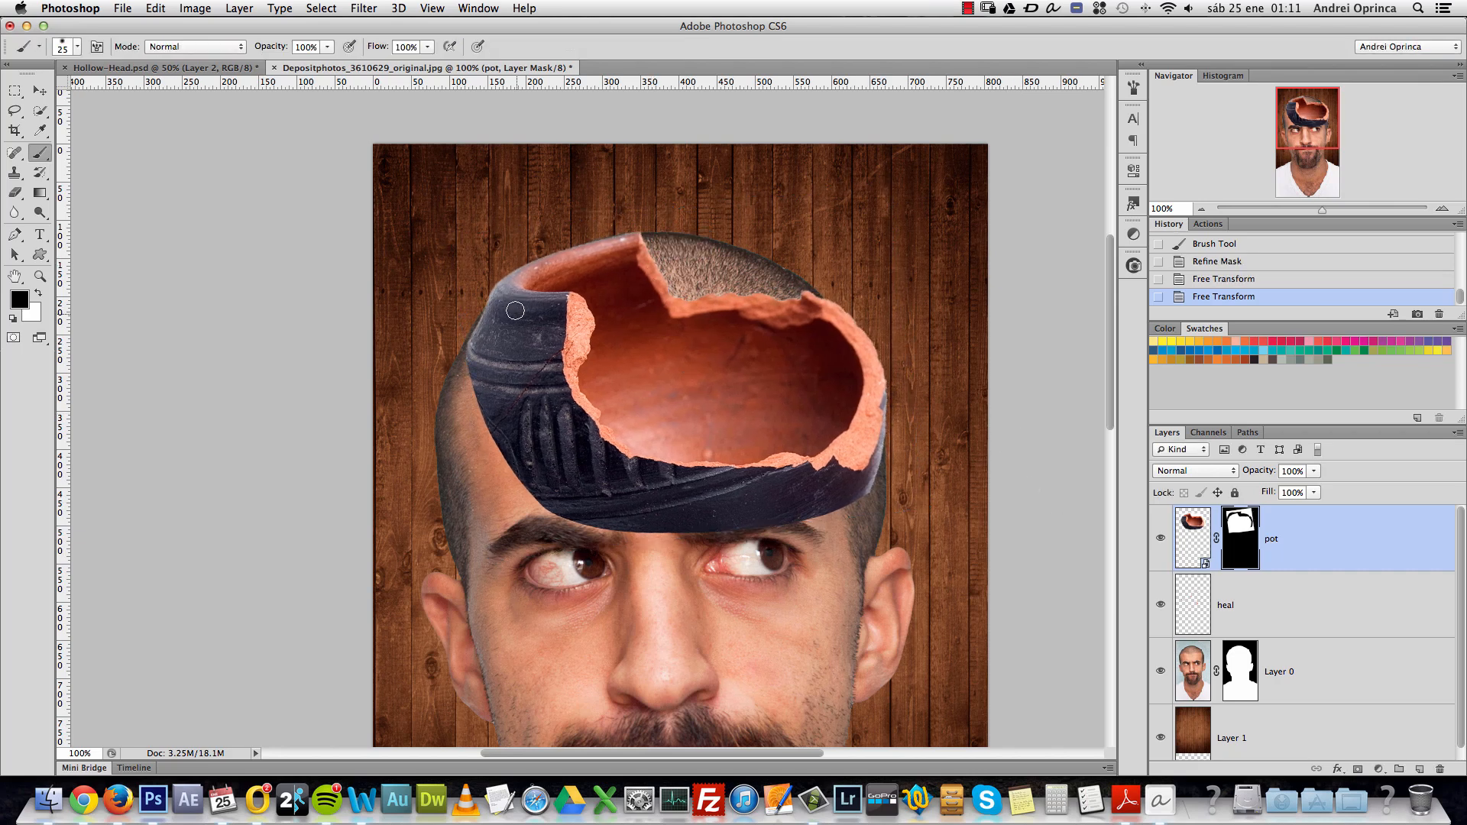
Undo the smart object conversion and paint black on the pot's mask along the lower dark rim over the forehead with a 35 px brush.
key("alt+super+z")
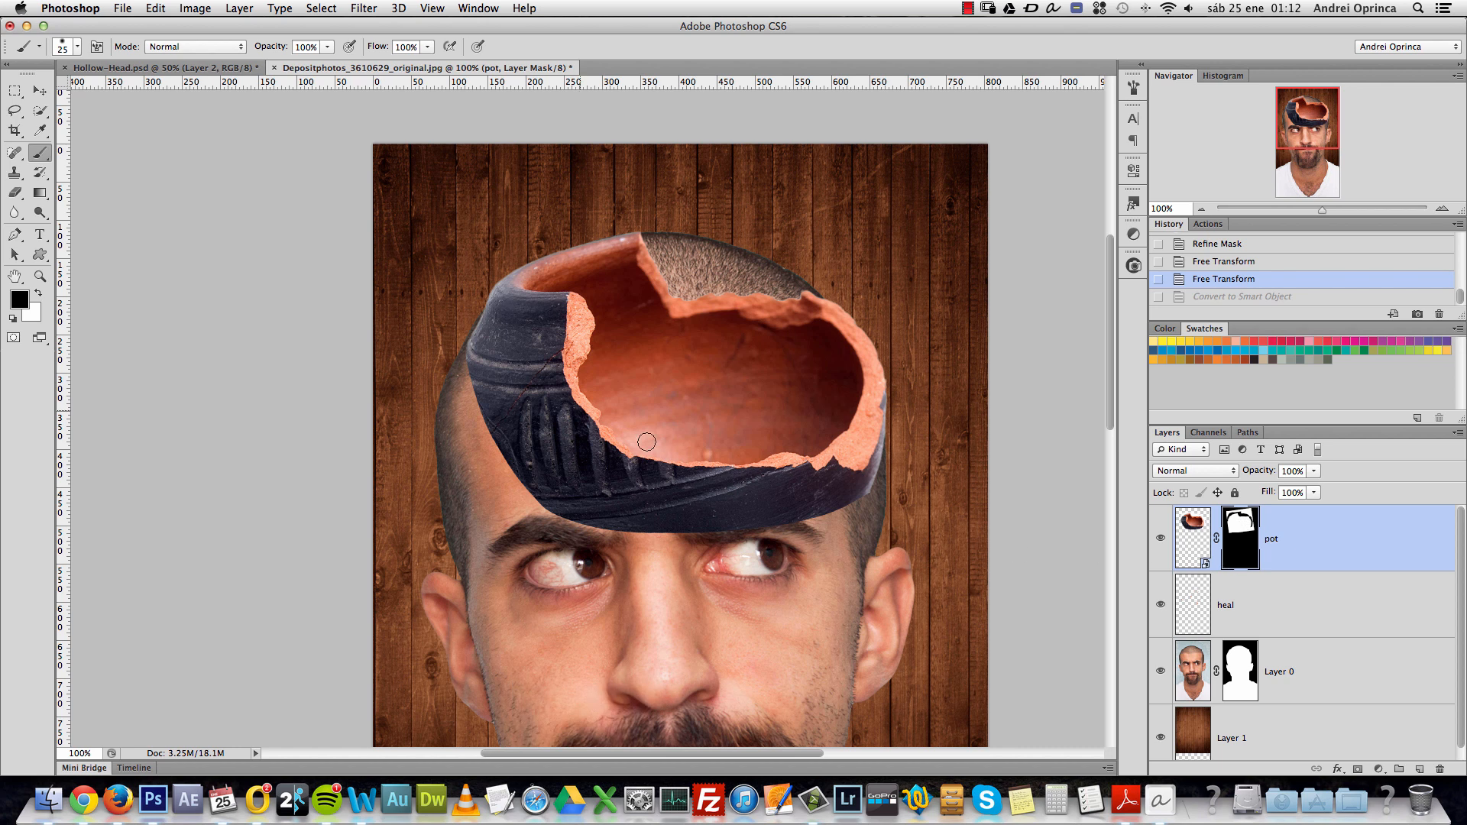
left_click(516, 447, "super")
key("bracketright")
key("bracketright")
mouse_move(484, 357)
left_mouse_down()
mouse_move(474, 396)
mouse_move(460, 392)
mouse_move(466, 361)
mouse_move(523, 378)
mouse_move(538, 468)
mouse_move(524, 472)
mouse_move(509, 438)
mouse_move(629, 584)
mouse_move(589, 520)
mouse_move(723, 595)
mouse_move(726, 607)
mouse_move(646, 616)
mouse_move(727, 653)
left_mouse_up()
scroll(726, 611, "right", 10)
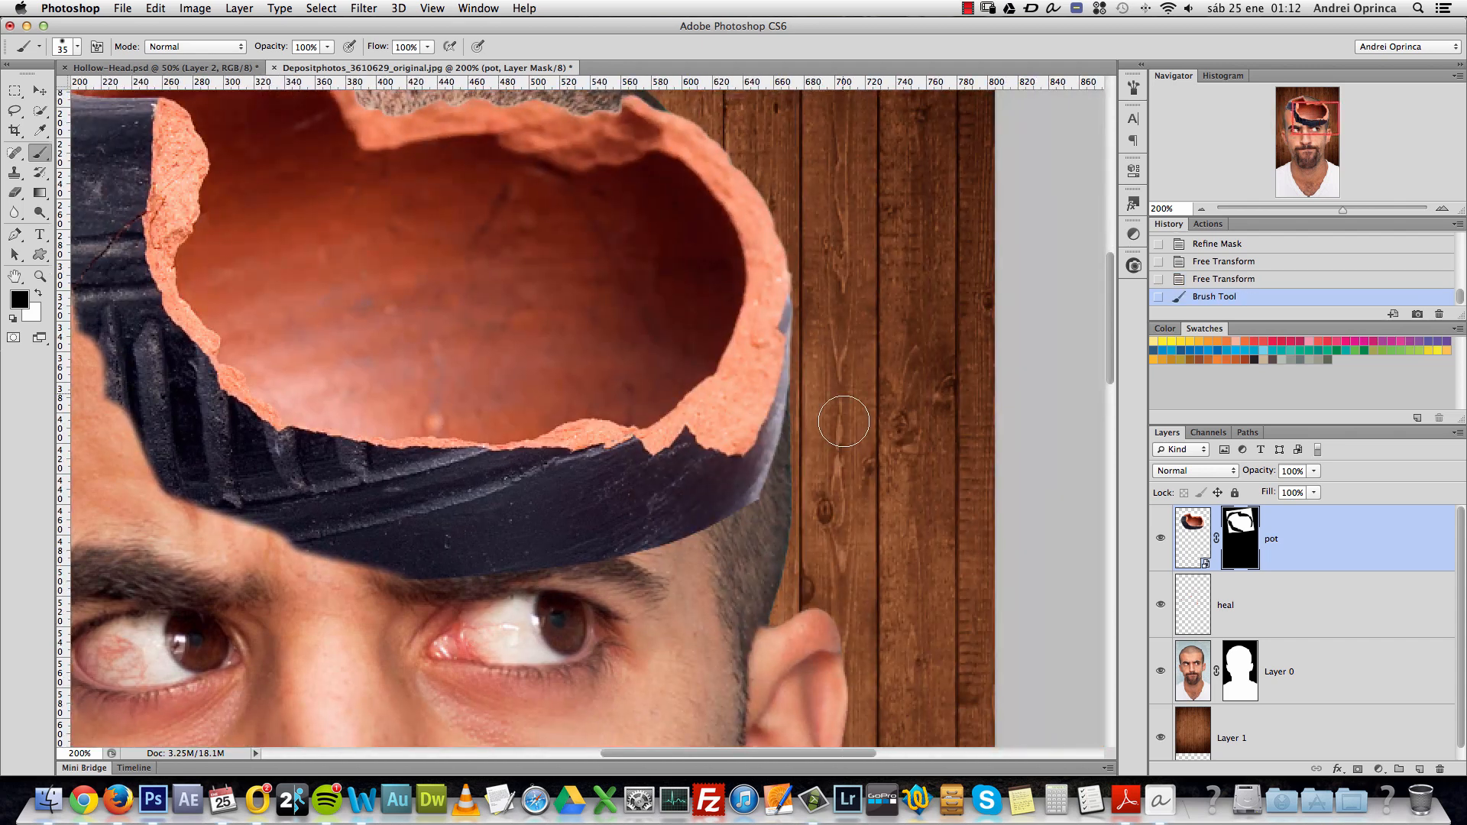
left_click_drag(681, 529, 950, 649)
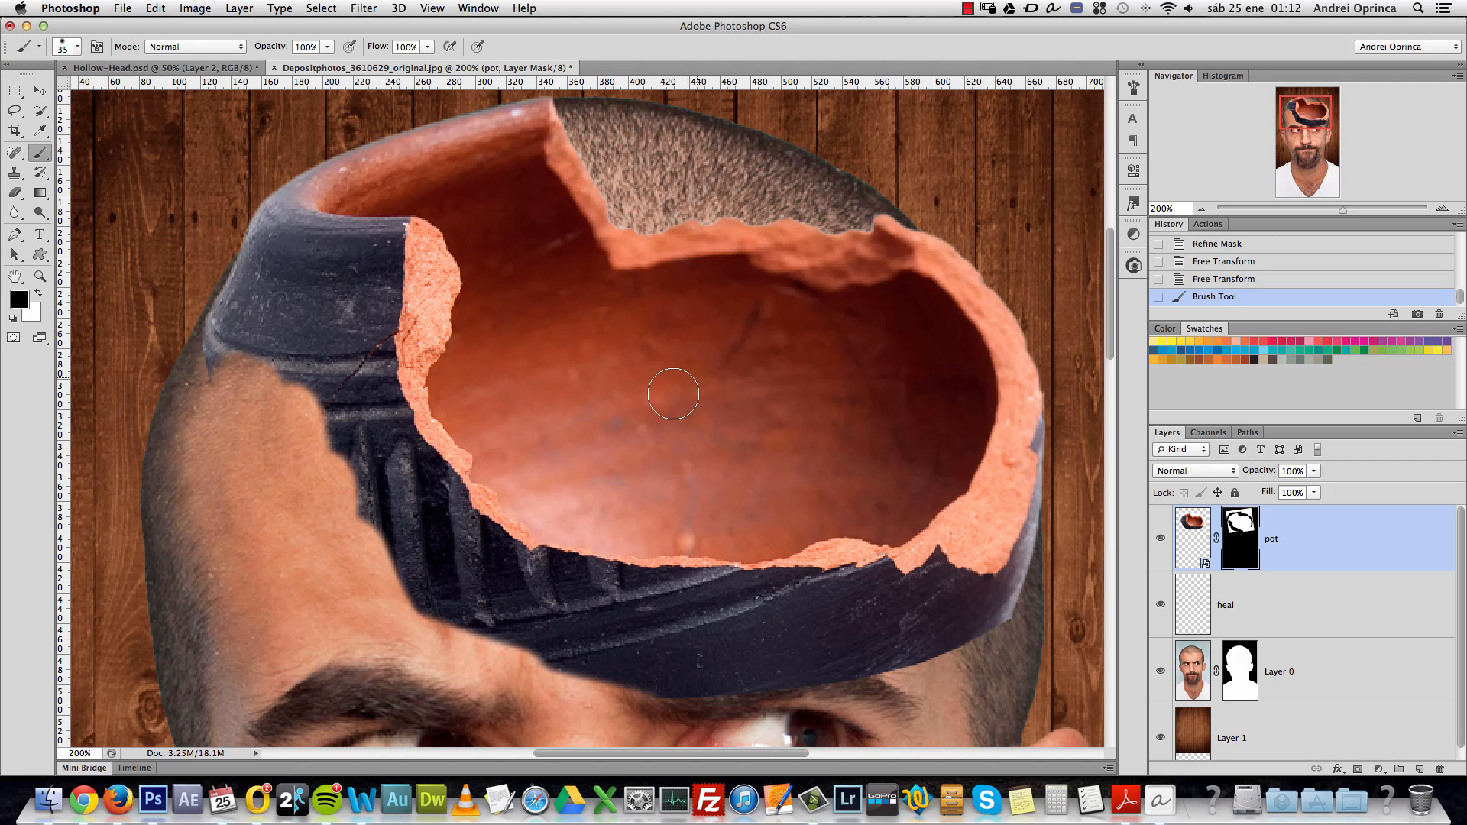
Select the pot's dark outer surface up to the broken orange edge with the Quick Selection tool.
left_click(47, 114)
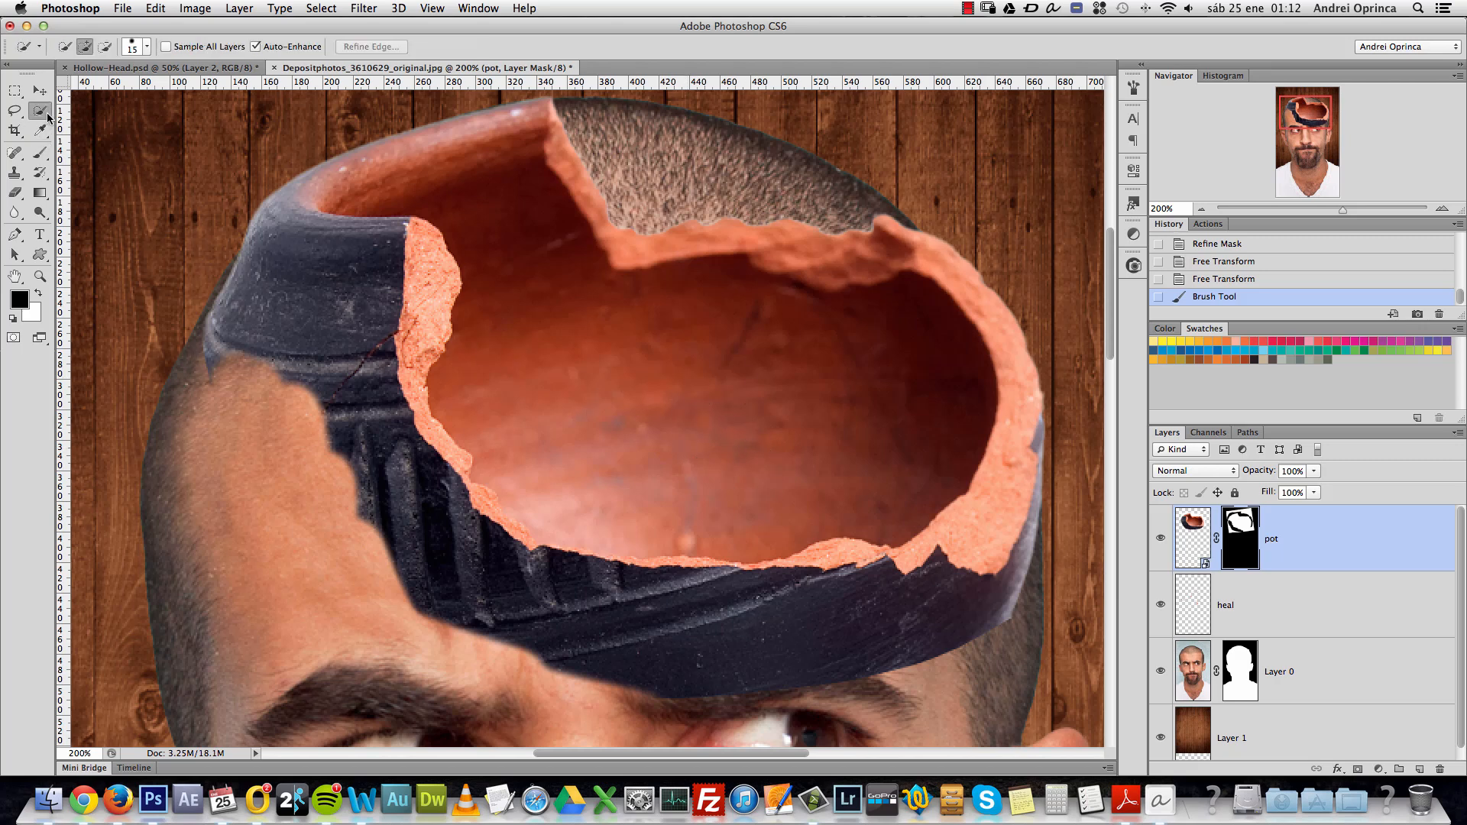
mouse_move(388, 395)
left_mouse_down()
mouse_move(434, 506)
mouse_move(401, 488)
mouse_move(374, 368)
mouse_move(383, 311)
left_mouse_up()
mouse_move(448, 524)
left_mouse_down()
mouse_move(524, 599)
mouse_move(813, 629)
left_mouse_up()
mouse_move(1028, 546)
left_mouse_down()
mouse_move(1048, 486)
mouse_move(1039, 529)
mouse_move(1048, 456)
left_mouse_up()
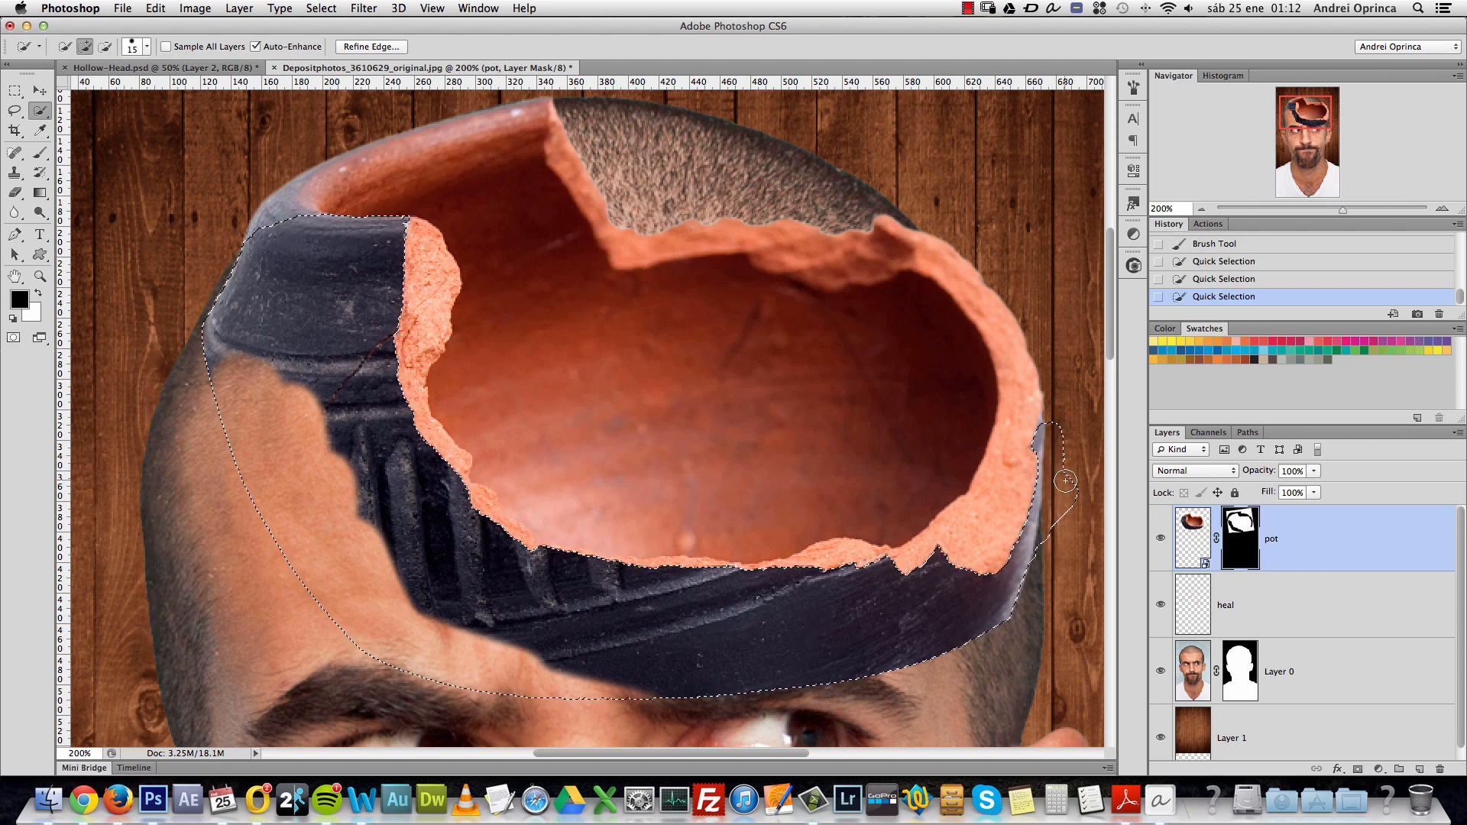
key("super+space")
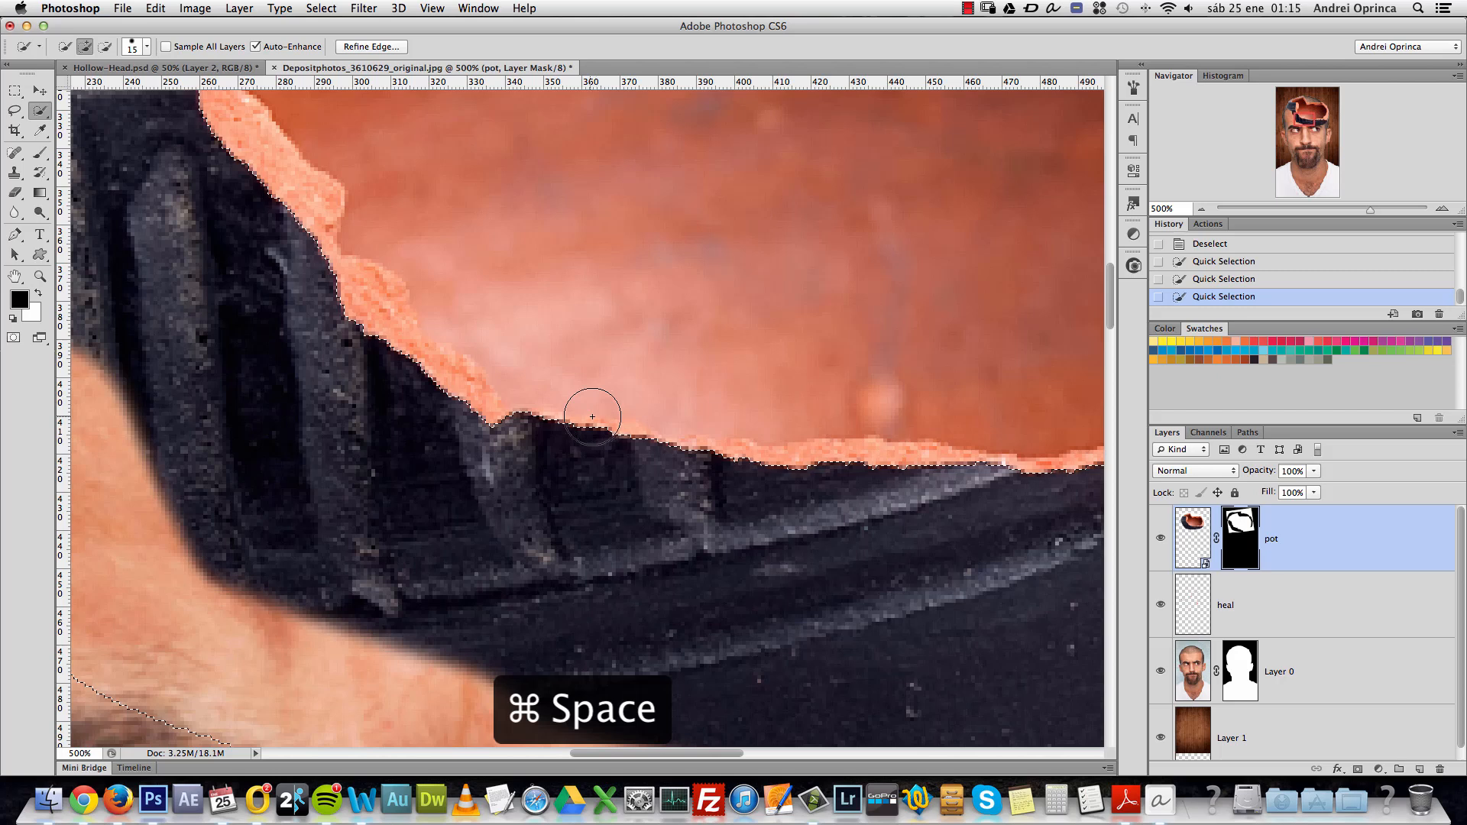
left_click_drag(592, 416, 603, 524)
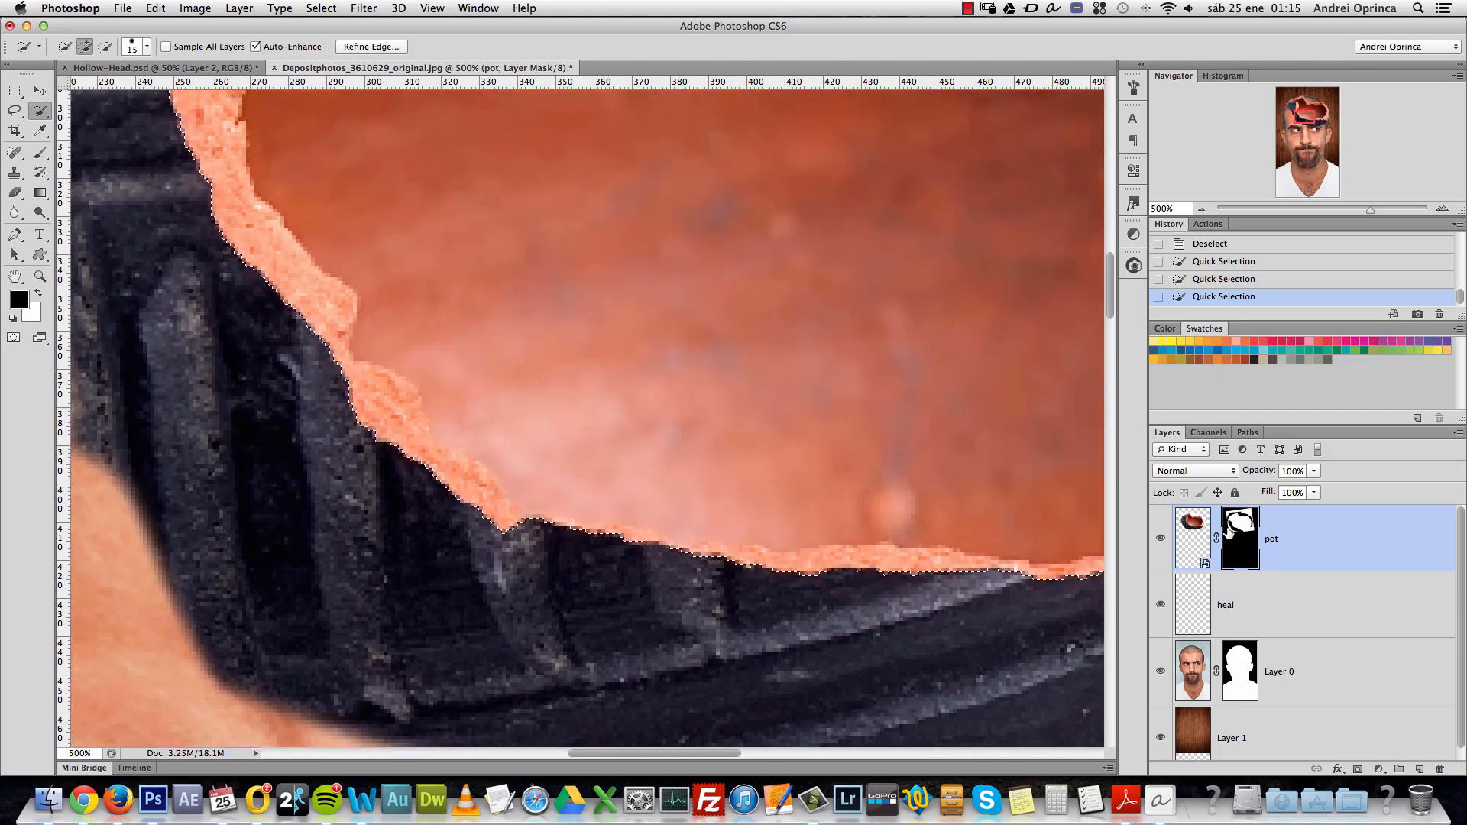
Try hiding the selected dark outer surface by filling it with black on the pot layer's mask, and deselect.
key("alt+BackSpace")
key("super+d")
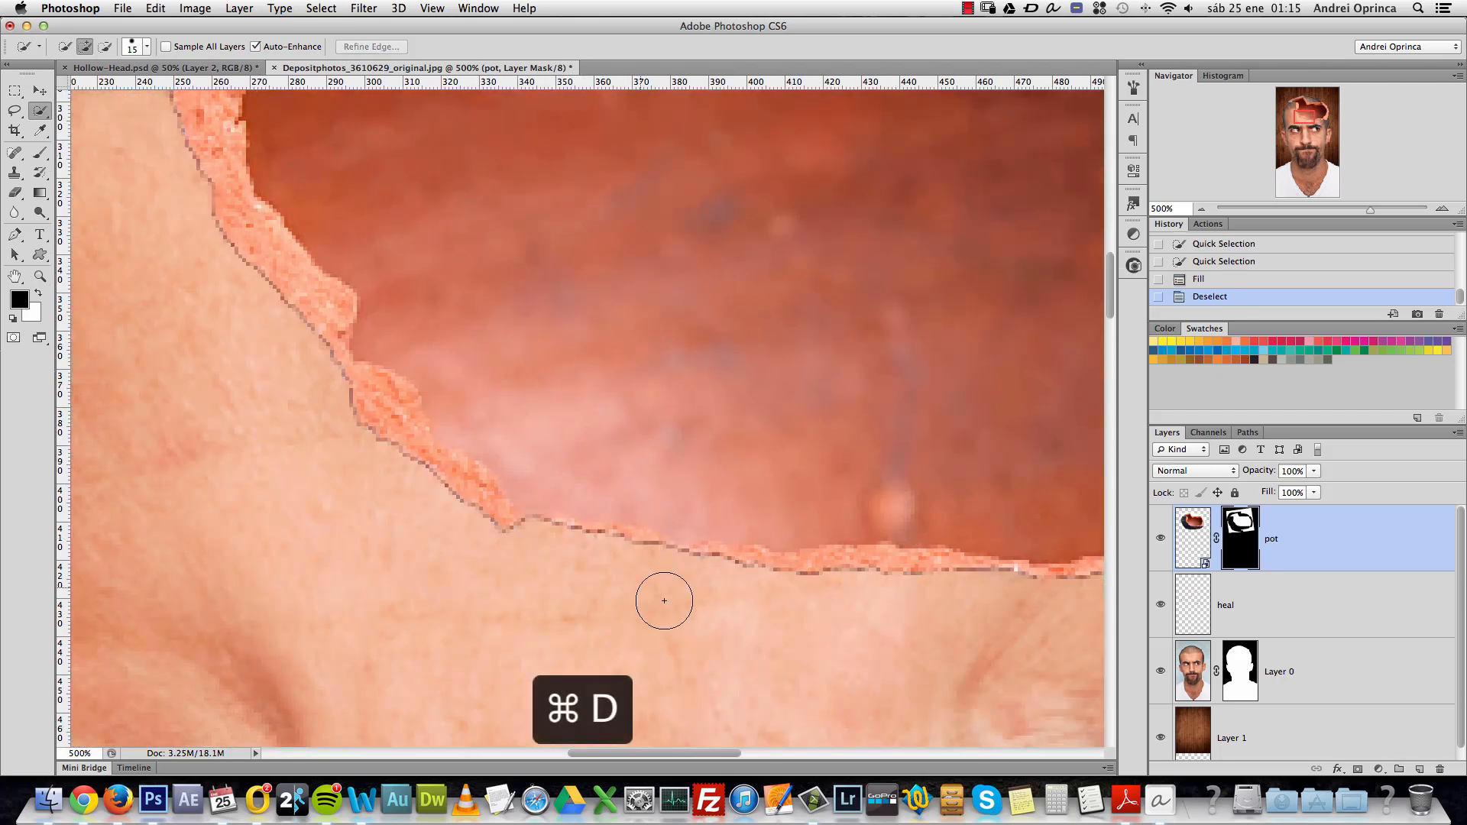
key("v")
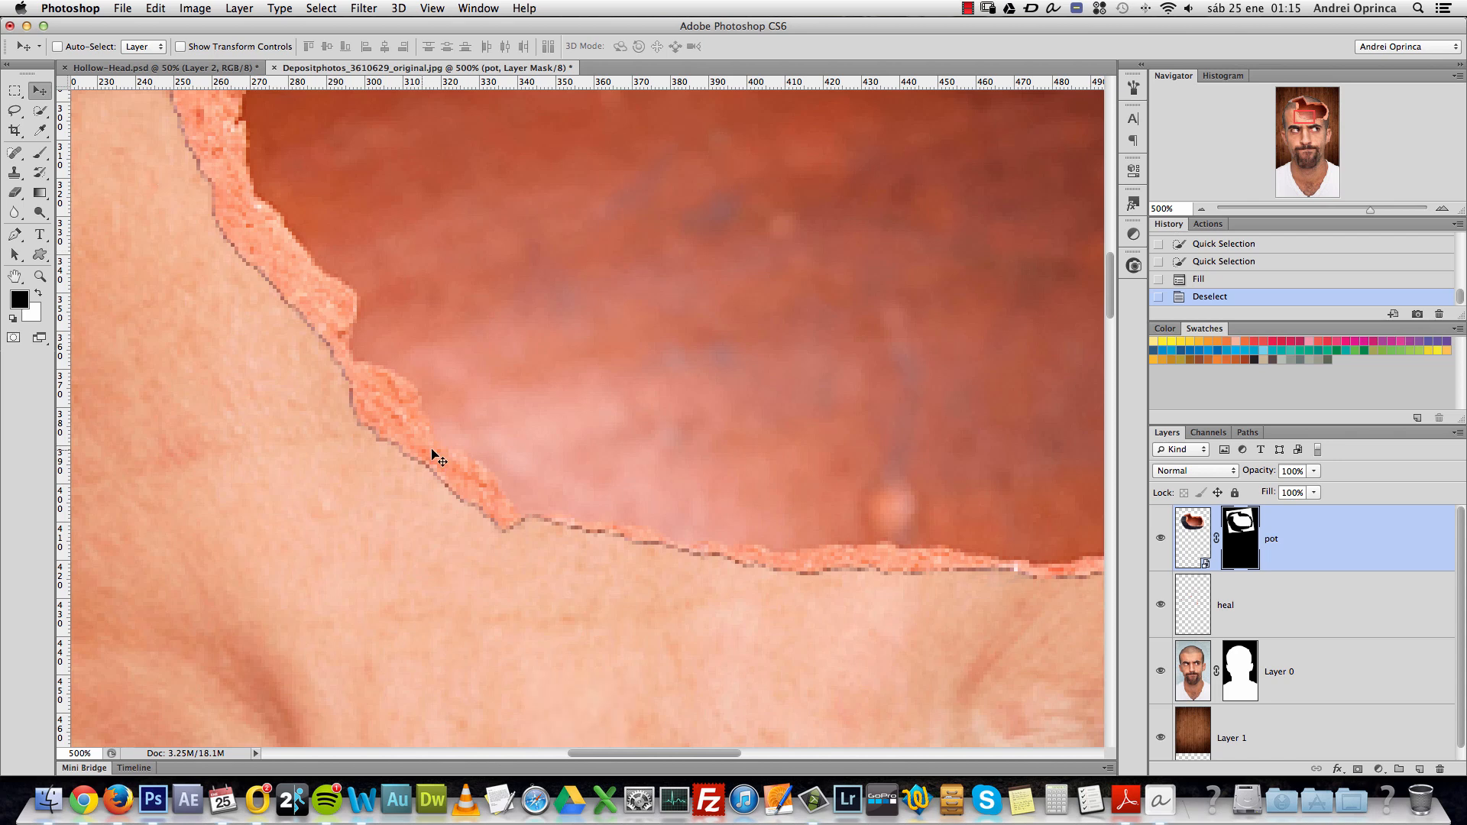
Inspect the pot's broken edge against the forehead, and undo the deselection and the mask fill.
key("super+1")
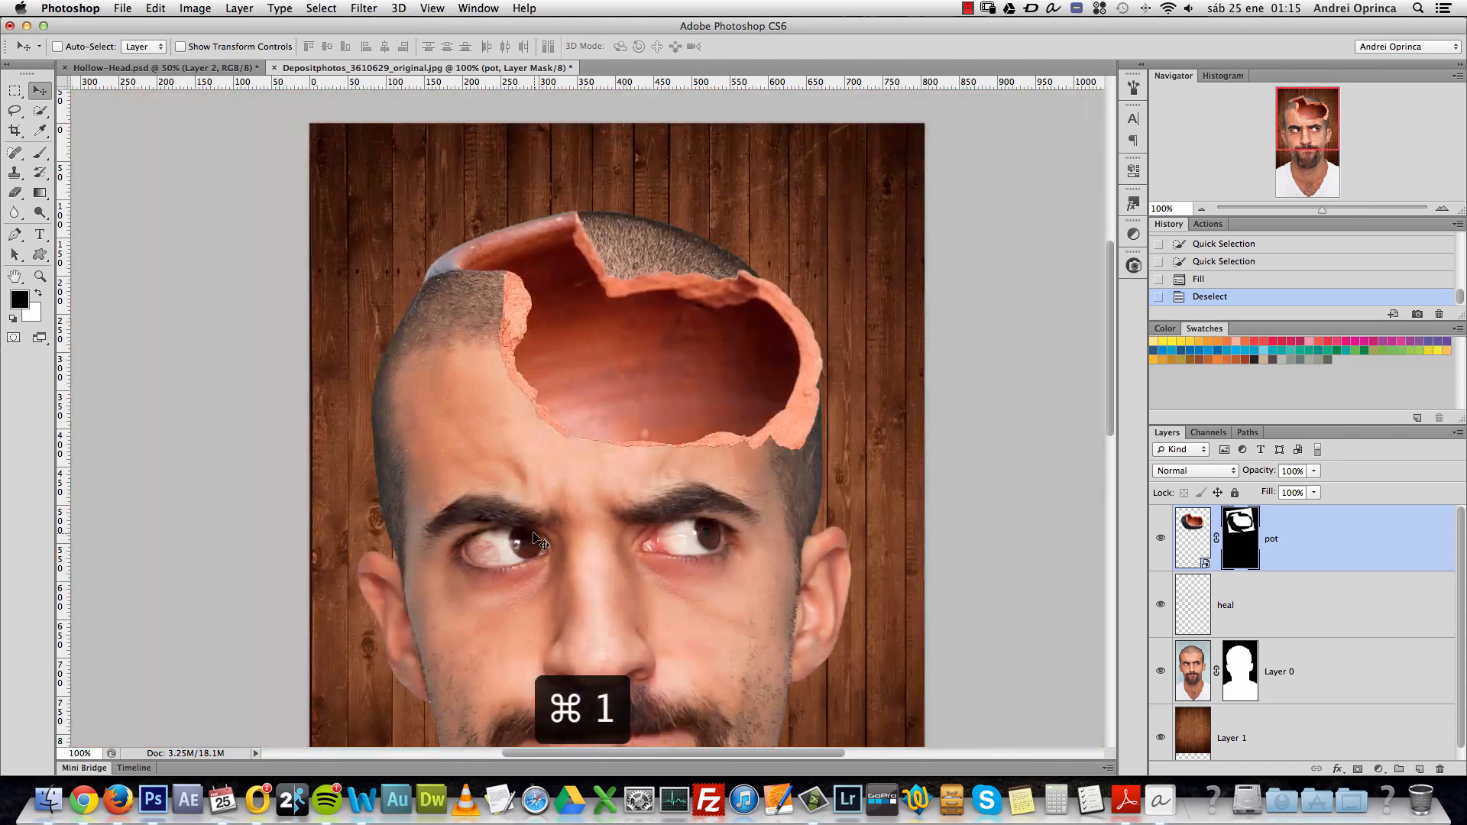
left_click(532, 464, "super")
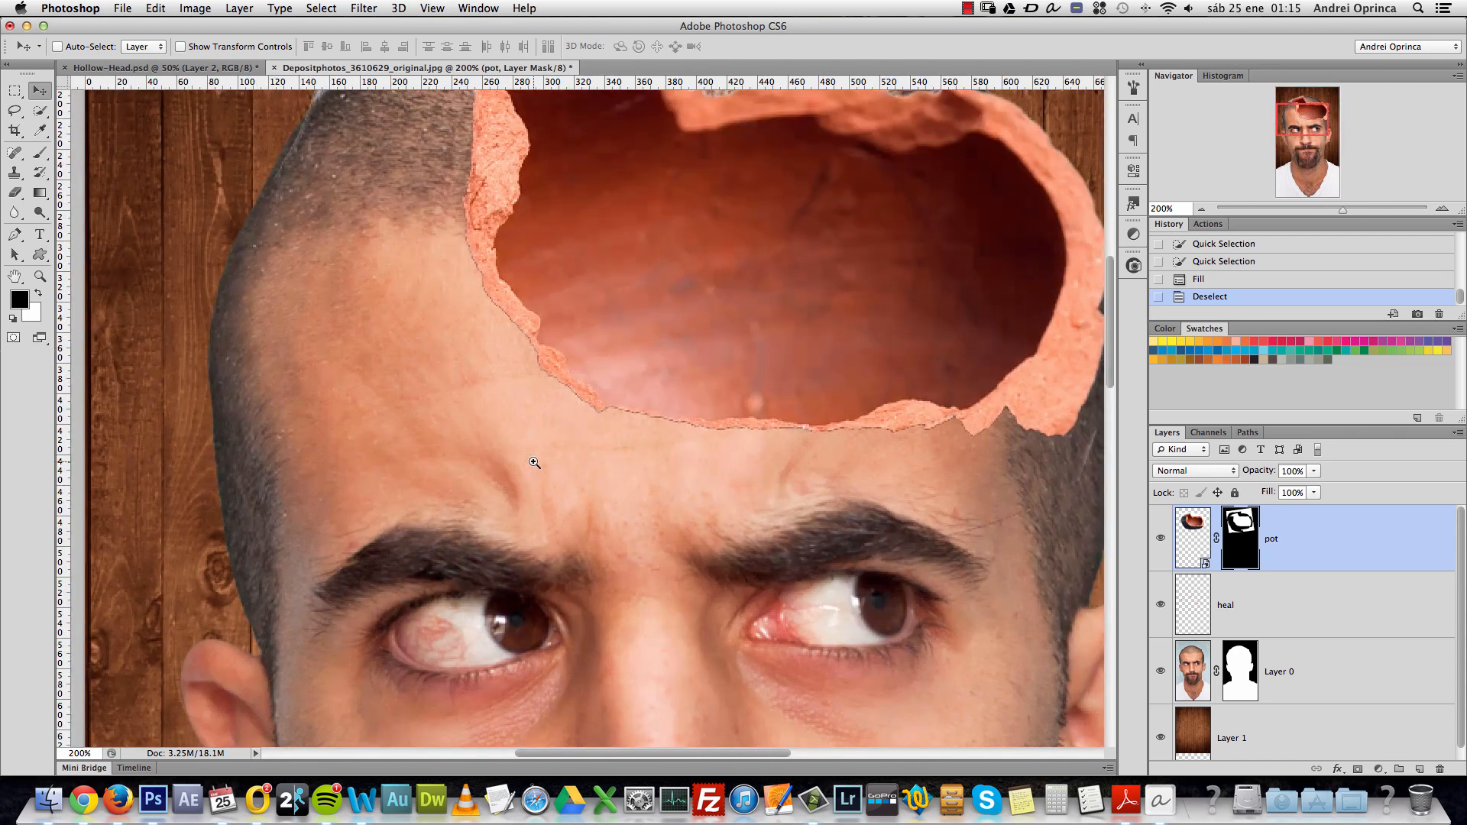
left_click(534, 461, "alt")
left_click(534, 461, "alt")
left_click(673, 452, "super")
left_click(676, 449, "super")
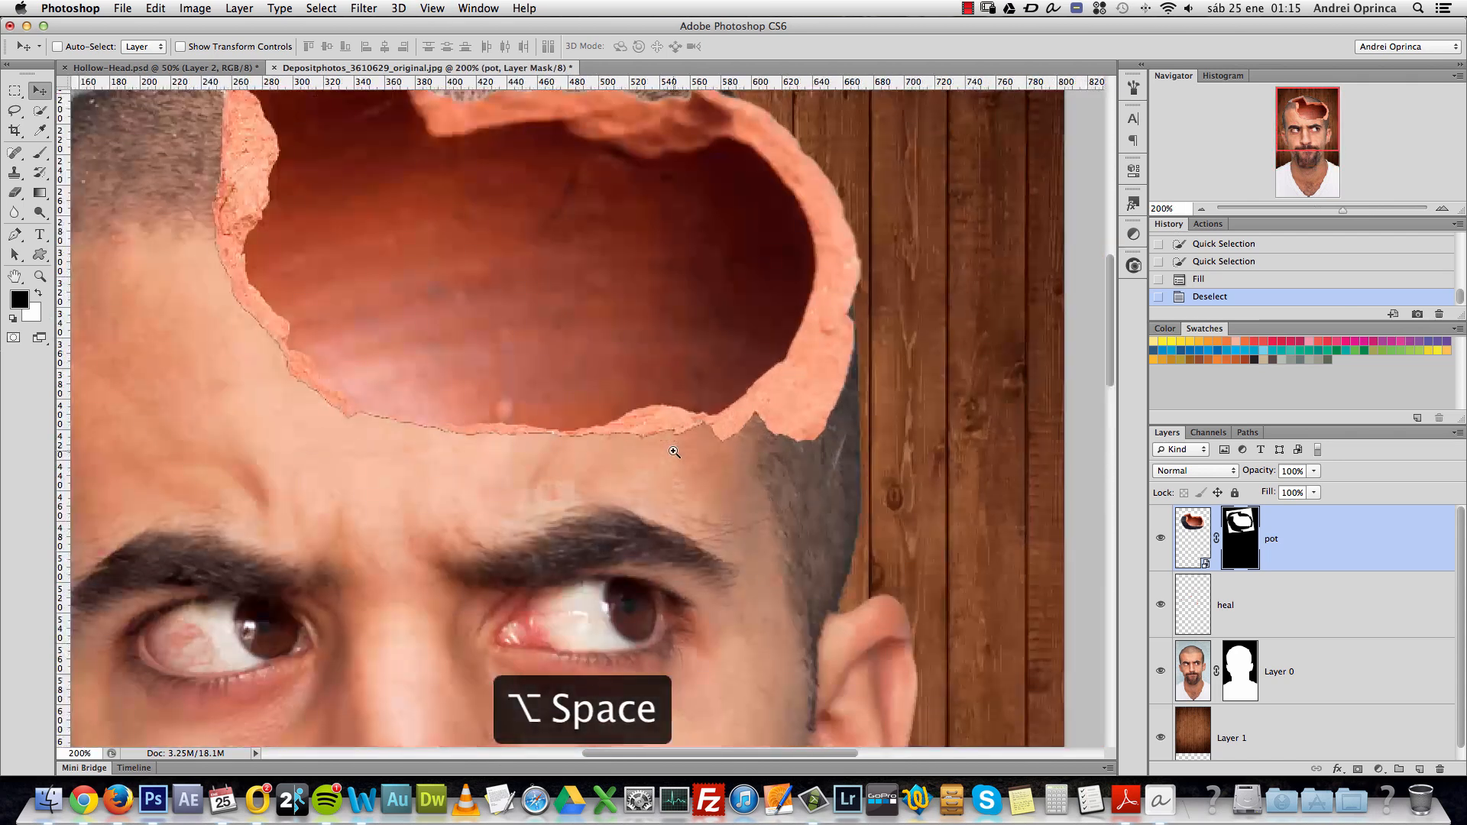
left_click_drag(656, 443, 634, 507)
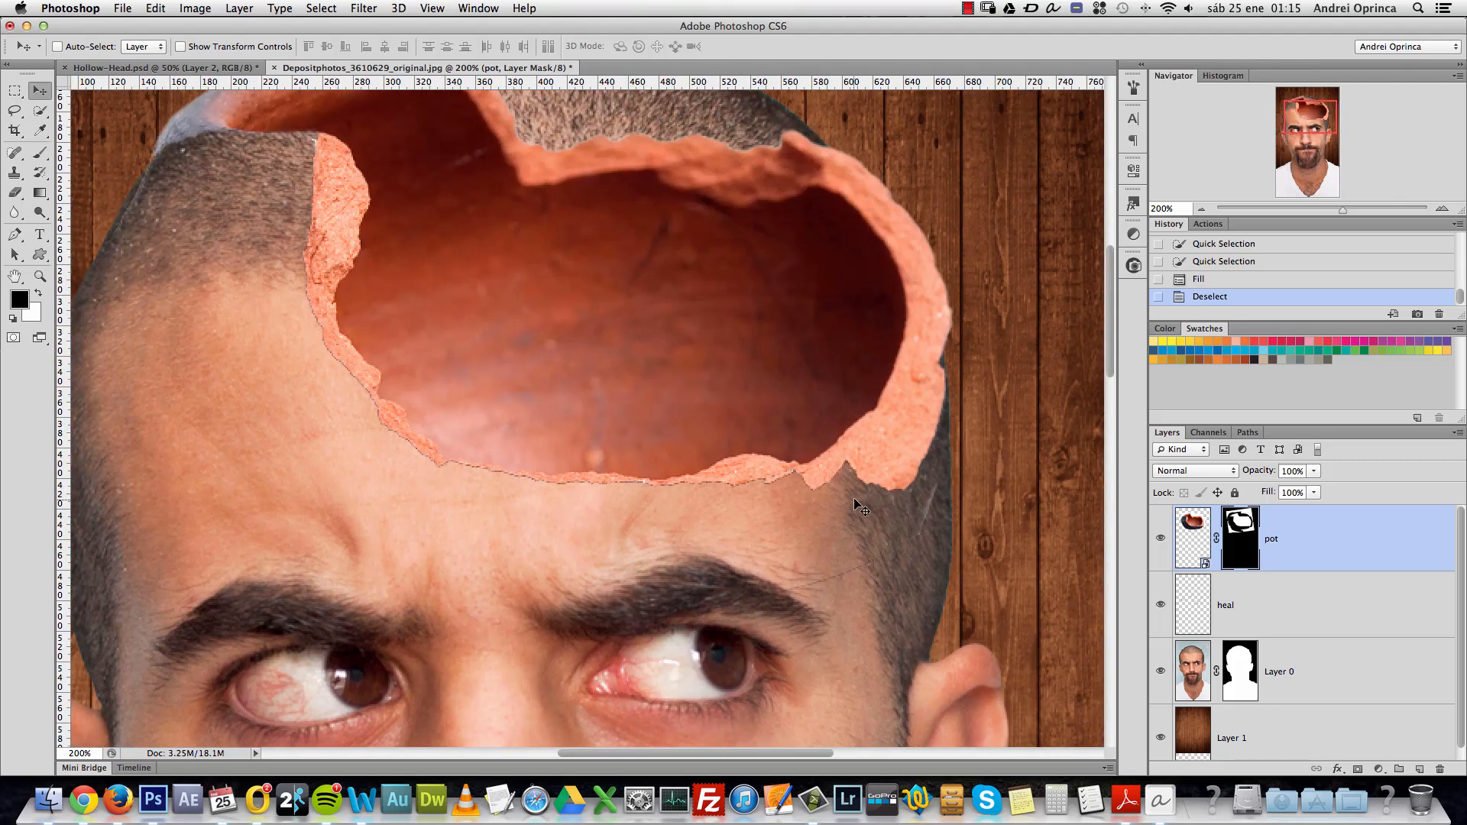
key("alt+super+z")
key("alt+super+z")
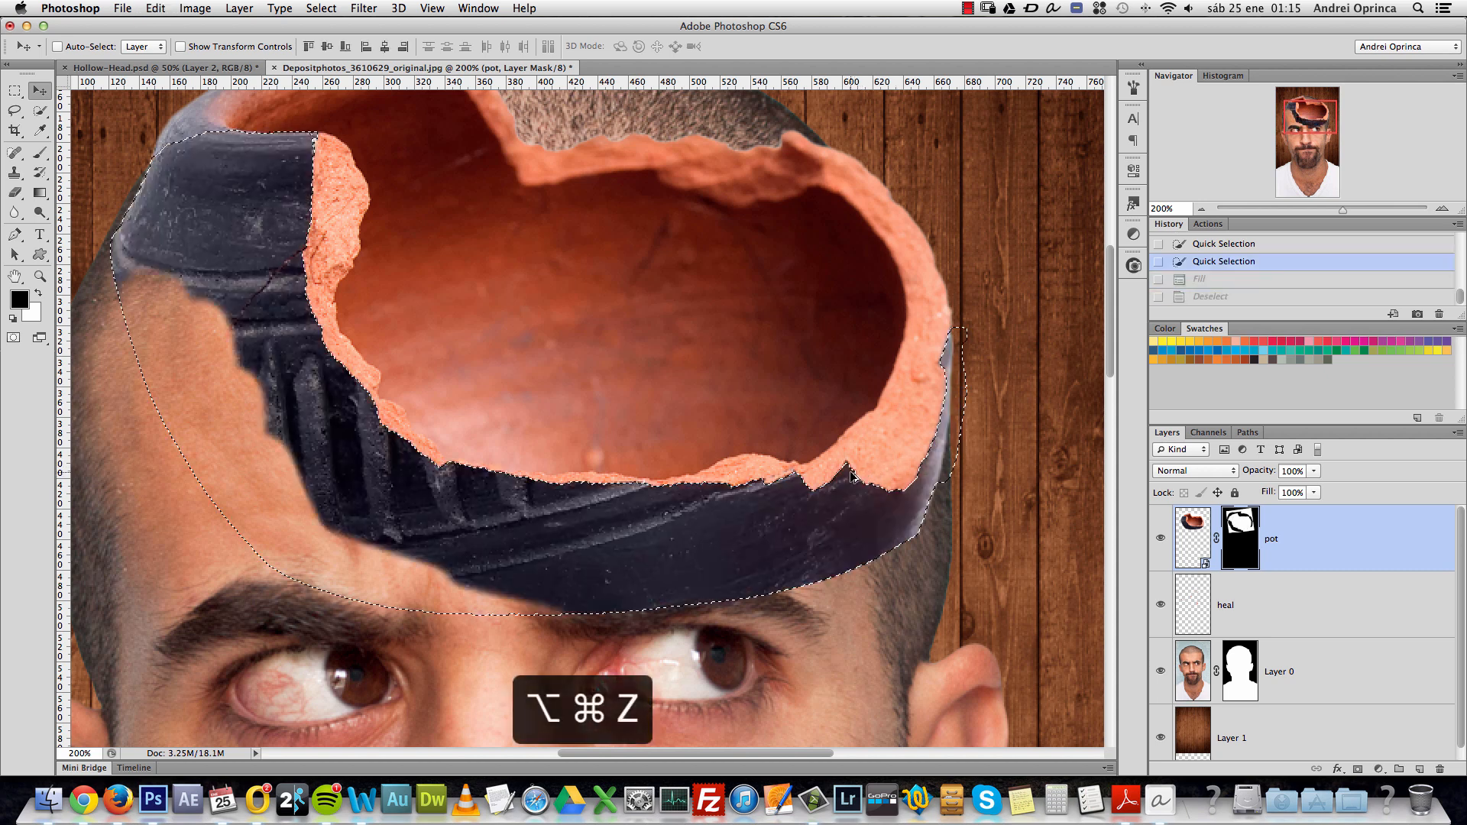
Smooth the selection of the pot's dark outer surface with a sample radius of 1 pixel.
key("super+space")
left_click(566, 478)
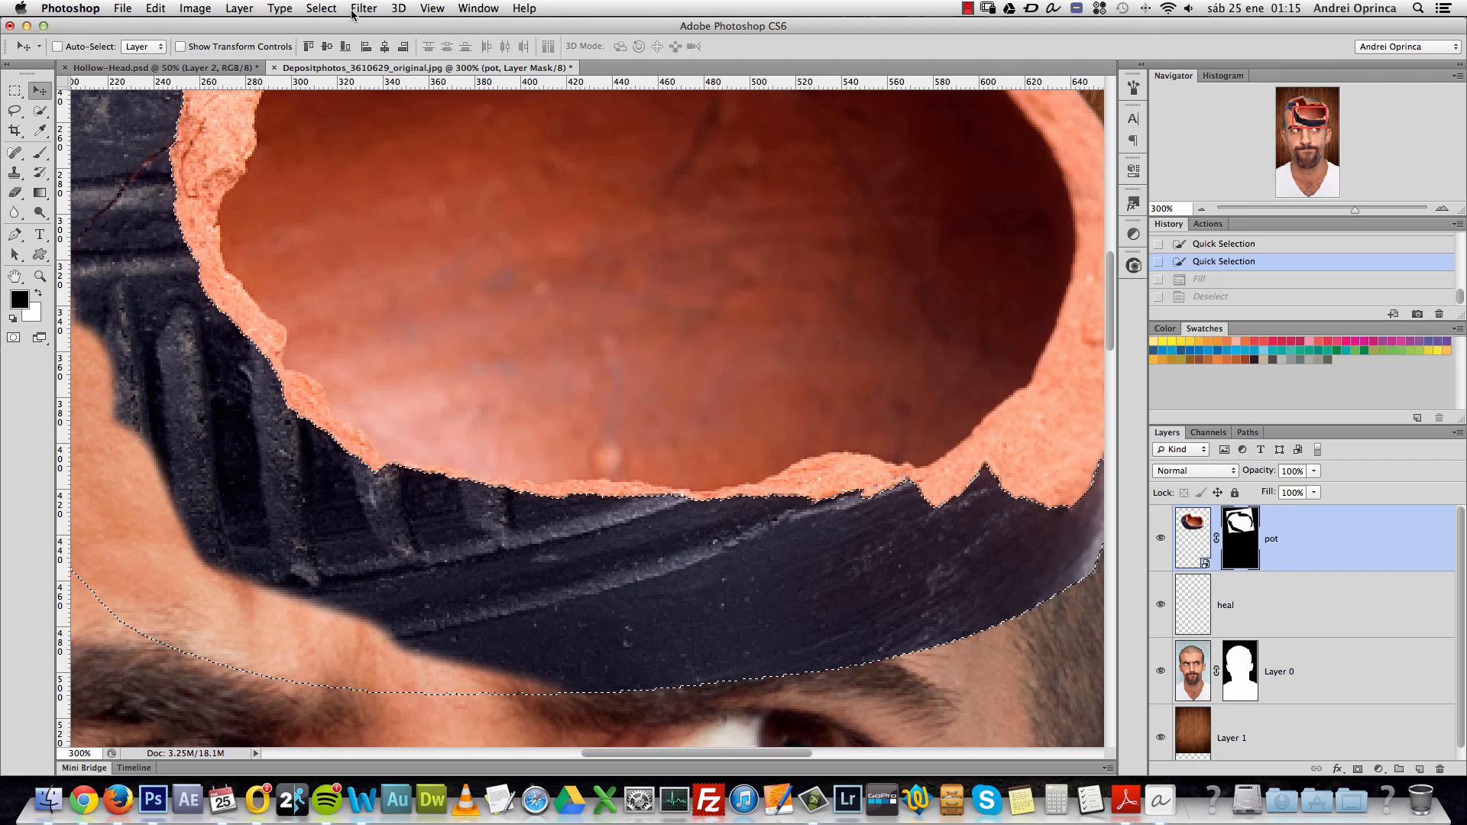
left_click(321, 8)
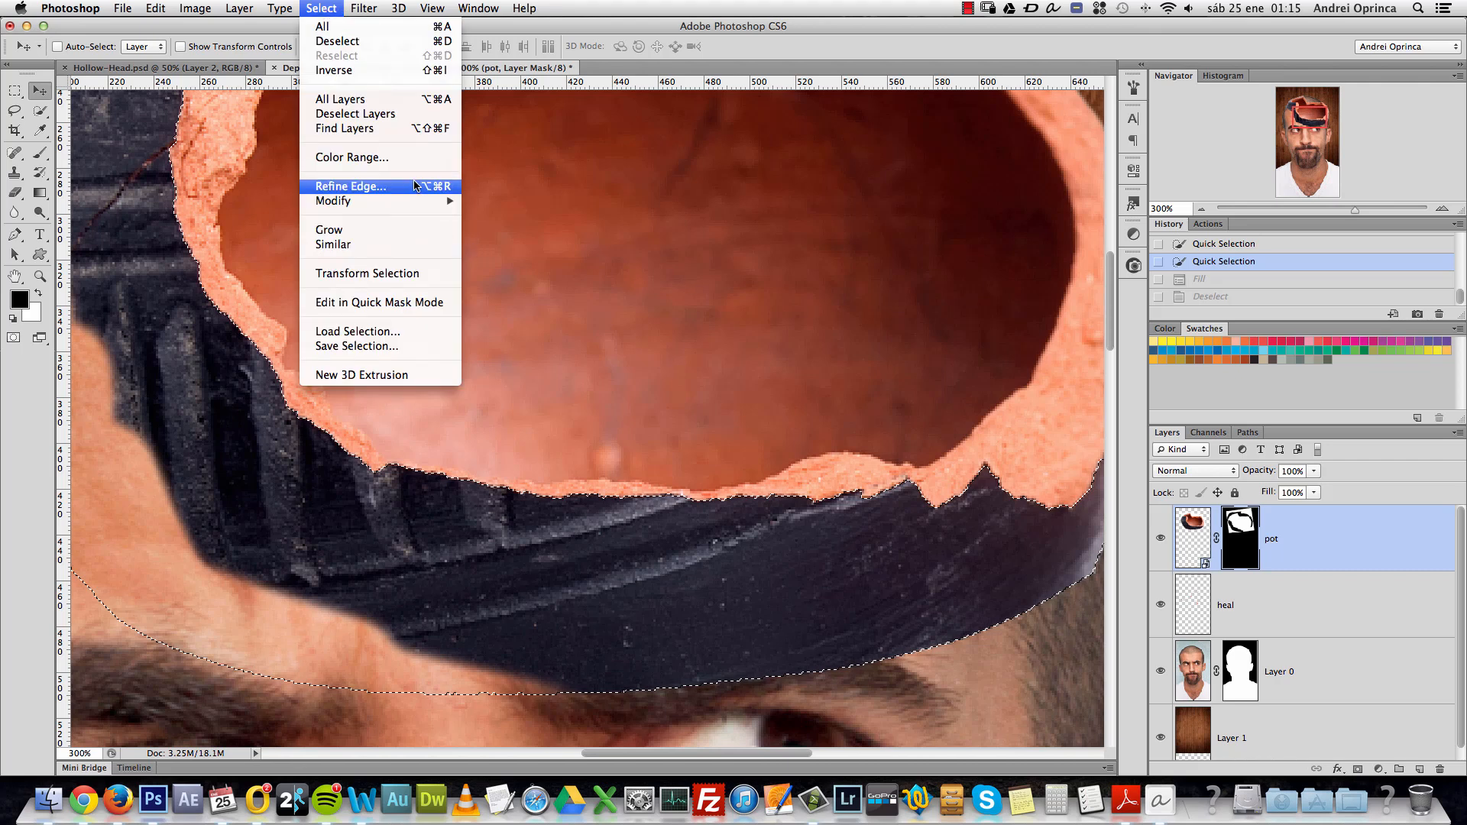
mouse_move(410, 205)
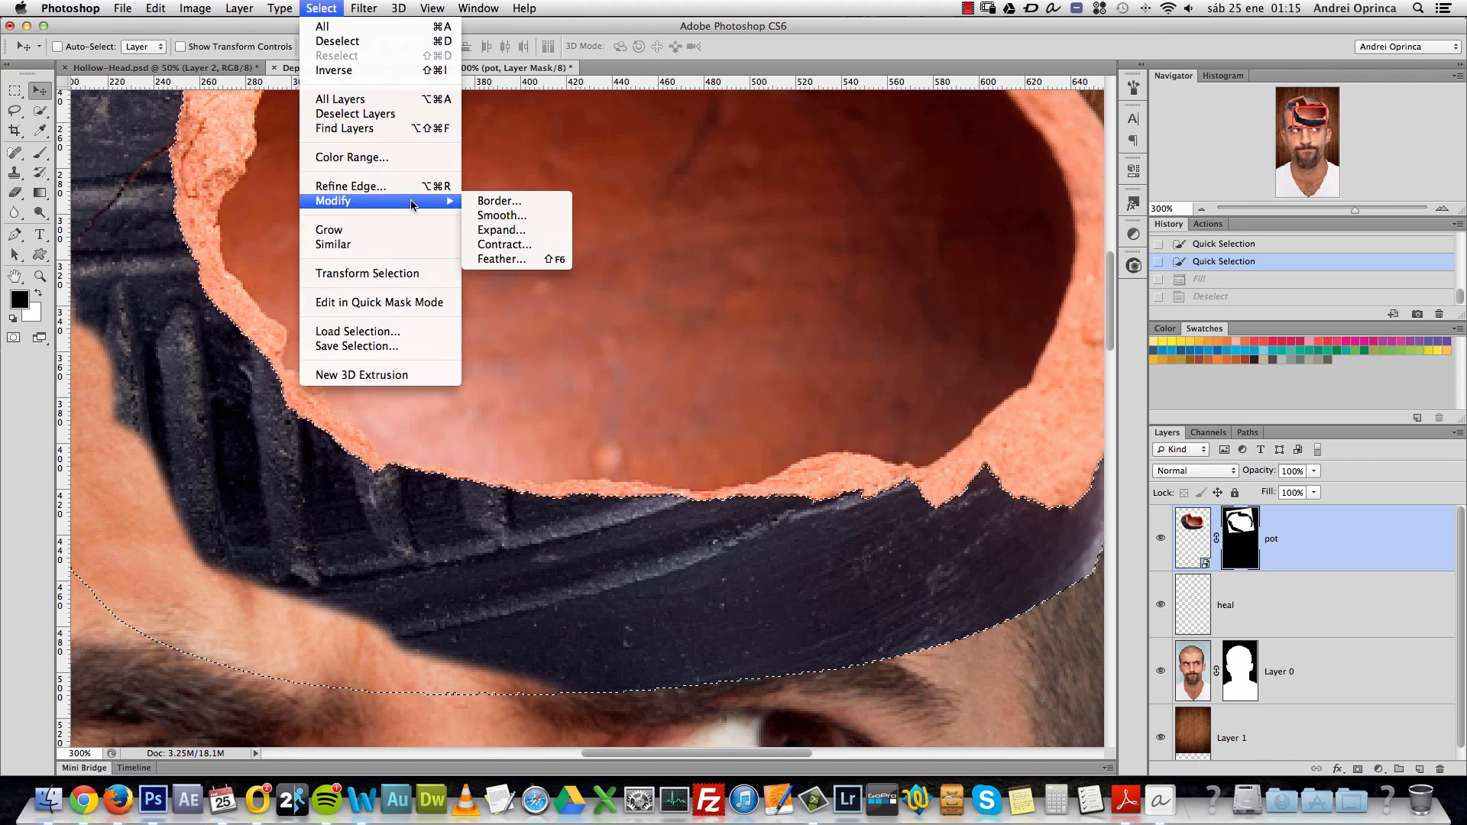
left_click(505, 220)
type("1")
left_click(816, 369)
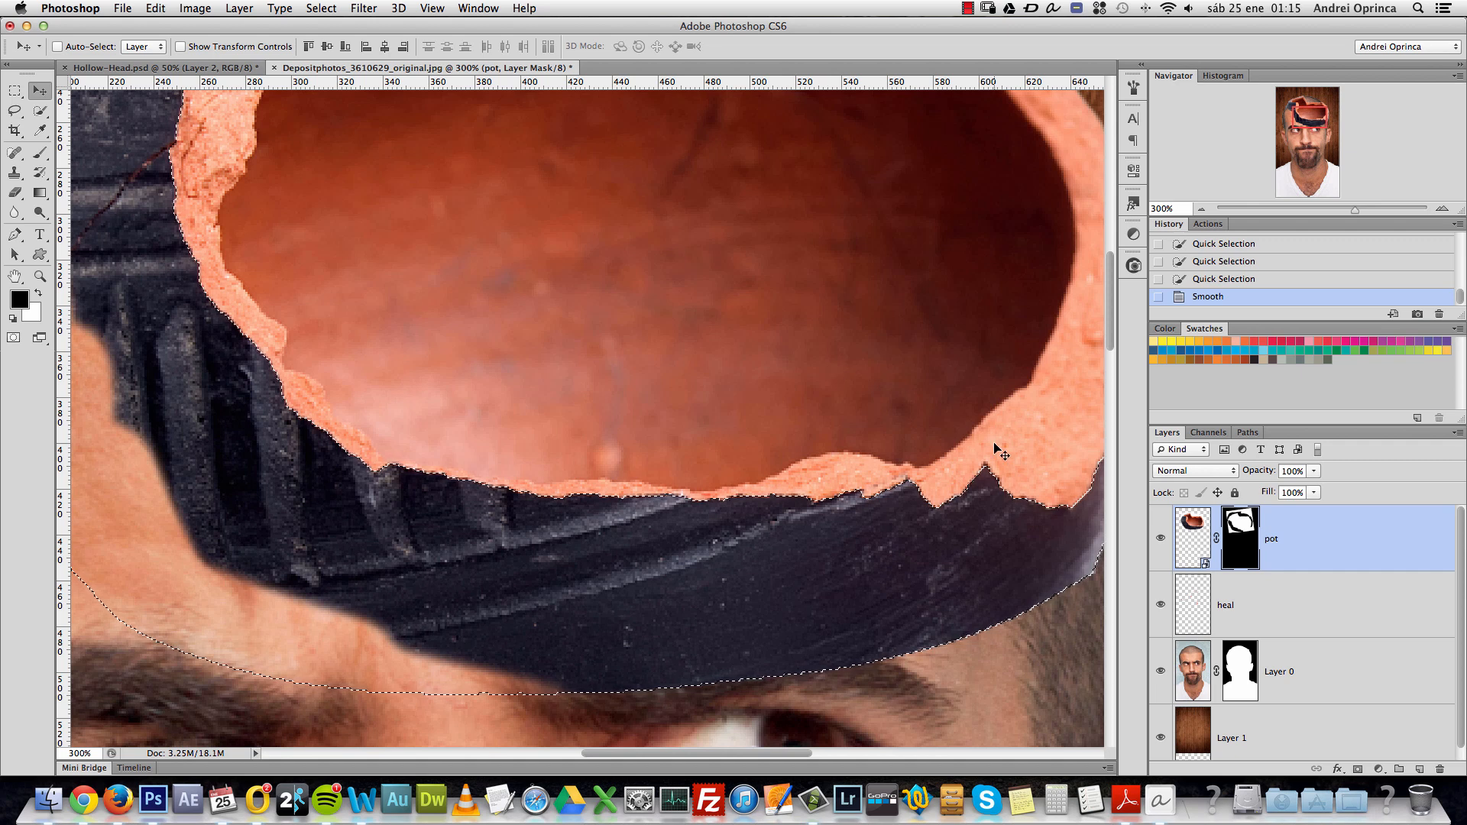
Fill the smoothed selection with black on the pot layer's mask to hide the dark outer surface, and deselect.
key("alt+BackSpace")
key("super+d")
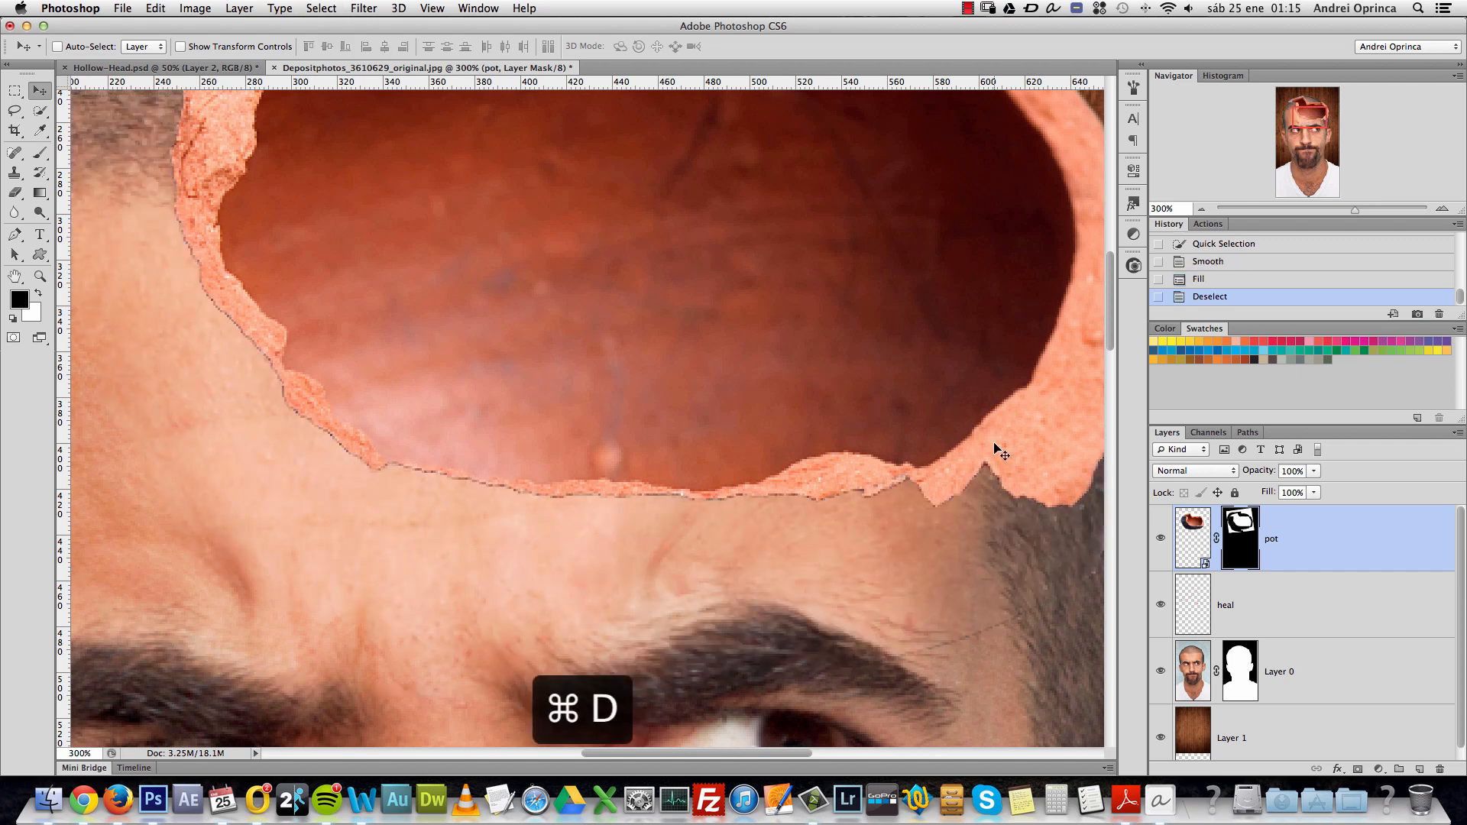
key("super+1")
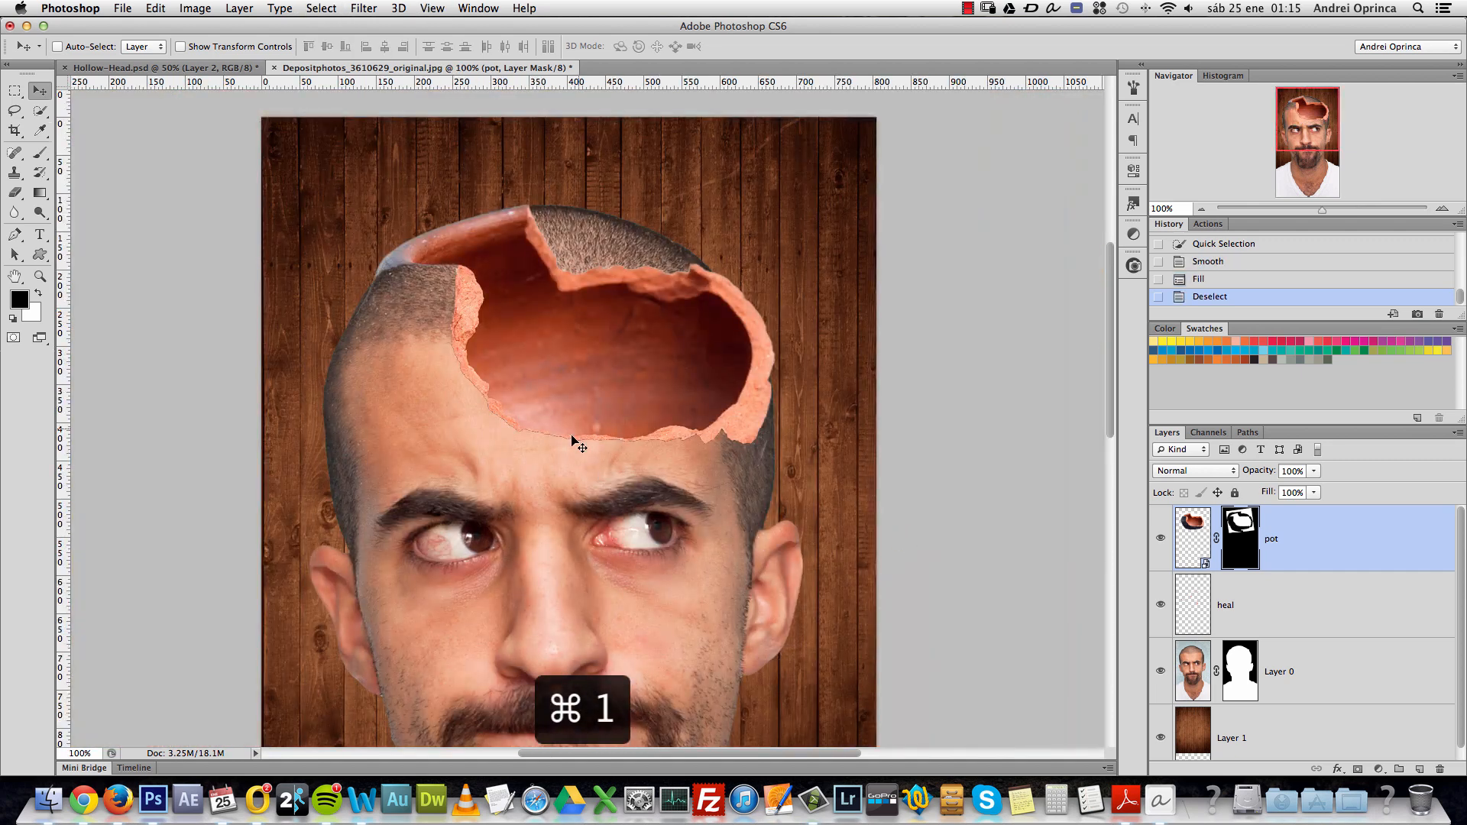
Paint white on the pot's mask with a 35 px brush to restore the dark rim beside the upper broken edge.
left_click(393, 269)
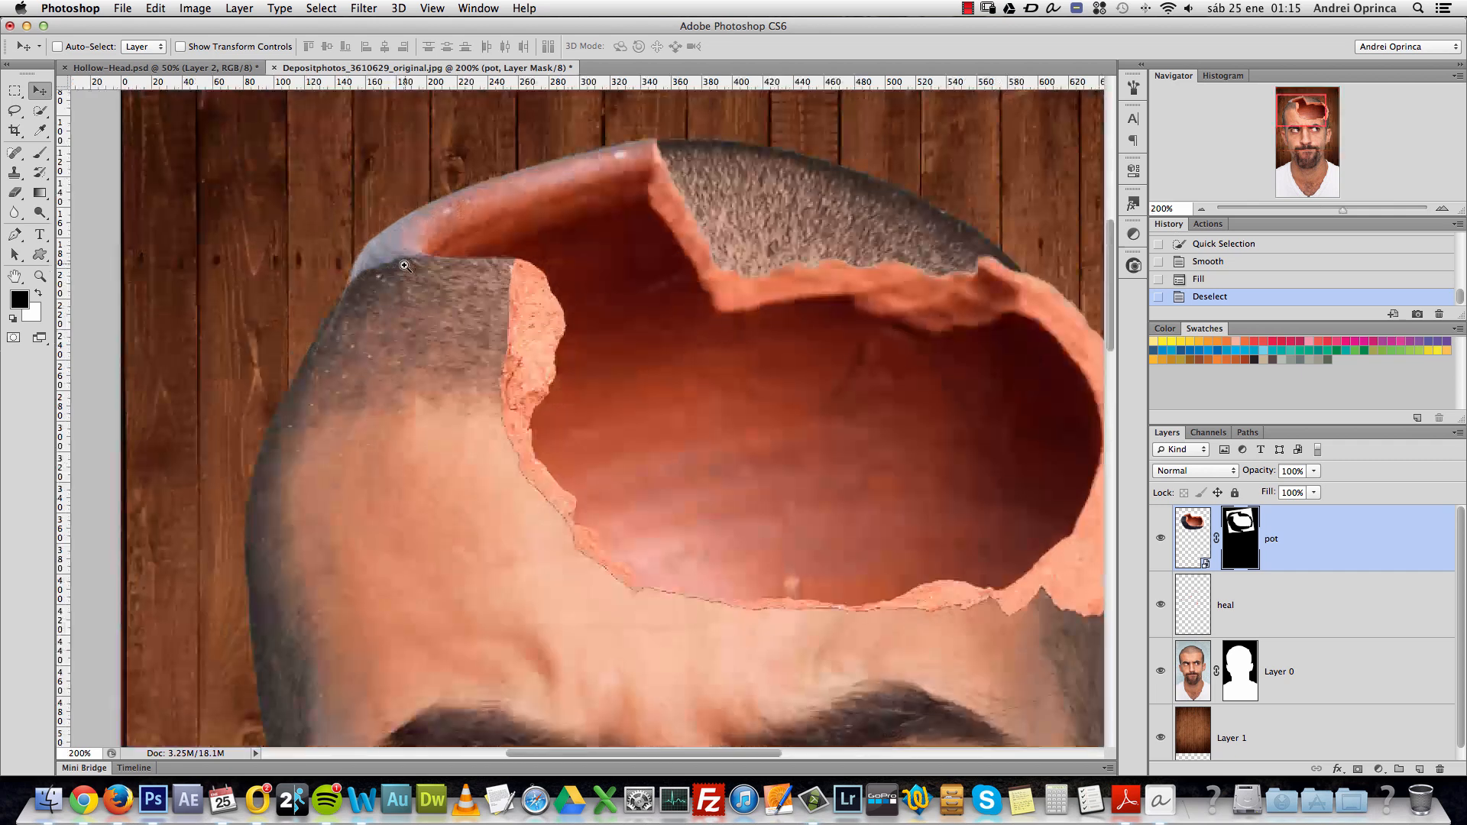
left_click(393, 269)
key("z")
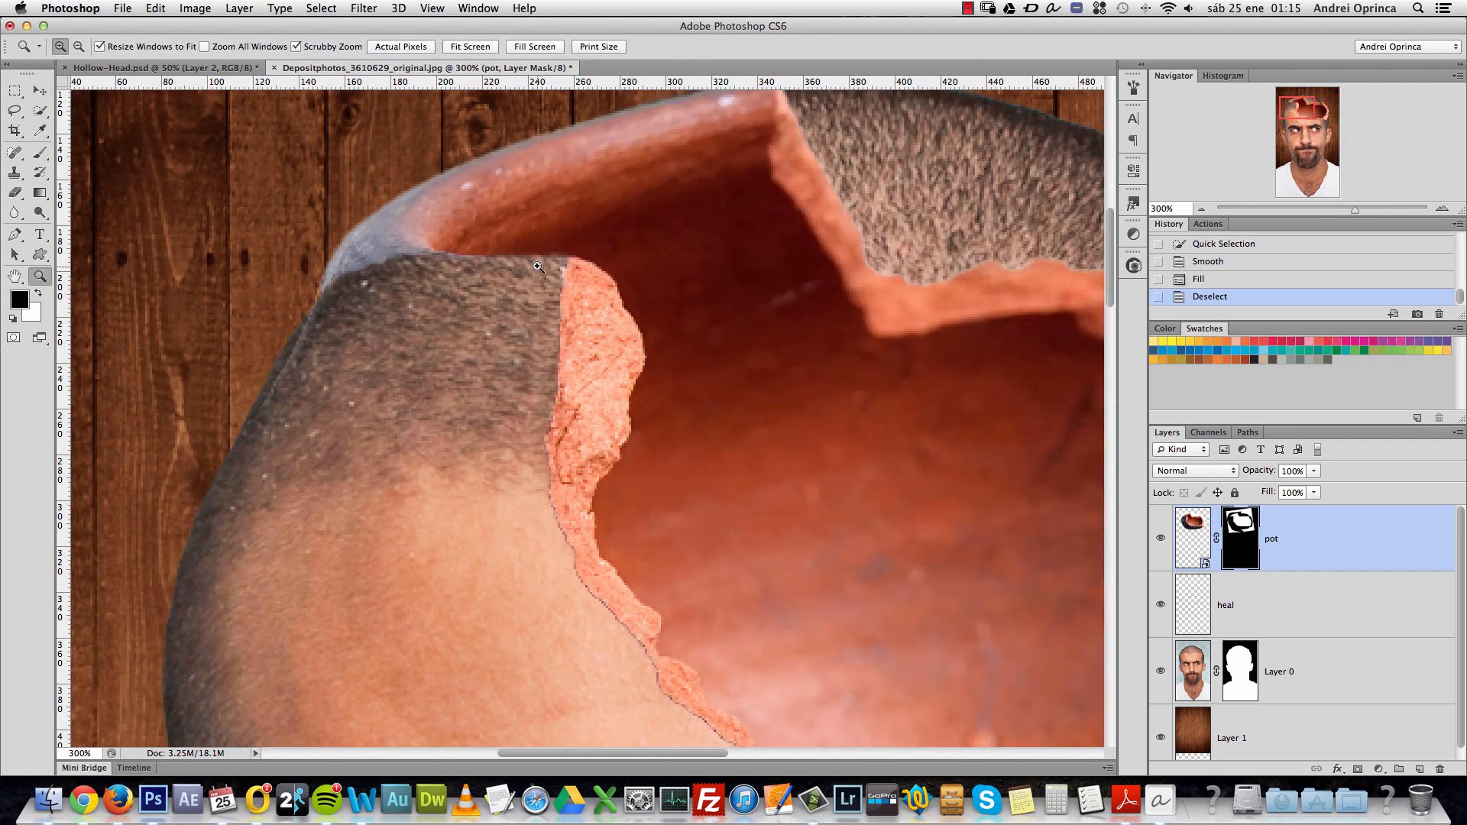
key("b")
key("x")
left_click_drag(544, 256, 410, 281)
left_click_drag(421, 284, 416, 257)
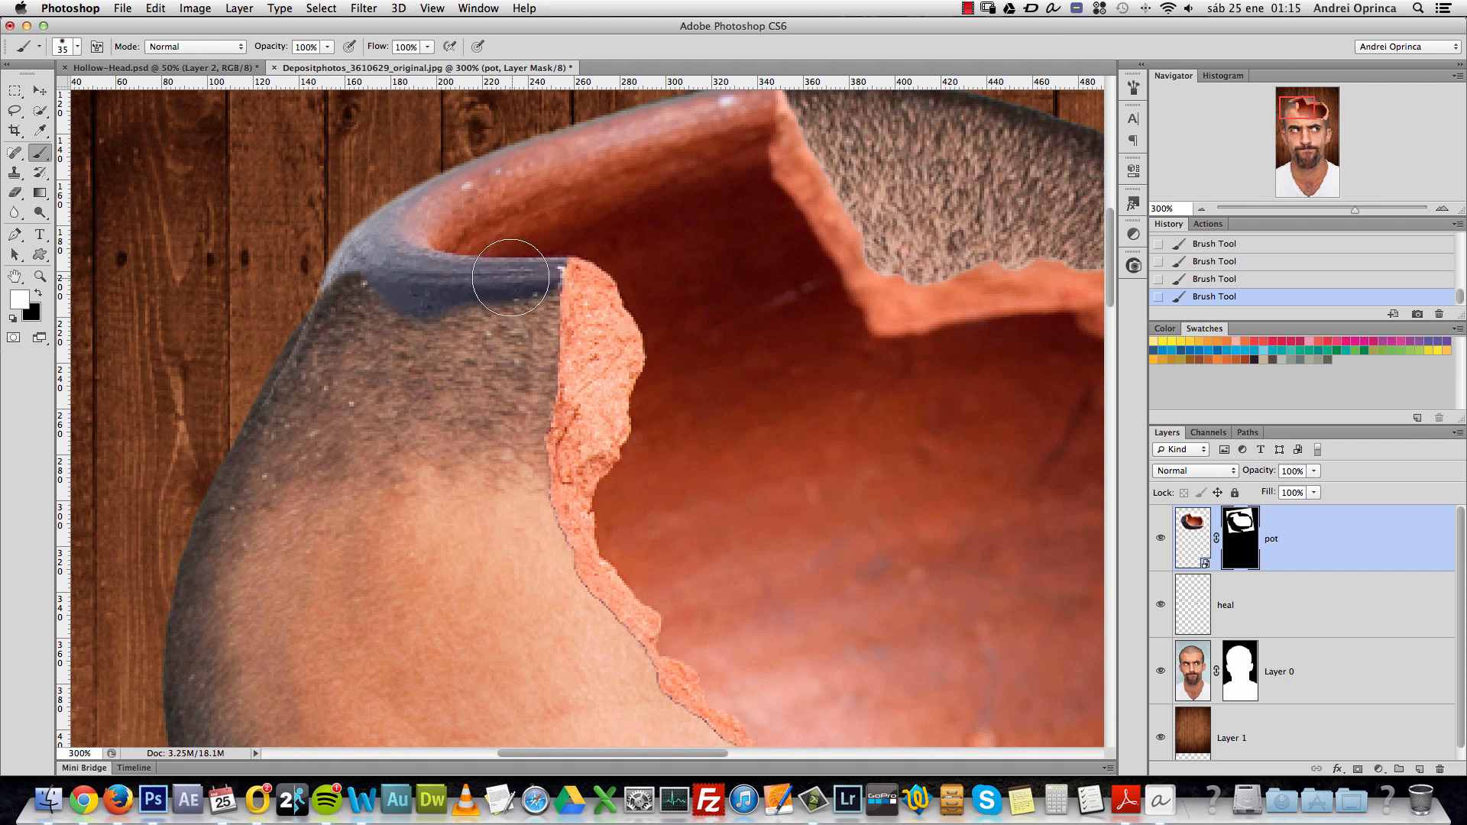
Paint black on the pot's mask at 33% opacity and 63% flow to soften the restored rim's lower edge into the hair.
key("x")
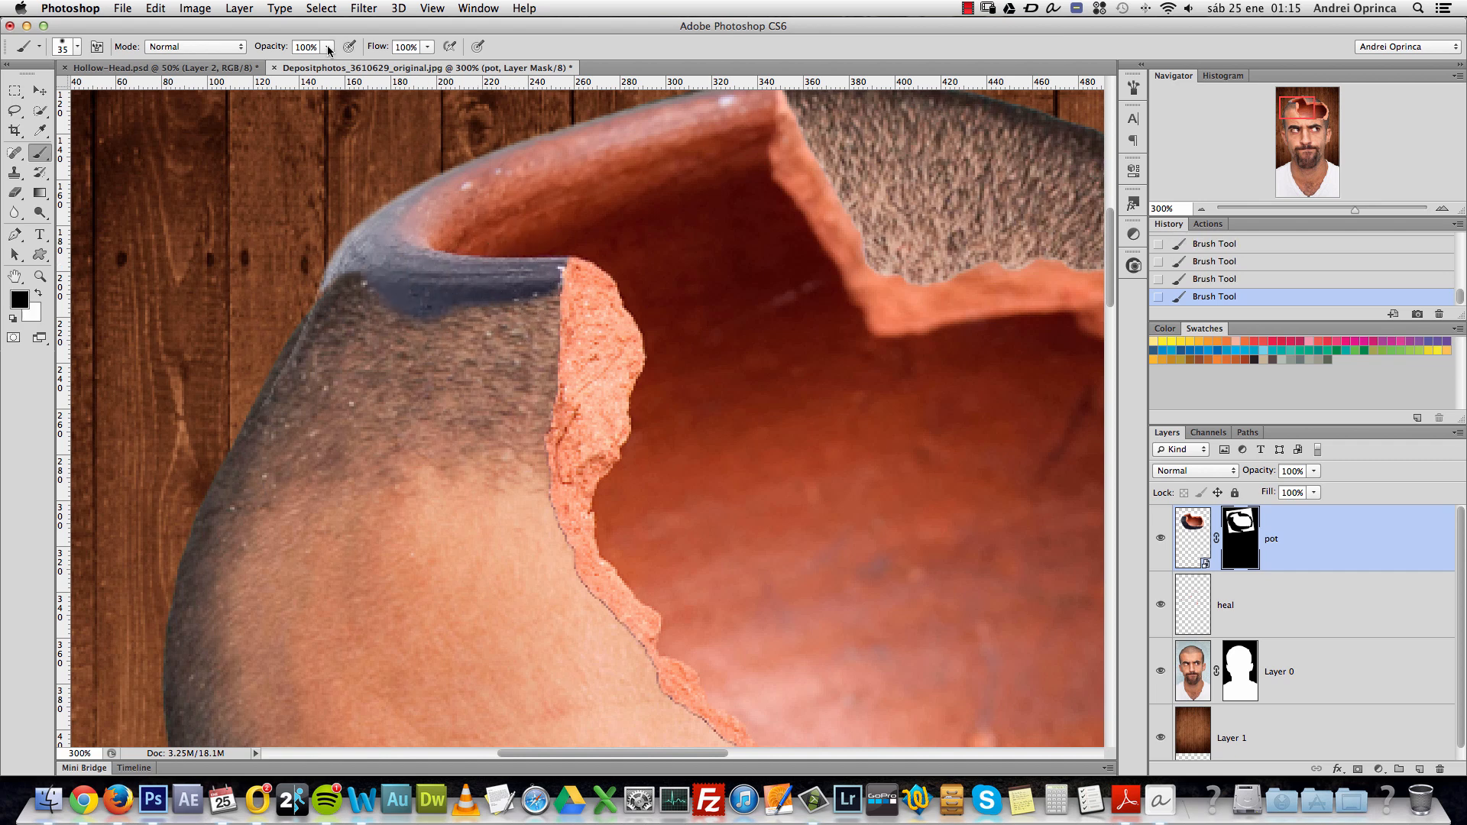
left_click(327, 48)
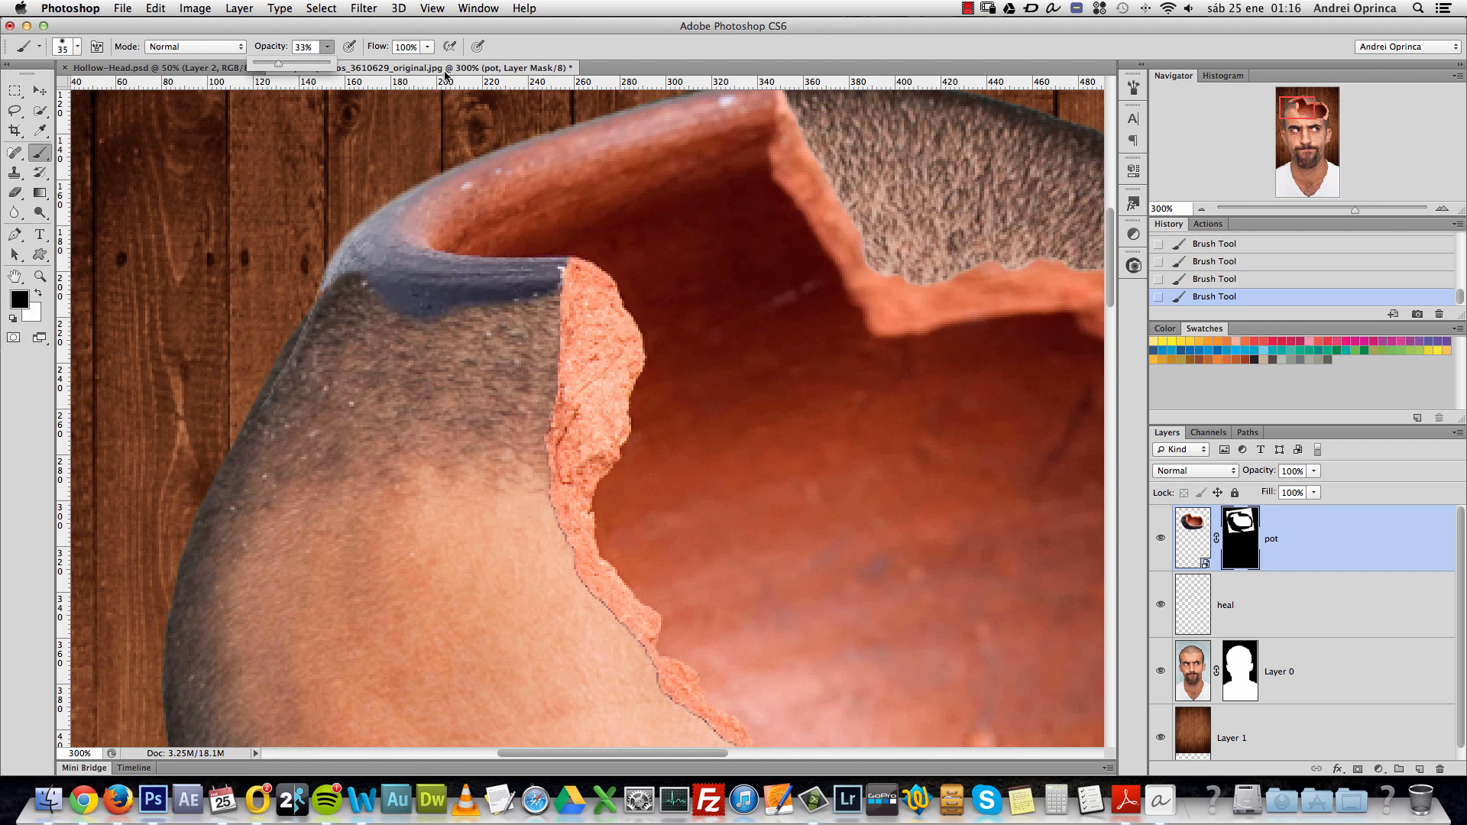
left_click(427, 47)
left_click_drag(429, 64, 401, 64)
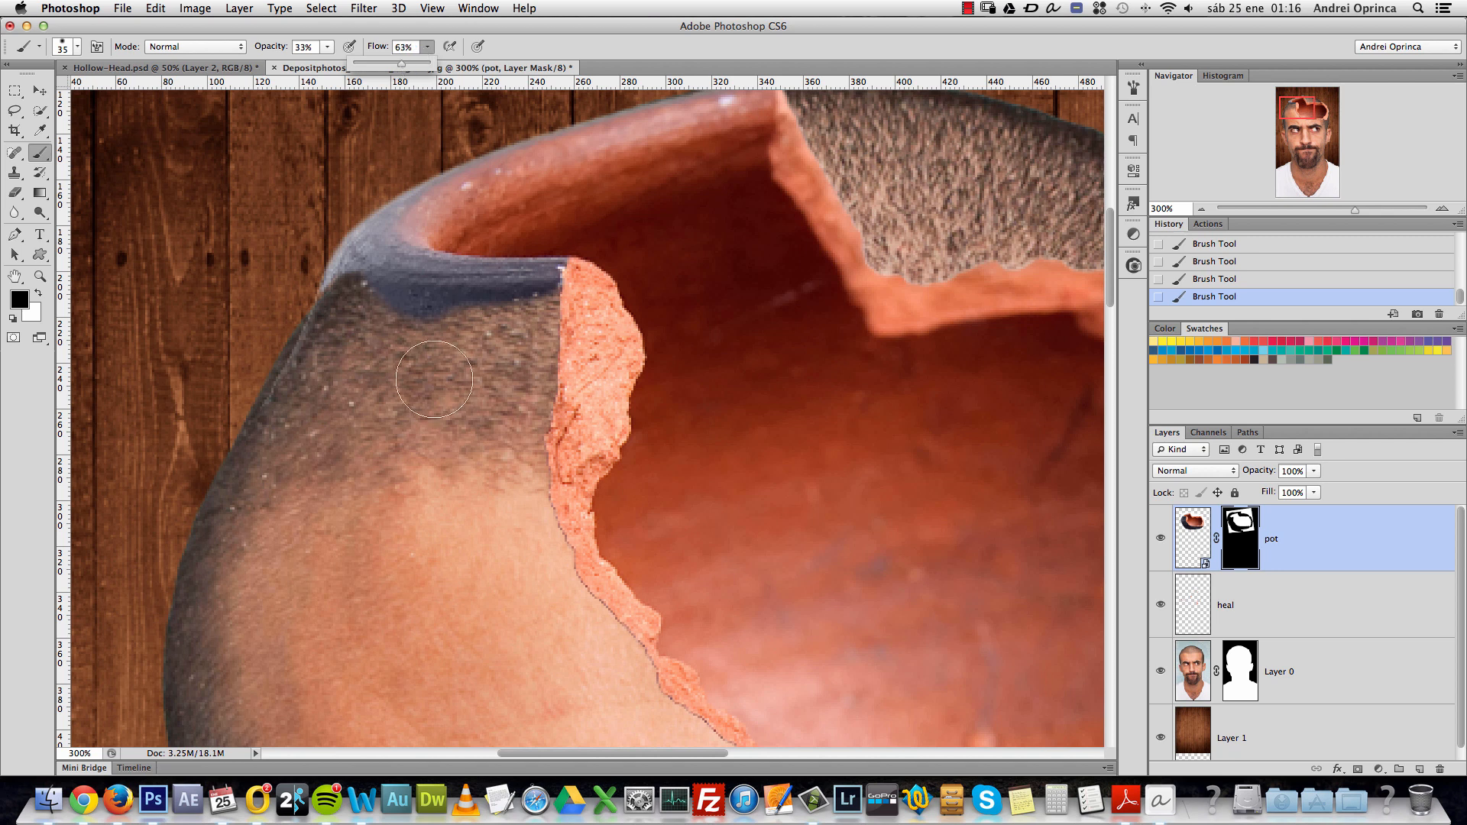
left_click(380, 72)
mouse_move(428, 303)
left_mouse_down()
mouse_move(458, 326)
mouse_move(350, 298)
mouse_move(390, 318)
mouse_move(351, 318)
mouse_move(265, 409)
mouse_move(302, 350)
mouse_move(263, 429)
mouse_move(304, 352)
mouse_move(272, 397)
left_mouse_up()
left_click(1134, 89)
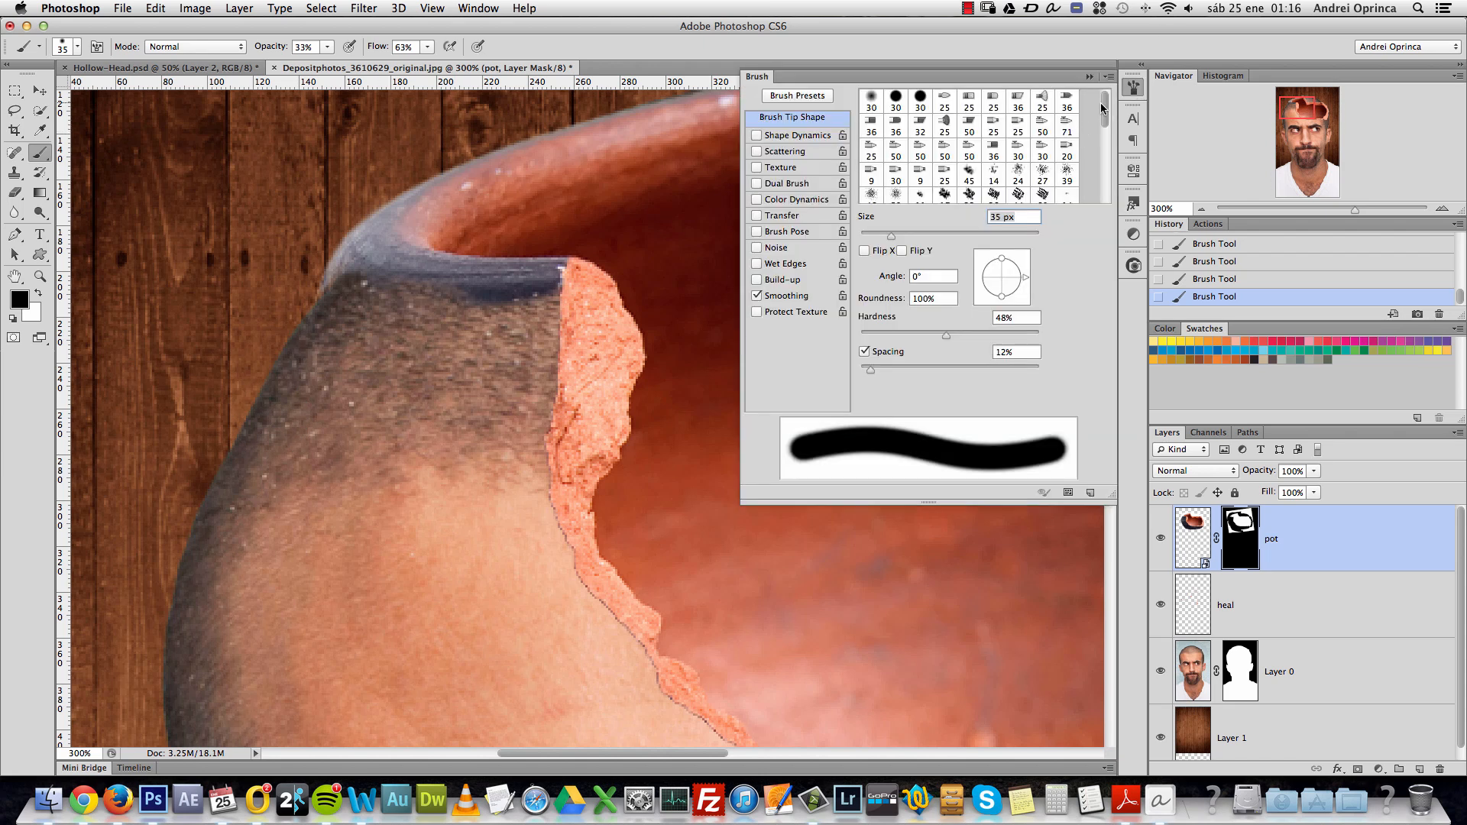
left_click(1134, 89)
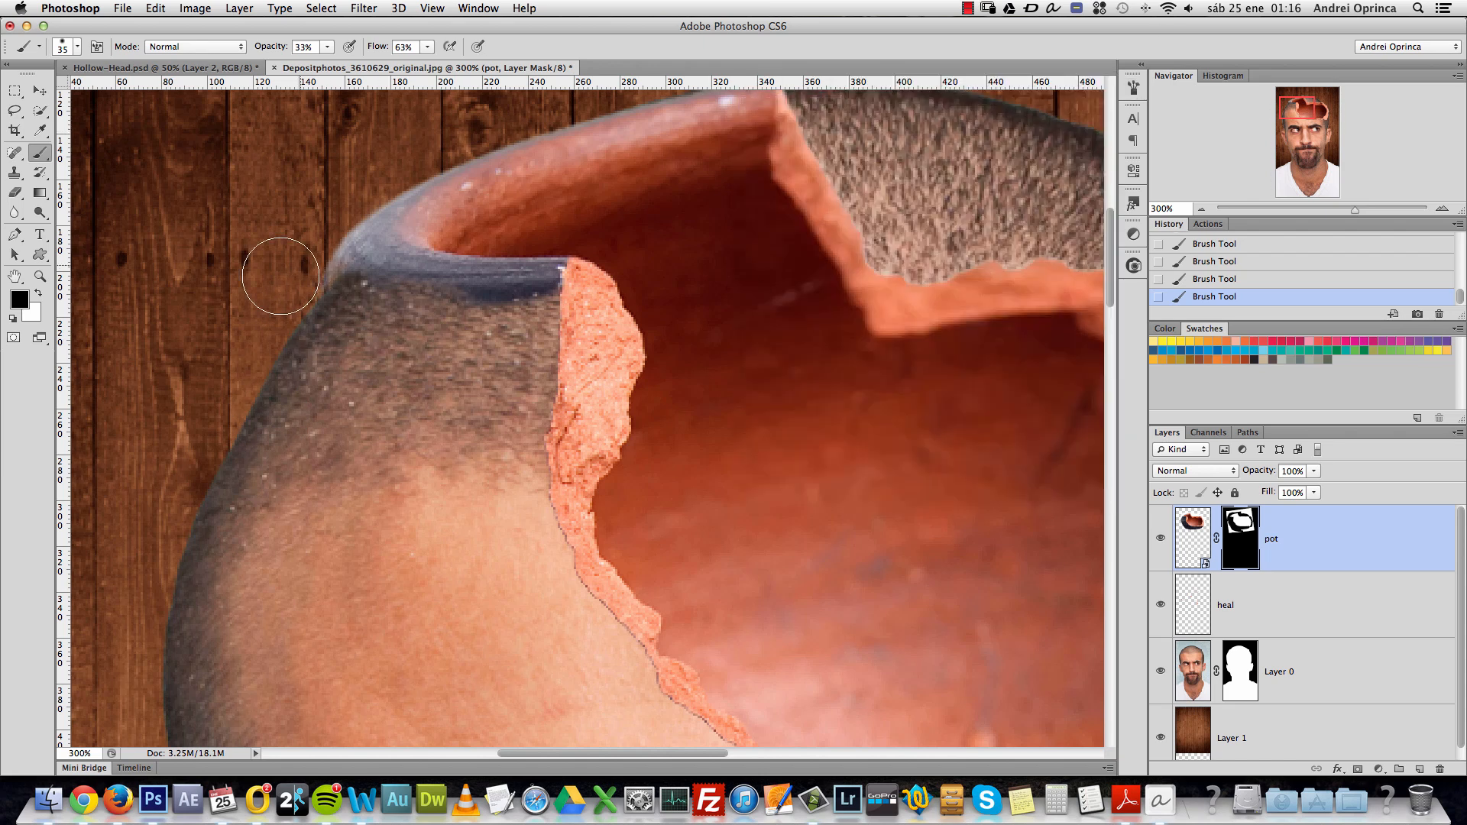
Move the pot slightly down on the head and fade the dark rim's lower edge with black on its mask.
left_click(39, 90)
left_click_drag(443, 243, 443, 260)
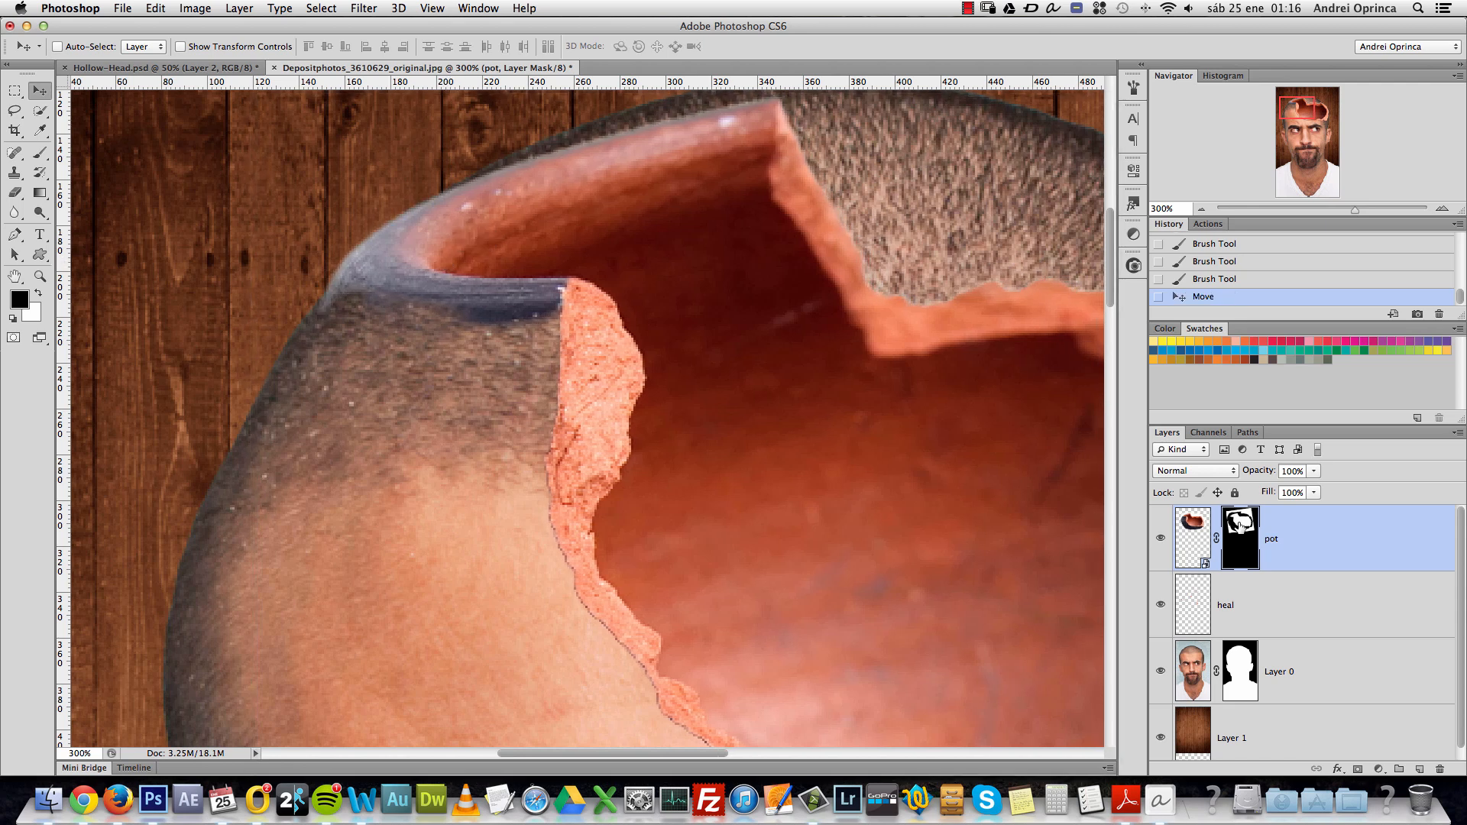
key("b")
mouse_move(500, 382)
left_mouse_down()
mouse_move(466, 332)
mouse_move(491, 334)
mouse_move(434, 344)
mouse_move(501, 342)
left_mouse_up()
left_click(348, 310)
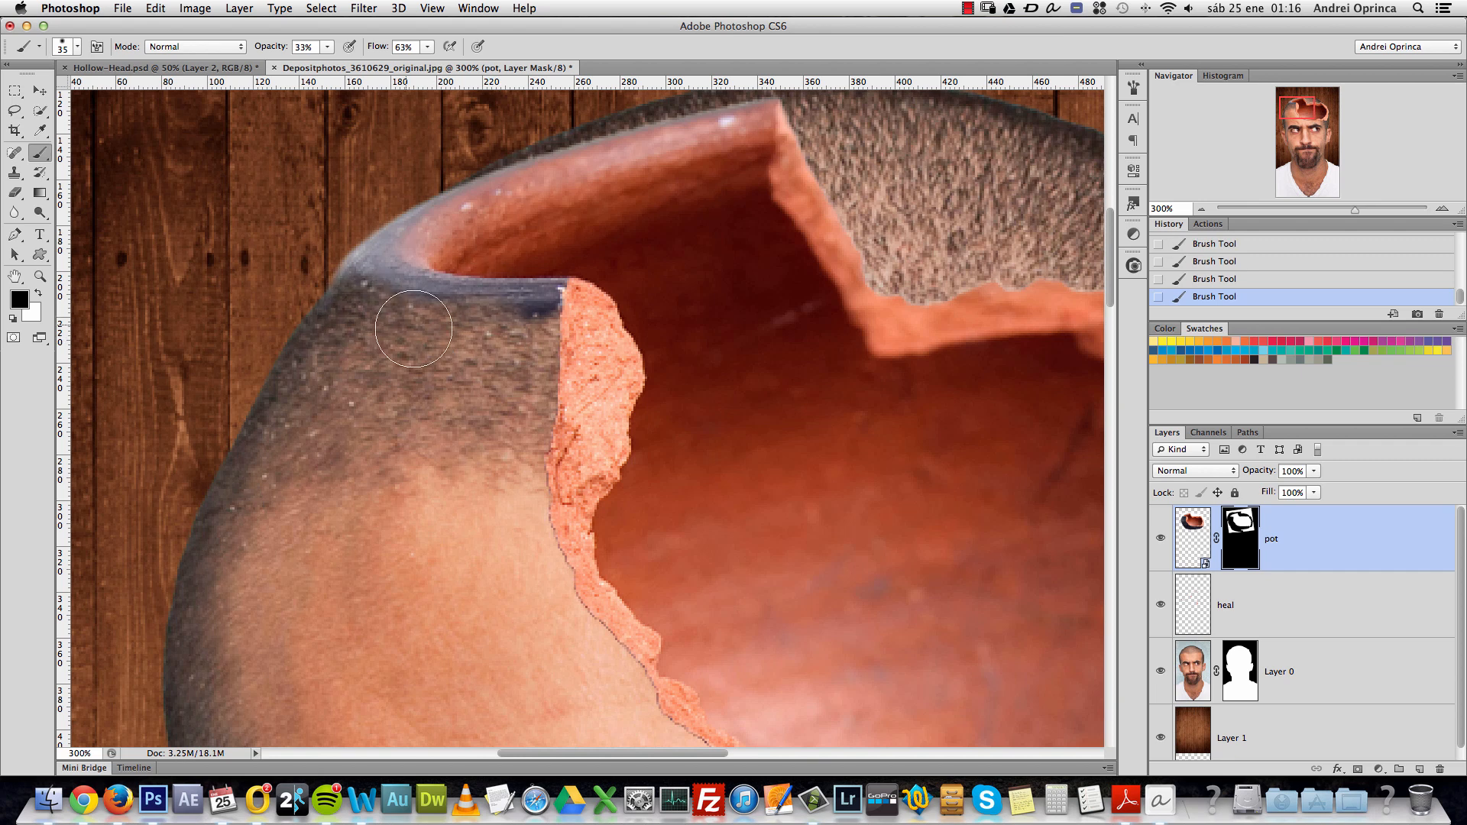
Thin the dark rim next to the broken orange edge with a 25 px black brush on the pot's mask.
key("[")
key("[")
left_click(529, 320)
left_click(531, 319)
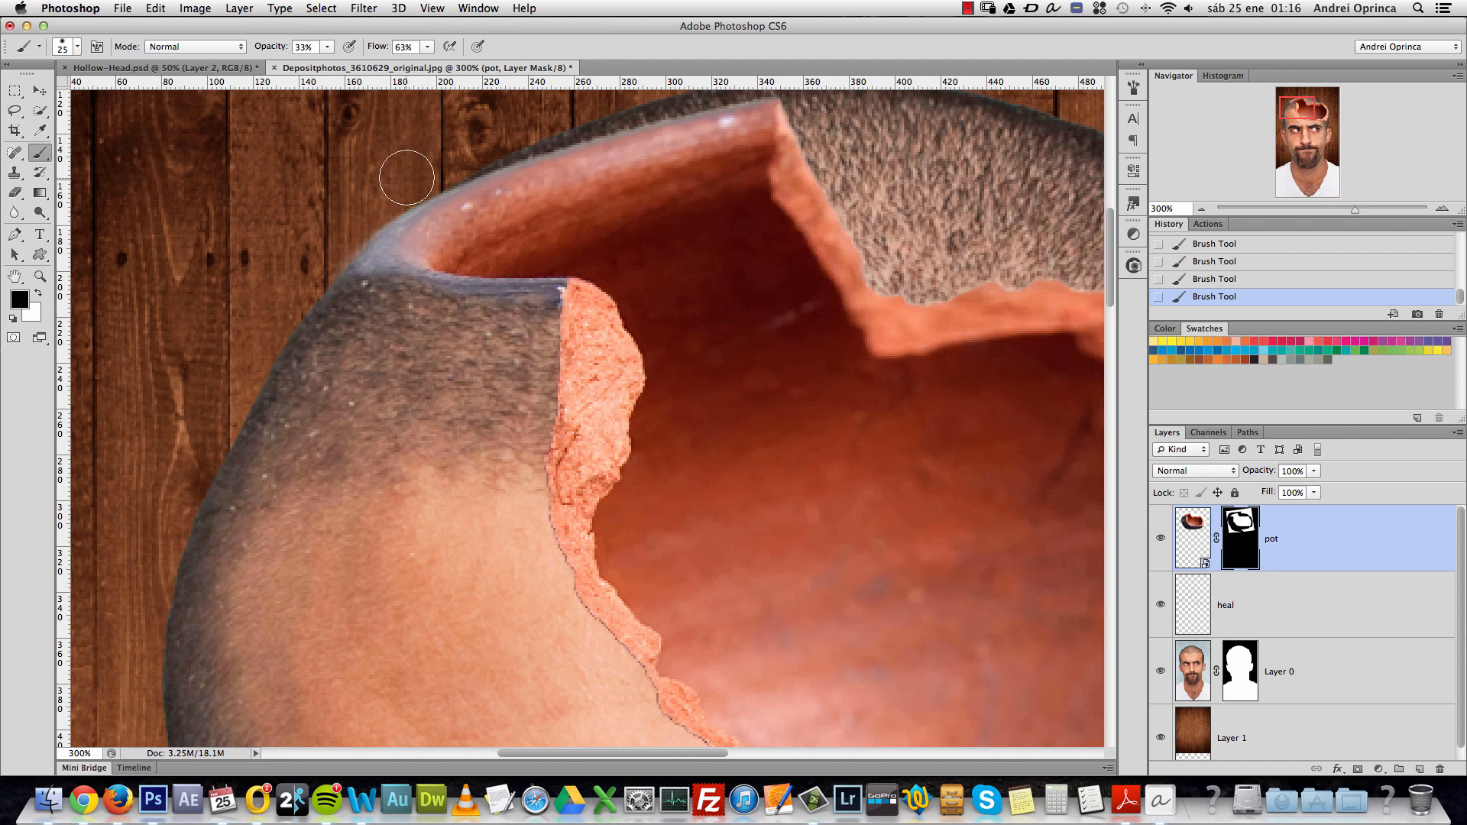
Inspect how the blended rim sits against the hair, close up and on the whole head.
left_click(479, 336, "alt")
left_click(479, 336, "alt")
left_click(479, 336, "alt")
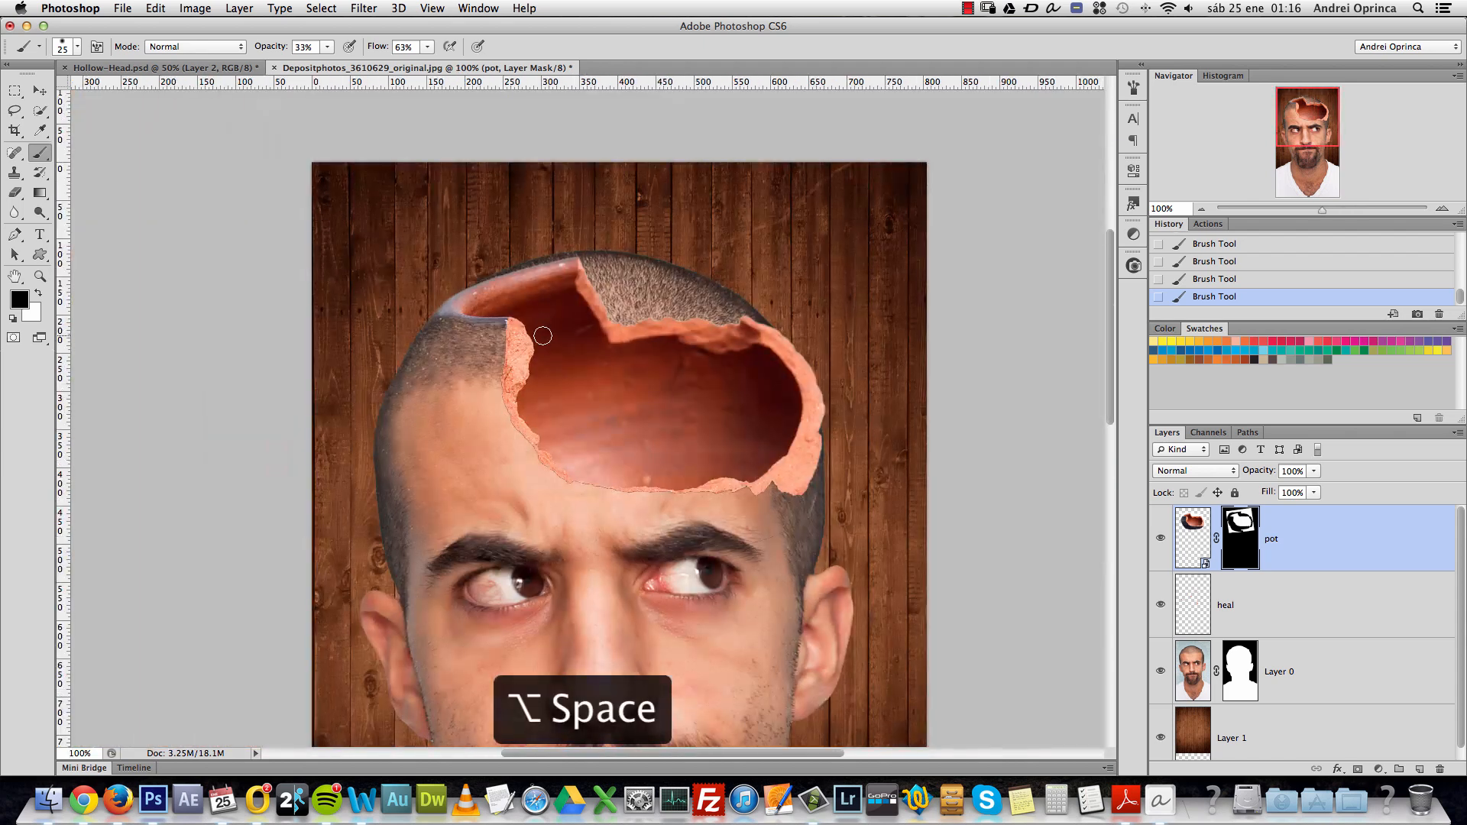
left_click(439, 303, "super")
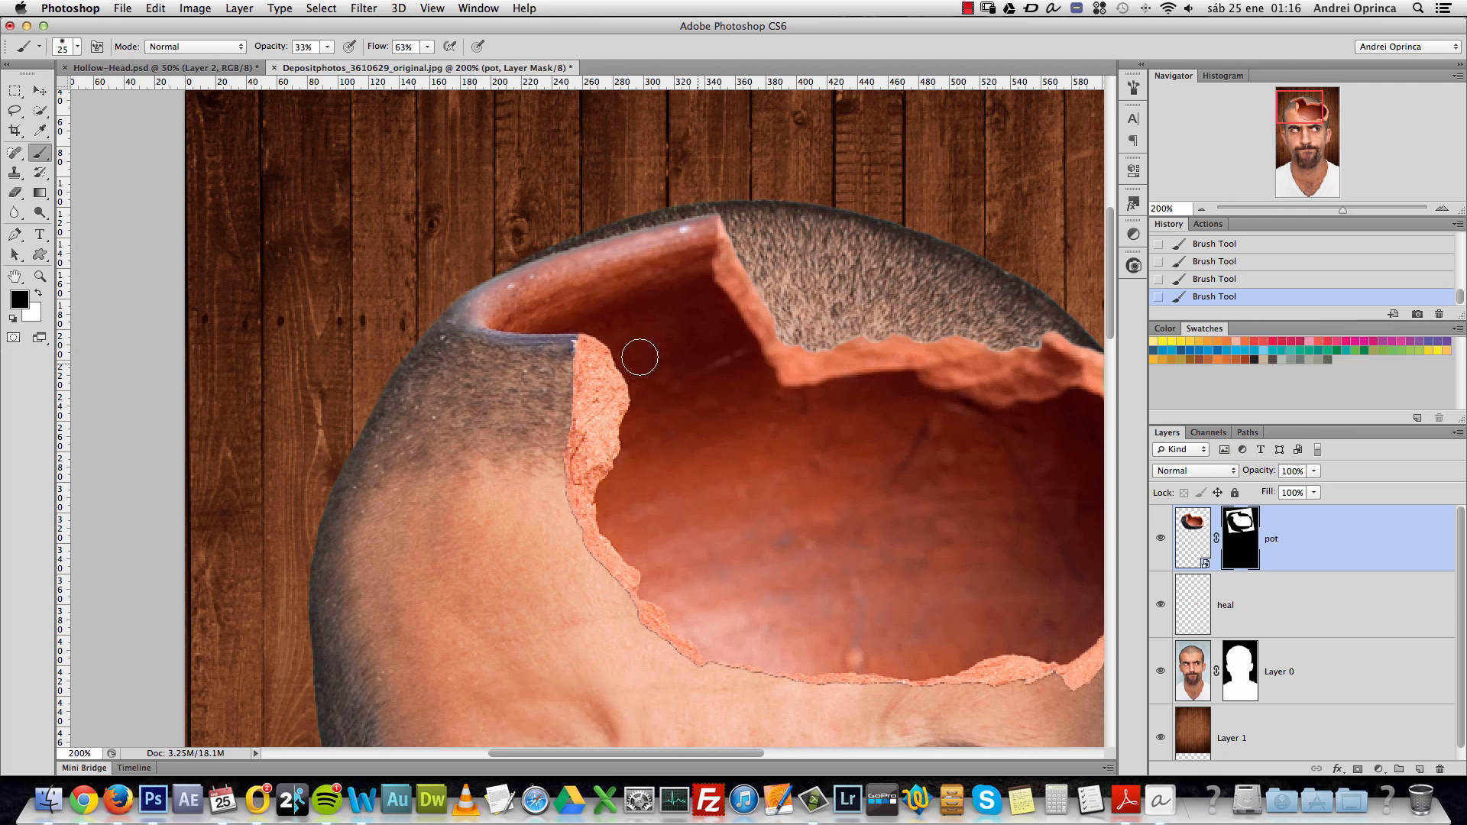
key("alt+space")
left_click(810, 392, "alt")
left_click_drag(848, 420, 756, 396)
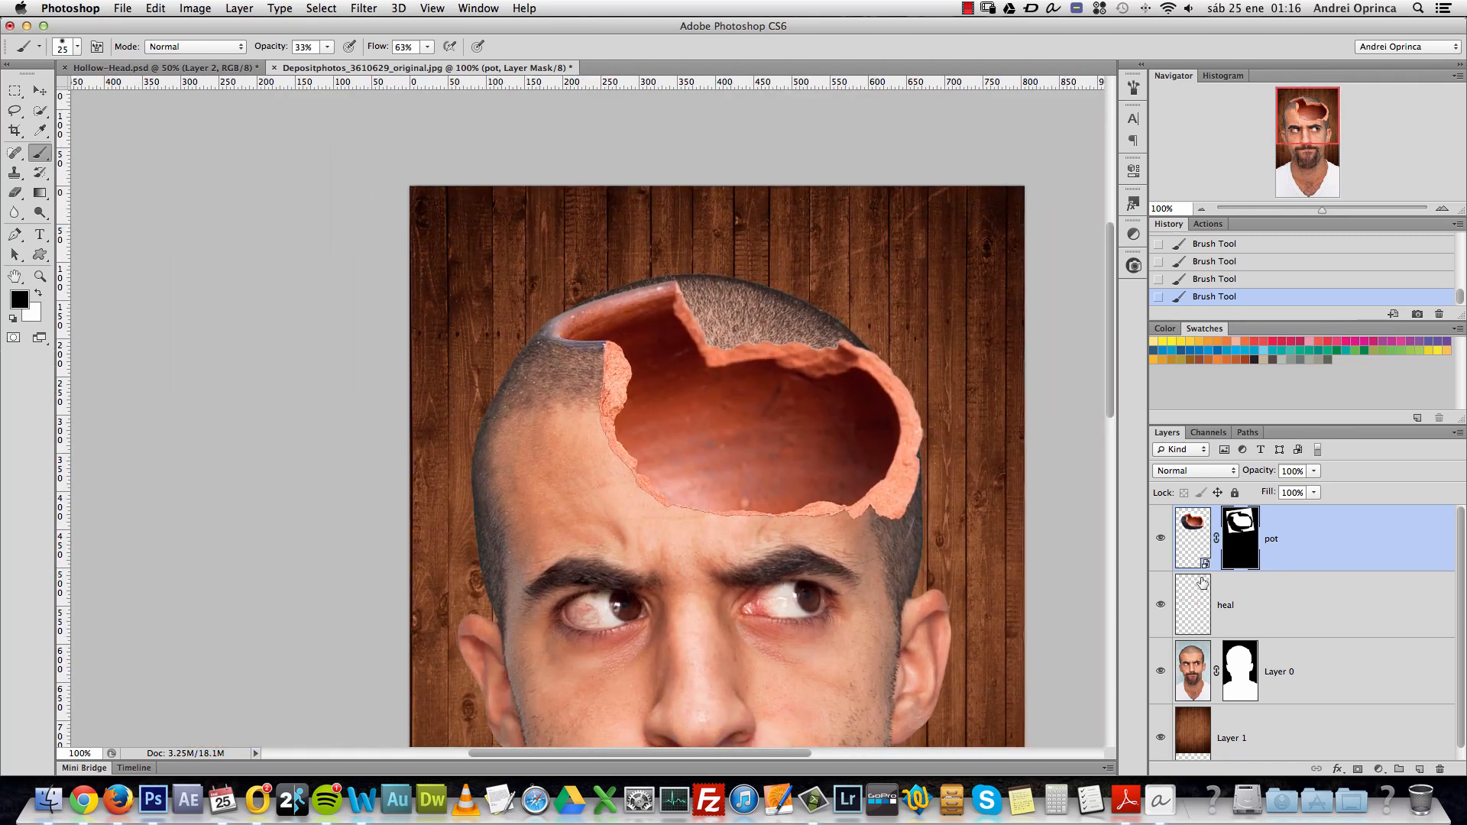
Rename Layer 0 as "model".
left_click(1243, 689)
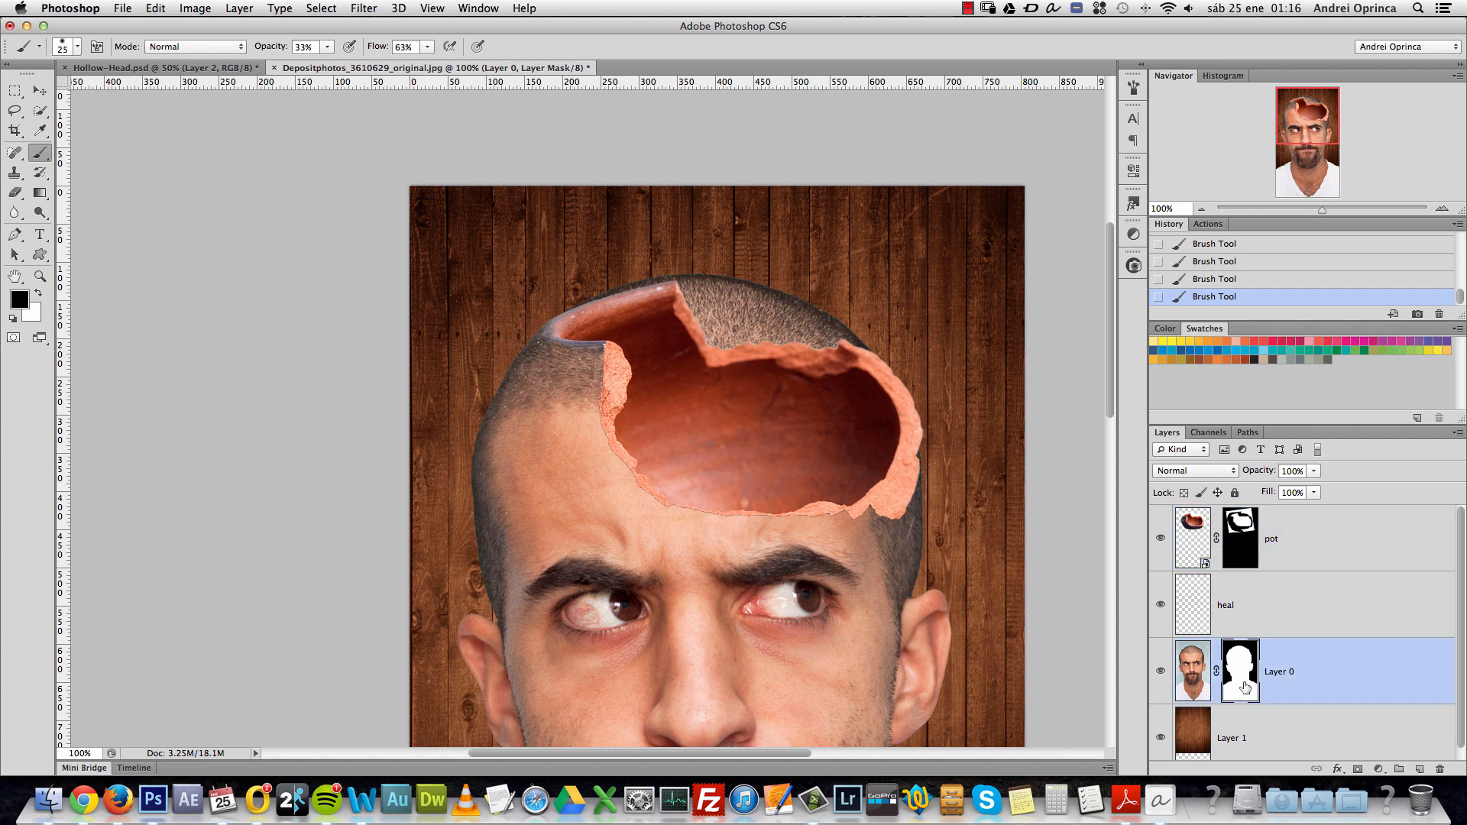
double_click(1281, 671)
type("model")
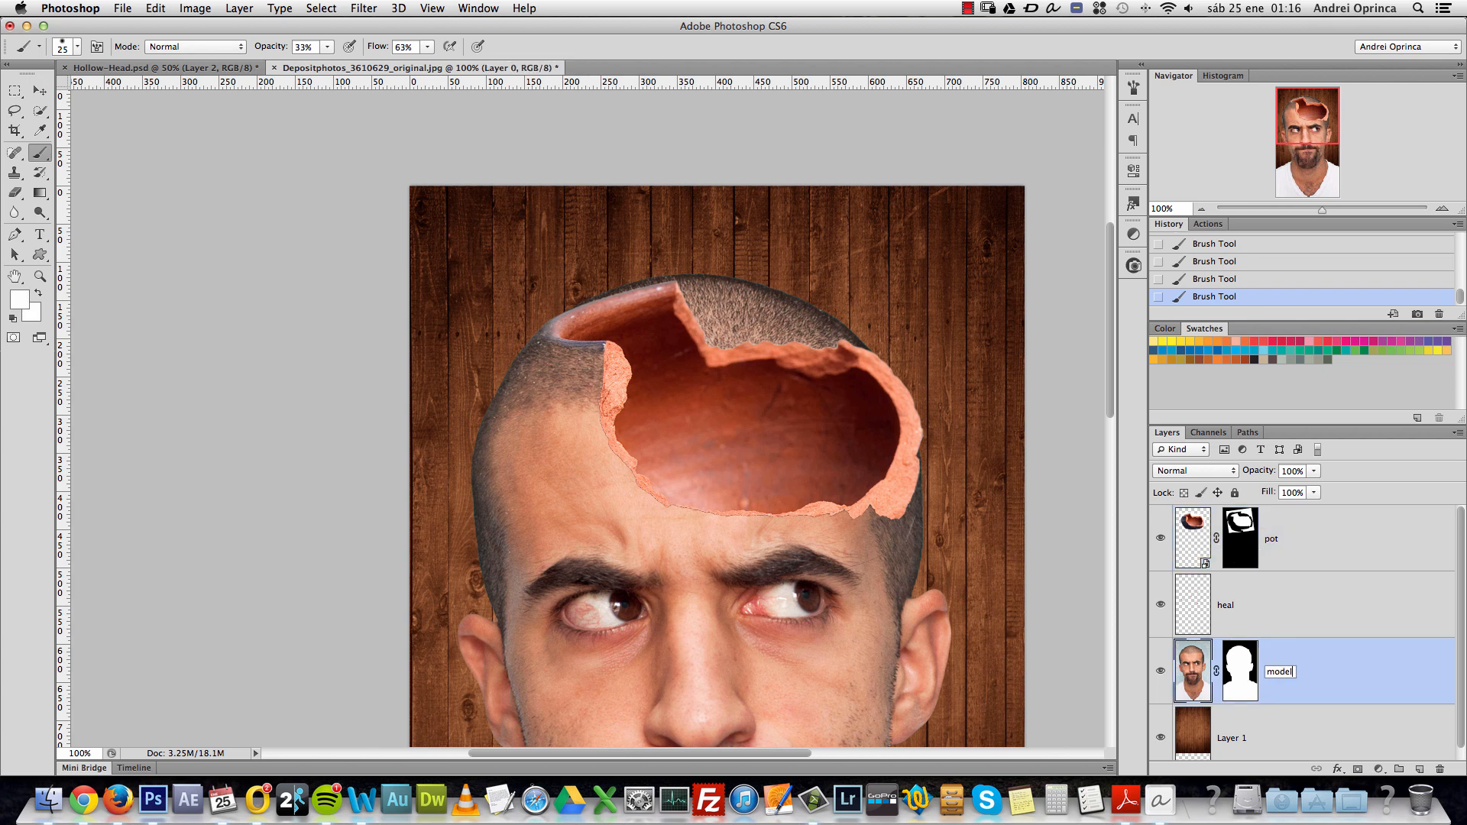
key("Return")
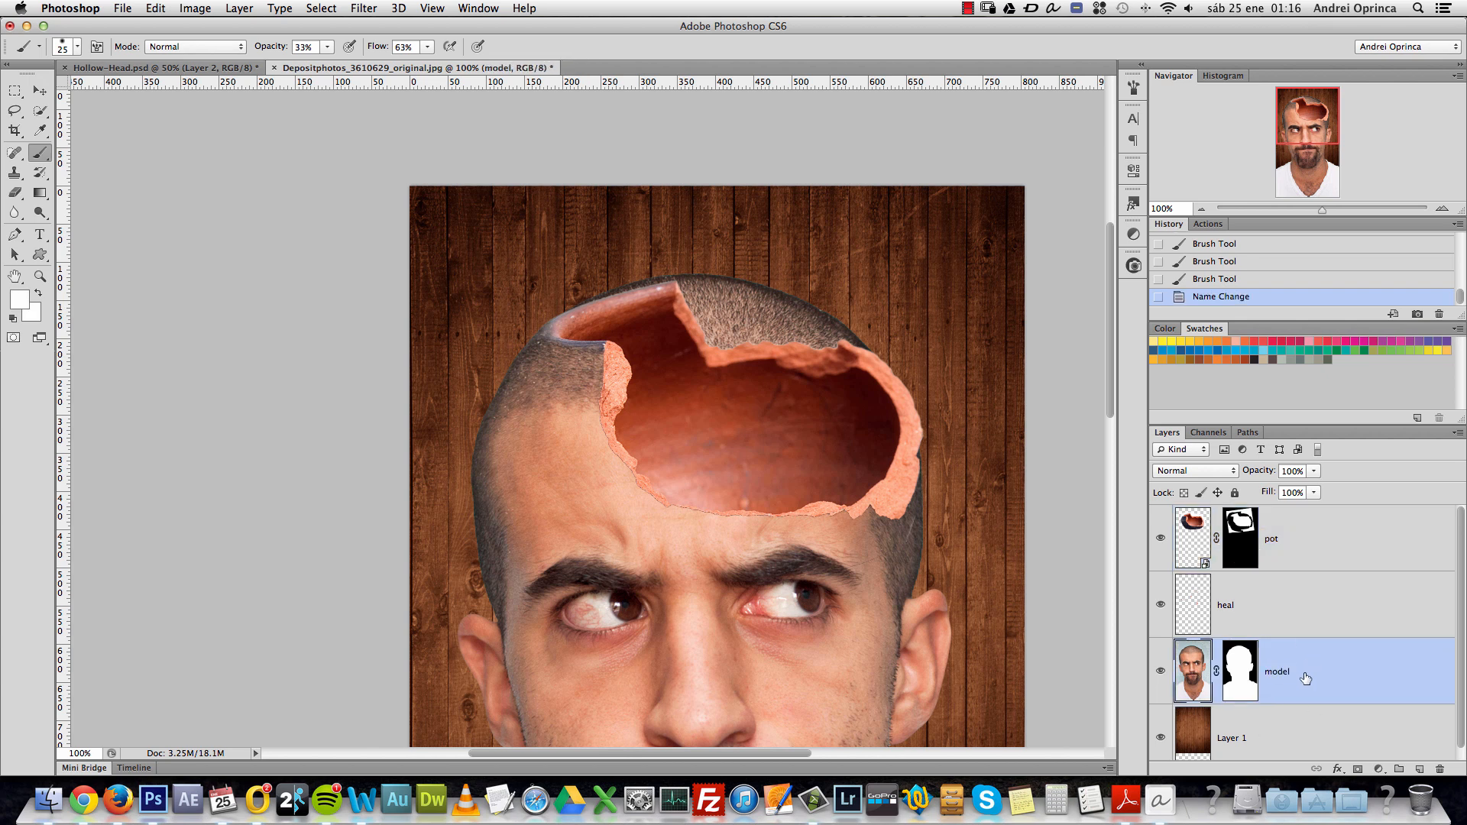
Paint black on the model layer's mask over the scalp behind the pot's opening, using a 98 px brush at 100% hardness, opacity and flow.
left_click(1241, 670)
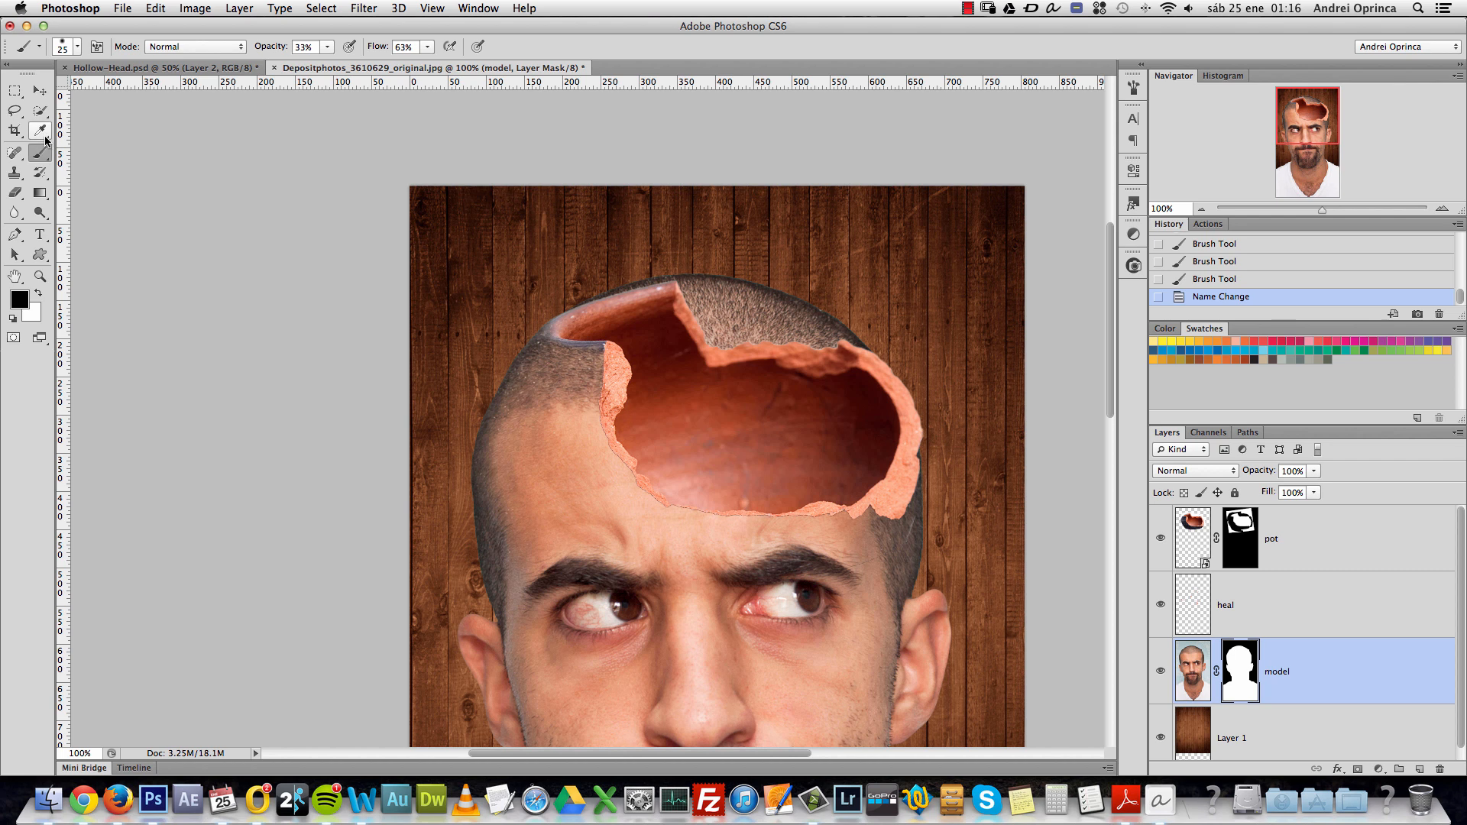
left_click(327, 47)
mouse_move(348, 64)
left_mouse_down()
mouse_move(434, 52)
mouse_move(341, 64)
left_mouse_up()
left_click(589, 58)
right_click(781, 327)
left_click(864, 363)
left_click_drag(875, 400, 943, 398)
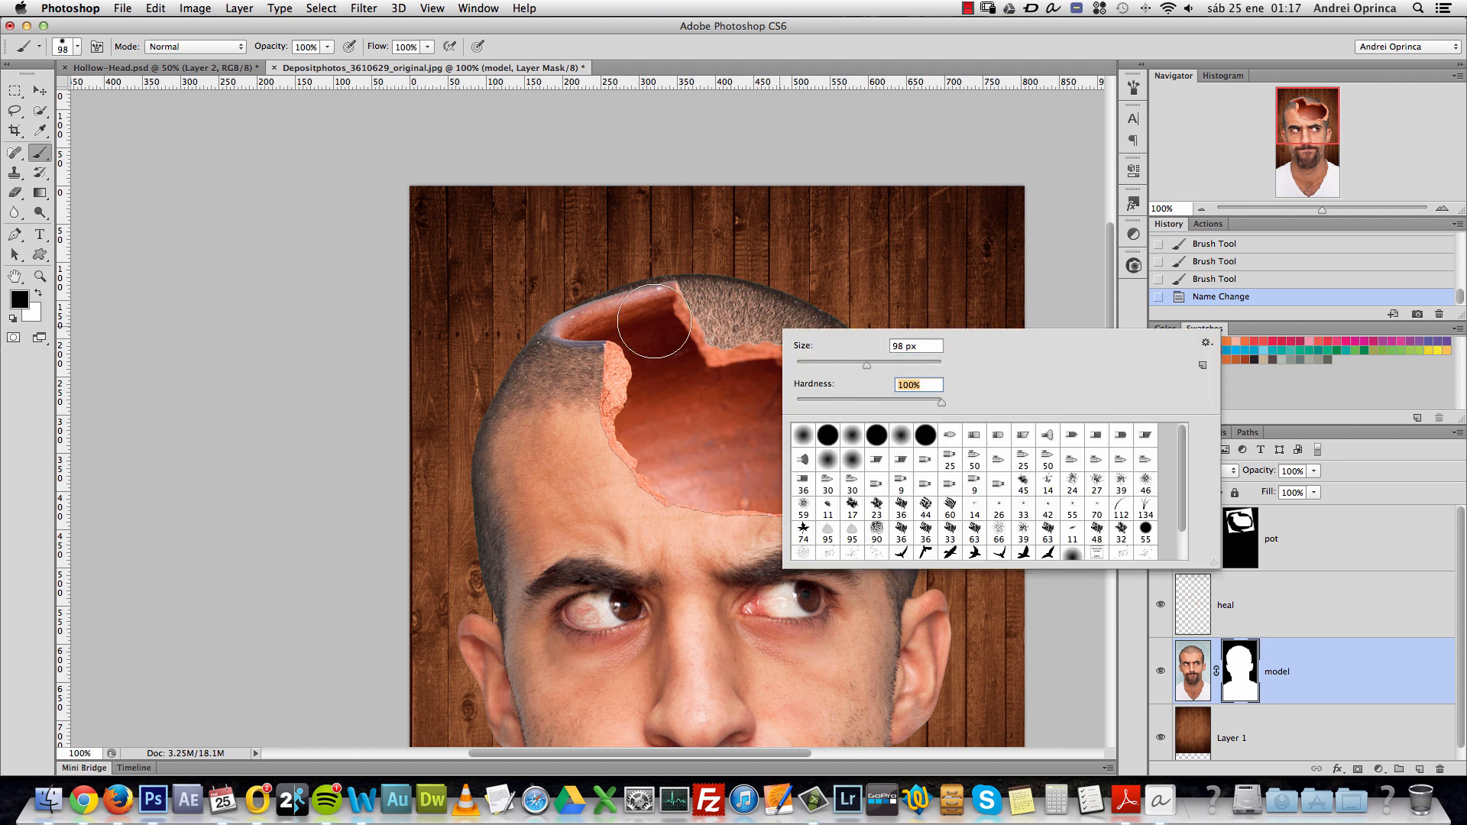
left_click(653, 321)
mouse_move(627, 302)
left_mouse_down()
mouse_move(713, 335)
mouse_move(781, 327)
mouse_move(765, 303)
mouse_move(896, 361)
mouse_move(947, 412)
mouse_move(873, 358)
mouse_move(627, 280)
mouse_move(688, 272)
mouse_move(632, 271)
mouse_move(743, 348)
mouse_move(699, 327)
mouse_move(669, 301)
left_mouse_up()
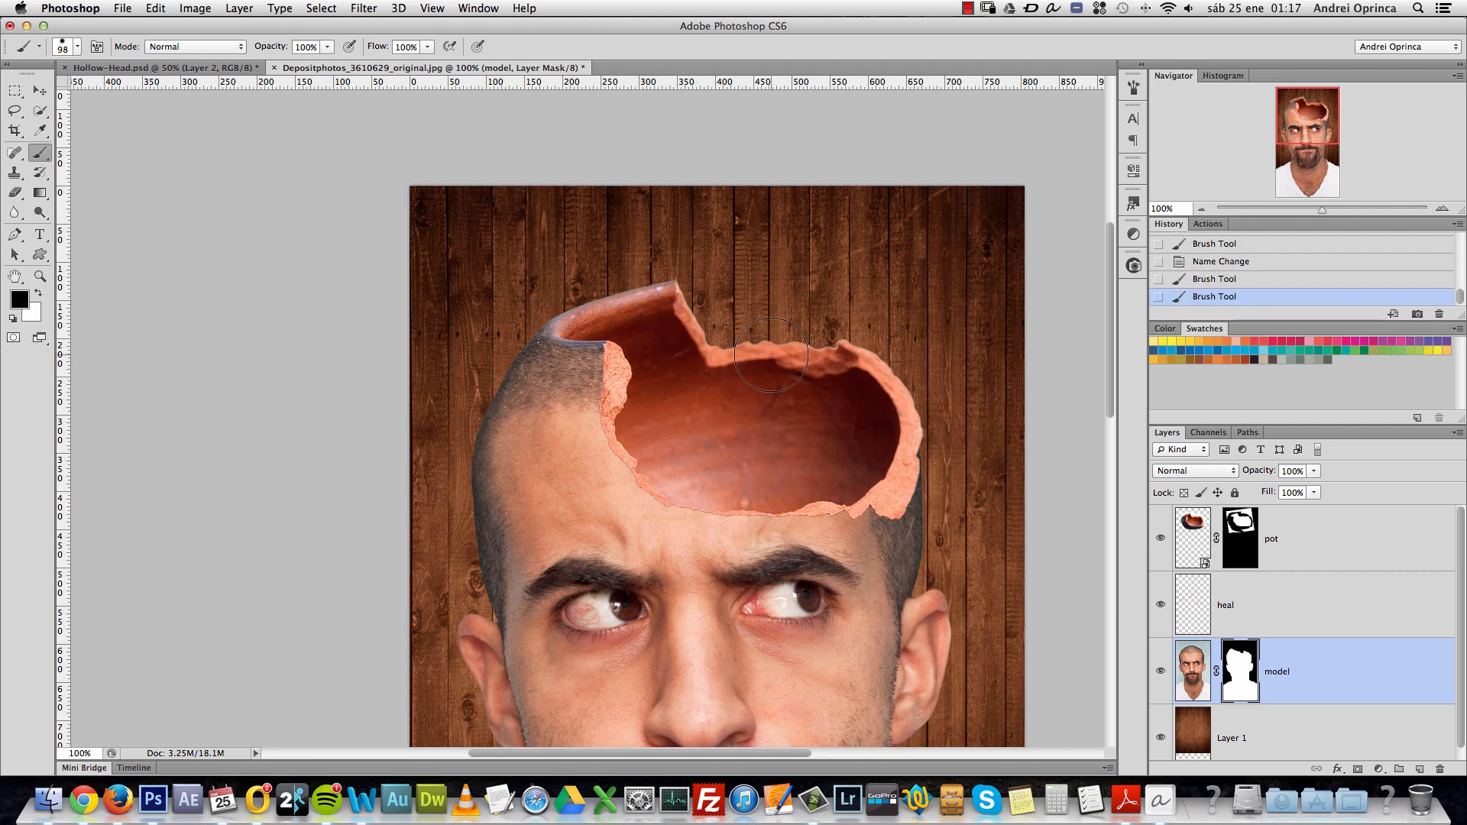
Examine the hollowed head as a whole and the pot's edge along the side of the head.
left_click(38, 91)
key("super+minus")
left_click_drag(855, 556, 794, 369)
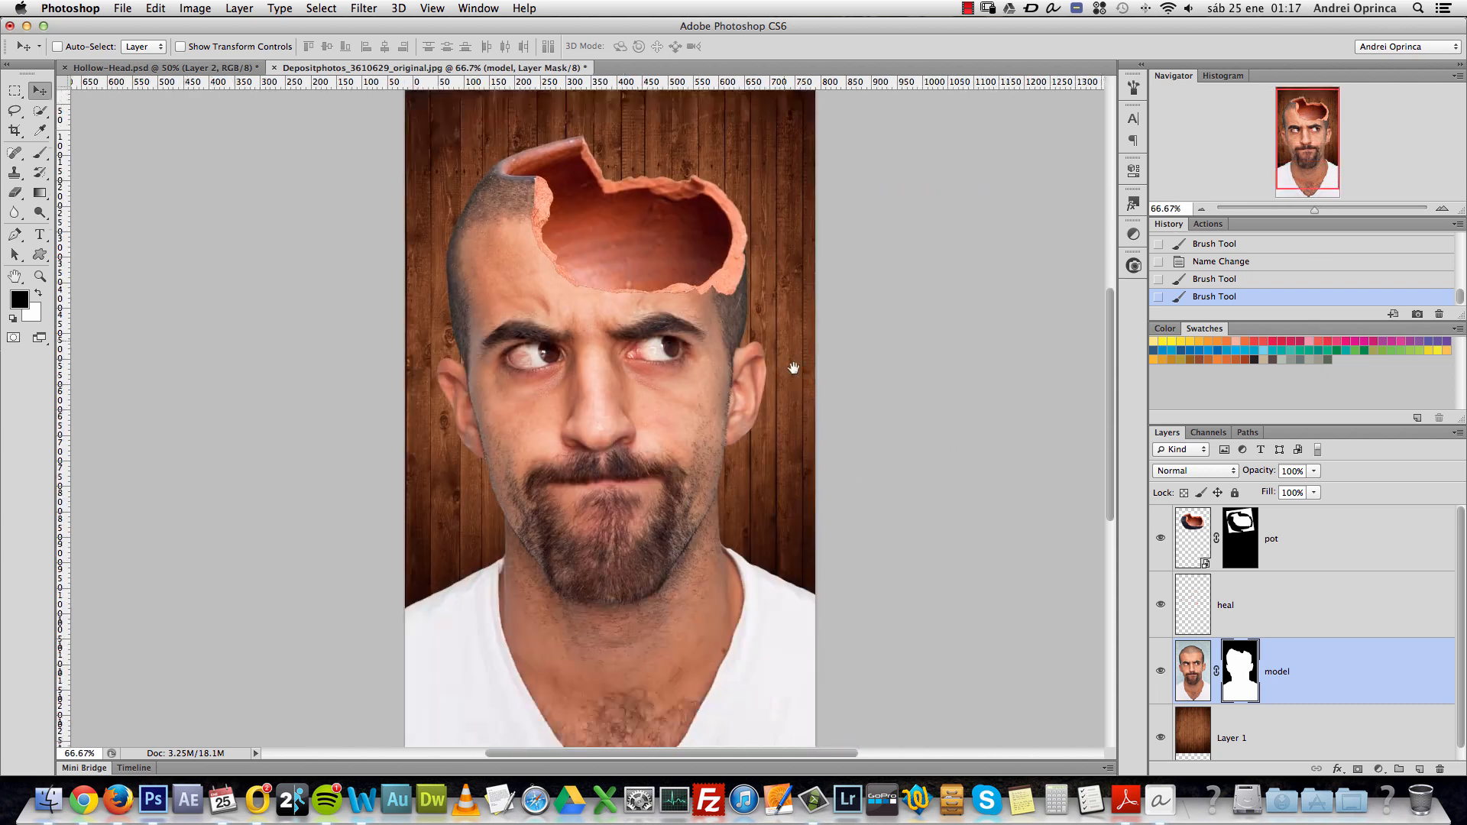
key("super+1")
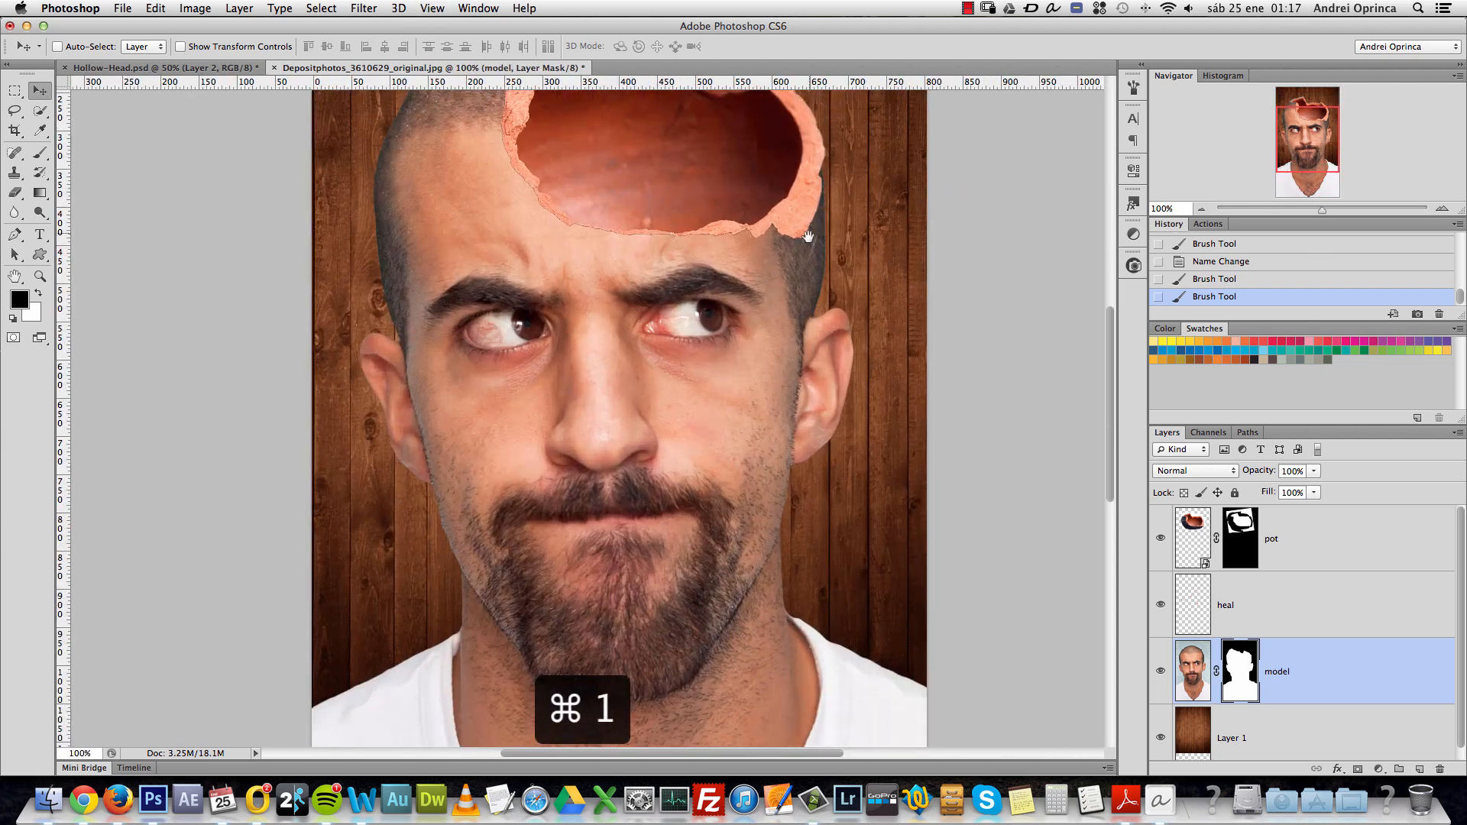
key("super+space")
left_click(808, 236)
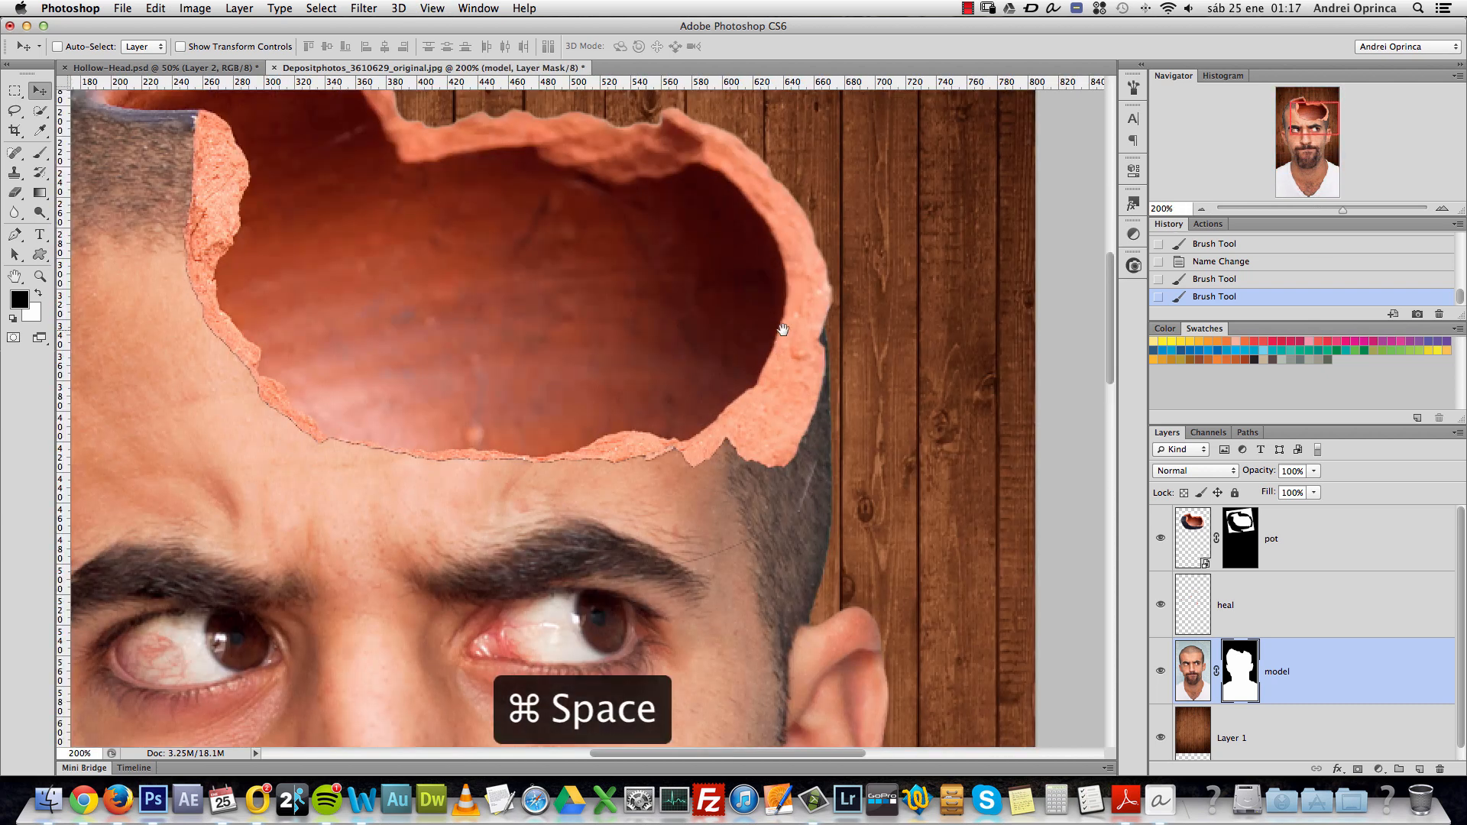
left_click_drag(794, 341, 840, 458)
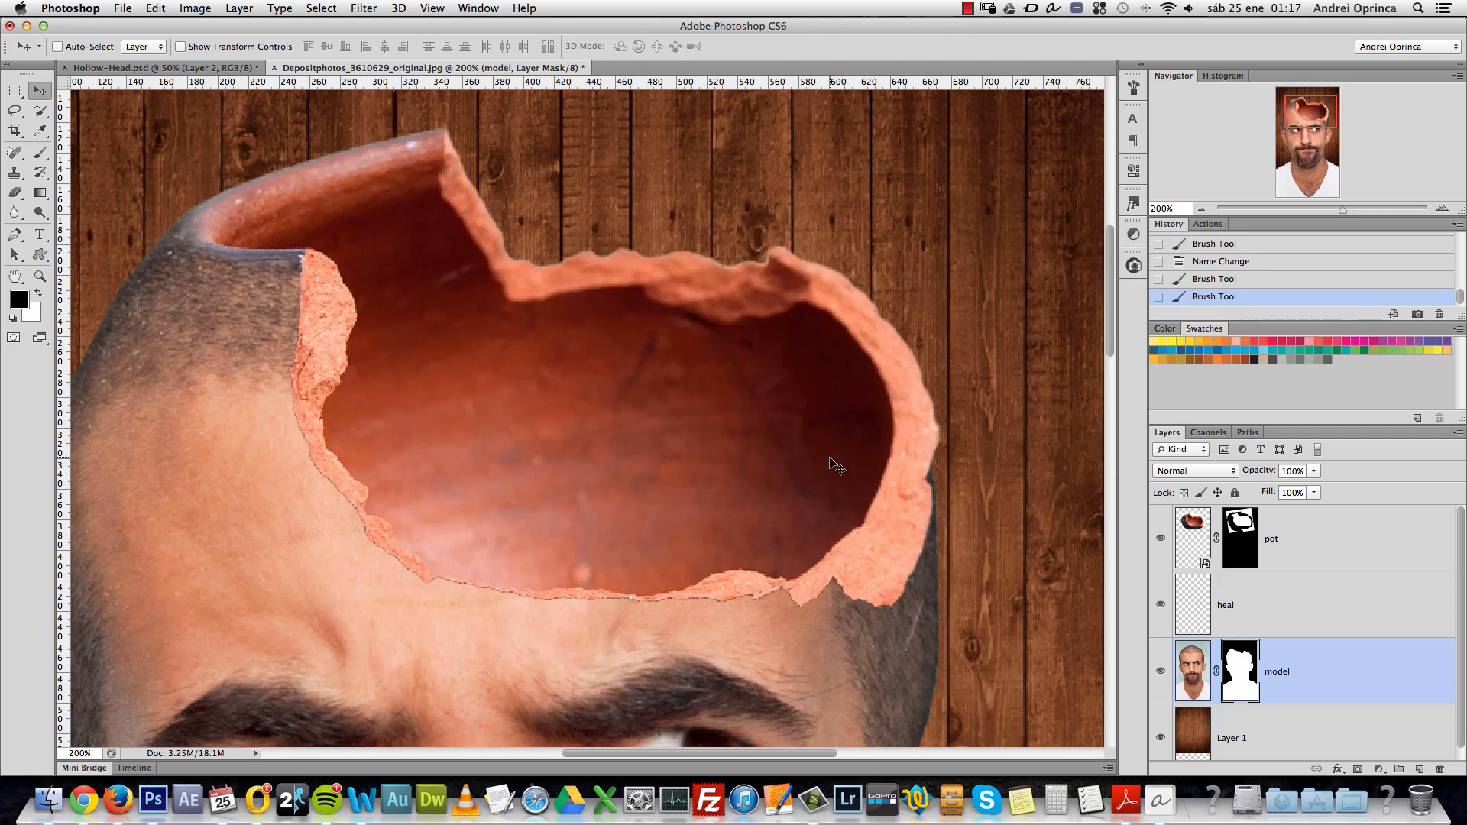
Move the pot layer slightly left and down to align its broken edge with the head.
left_click(1283, 535)
left_click_drag(787, 434, 771, 446)
left_click_drag(890, 470, 900, 459)
key("Up")
key("Right")
key("Right")
key("Left")
key("Left")
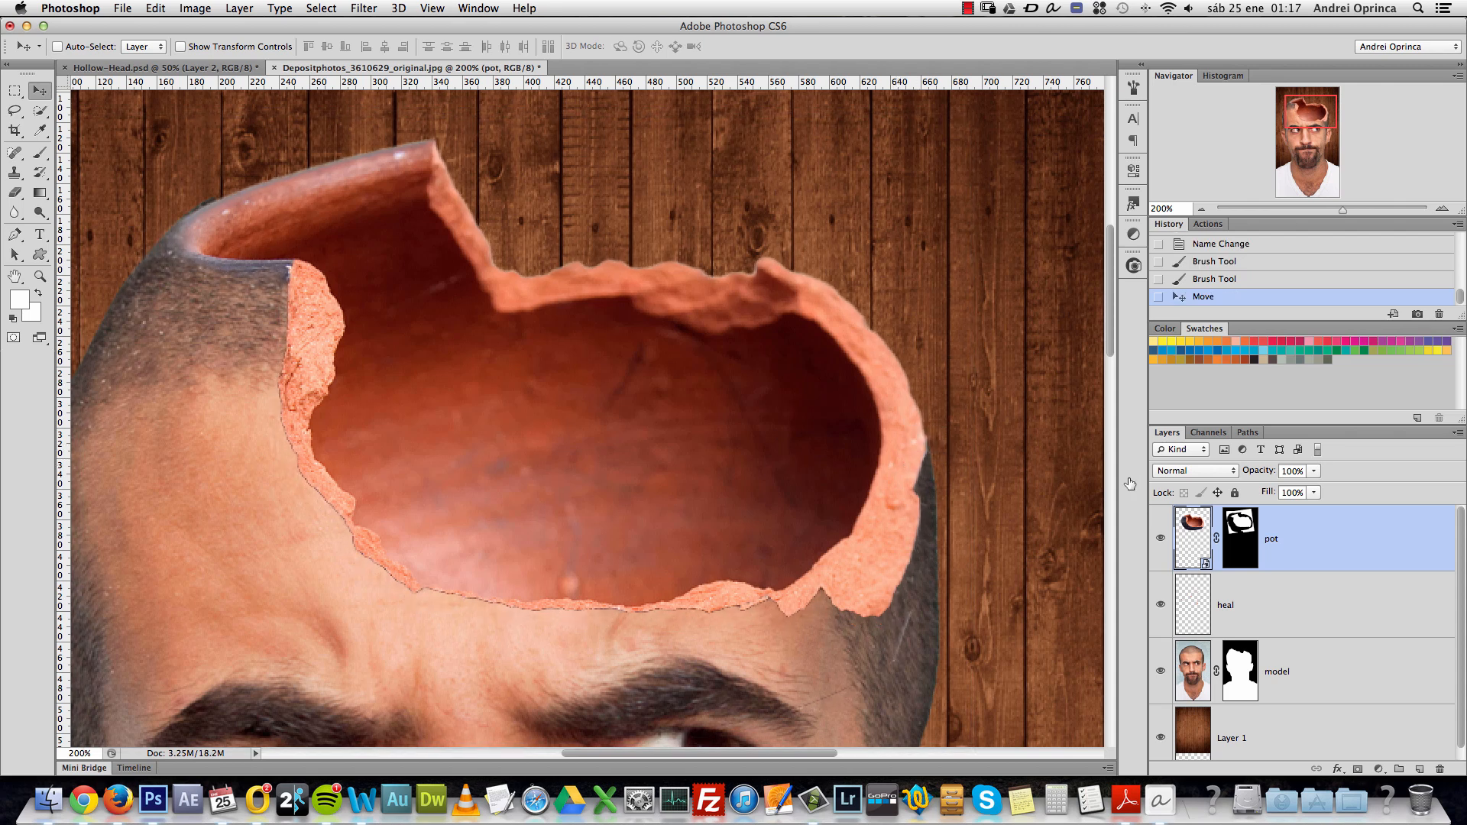
Paint black on the model layer's mask with a 70 px brush to remove the scalp showing outside the pot's upper rim.
left_click(1237, 653)
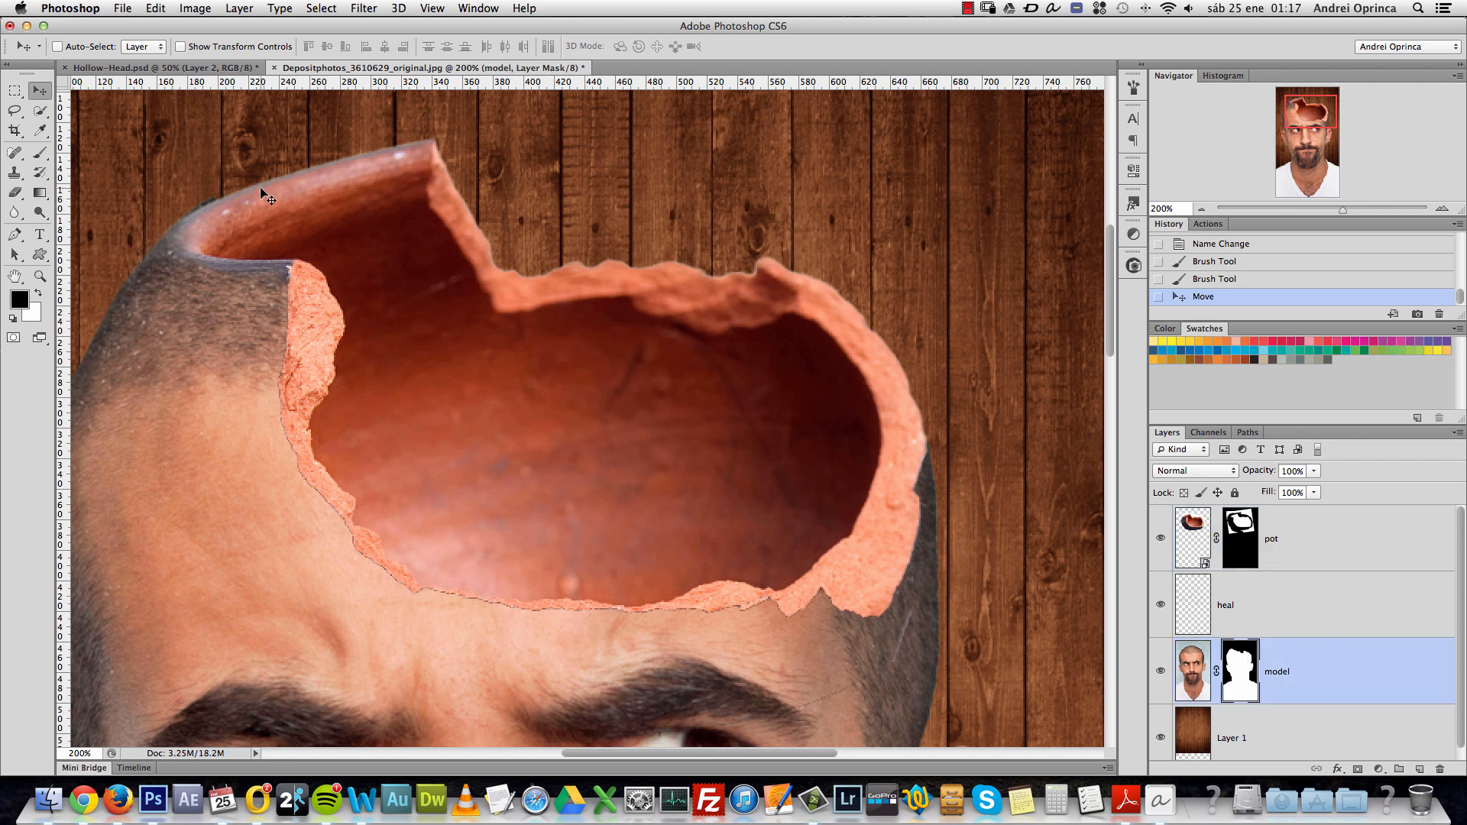
key("b")
key("[")
key("[")
left_click_drag(230, 180, 215, 180)
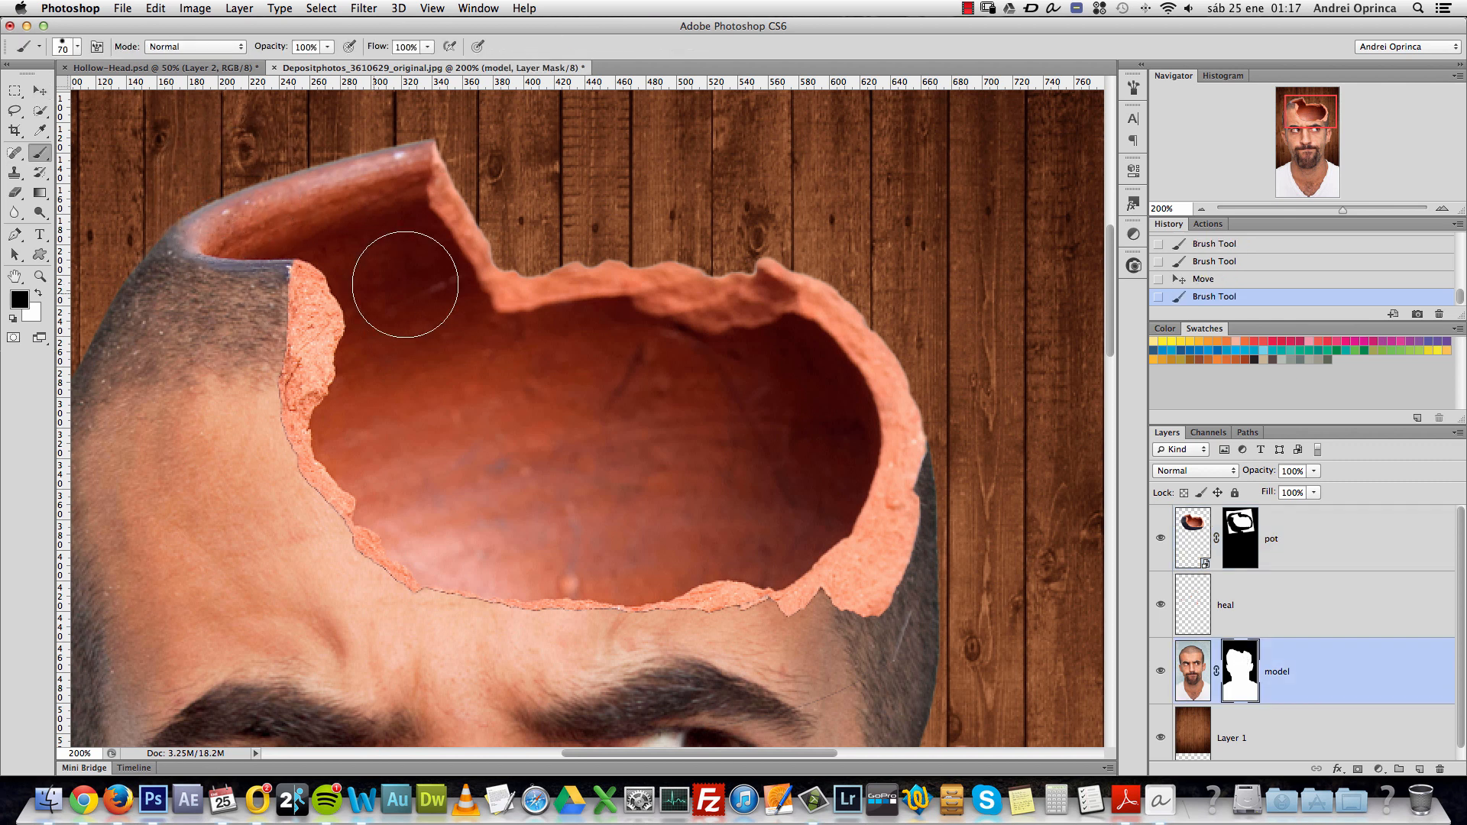
Make the pot layer's mask active and reduce the black brush to 8 px for work along the pot's lower edge.
left_click_drag(743, 514, 833, 477)
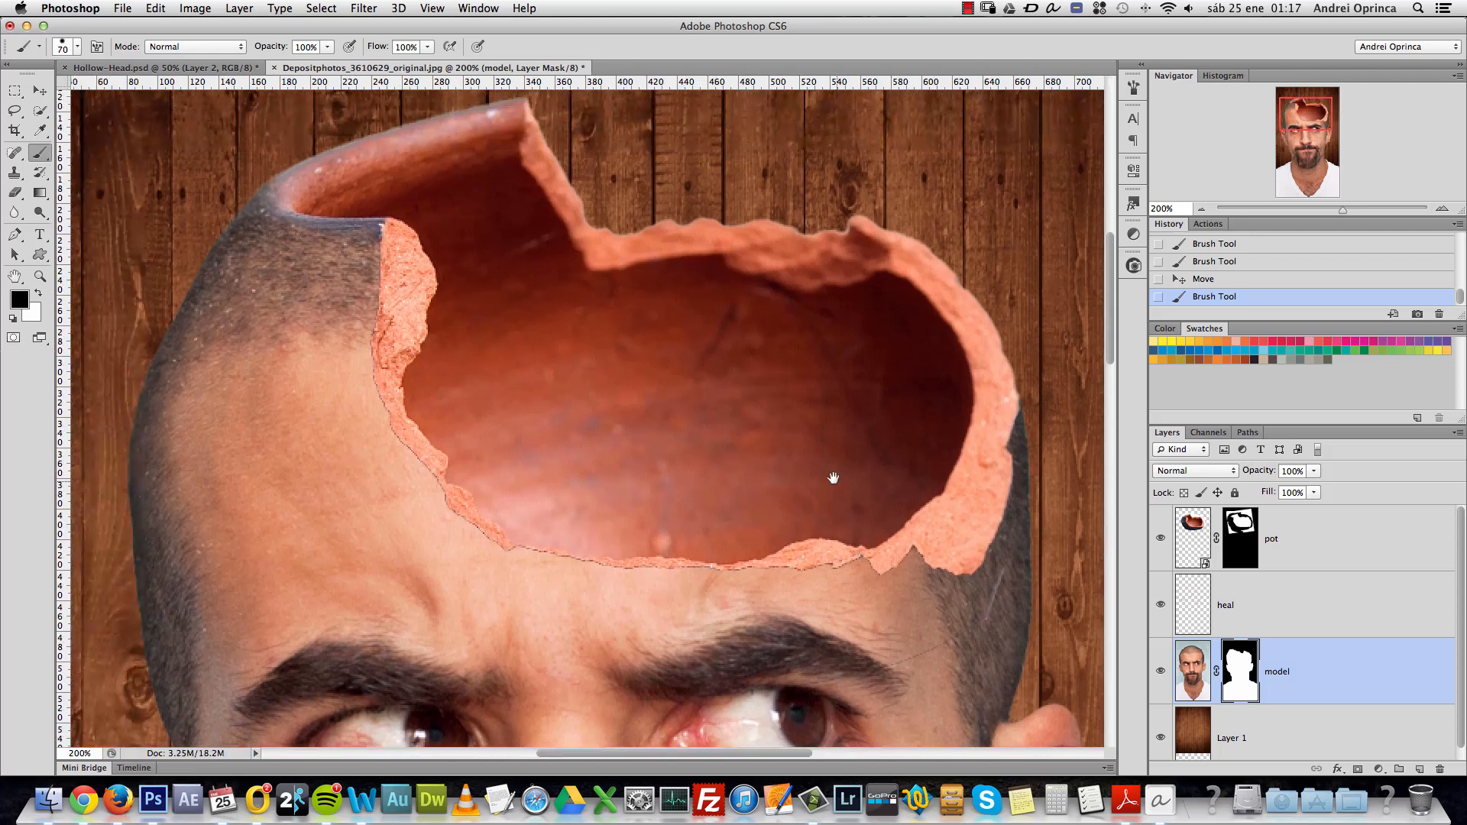
left_click(1299, 539)
left_click(857, 607, "super")
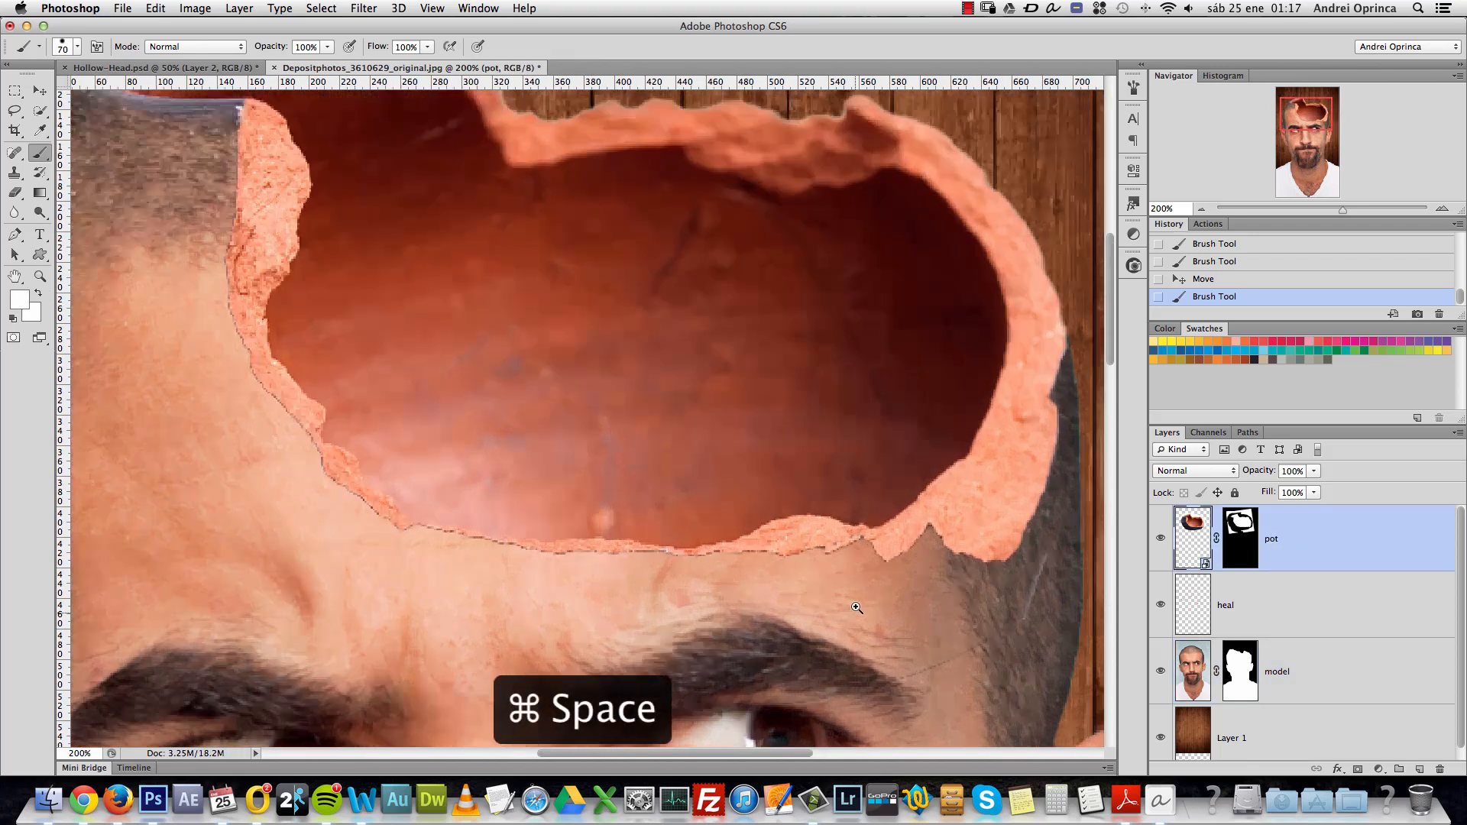
left_click(856, 608, "super")
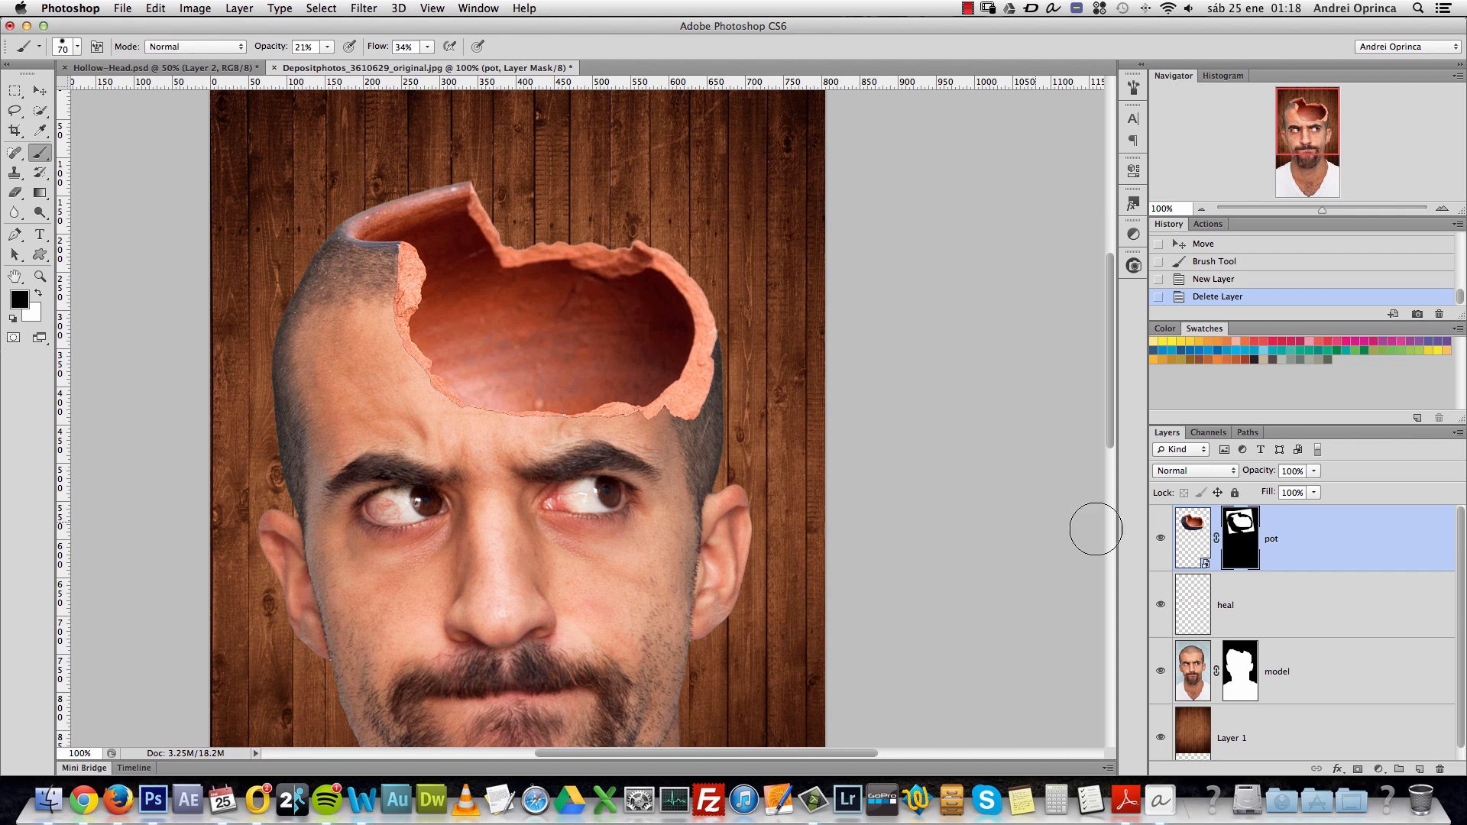
left_click(1189, 565)
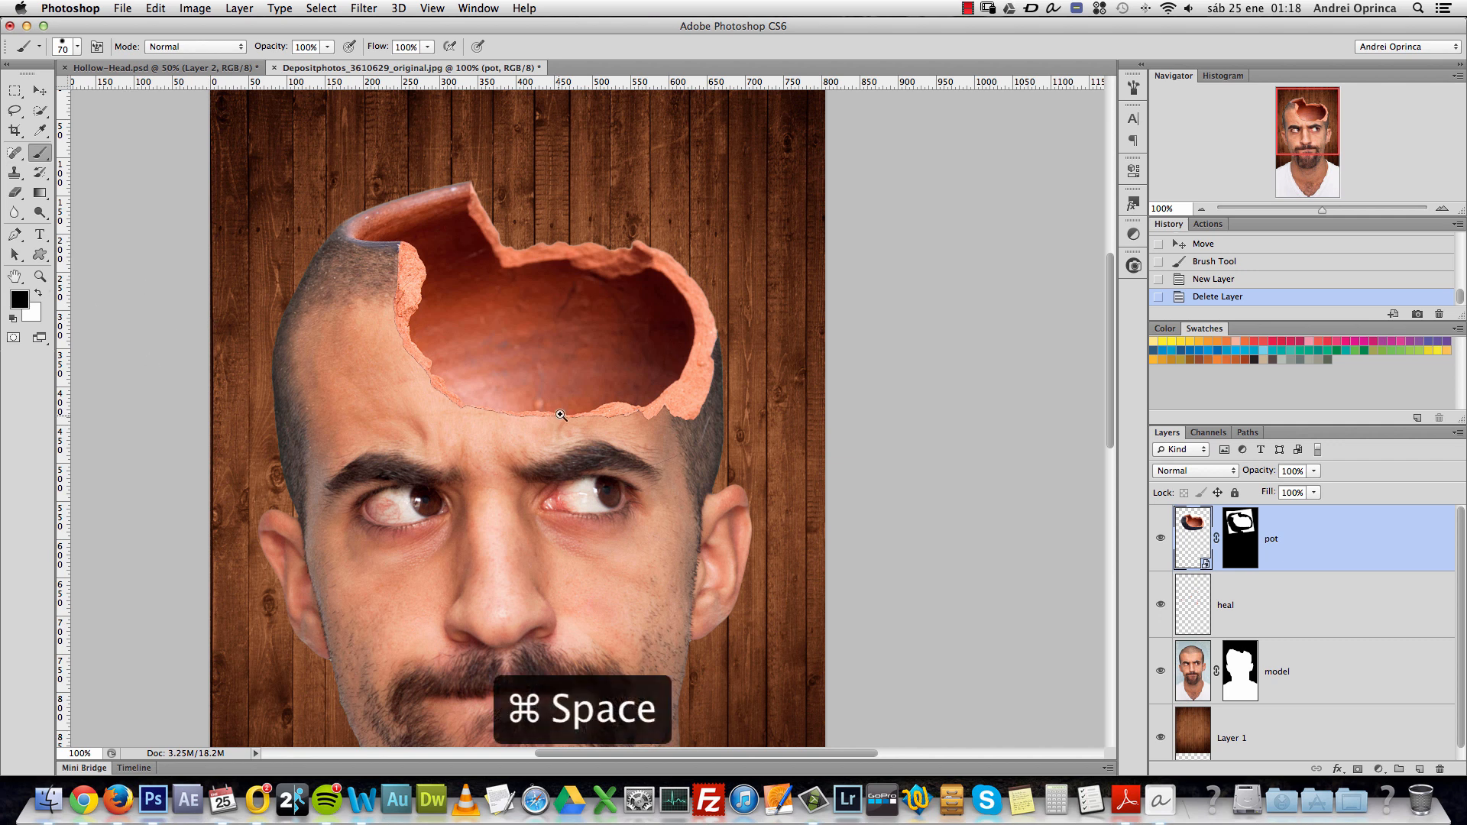
left_click(486, 385, "super")
left_click(569, 413, "super")
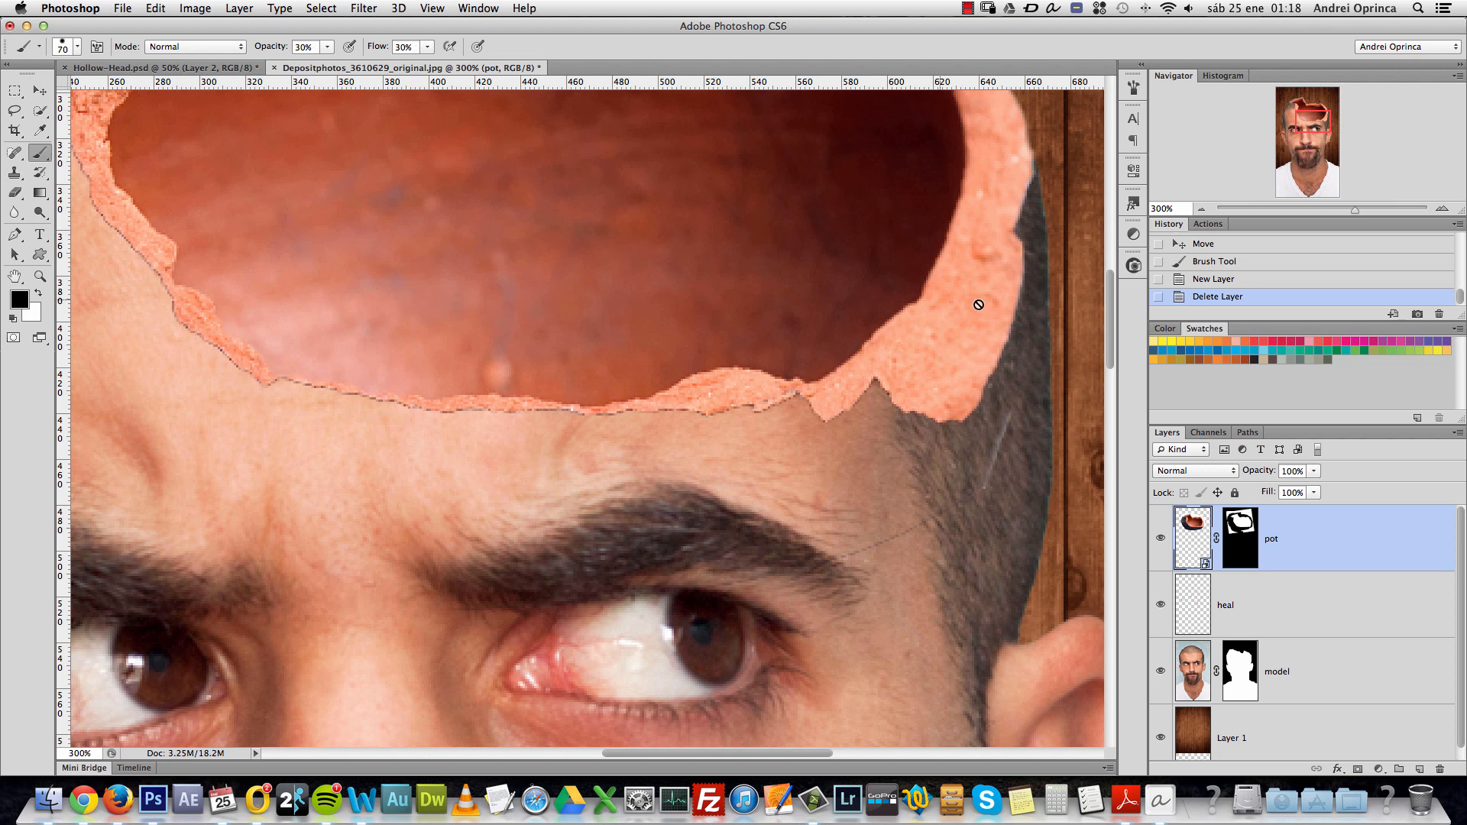
left_click(1250, 550)
left_click(921, 393, "super")
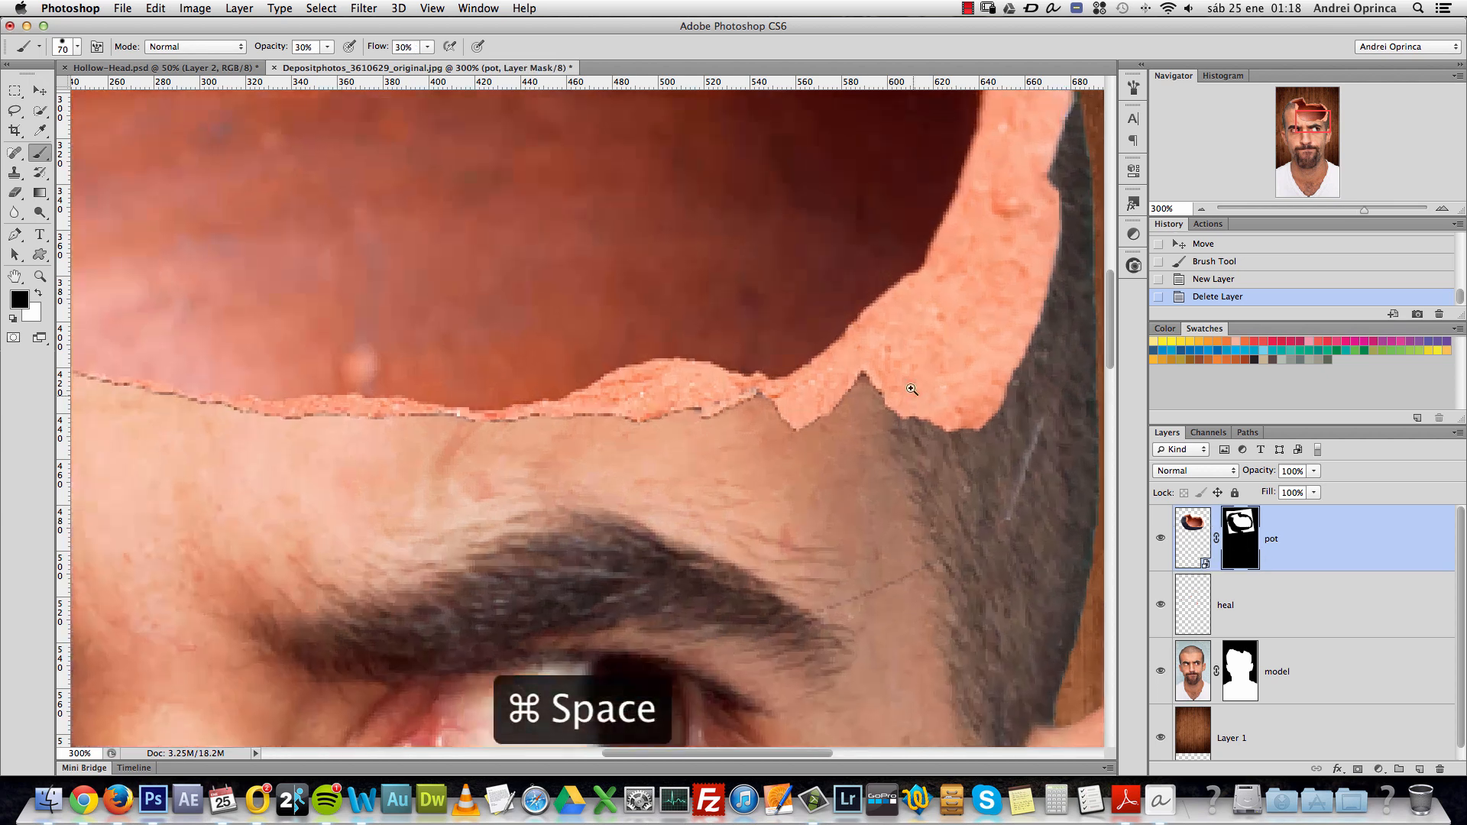
key("bracketleft")
key("bracketleft")
key("bracketleft")
key("bracketleft")
key("bracketleft")
key("bracketleft")
key("bracketleft")
key("bracketleft")
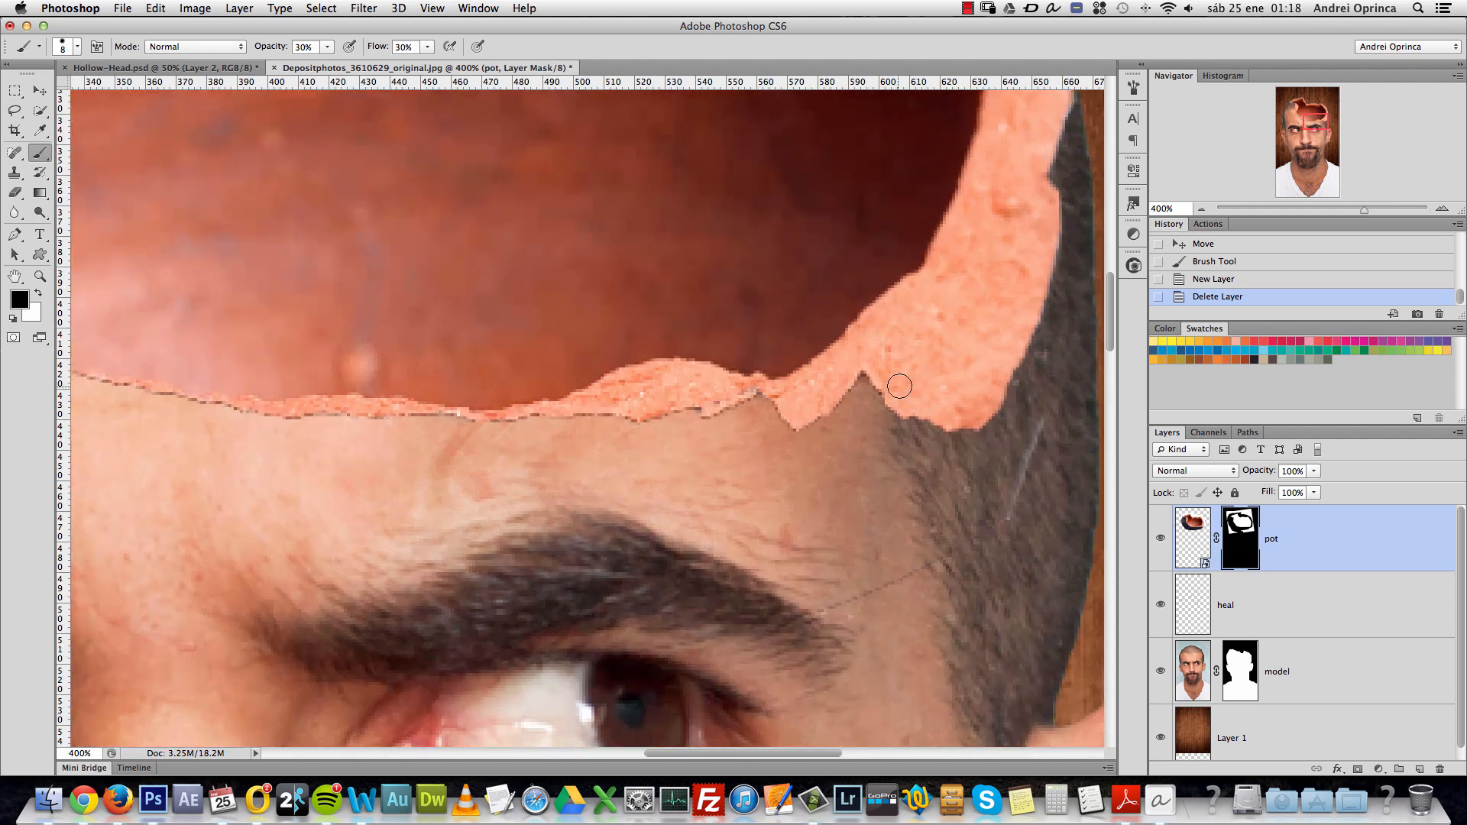
left_click_drag(861, 377, 913, 432)
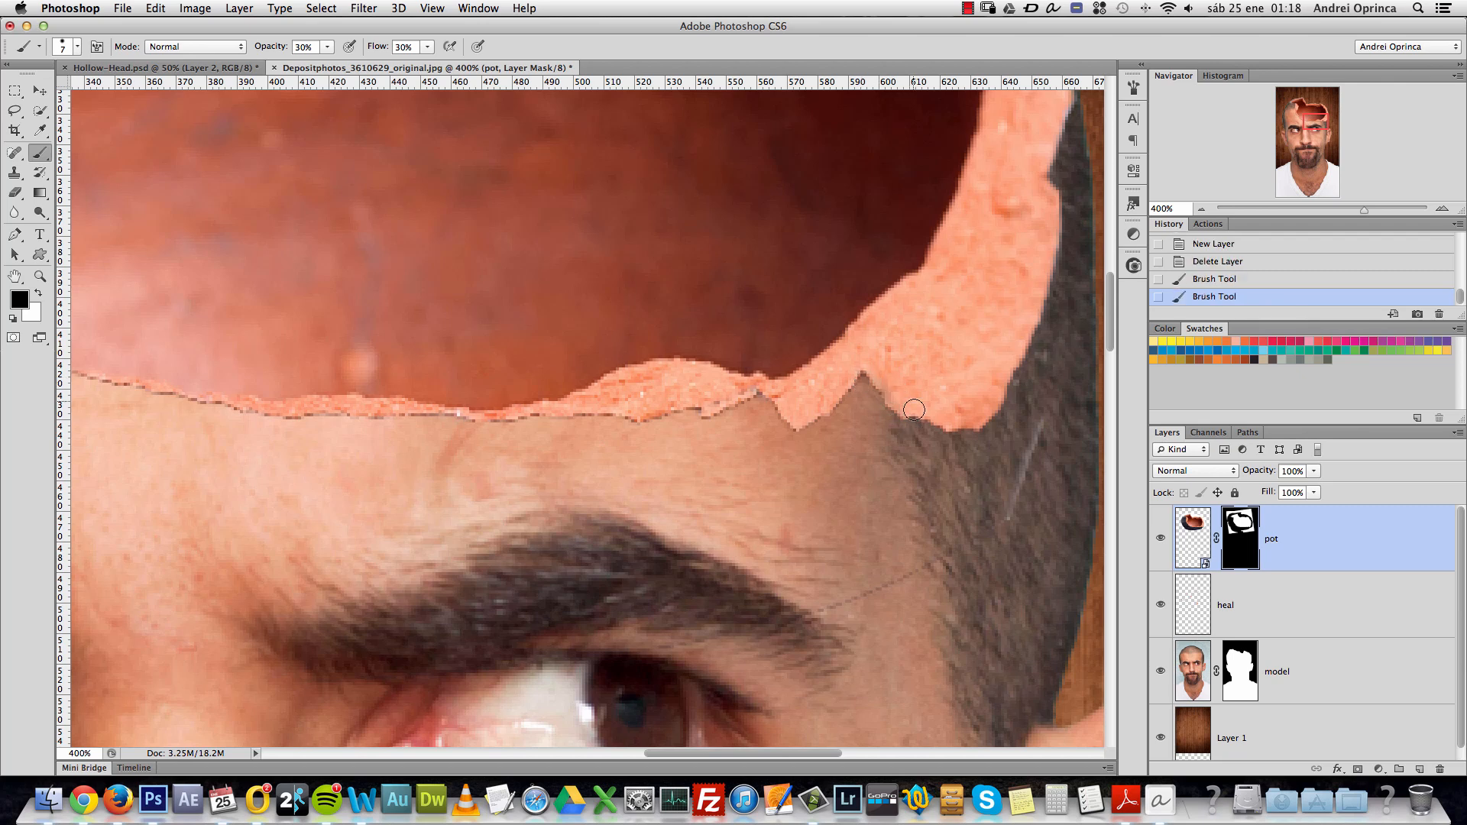
key("alt+super+z")
key("alt+super+z")
Paint black on the pot layer's mask along the pot's jagged lower edge above the eyebrow, using a 7 px brush at 30% opacity and flow.
right_click(897, 340)
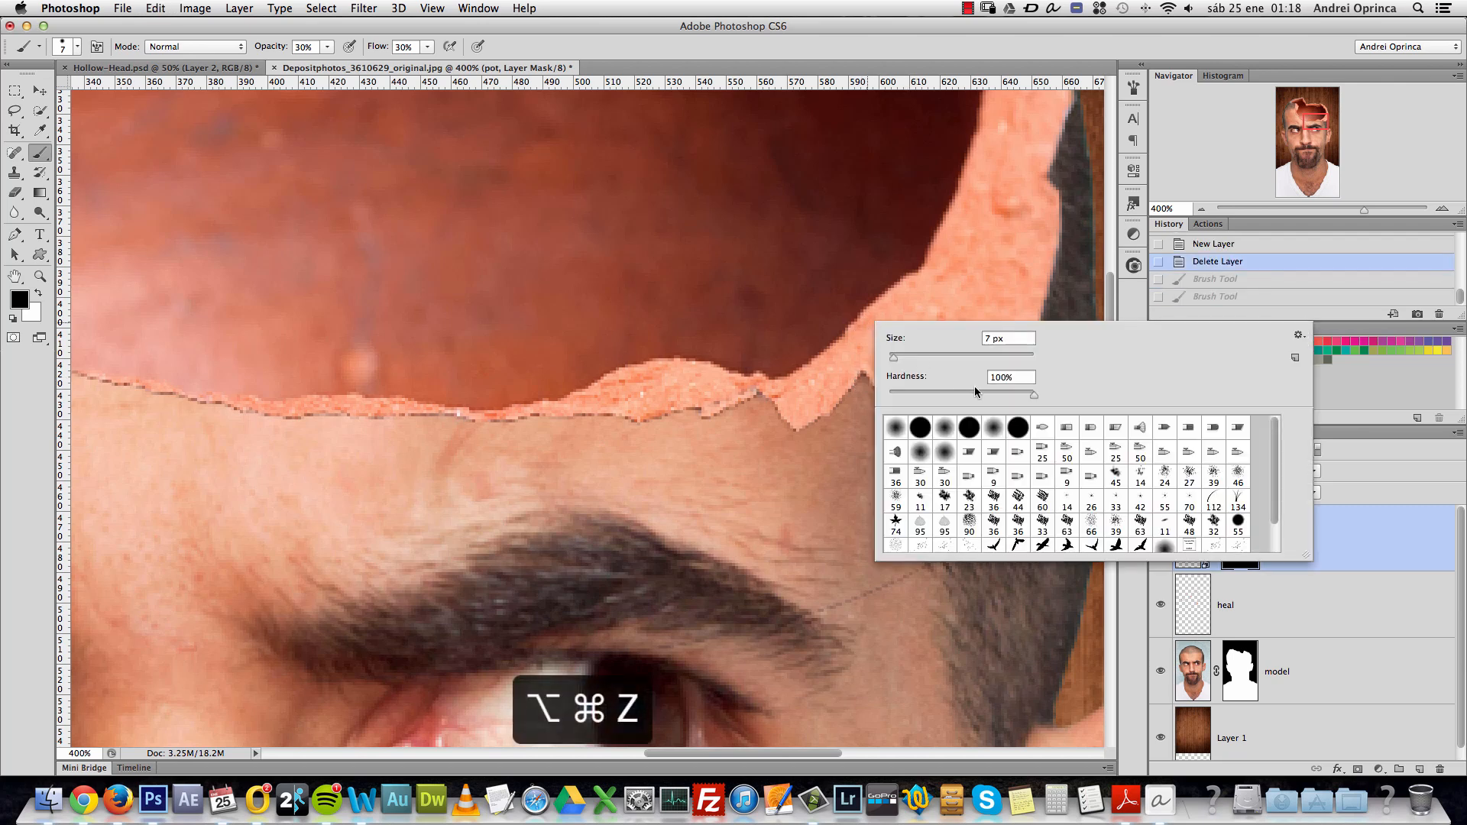
left_click(1373, 534)
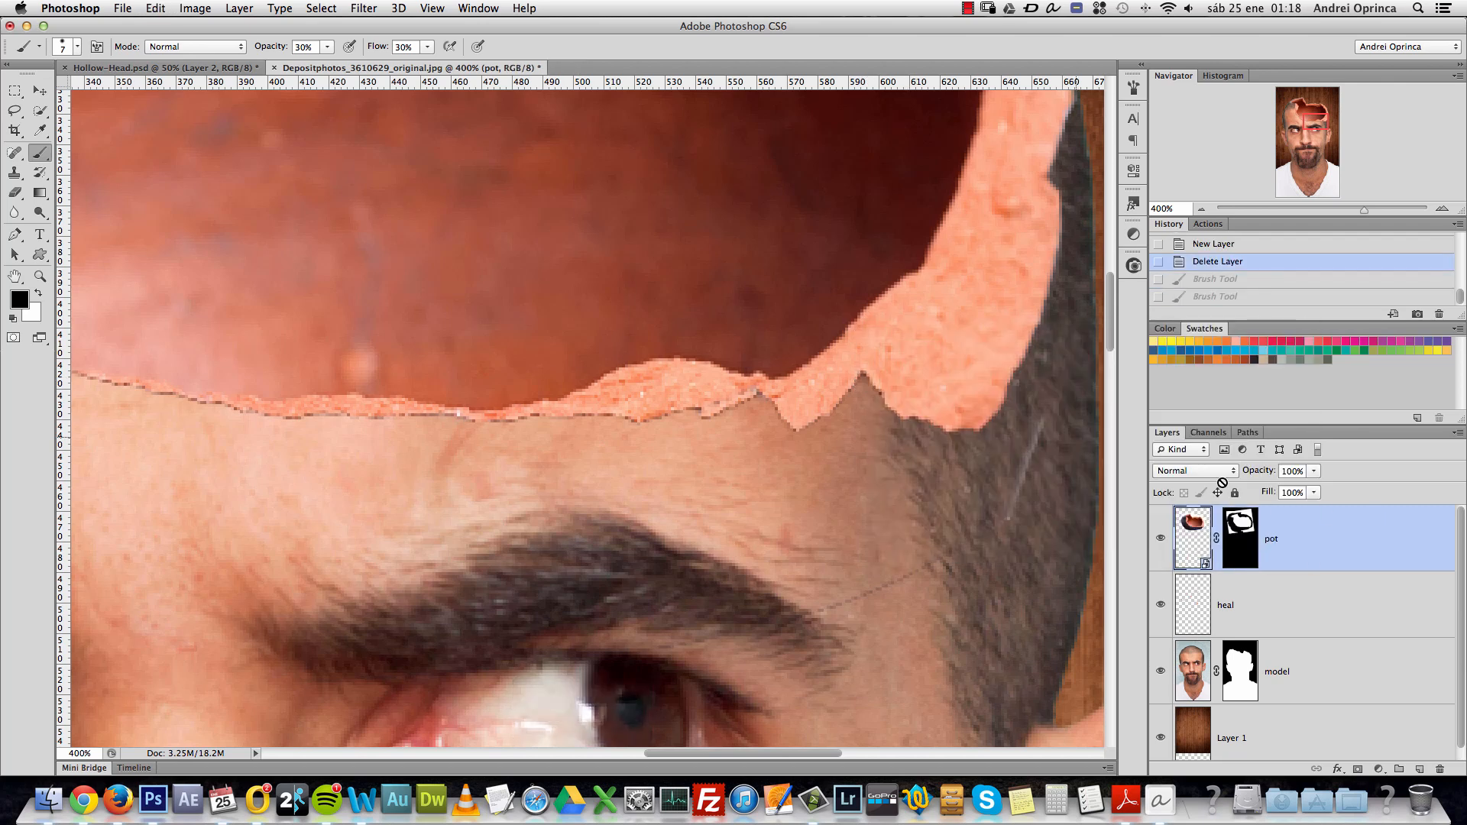
left_click(1249, 537)
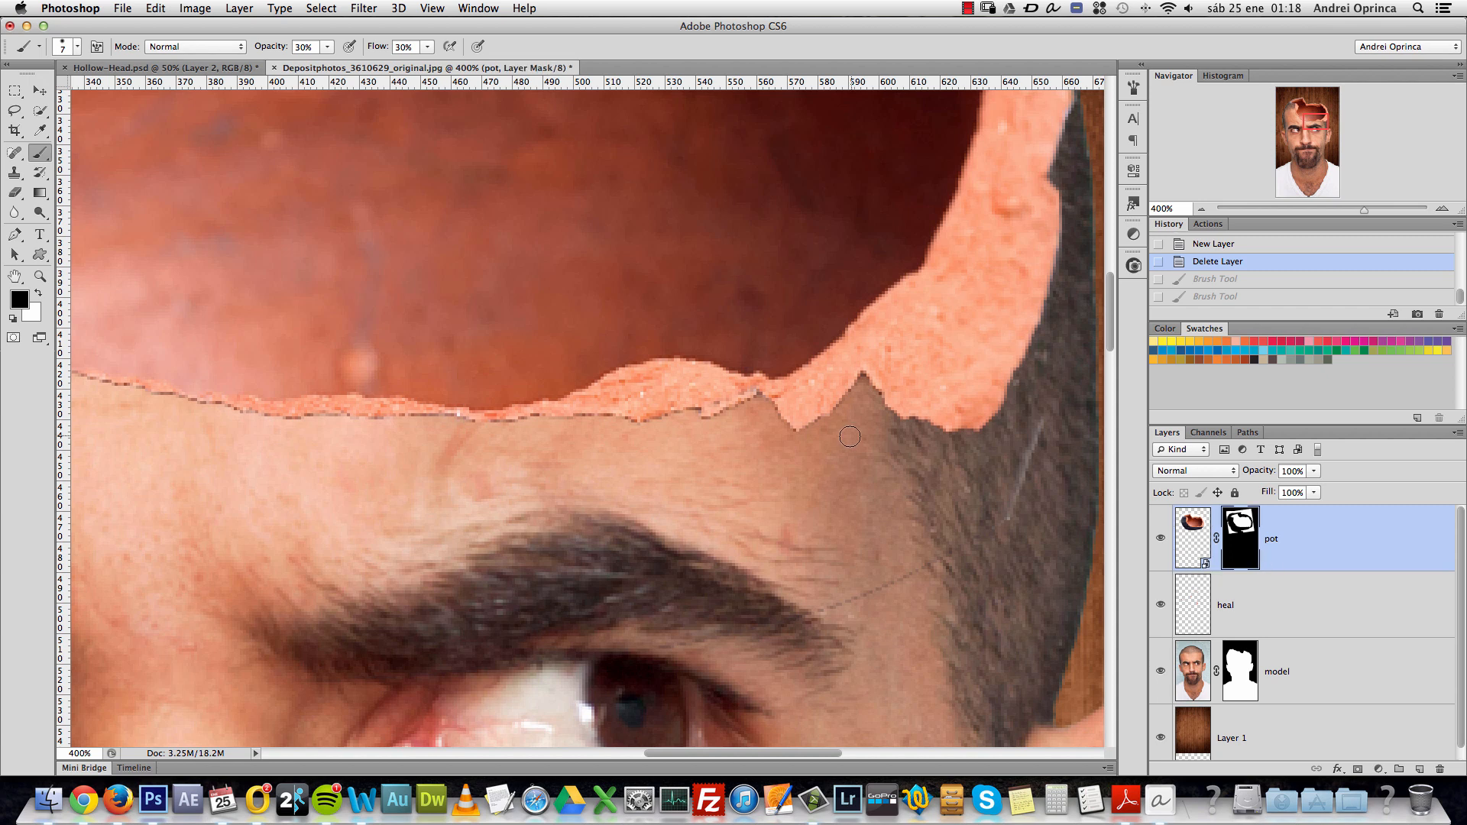
left_click(852, 406)
left_click(849, 412)
left_click(841, 422)
left_click(842, 417)
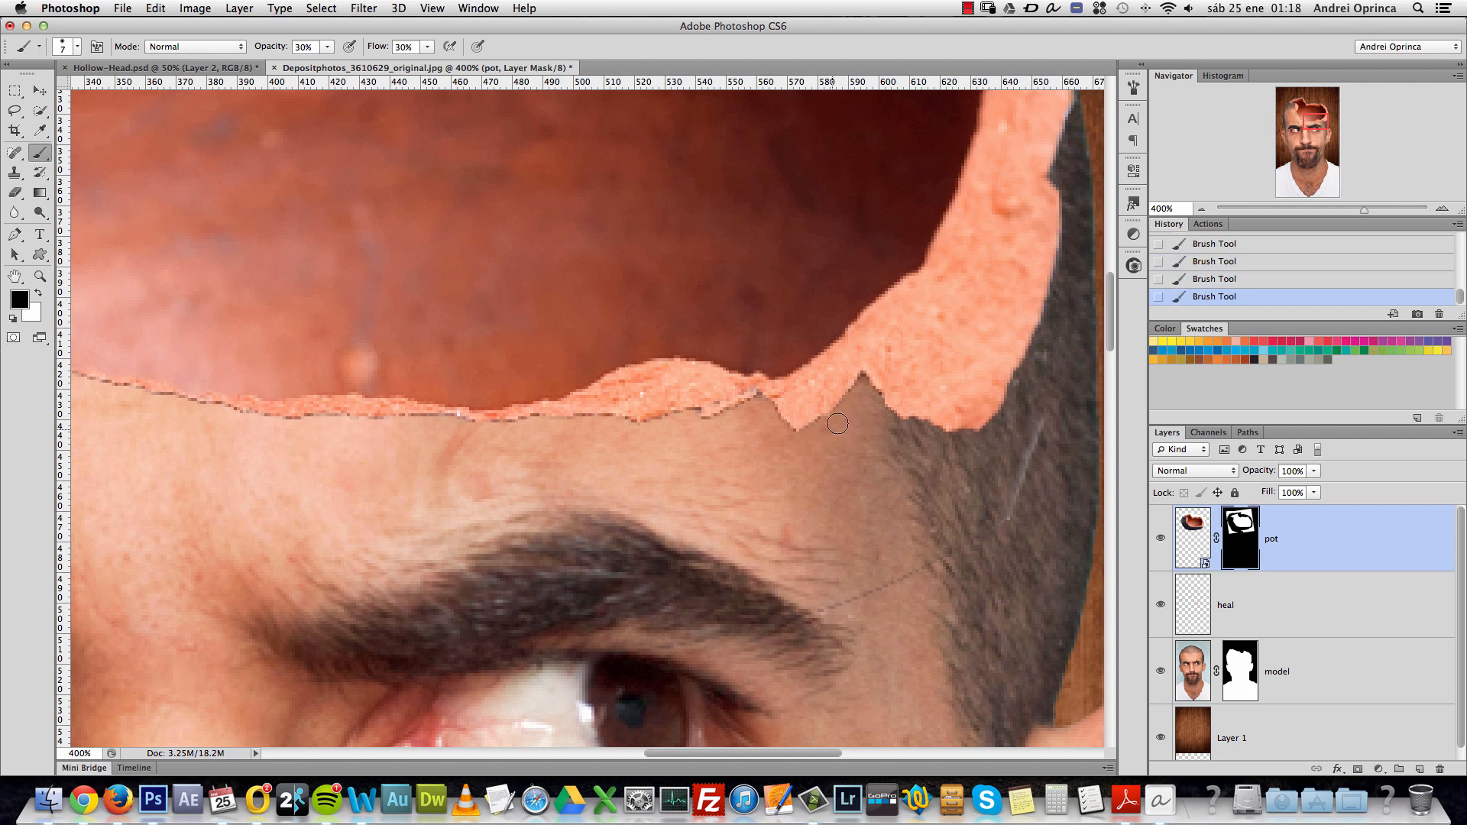
left_click(776, 424)
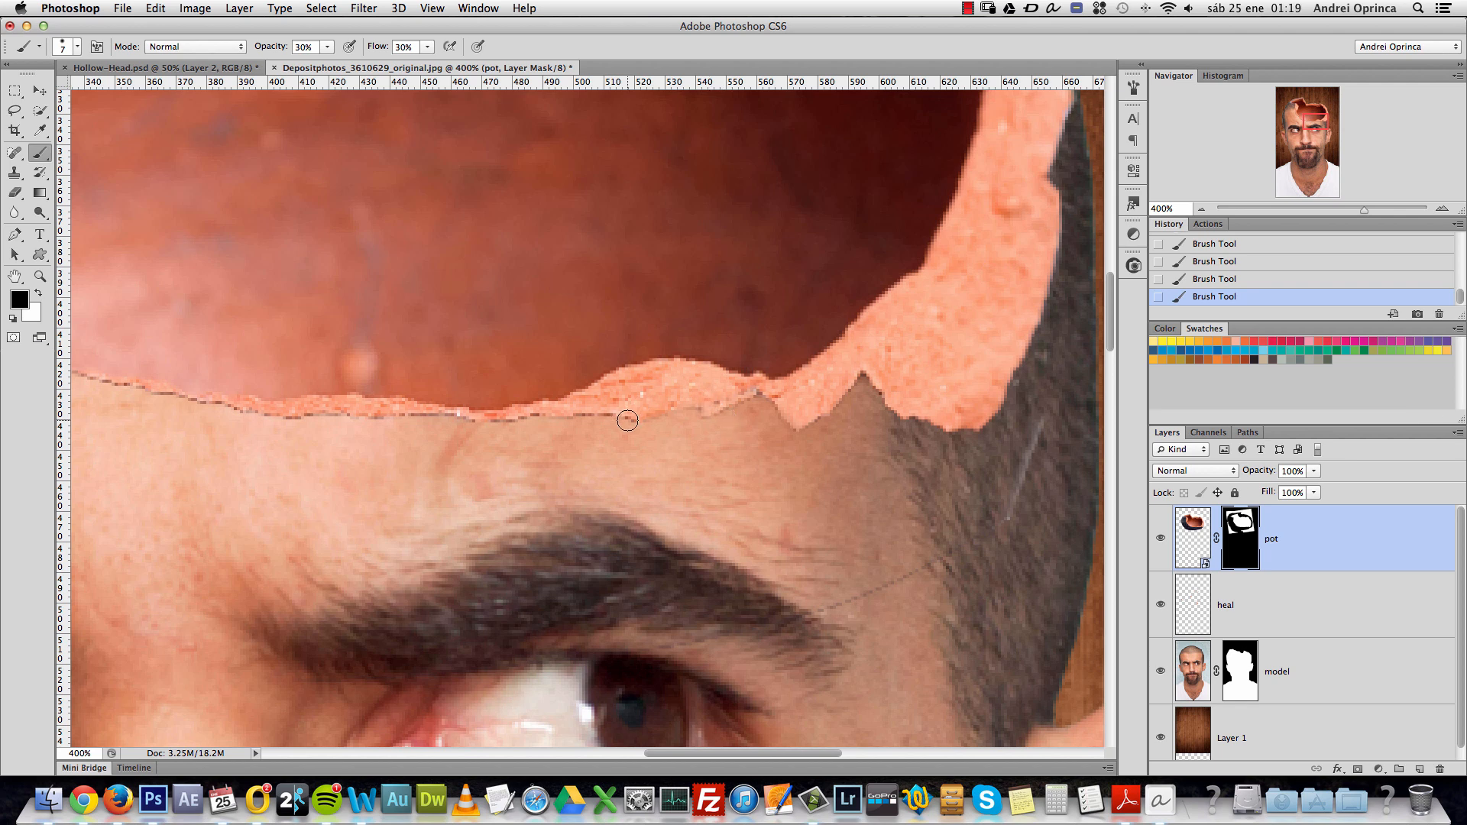
scroll(771, 493, "down", 2)
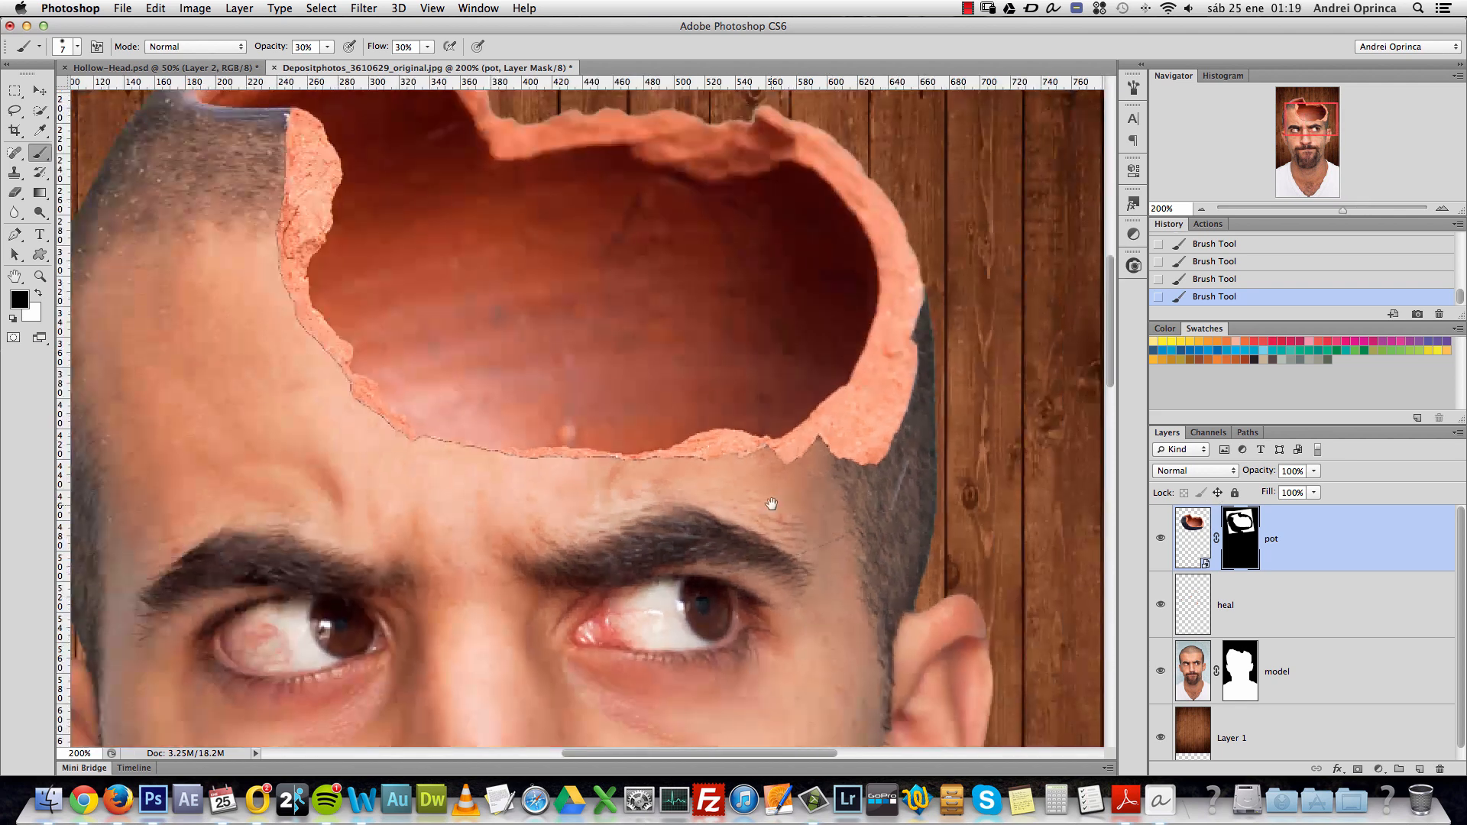
Set the brush to 25 px at 100% opacity and flow for cleaning the pot layer's mask around the pot's lower corner.
scroll(757, 525, "up", 1)
left_click(326, 47)
left_click_drag(328, 63, 393, 61)
left_click(424, 48)
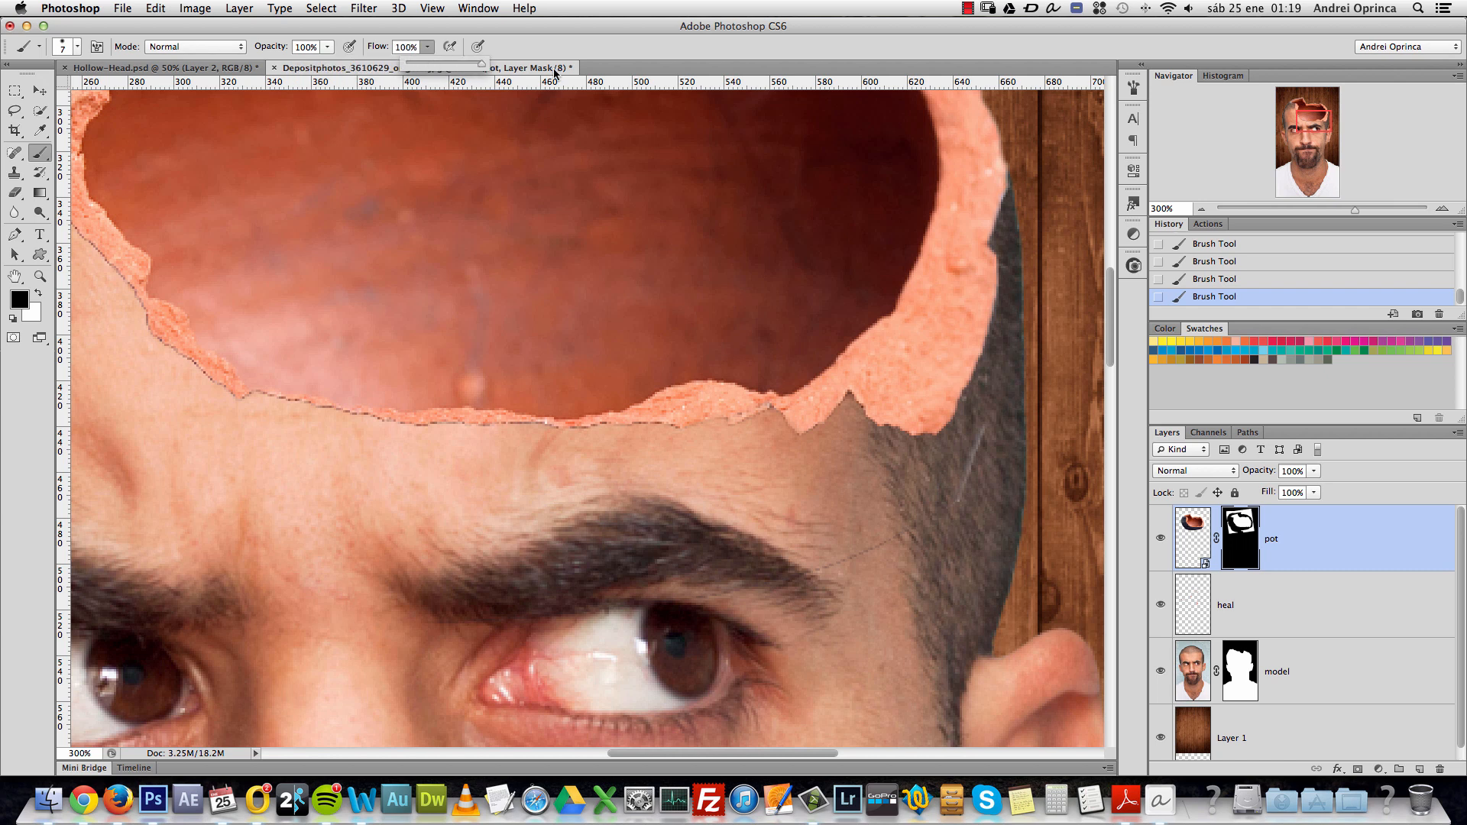
left_click_drag(989, 433, 964, 483)
key("bracketright")
key("bracketright")
key("bracketright")
key("bracketright")
key("bracketright")
key("bracketright")
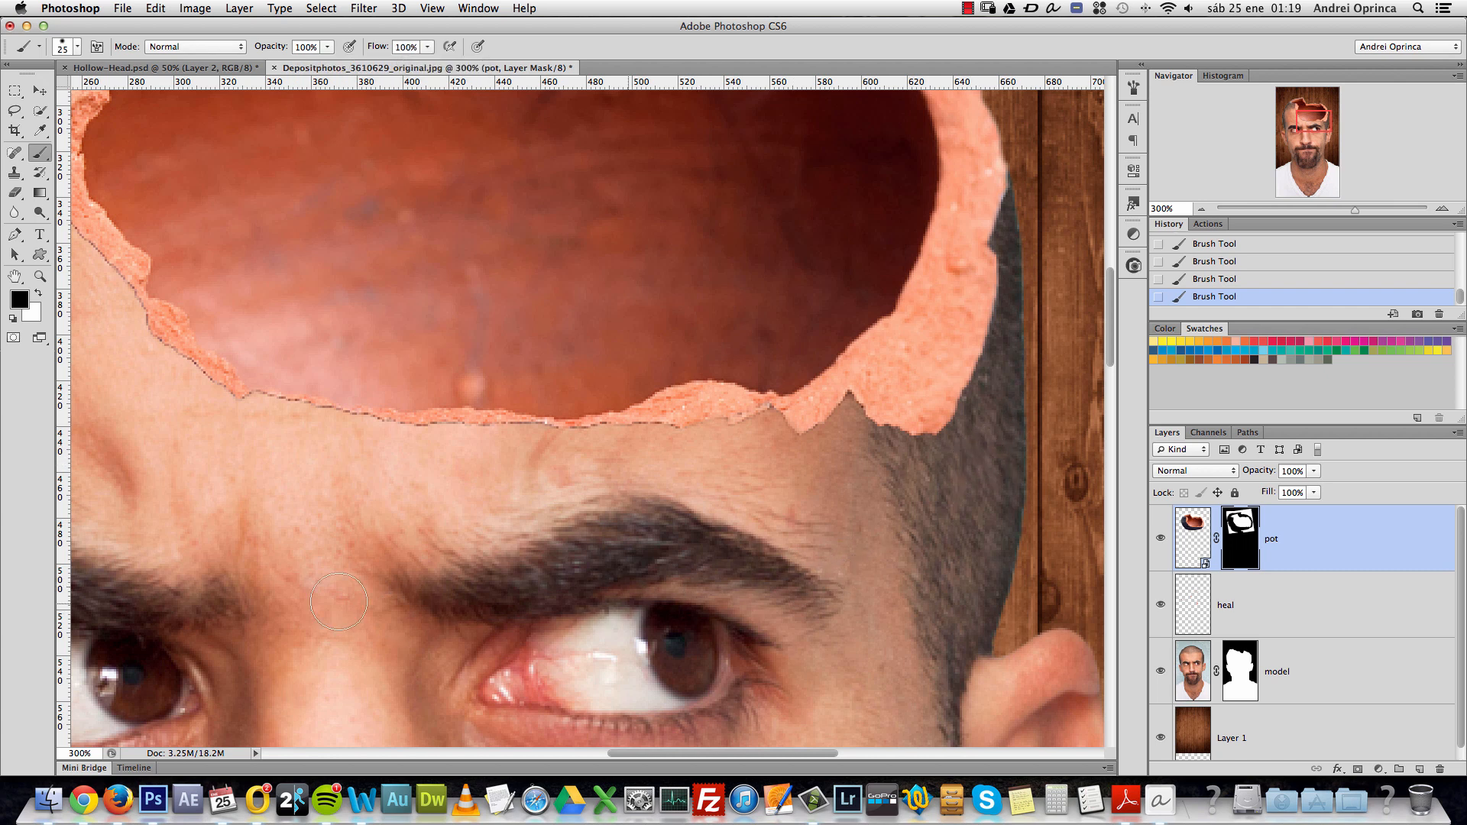
left_click(736, 473, "alt")
left_click(737, 473, "alt")
left_click_drag(706, 496, 716, 525)
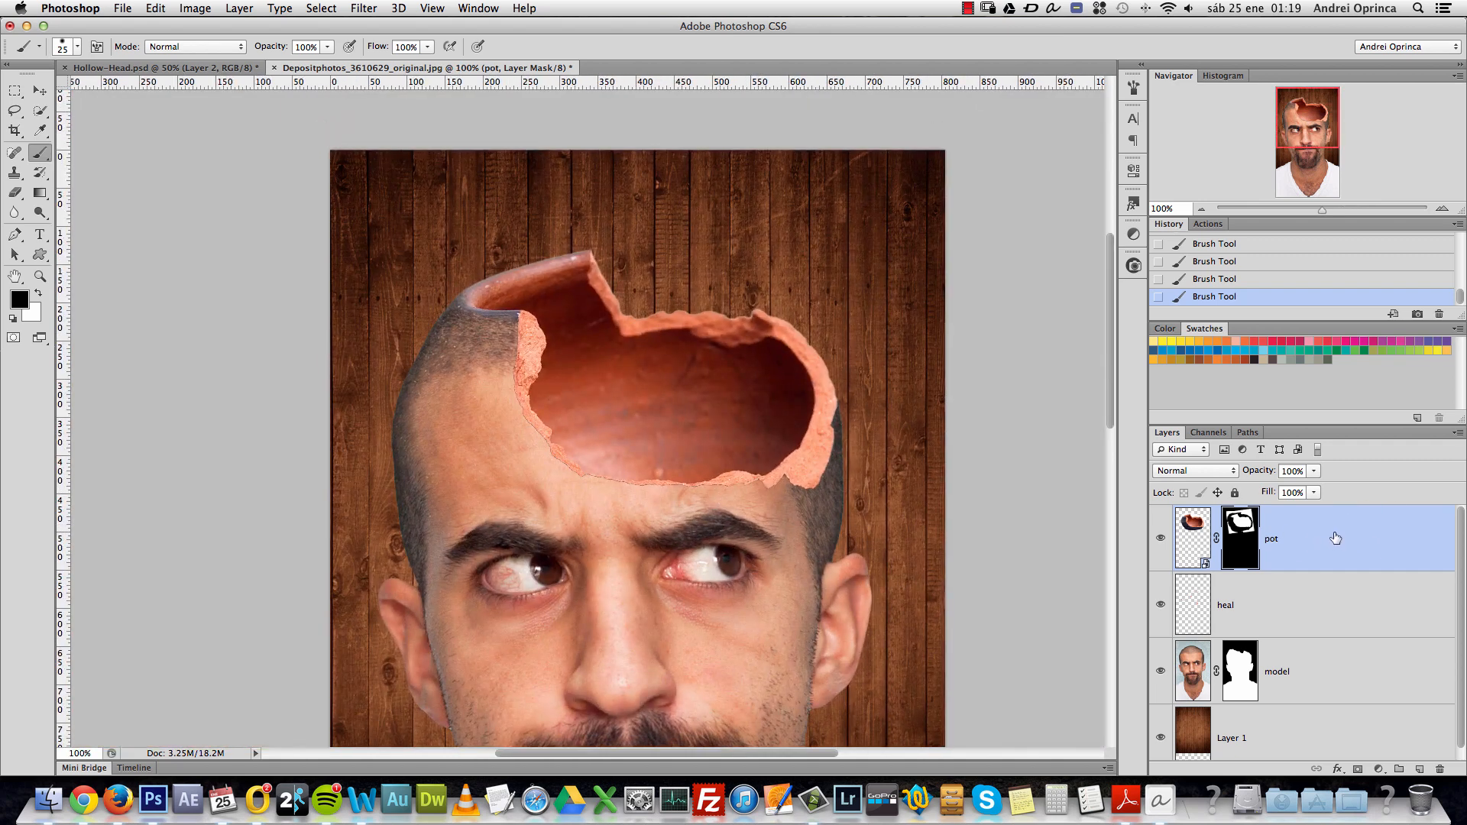
Add a black Outside stroke at 100% opacity to the pot layer to reveal stray remnants around its edge.
double_click(1358, 535)
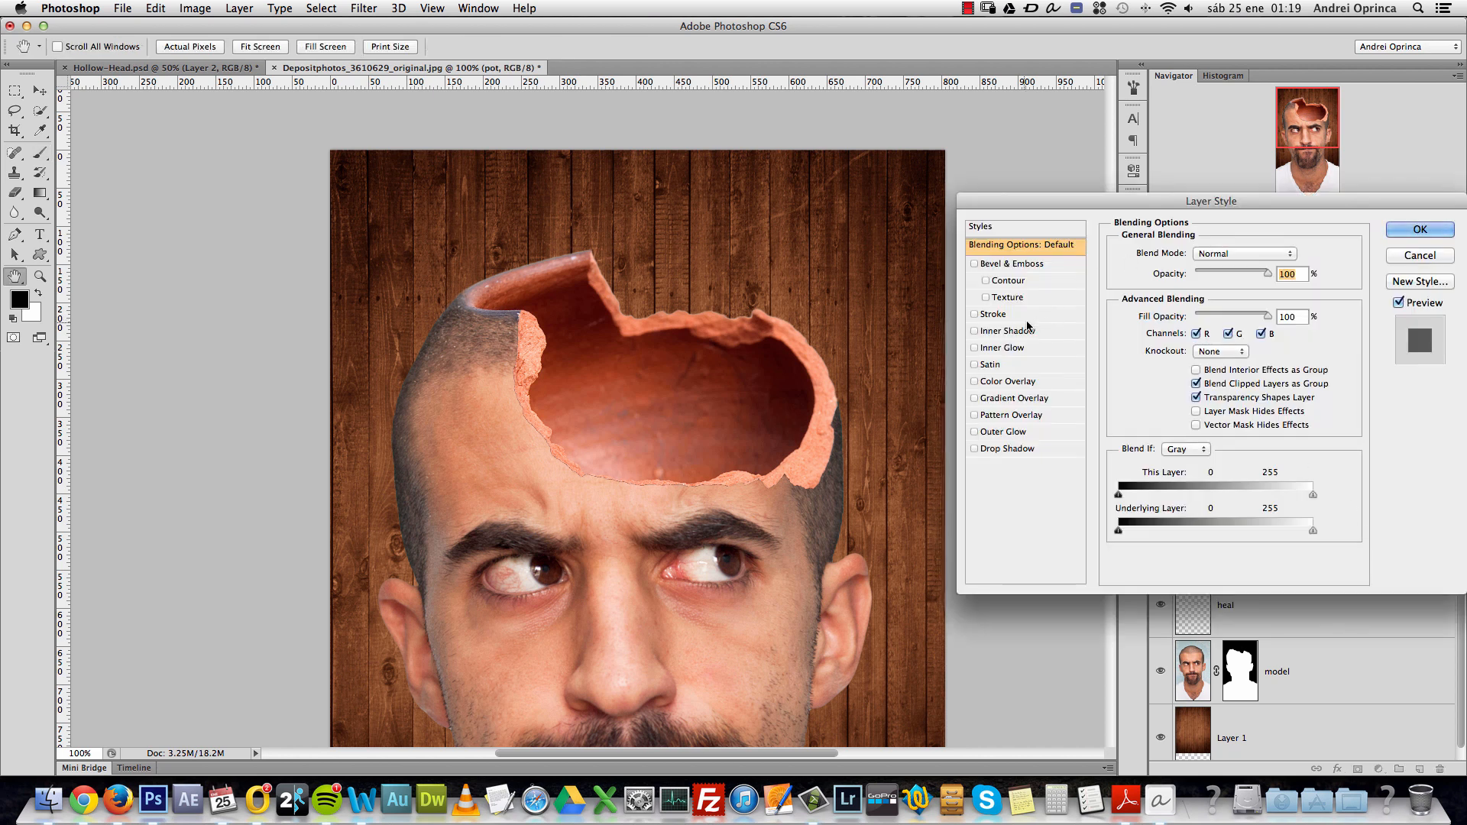
left_click(1000, 318)
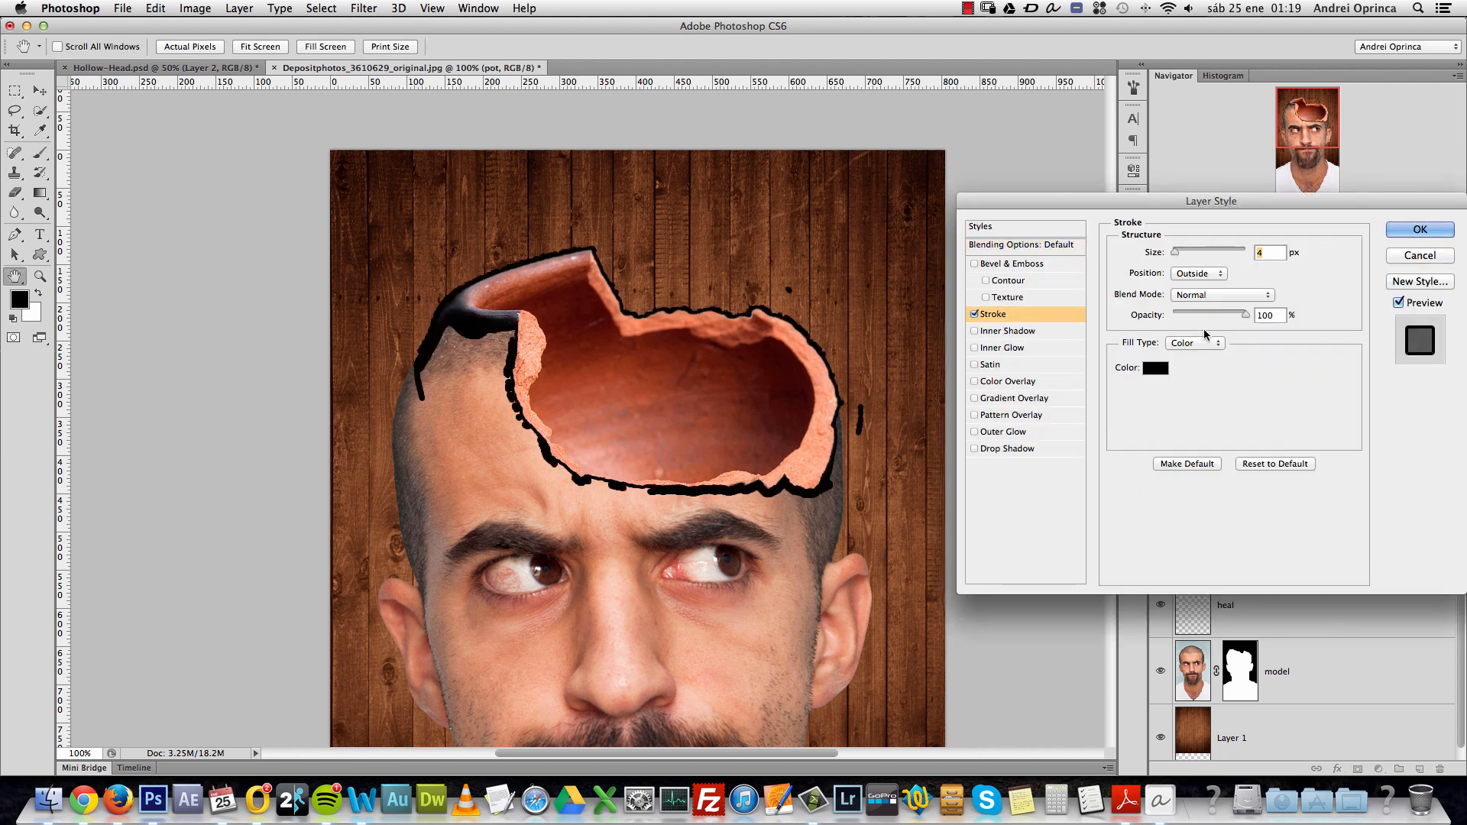
left_click(1391, 233)
key("b")
key("super+space")
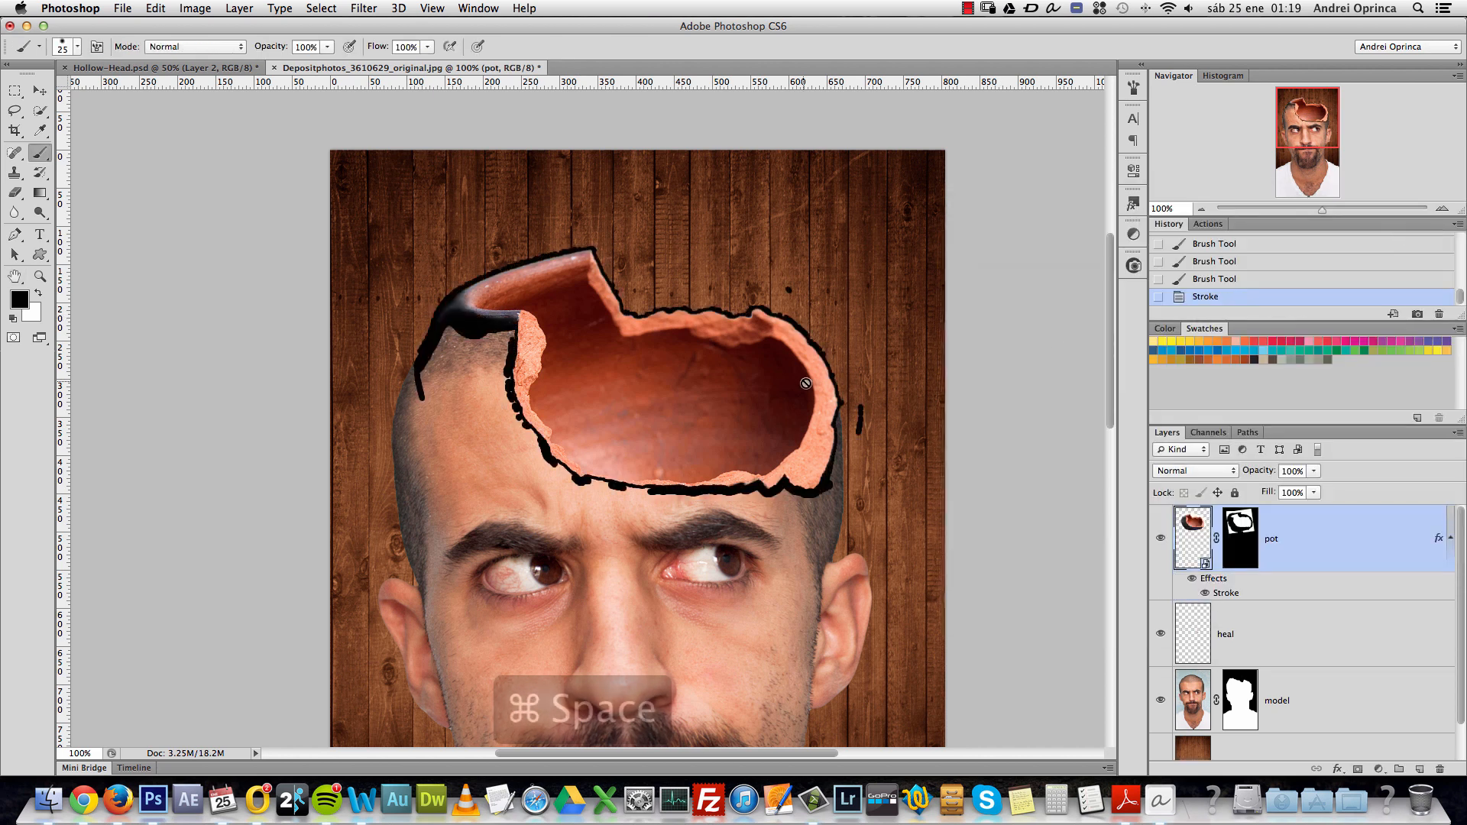
left_click(810, 370)
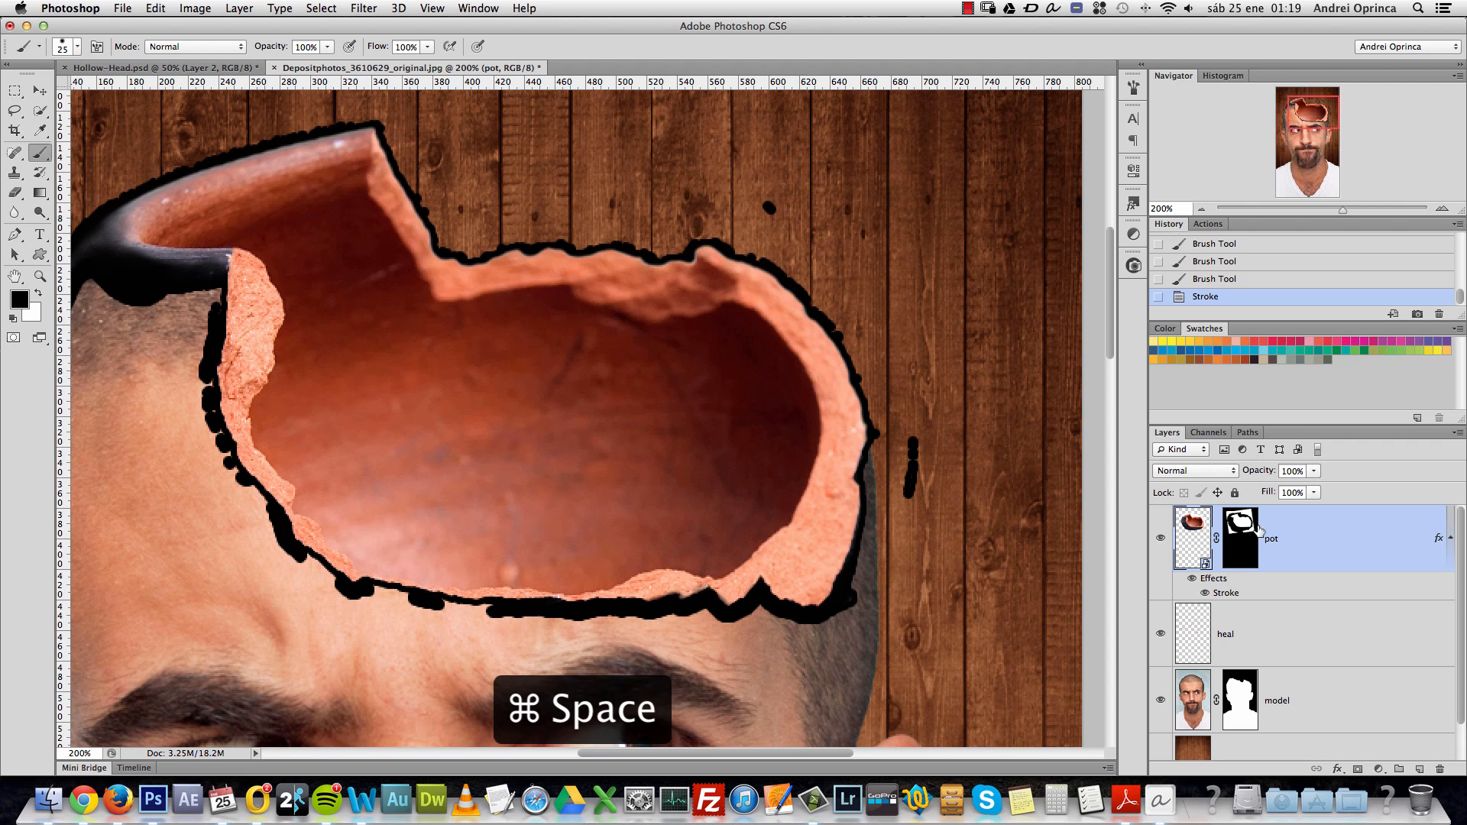
Paint black on the pot layer's mask over the stray remnants outside the pot and along its edge, and clear the layer's Stroke effect.
left_click(1256, 527)
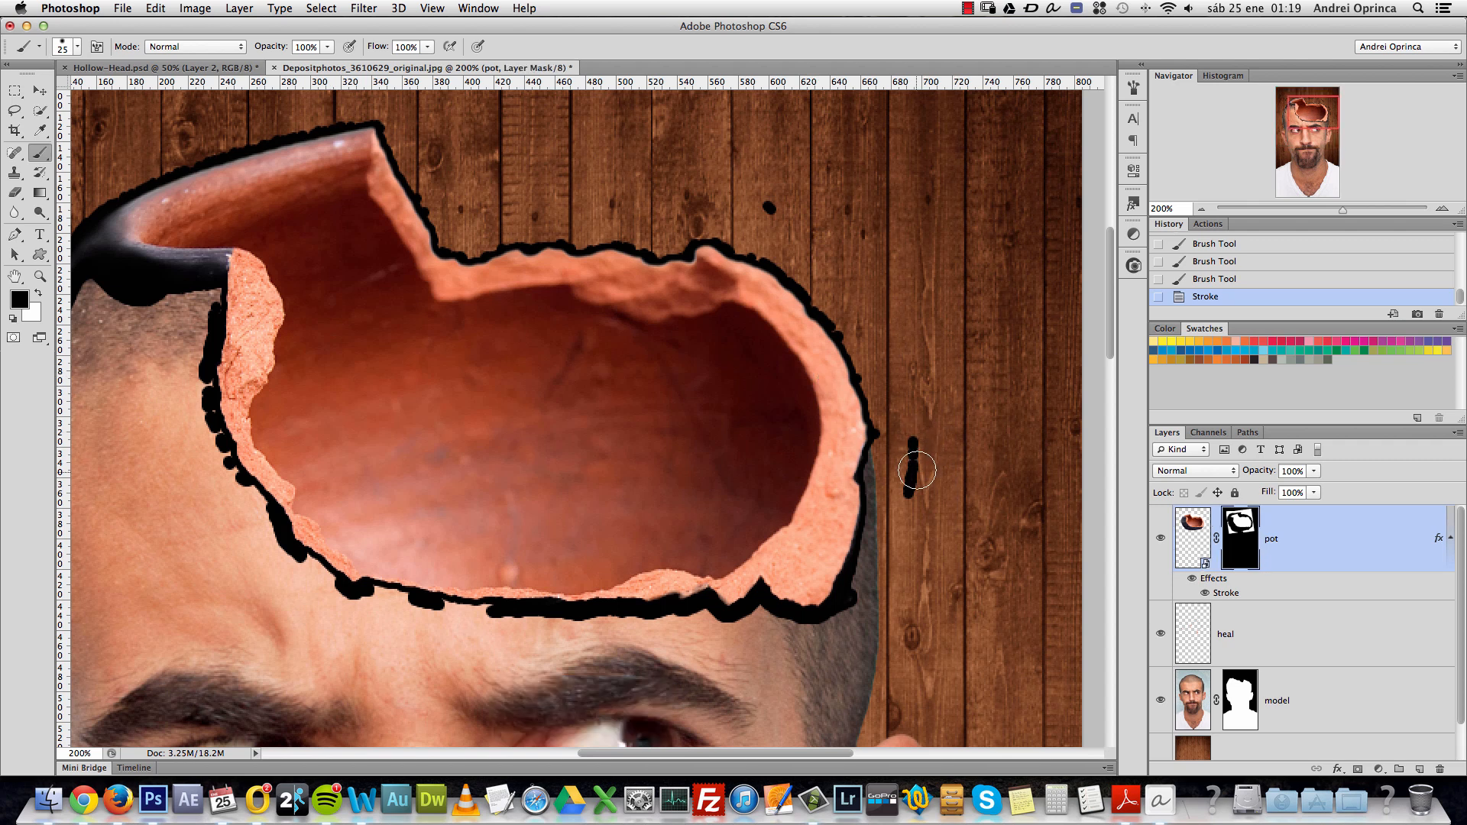
left_click_drag(913, 436, 907, 496)
left_click(770, 208)
mouse_move(416, 515)
left_mouse_down()
mouse_move(378, 416)
mouse_move(391, 360)
mouse_move(406, 398)
mouse_move(396, 312)
mouse_move(467, 434)
mouse_move(419, 366)
mouse_move(428, 451)
left_mouse_up()
left_click_drag(889, 562, 643, 302)
left_click_drag(1440, 540, 1439, 769)
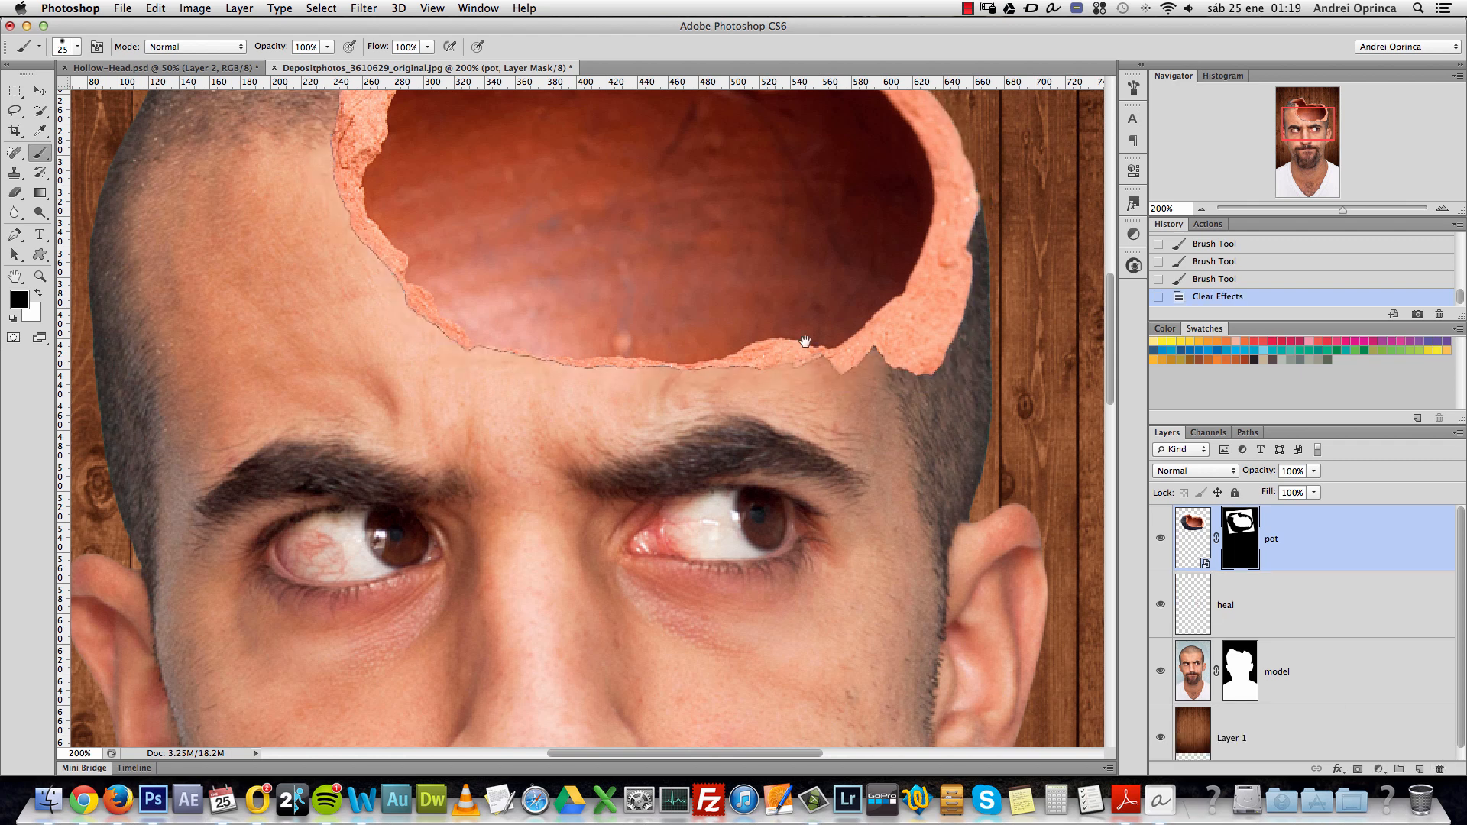
Reduce the brush to 5 px for fine masking of the pot's lower edge along the forehead.
left_click_drag(804, 341, 838, 547)
key("super+space")
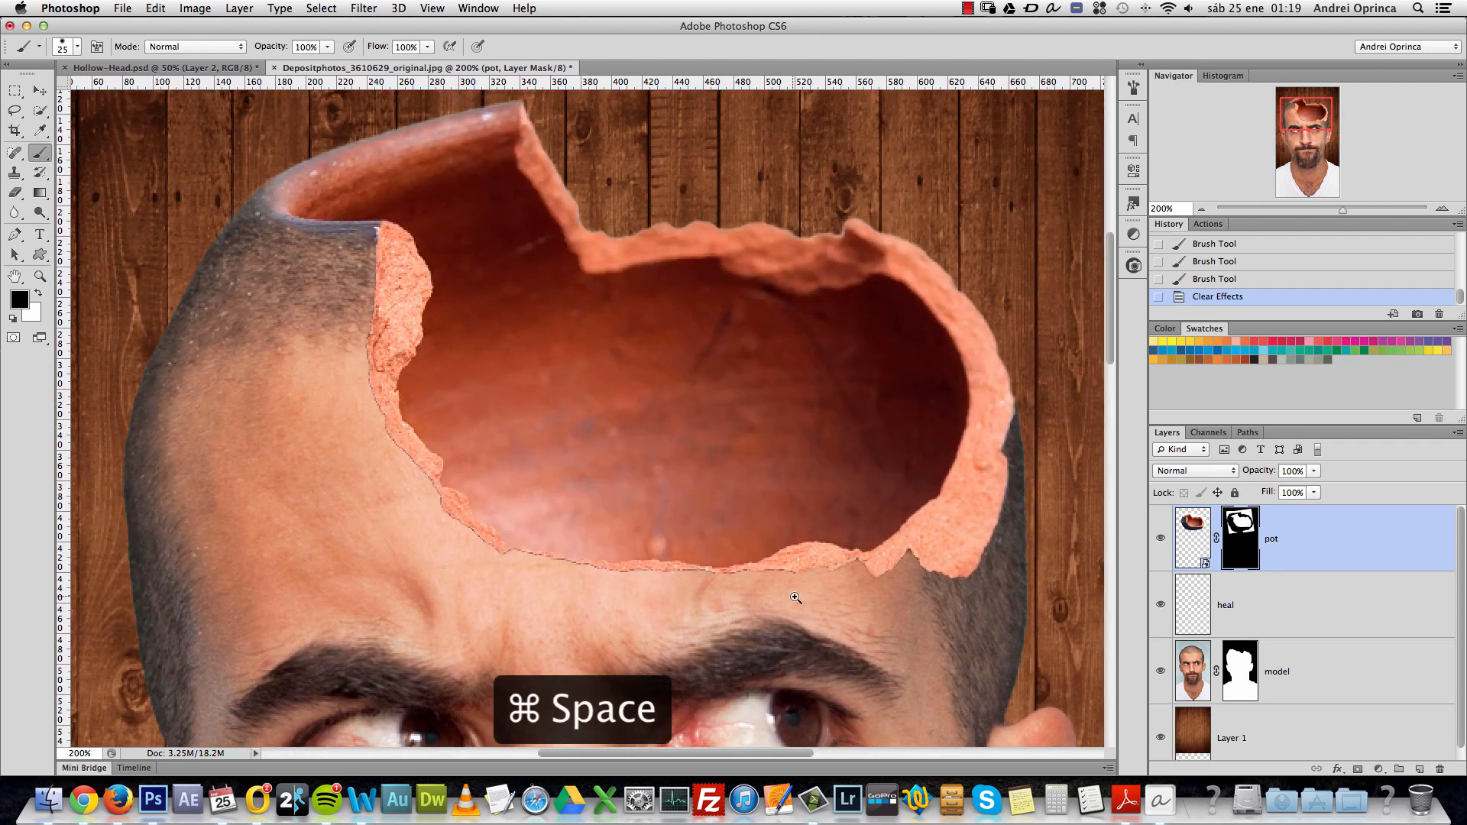
left_click(794, 597, "super")
left_click(795, 597, "super")
left_click(794, 597, "super")
left_click(794, 597, "super")
key("bracketleft")
key("bracketleft")
key("bracketleft")
key("bracketleft")
key("bracketleft")
key("bracketleft")
key("bracketleft")
key("bracketleft")
mouse_move(786, 534)
left_mouse_down()
mouse_move(729, 531)
mouse_move(783, 541)
left_mouse_up()
key("alt+super+z")
key("alt+super+z")
Paint black on the pot layer's mask over the dark fringe below the pot, using a 5 px brush at 65% hardness, 50% opacity and flow.
key("5")
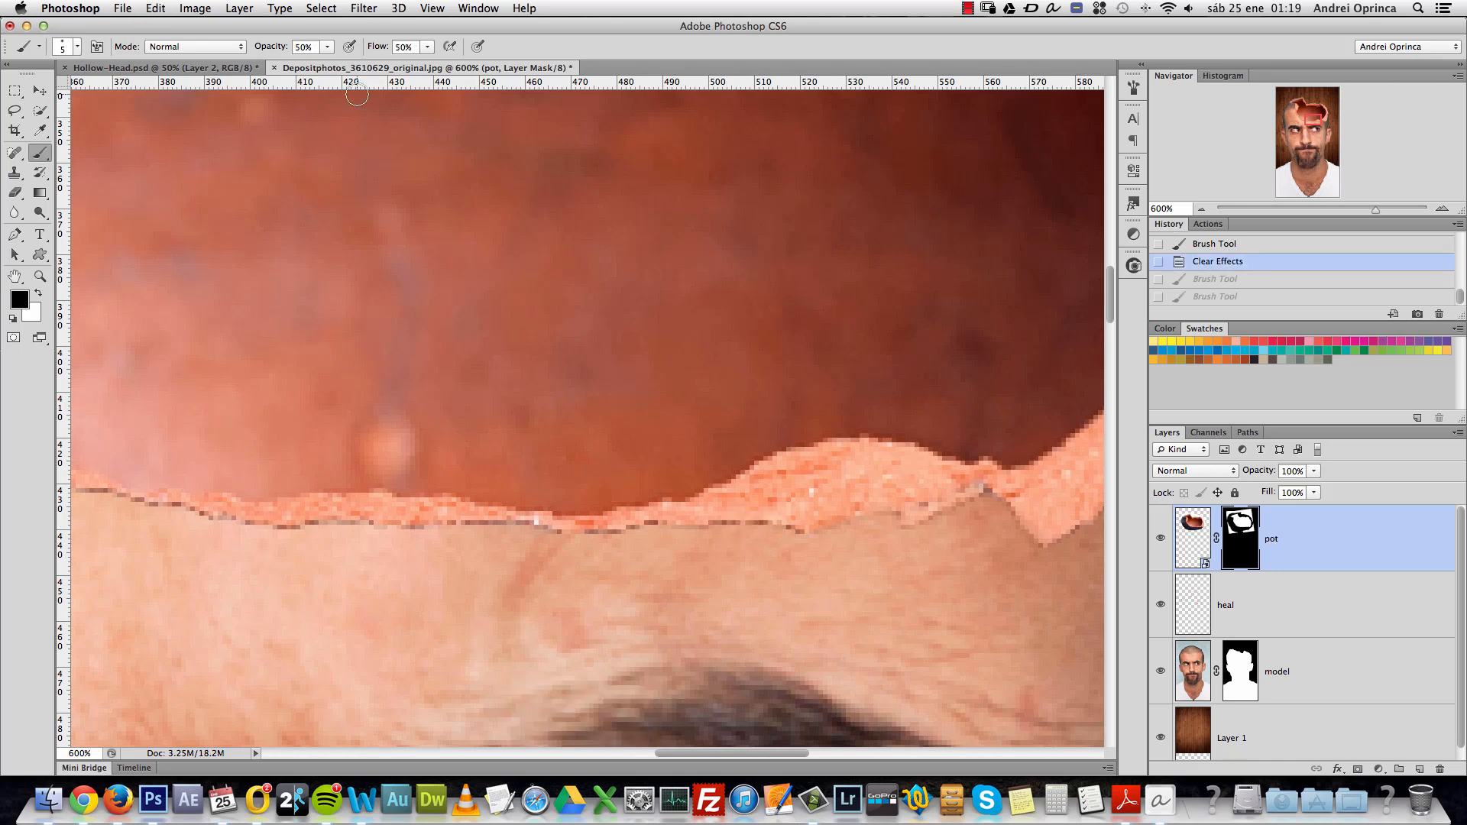
left_click(991, 501)
left_click(974, 512)
left_click(958, 523)
left_click(940, 527)
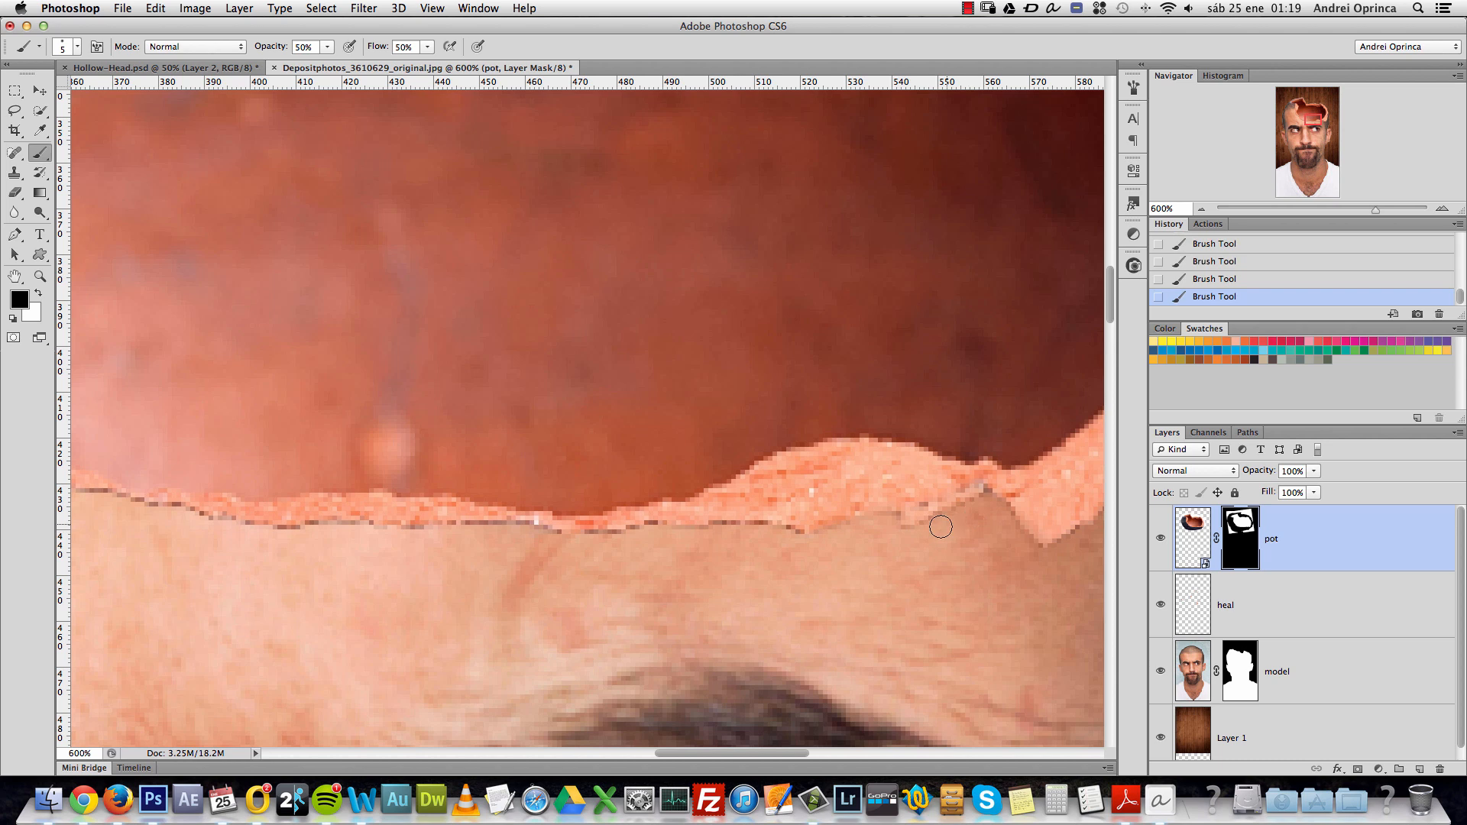
right_click(844, 533)
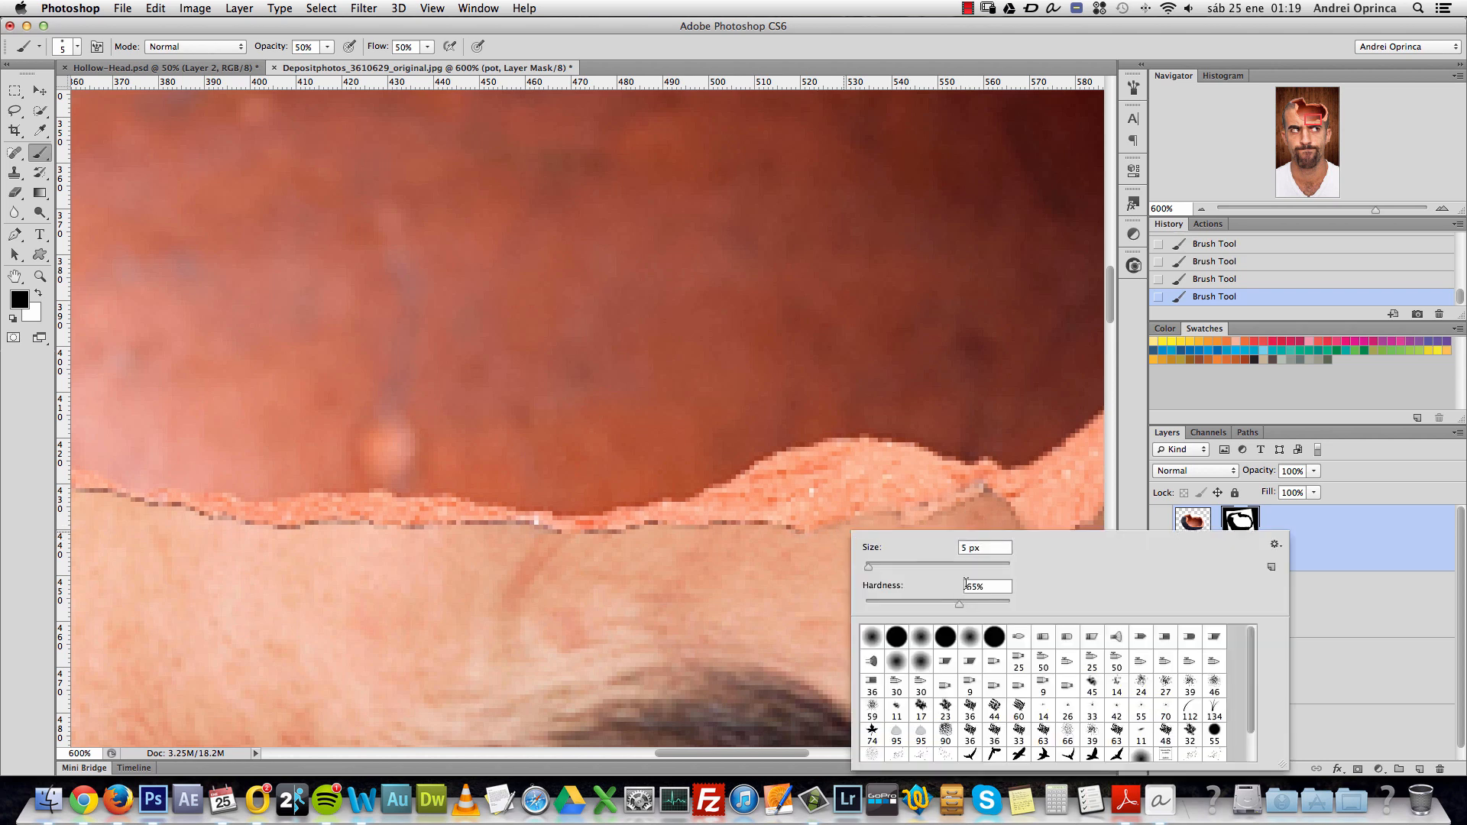
left_click(773, 541)
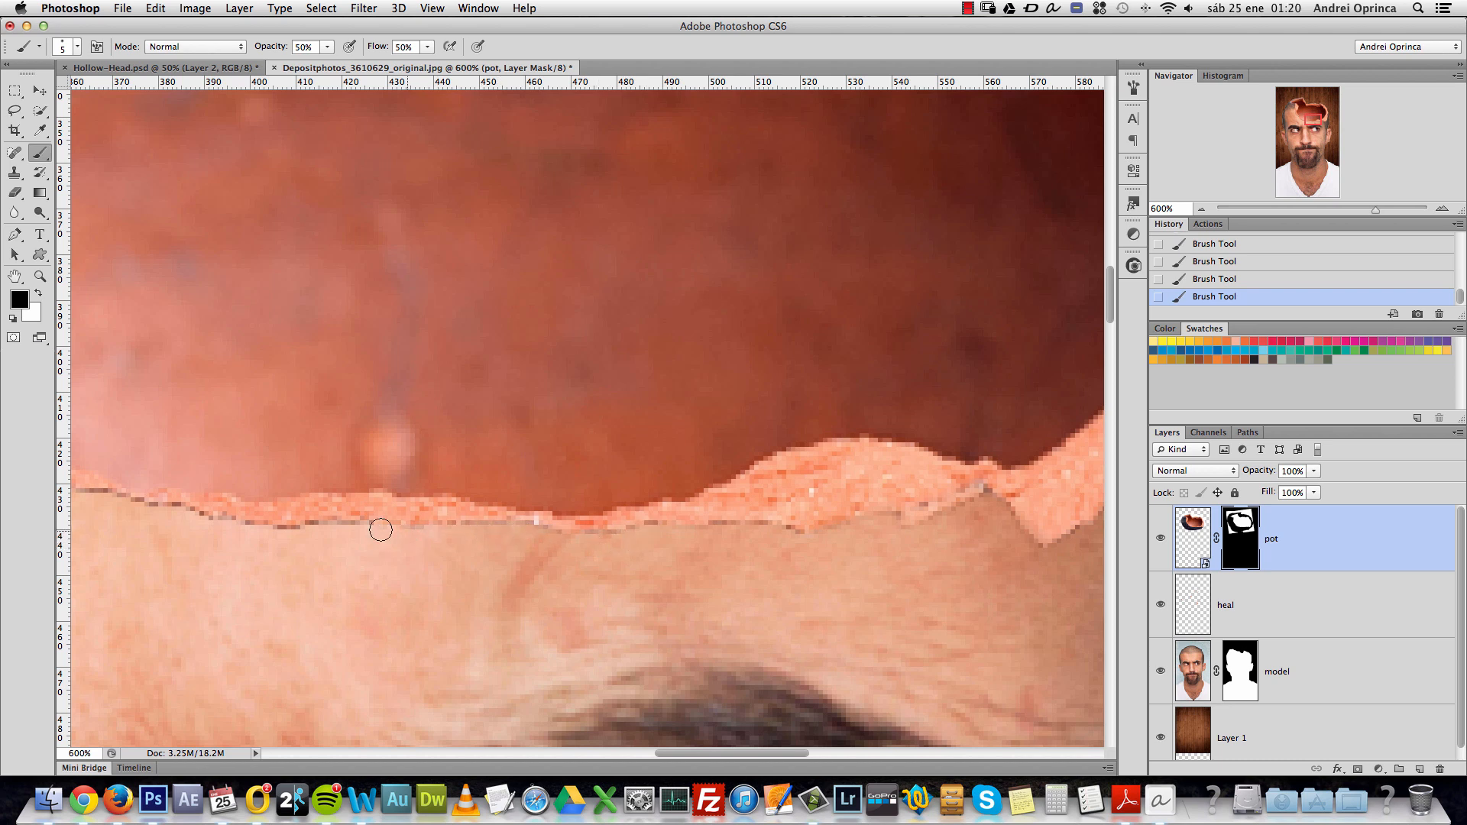
left_click_drag(253, 529, 773, 530)
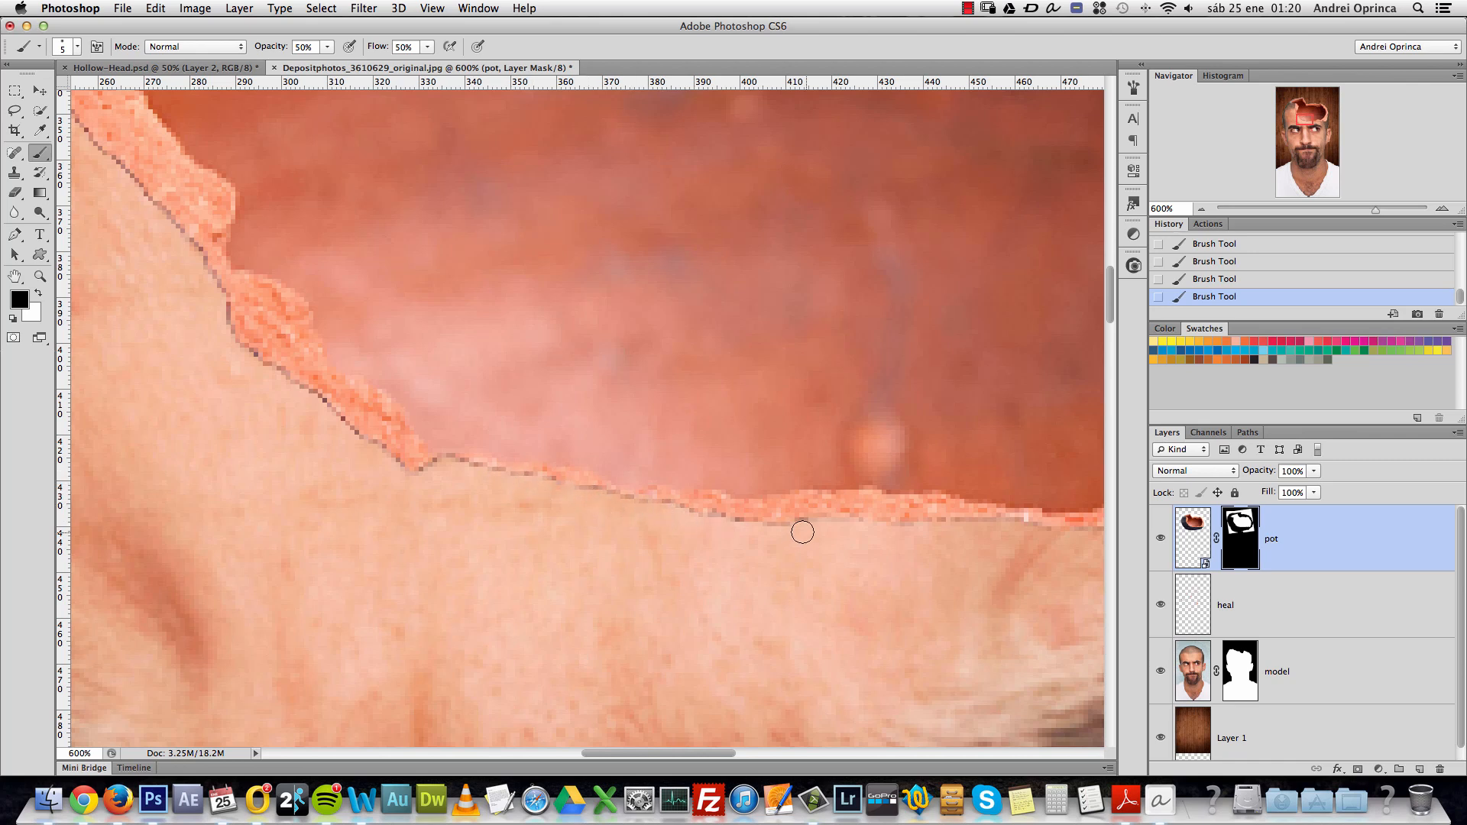
Paint black on the pot layer's mask to fade the dark fringe along the curved broken edge from the forehead up toward the hairline.
scroll(662, 527, "left", 5)
scroll(662, 527, "up", 2)
mouse_move(601, 517)
left_mouse_down()
mouse_move(537, 509)
mouse_move(605, 540)
mouse_move(692, 551)
mouse_move(519, 500)
mouse_move(428, 434)
mouse_move(493, 473)
mouse_move(408, 406)
mouse_move(367, 327)
mouse_move(399, 398)
mouse_move(469, 457)
left_mouse_up()
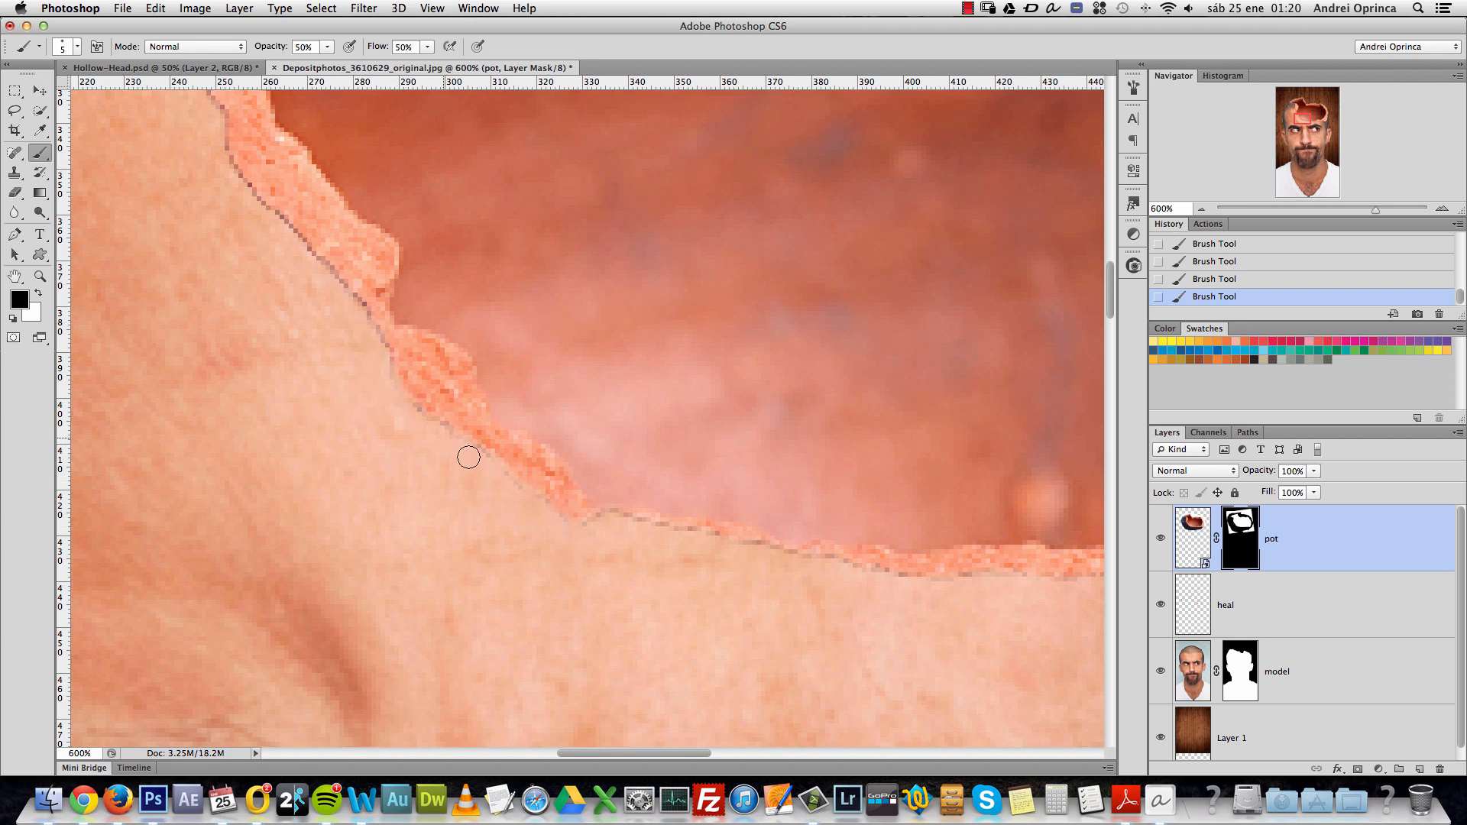
left_click_drag(377, 355, 504, 508)
left_click_drag(390, 356, 501, 473)
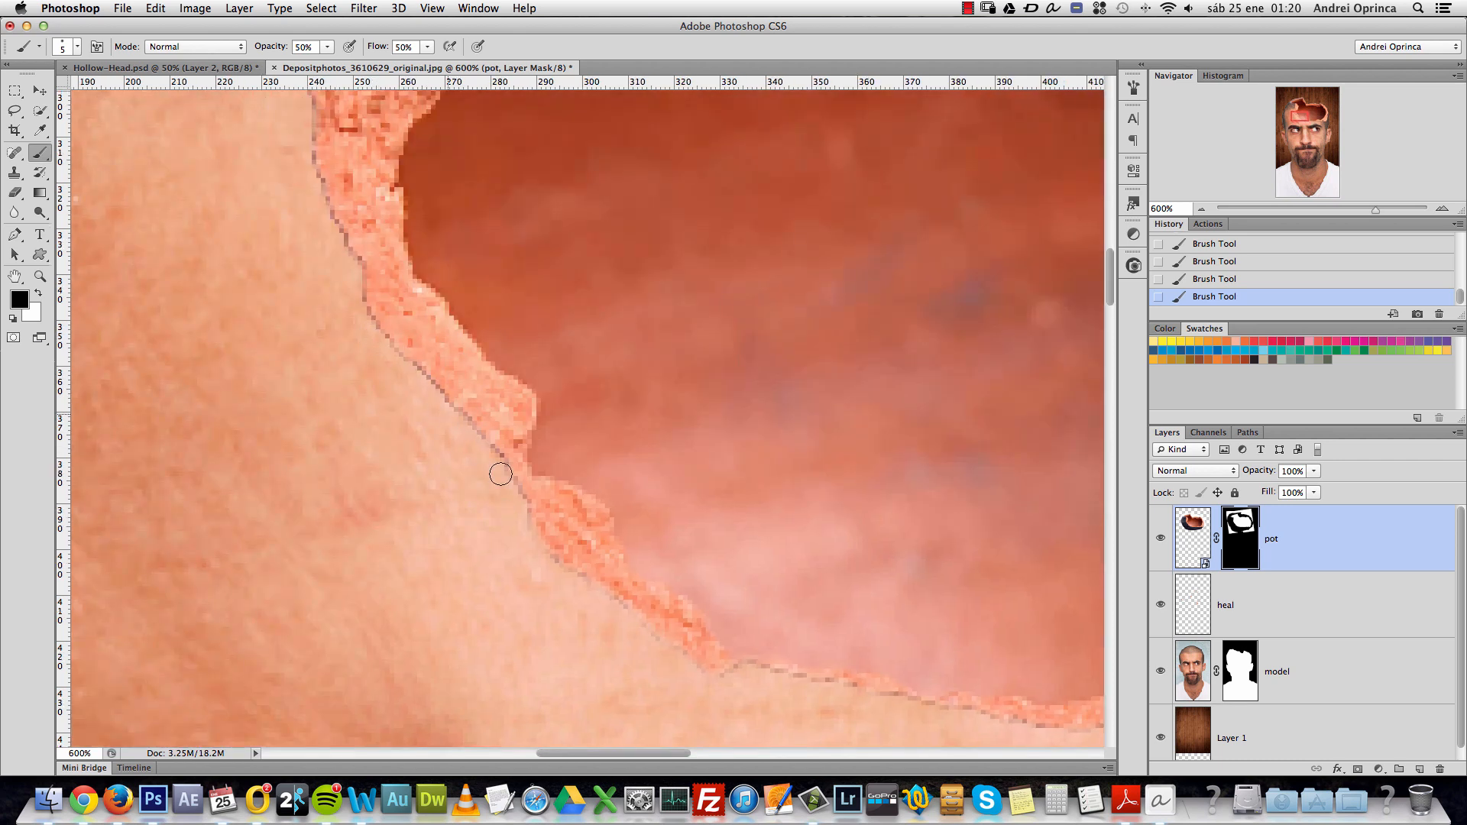
left_click_drag(308, 180, 361, 298)
left_click_drag(406, 379, 462, 422)
left_click_drag(452, 368, 614, 583)
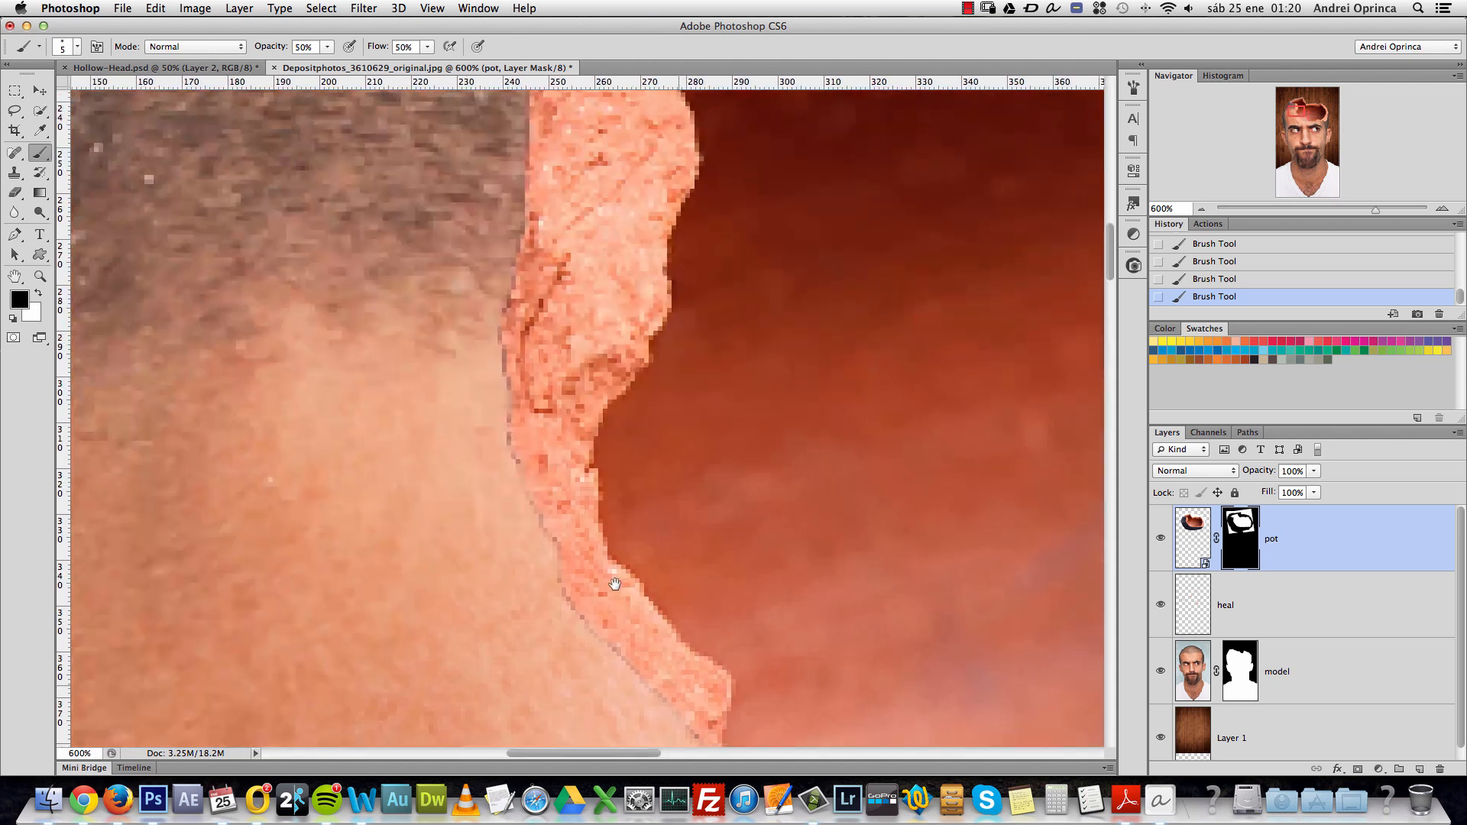
Examine the pot's edge blend on the whole head at 100% and its lower edge along the forehead up close.
key("super+1")
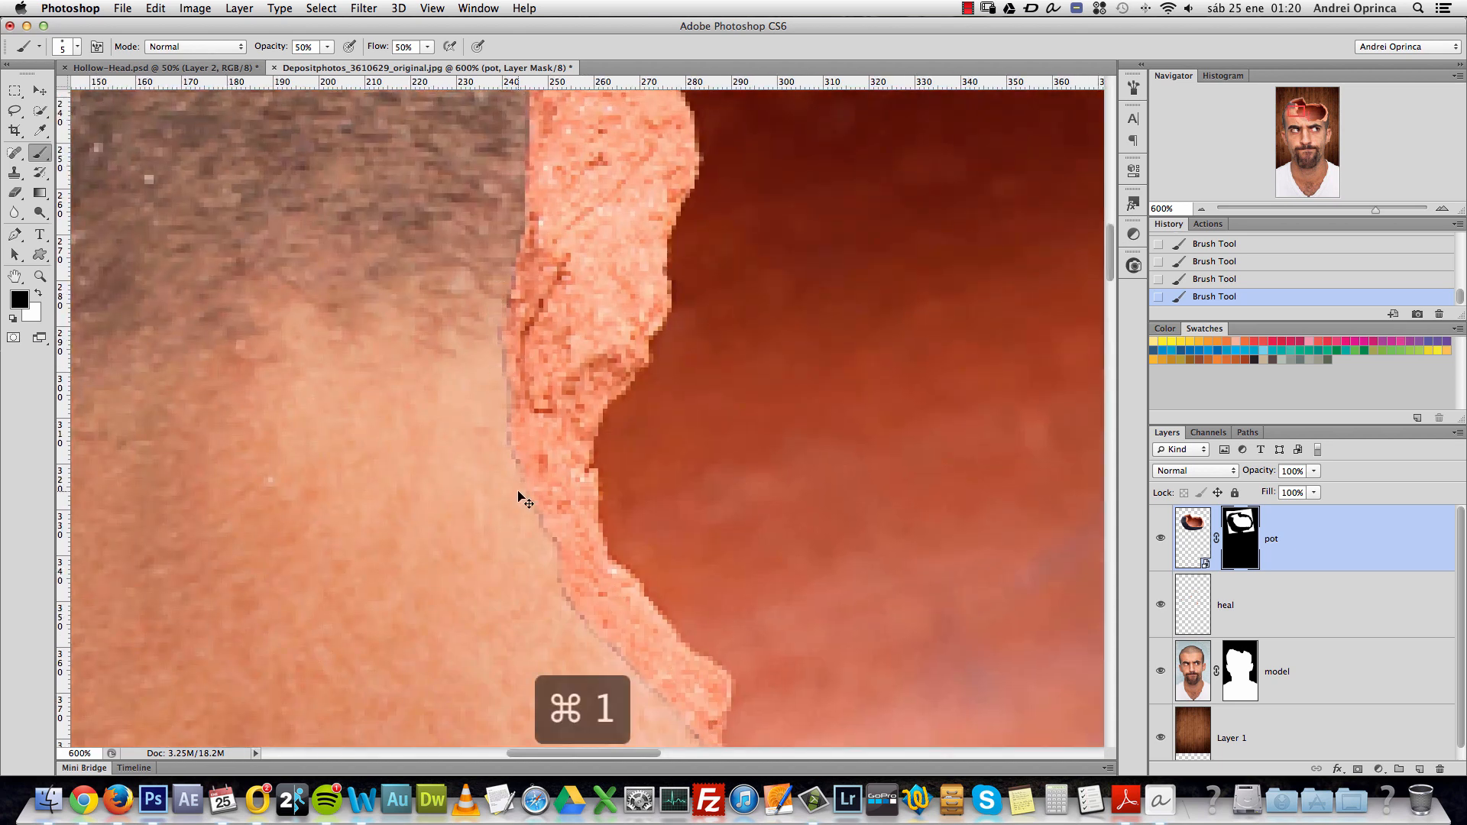
left_click_drag(791, 570, 723, 529)
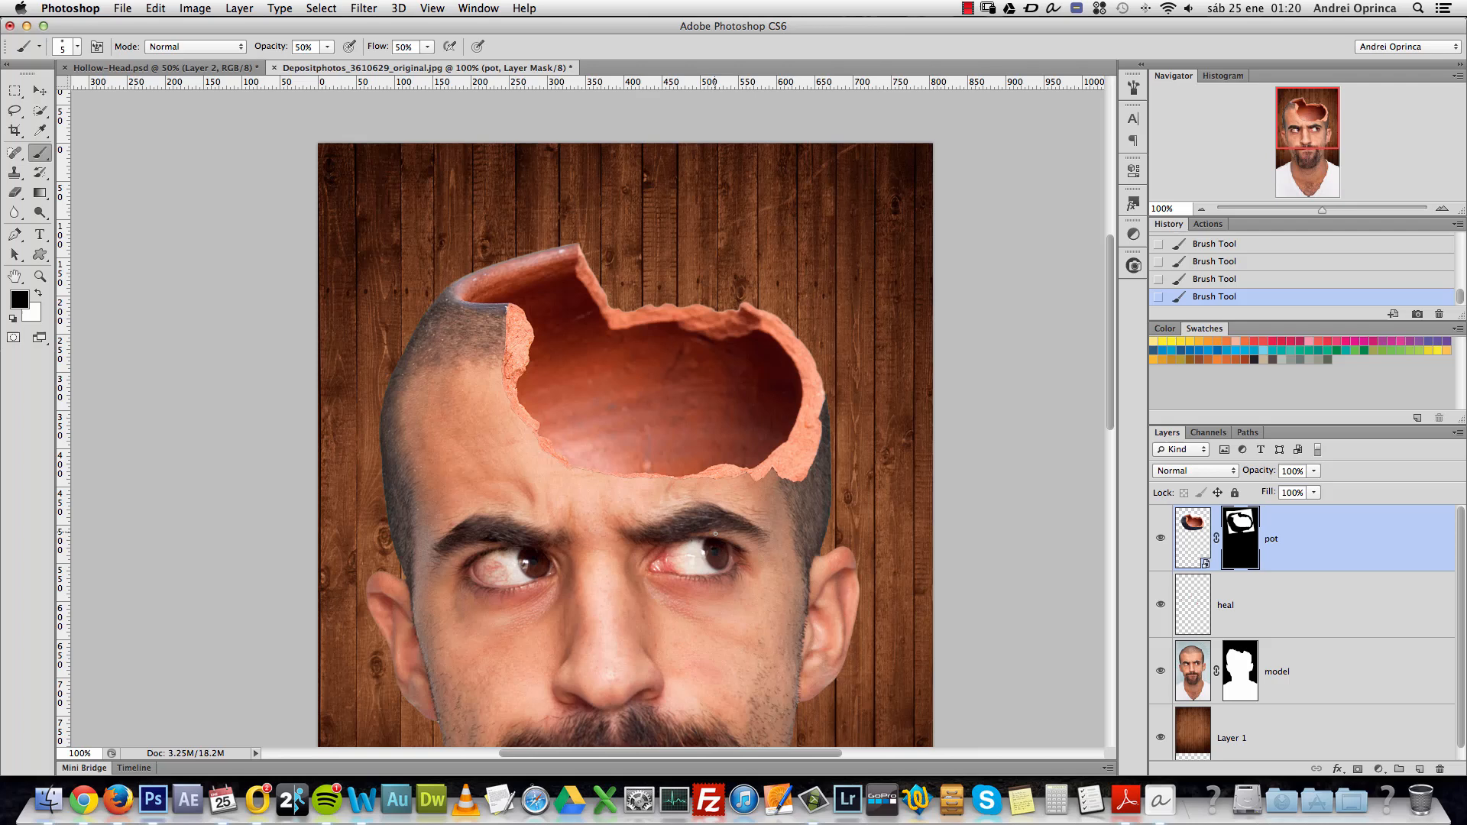
left_click(694, 486, "super")
left_click(695, 486, "super")
left_click(695, 488, "super")
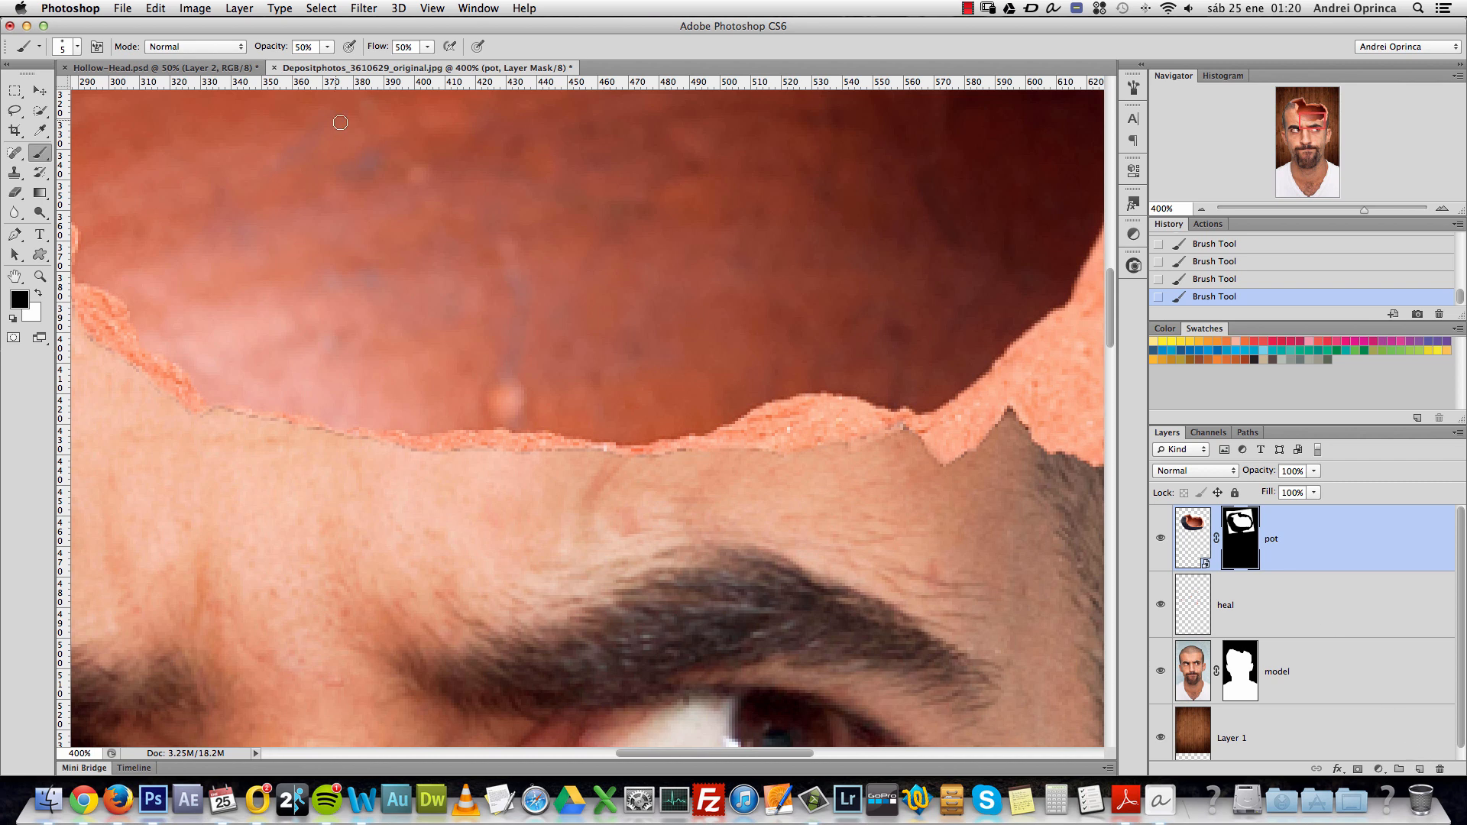
Add a new layer above the pot layer, fill it with 50% Gray and set its blend mode to Soft Light.
left_click(214, 68)
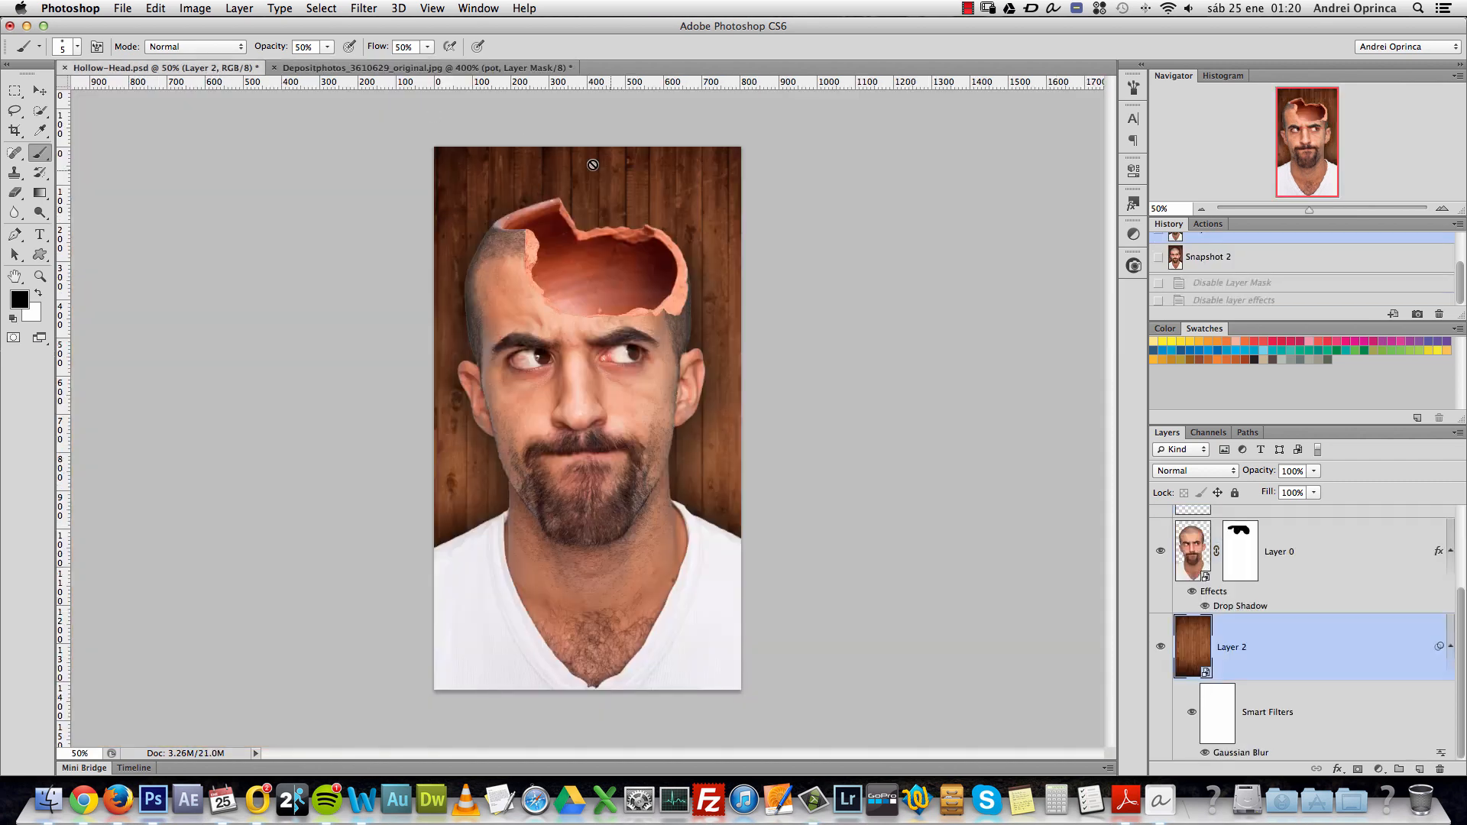
left_click(354, 68)
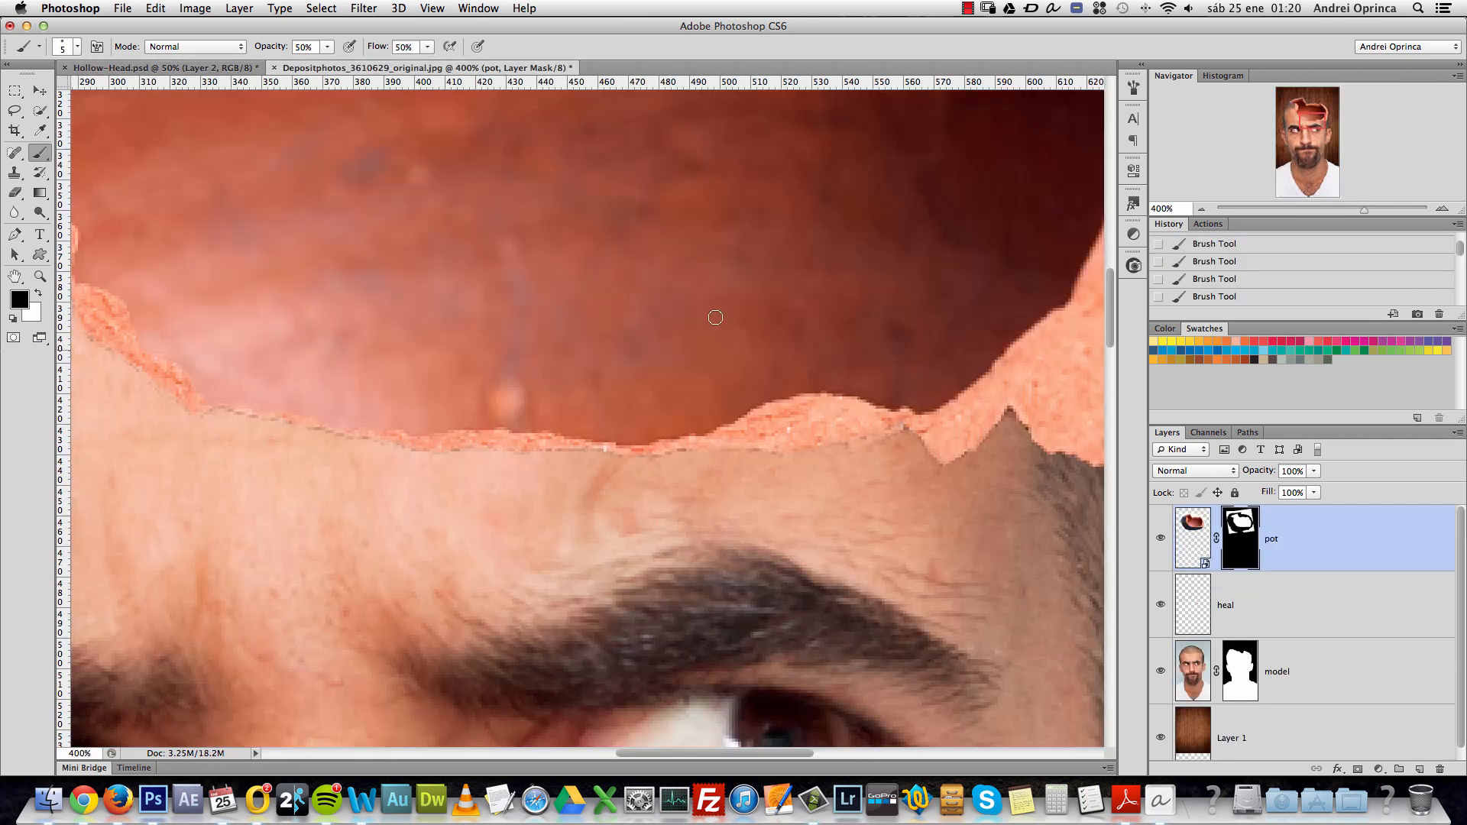
left_click(1419, 769)
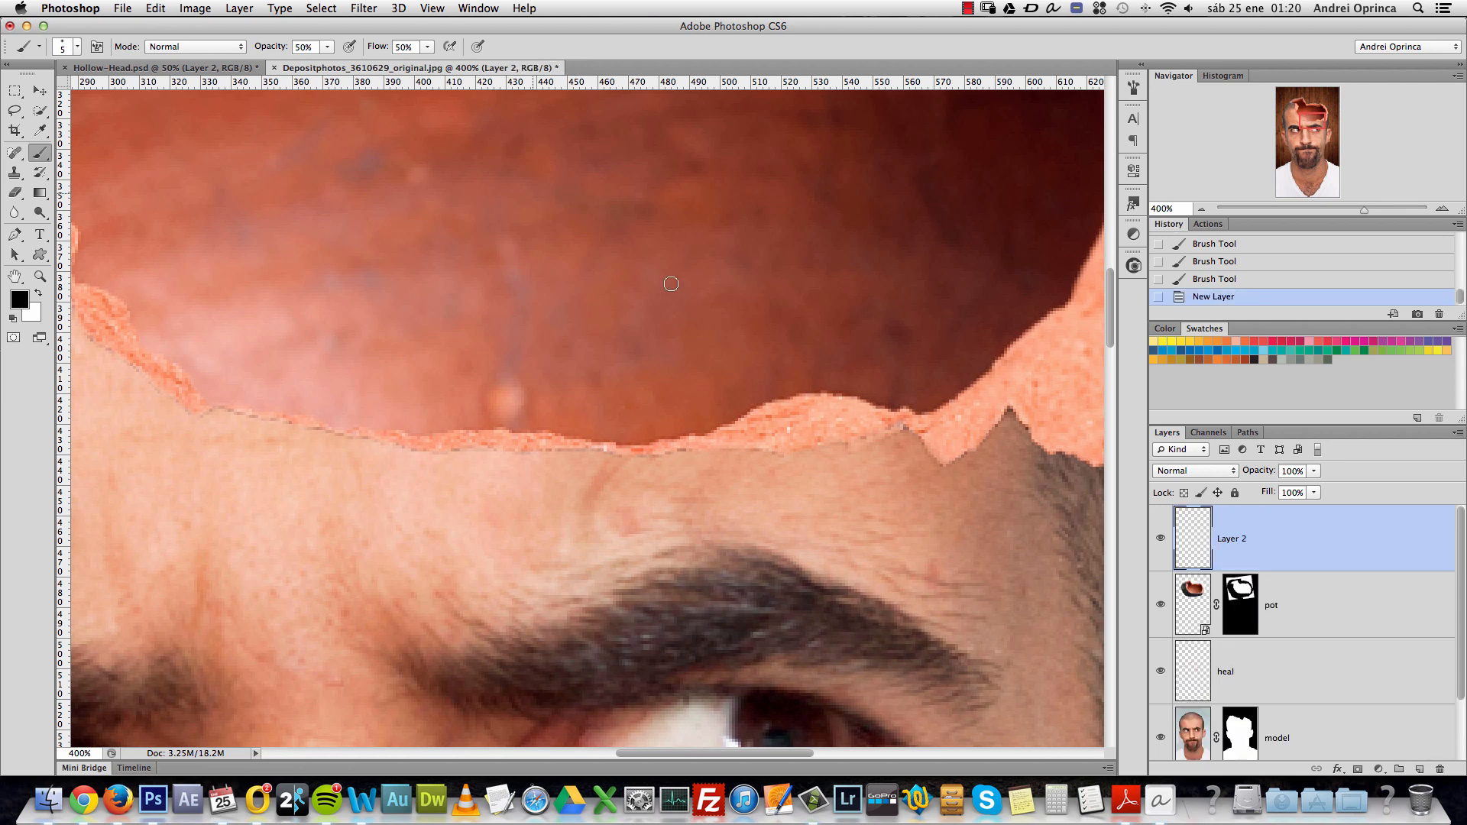
left_click(167, 8)
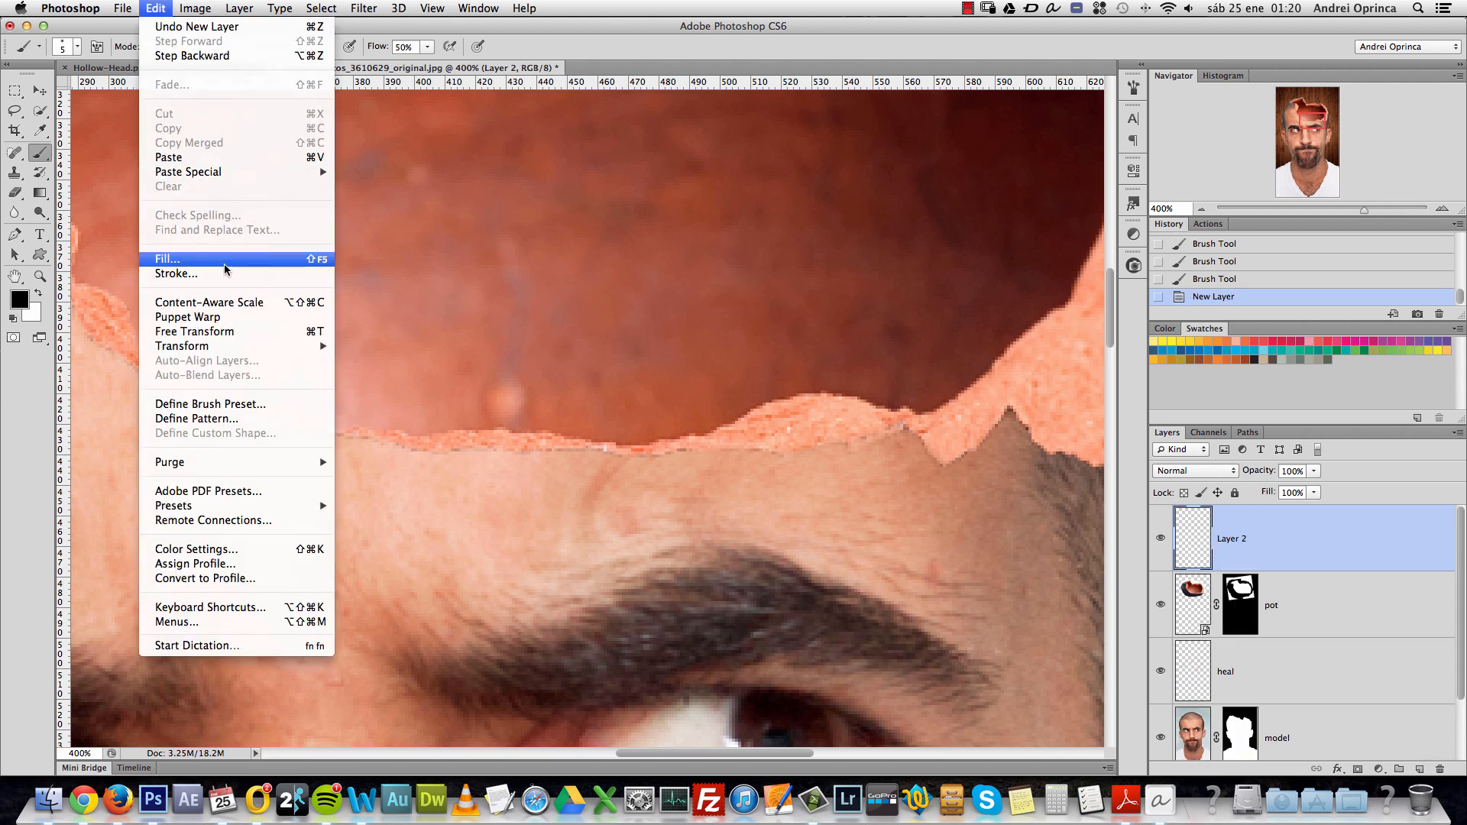
left_click(226, 266)
left_click(709, 305)
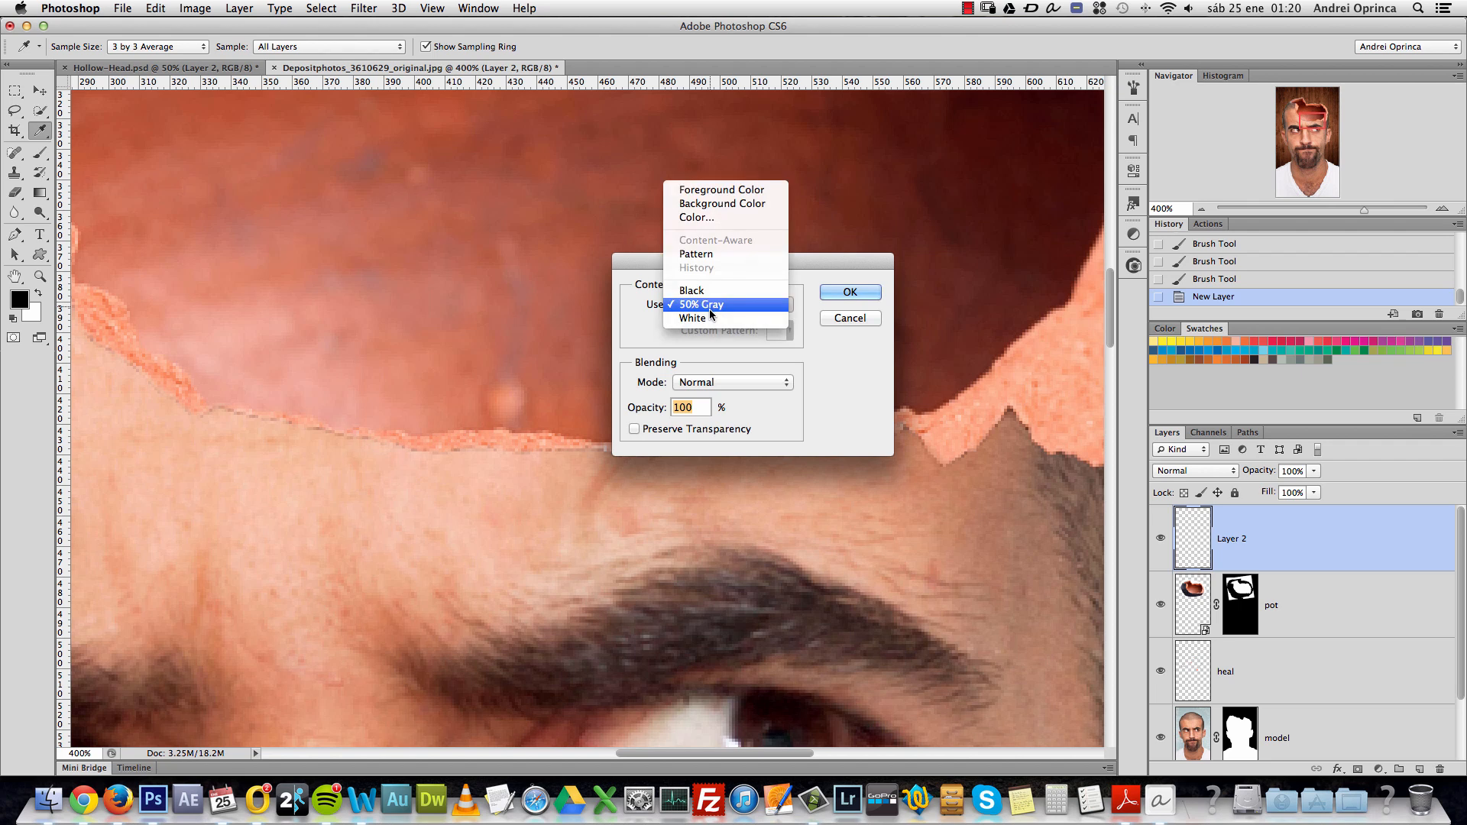
left_click(709, 305)
key("Return")
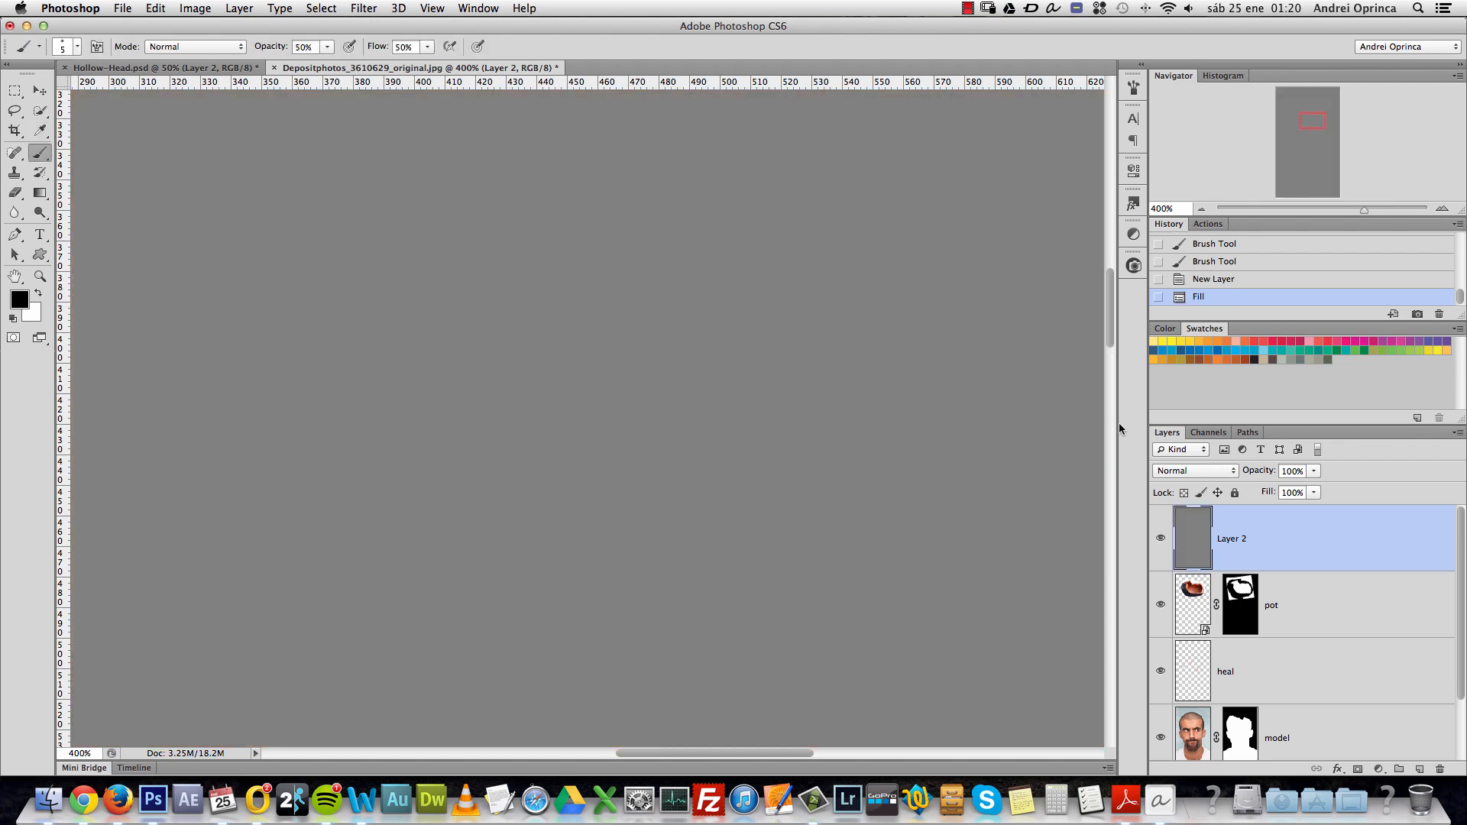
left_click(1169, 468)
left_click(1216, 657)
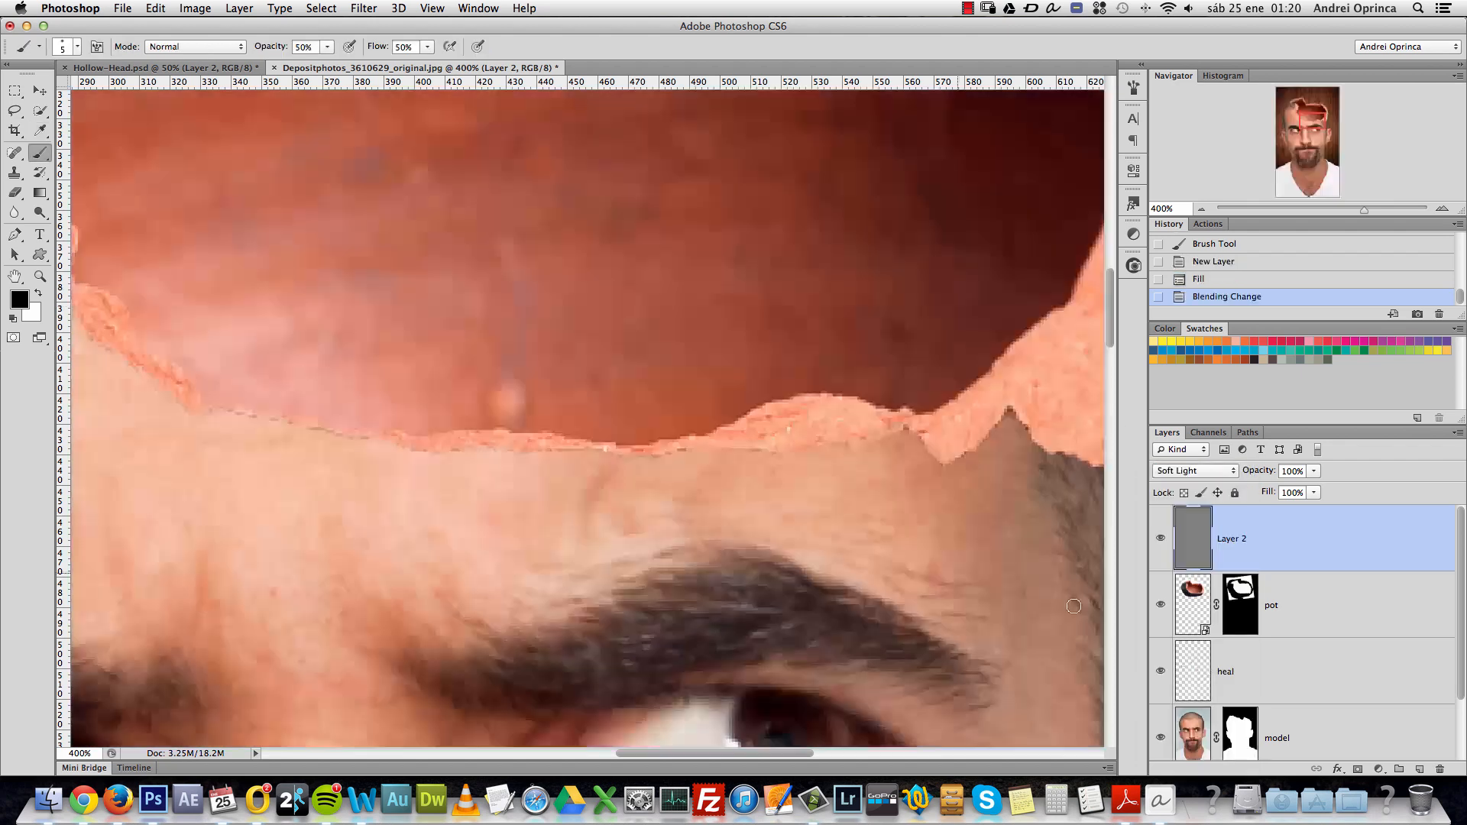
Burn the skin along the pot's lower edge near the temple with a 5 px Burn tool, Midtones range, 8% exposure and Protect Tones off.
left_click(39, 212)
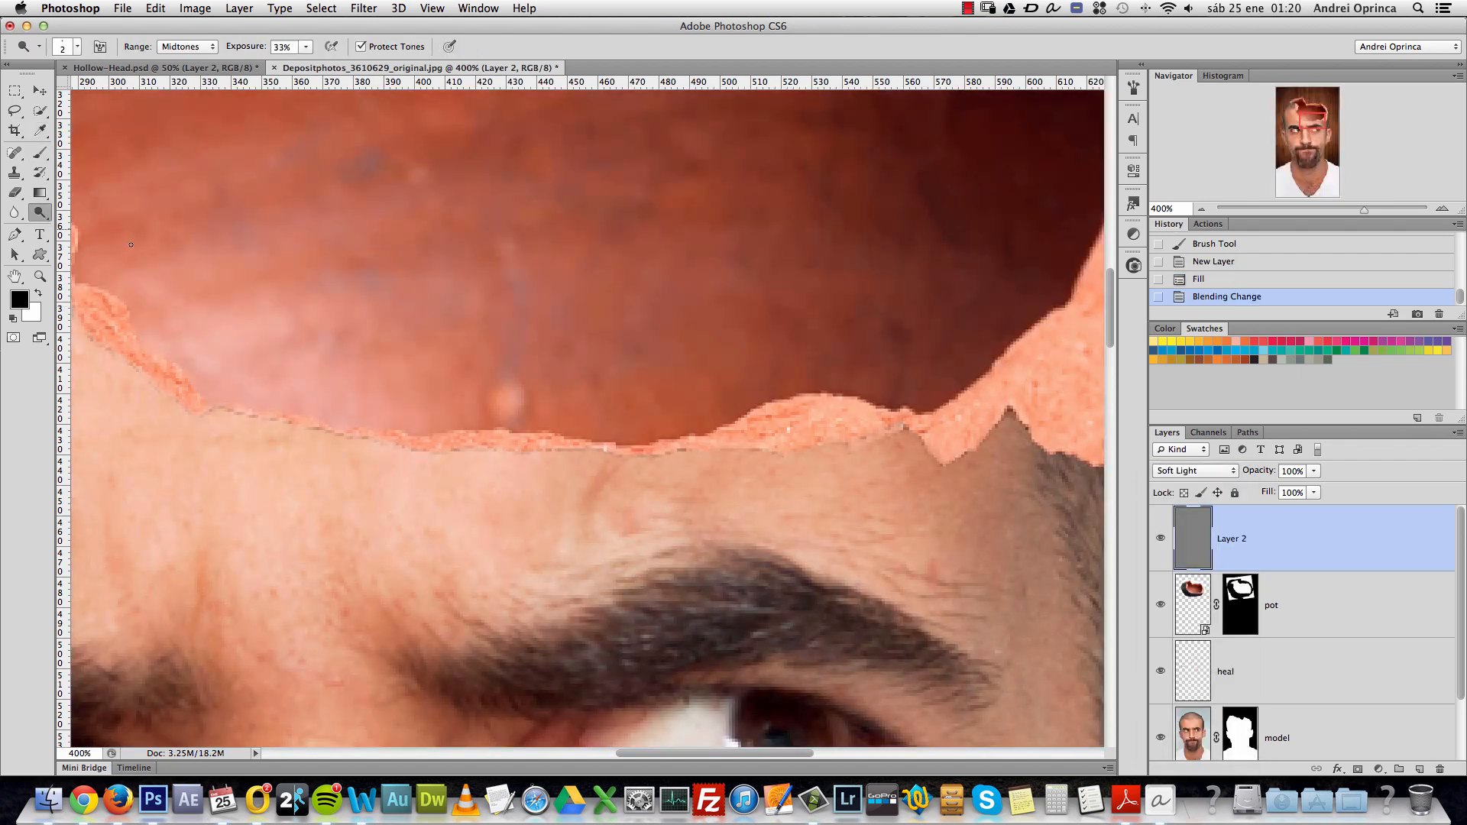
left_click_drag(41, 218, 91, 223)
left_click(91, 223)
scroll(795, 370, "right", 5)
left_click(653, 372)
left_click(639, 386)
left_click(624, 401)
left_click(604, 414)
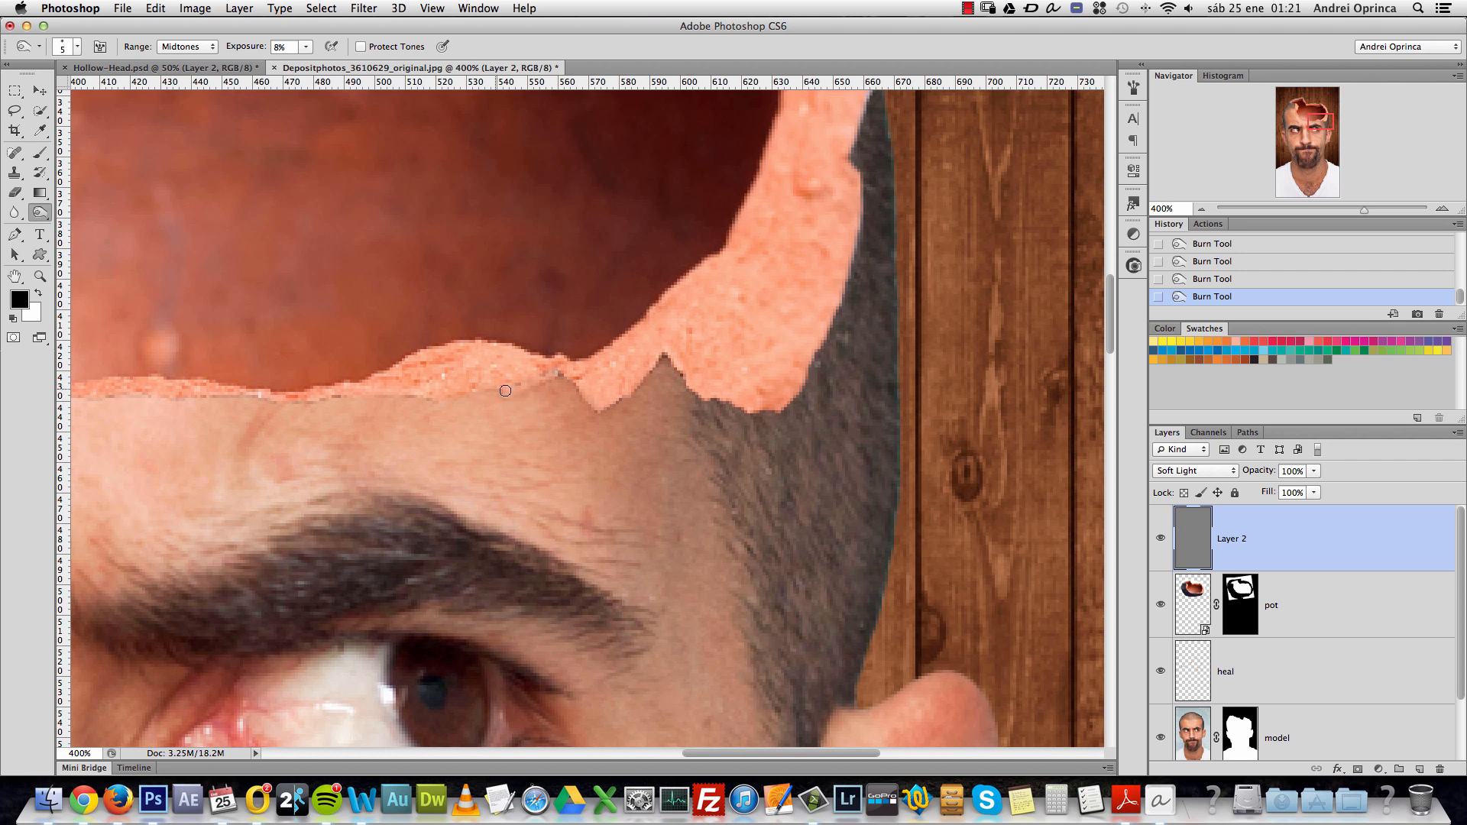
left_click_drag(498, 408, 590, 415)
Darken the forehead skin under the broken rim with the Burn tool at 6 px, 0% hardness and 12% exposure.
key("bracketright")
right_click(747, 413)
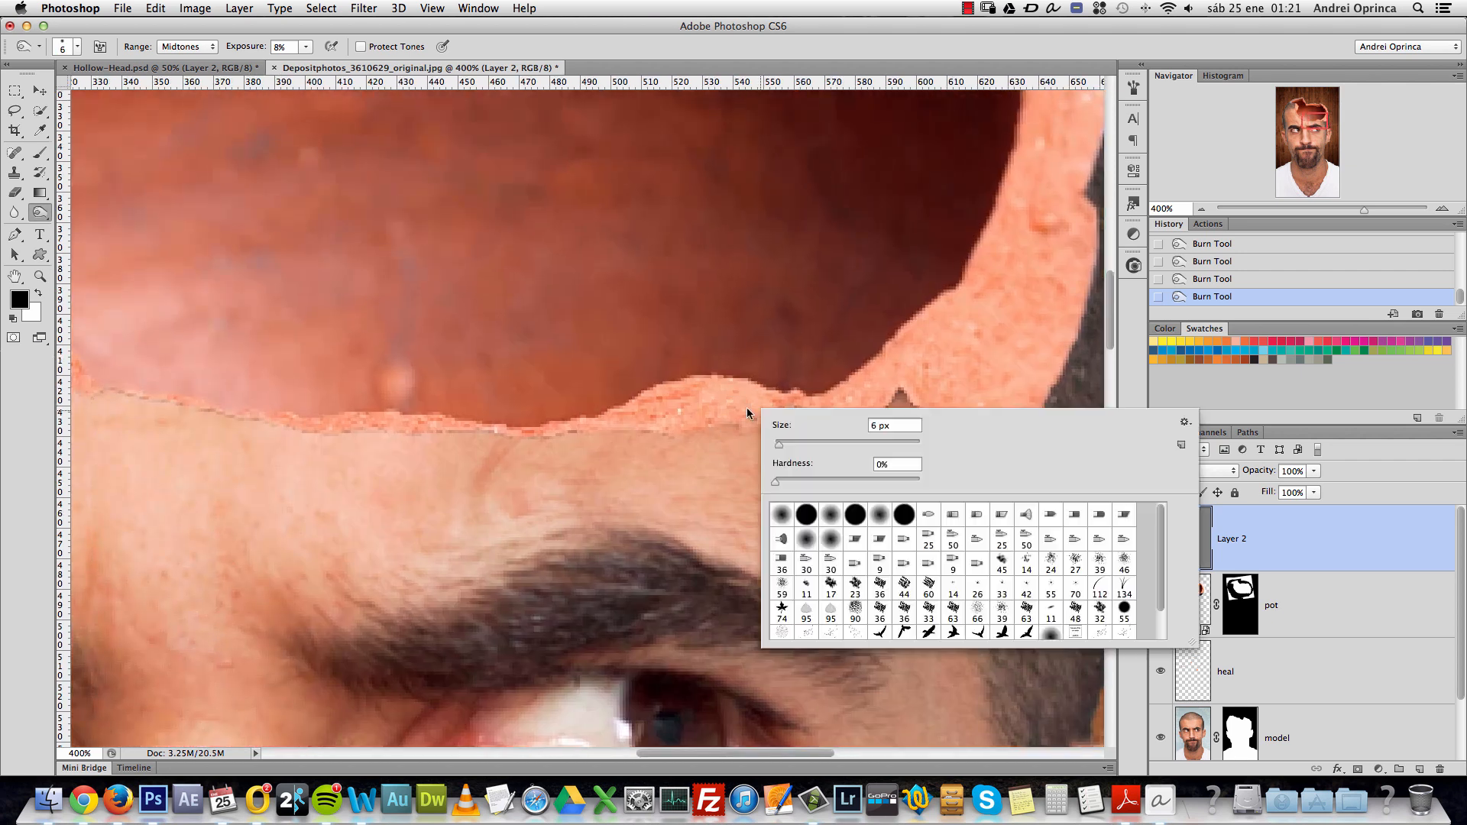
left_click(1250, 532)
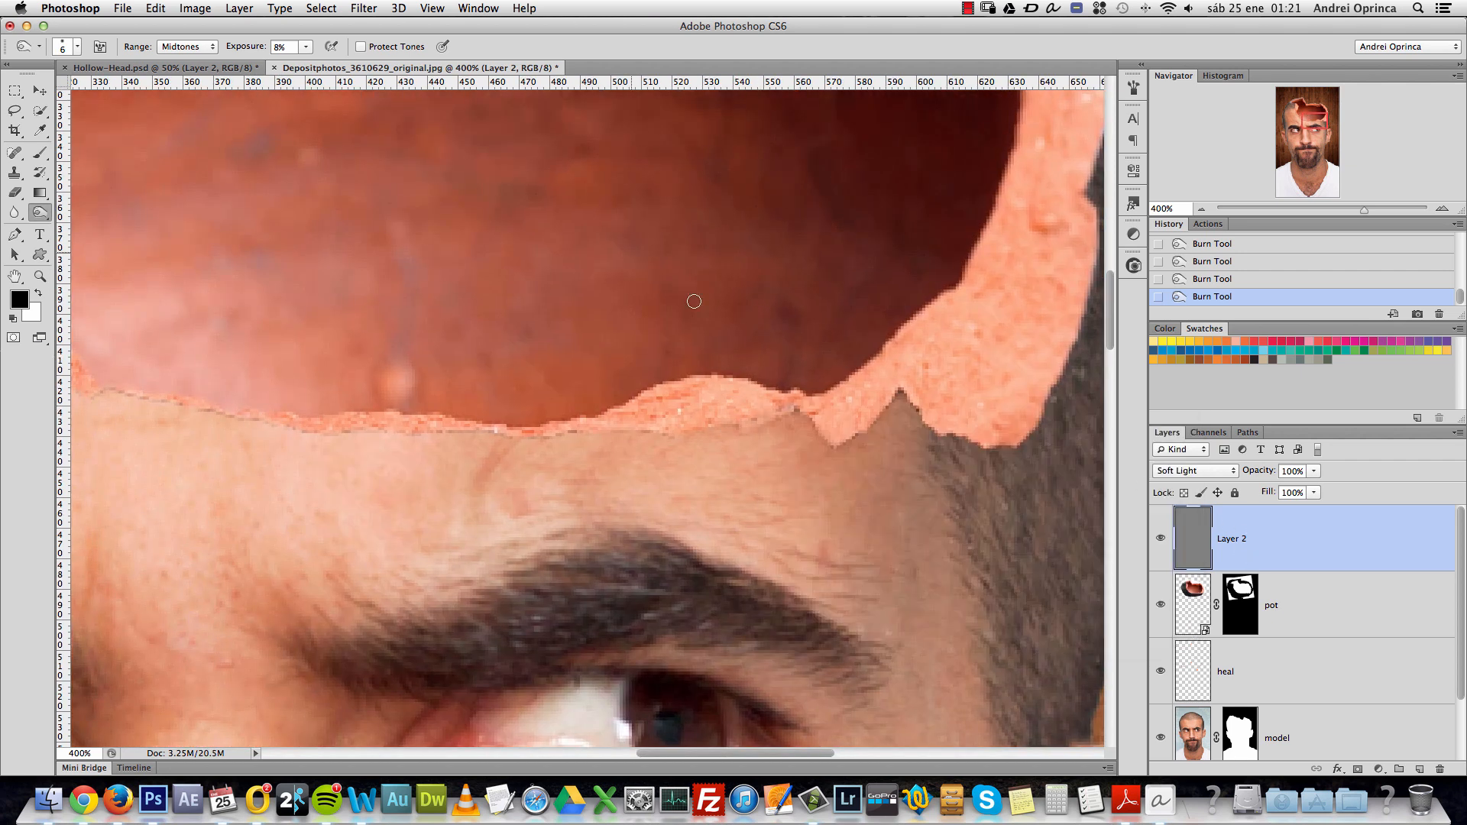
left_click(291, 46)
key("Return")
scroll(520, 435, "left", 10)
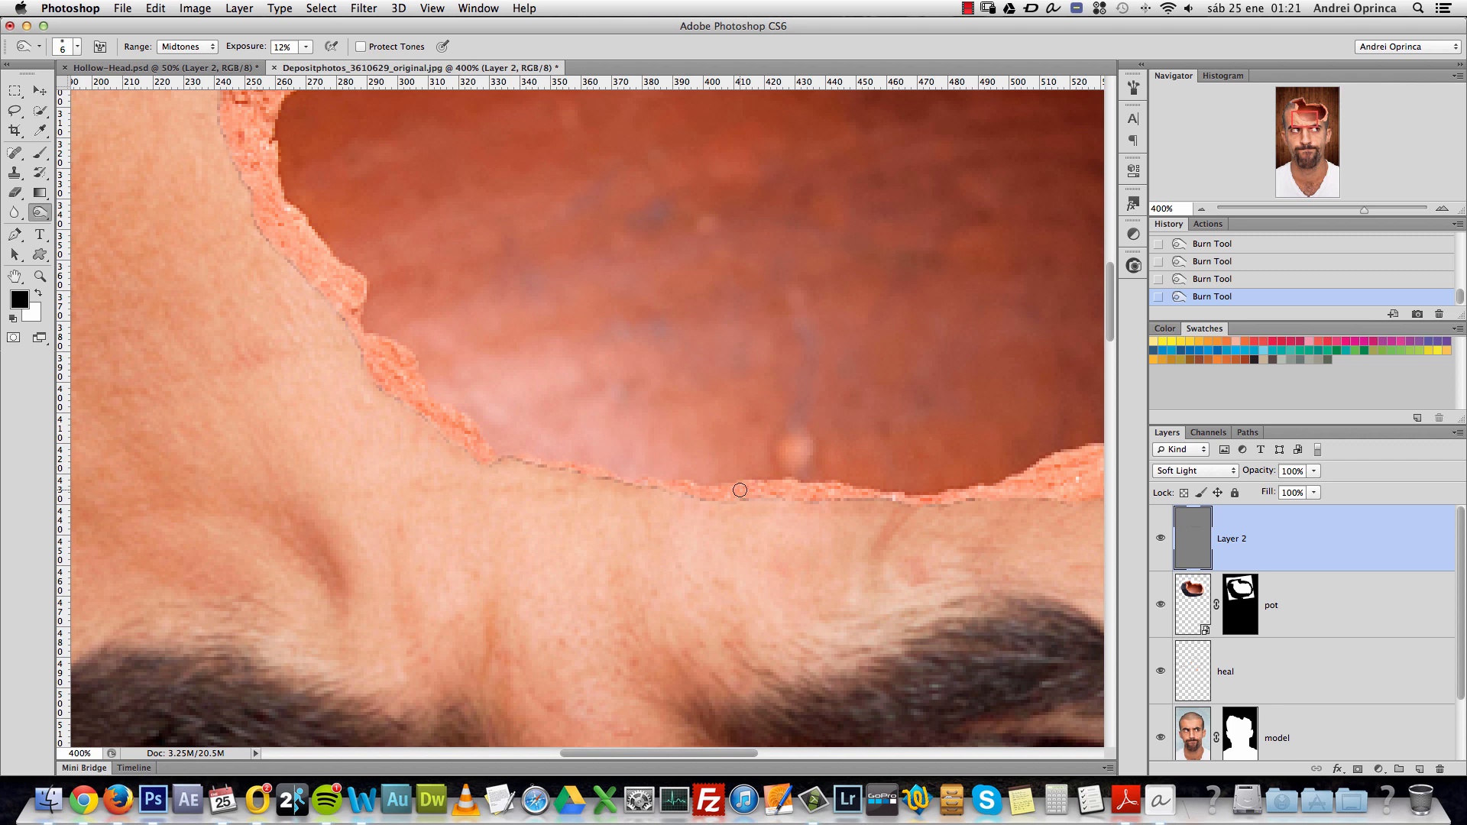
Raise the Burn exposure to 20% and darken the skin along the curved broken edge and across the forehead to the temple.
scroll(464, 412, "up", 5)
scroll(464, 412, "left", 3)
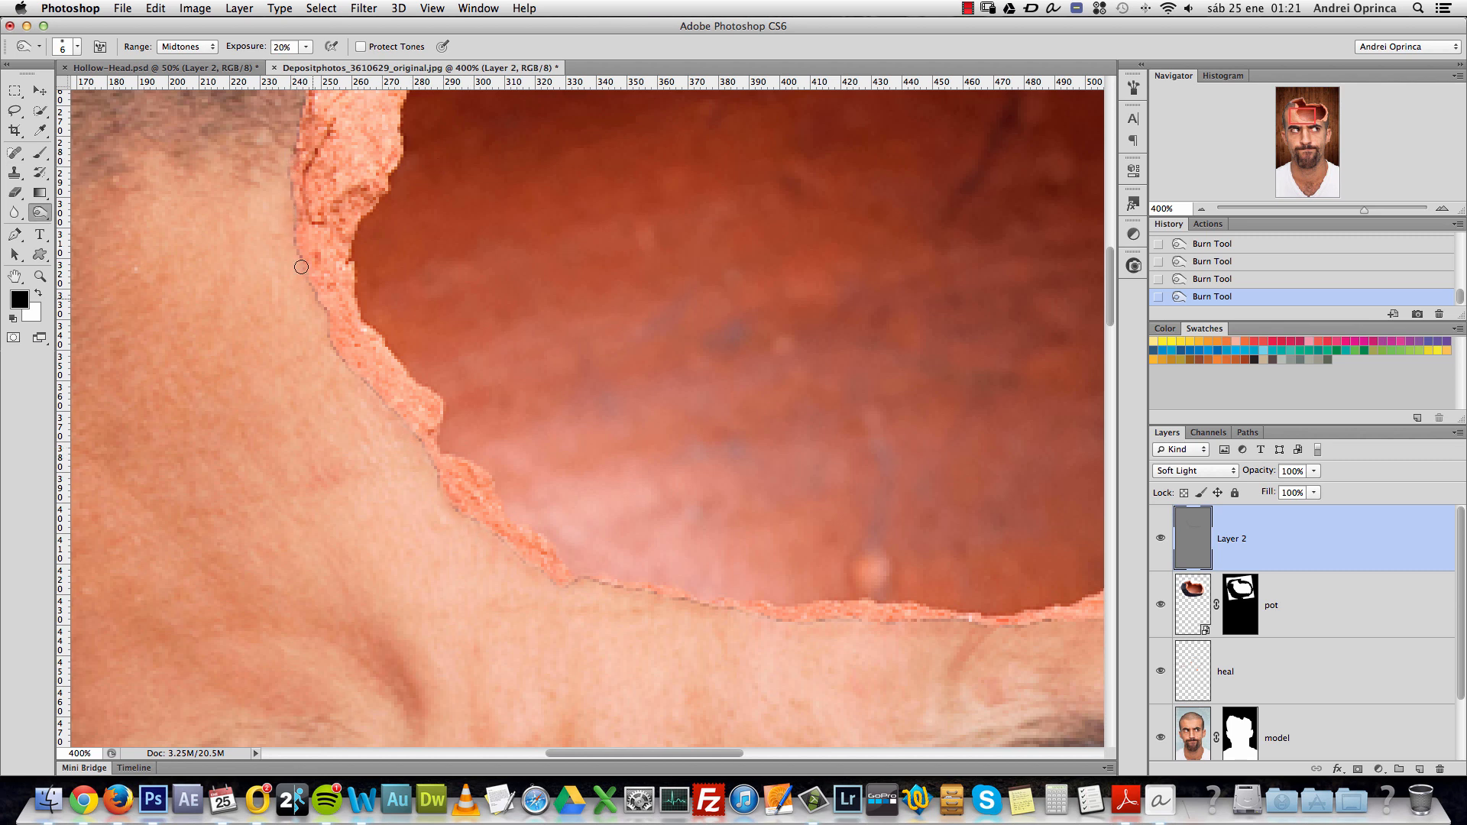
left_click_drag(777, 608, 428, 520)
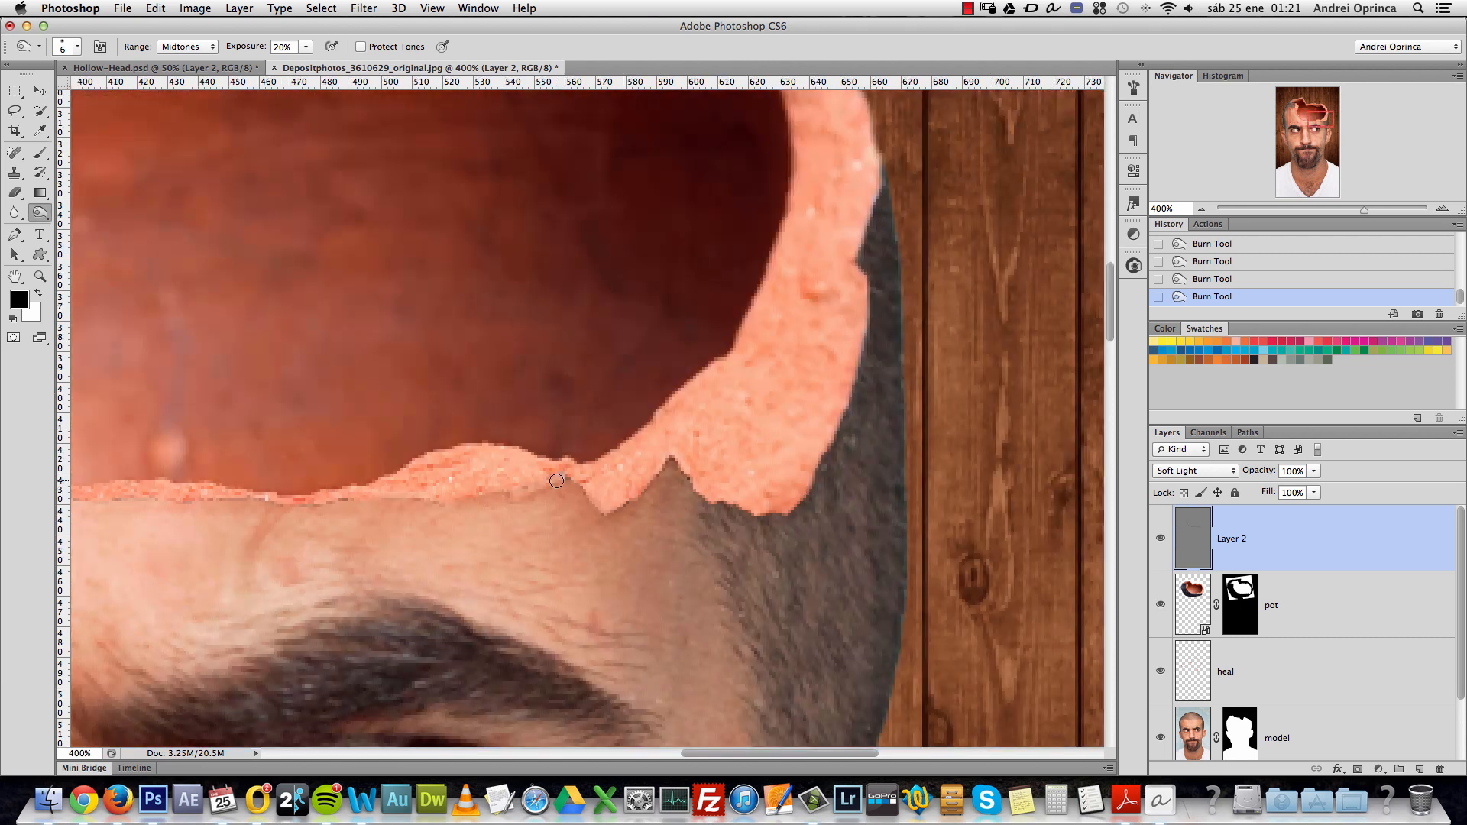
left_click_drag(193, 495, 683, 480)
Lower the gray Soft Light layer's opacity to 80%, compare the image with the layer hidden, and reduce the opacity to 60%.
key("super+1")
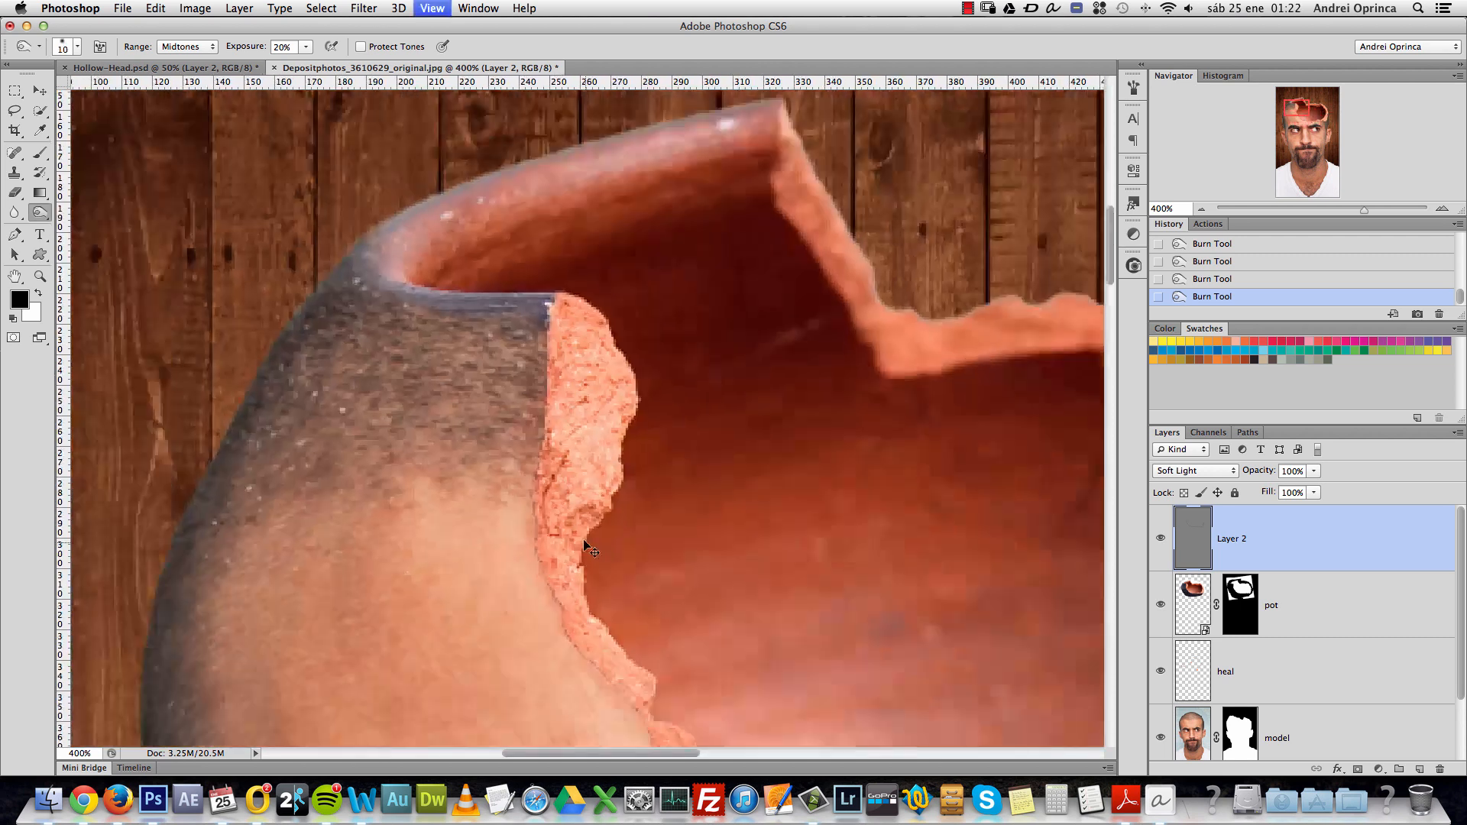
left_click(1314, 471)
left_click(1301, 471)
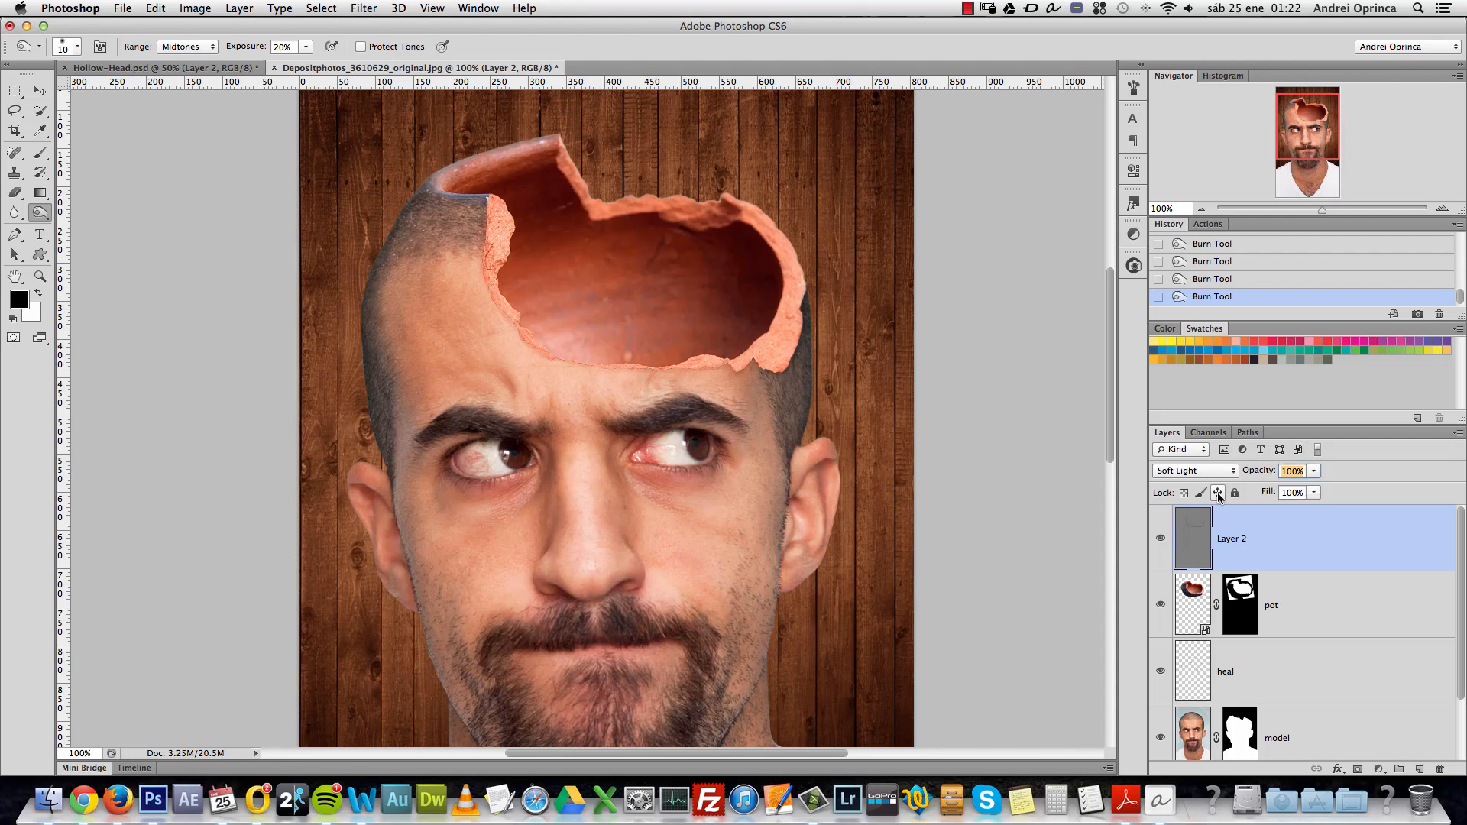
type("80")
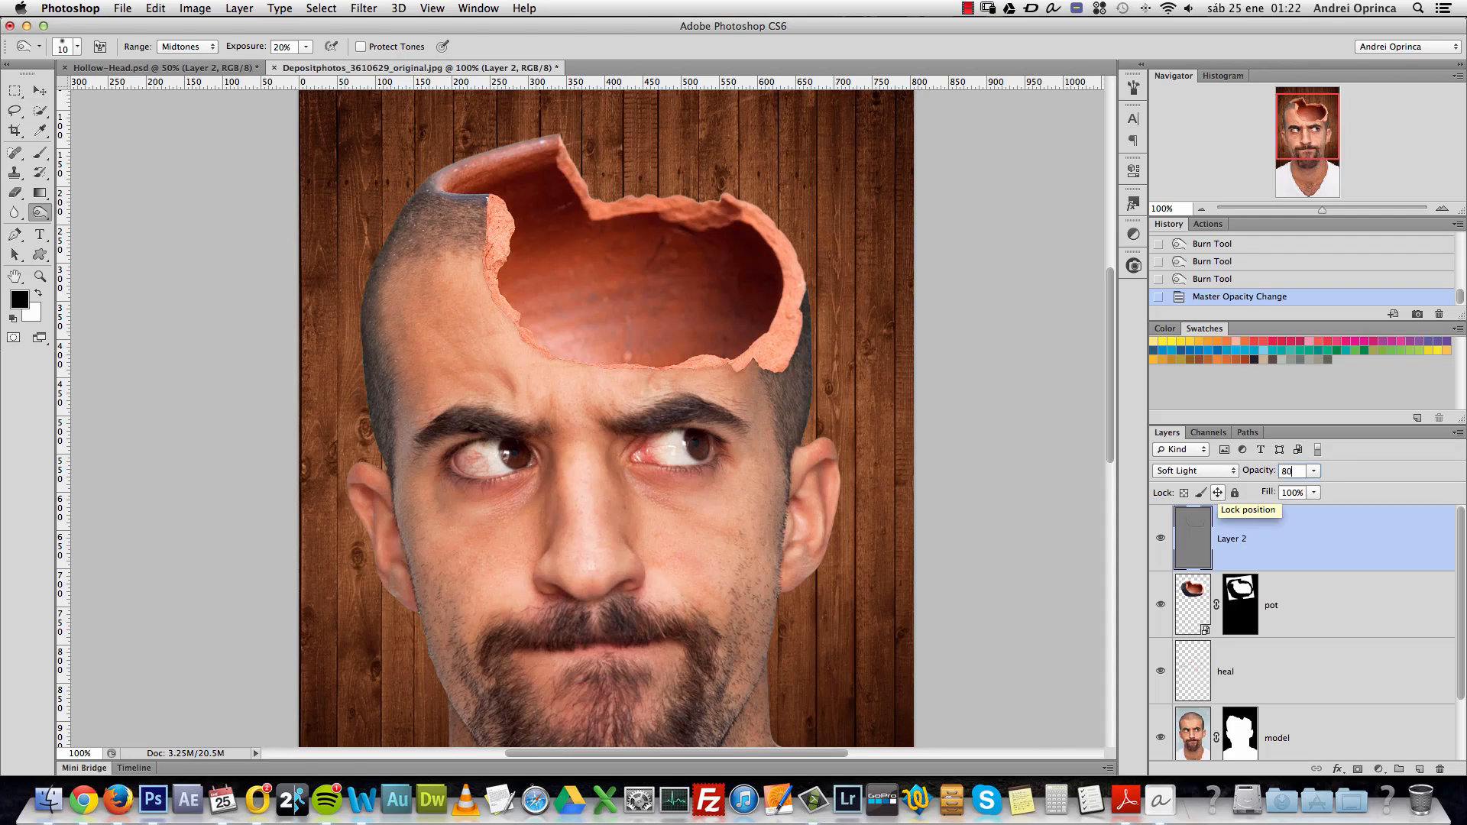
left_click(1311, 603)
left_click(1160, 538)
left_click(1160, 538)
left_click(1291, 553)
type("60")
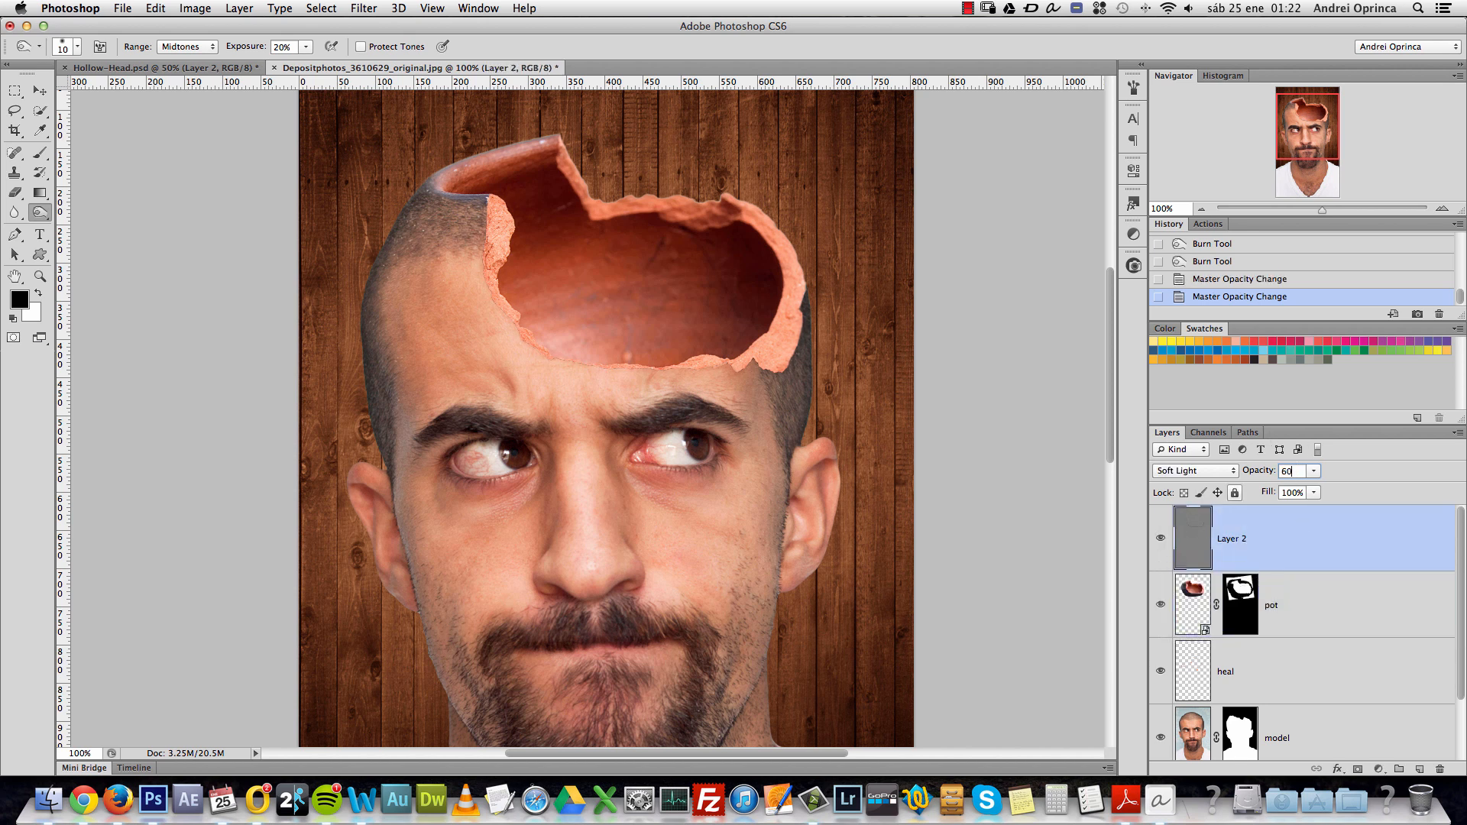
left_click(1416, 650)
Add a Drop Shadow effect to the model layer with a distance of 0 px.
left_click(1340, 602)
key("alt+space")
left_click(786, 524, "alt")
left_click_drag(786, 589, 714, 461)
left_click_drag(754, 417, 763, 482)
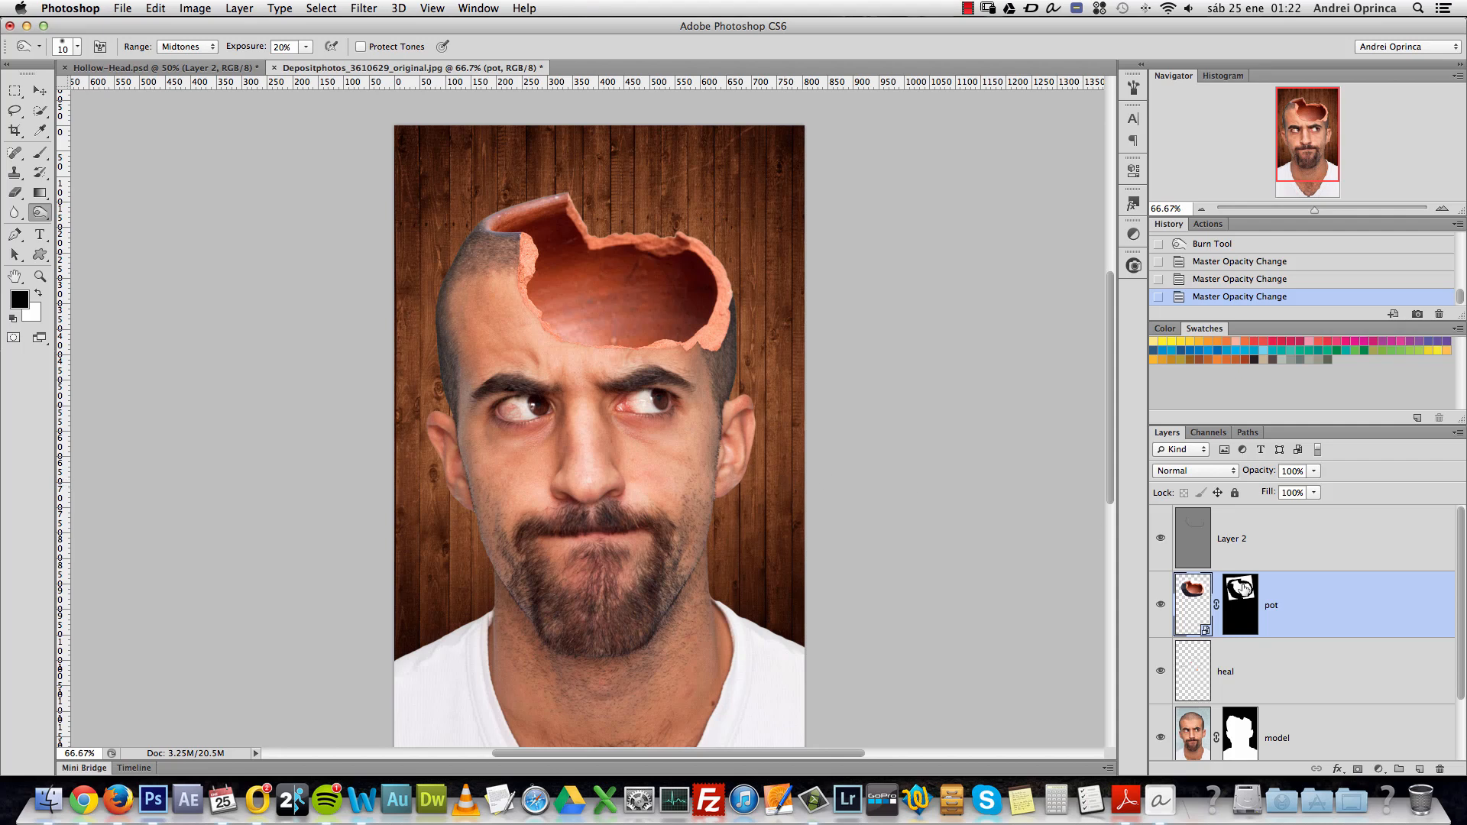
scroll(1452, 578, "down", 2)
left_click(1356, 672)
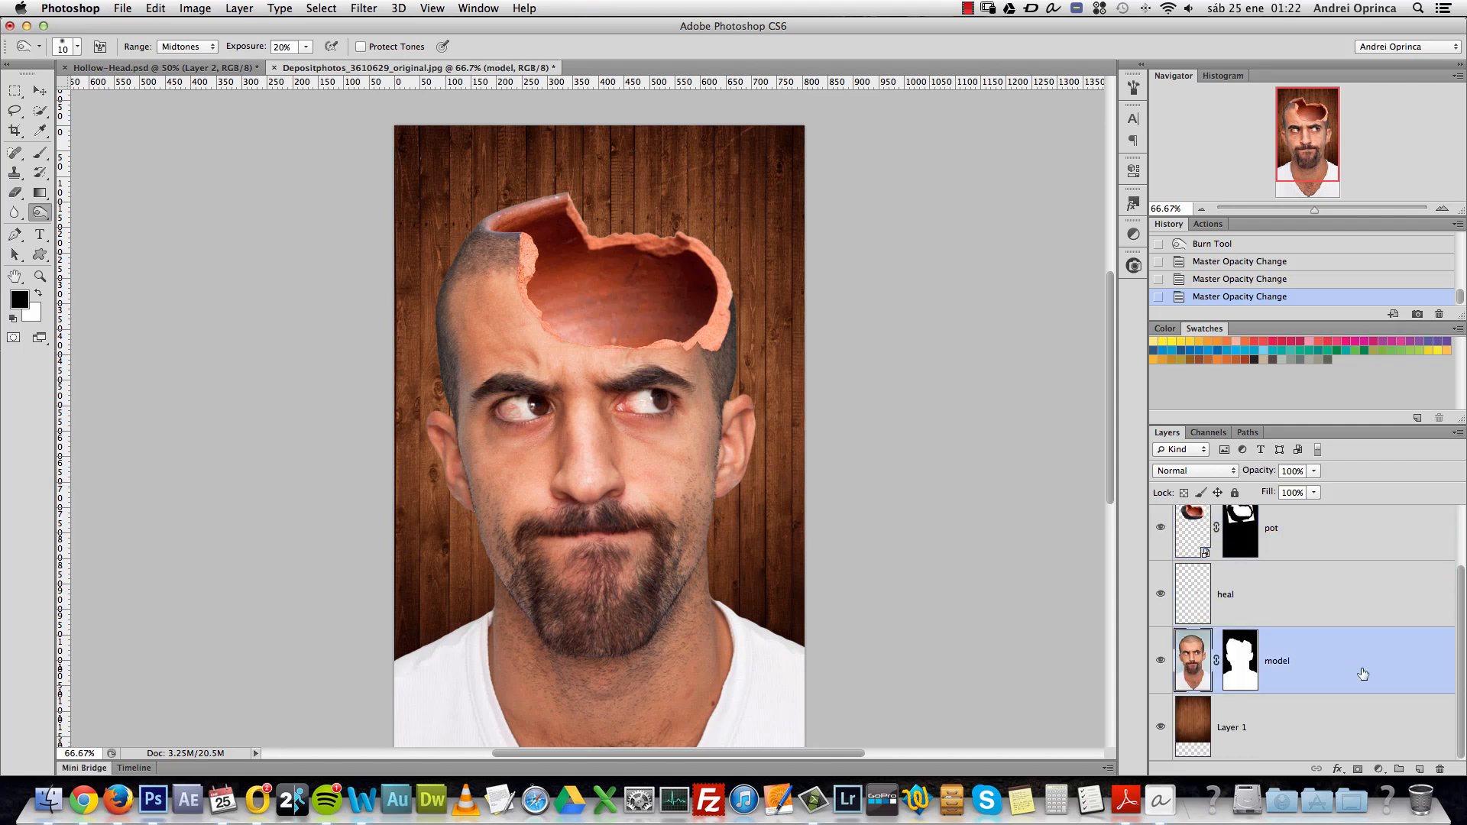
double_click(1381, 662)
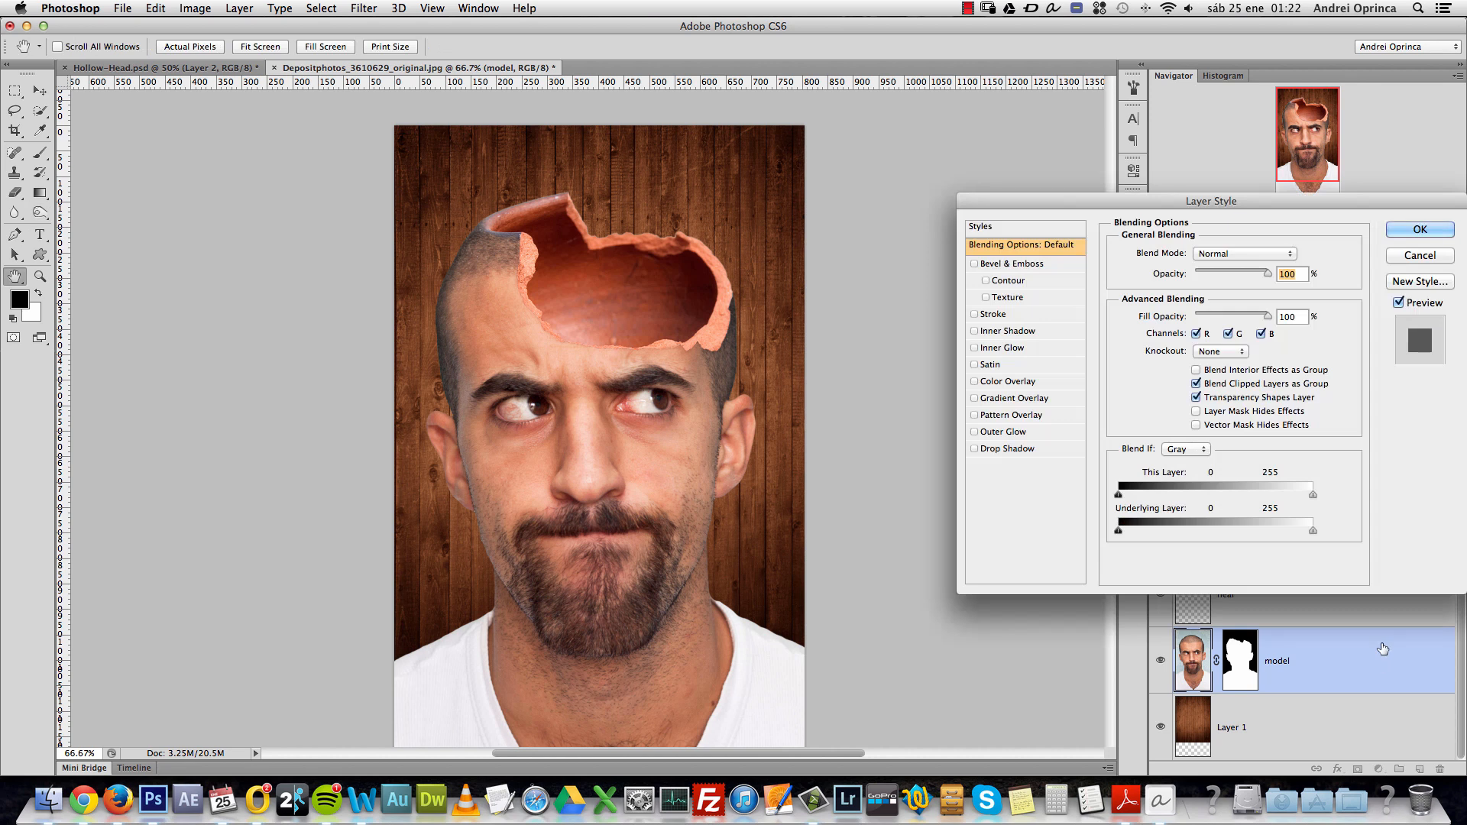
left_click(992, 448)
left_click_drag(1178, 323, 1112, 408)
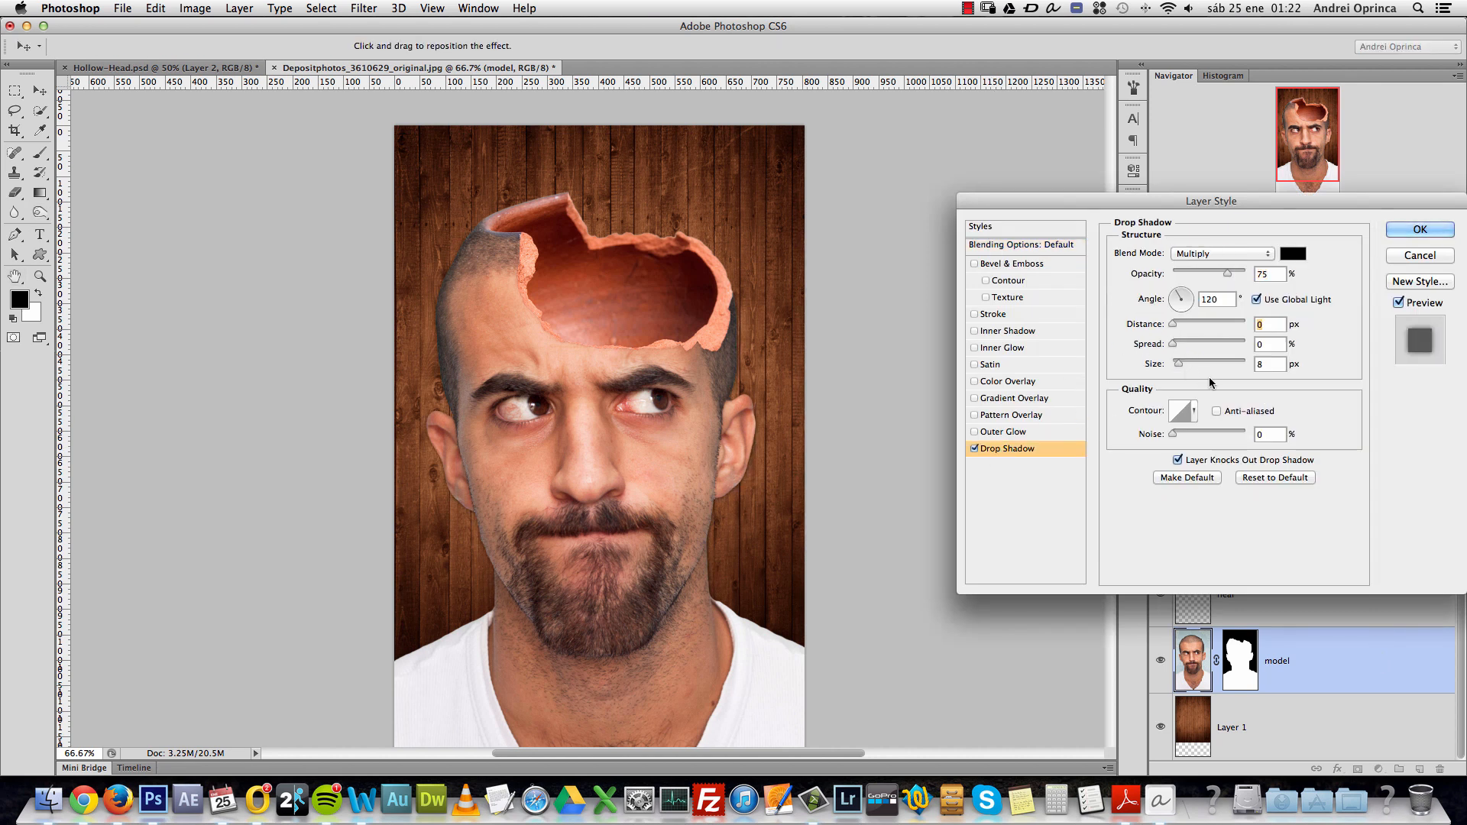
Set the model layer's drop shadow size to 120 px and spread to 15%, checking it on and off before applying it.
left_click_drag(1179, 367, 1207, 360)
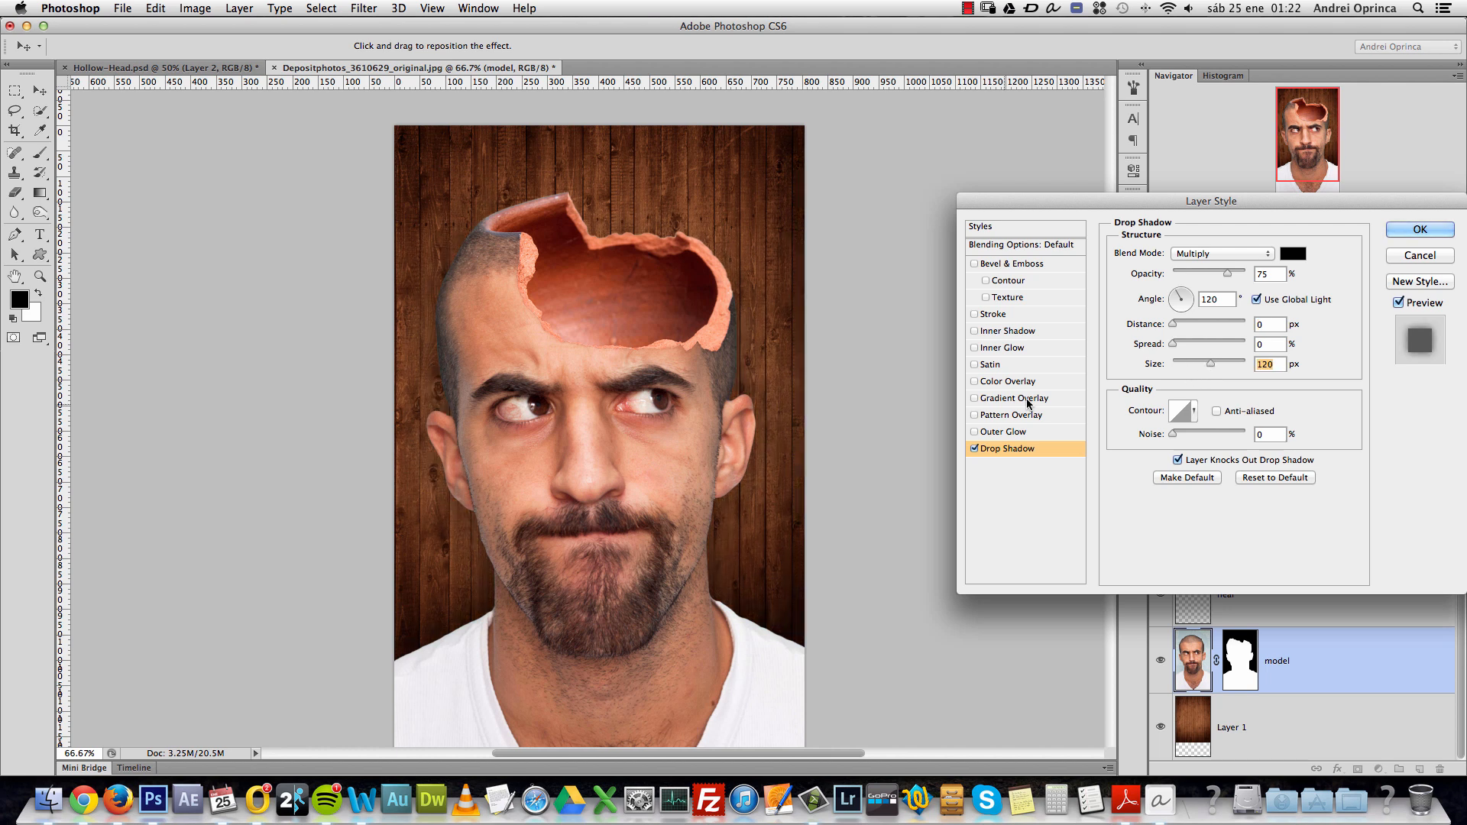
left_click(975, 448)
left_click(975, 449)
left_click_drag(1179, 349, 1181, 350)
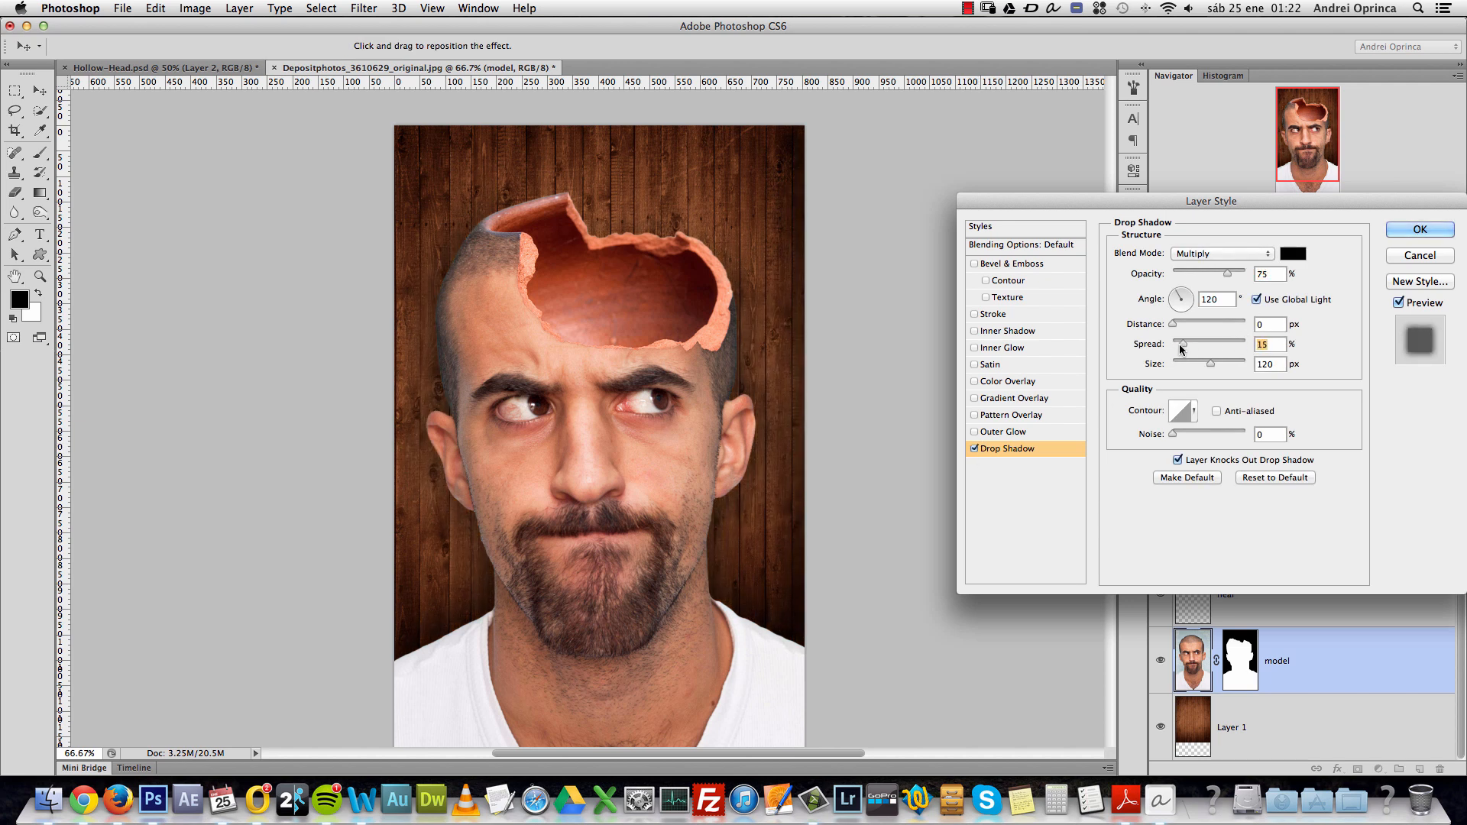
left_click(1391, 228)
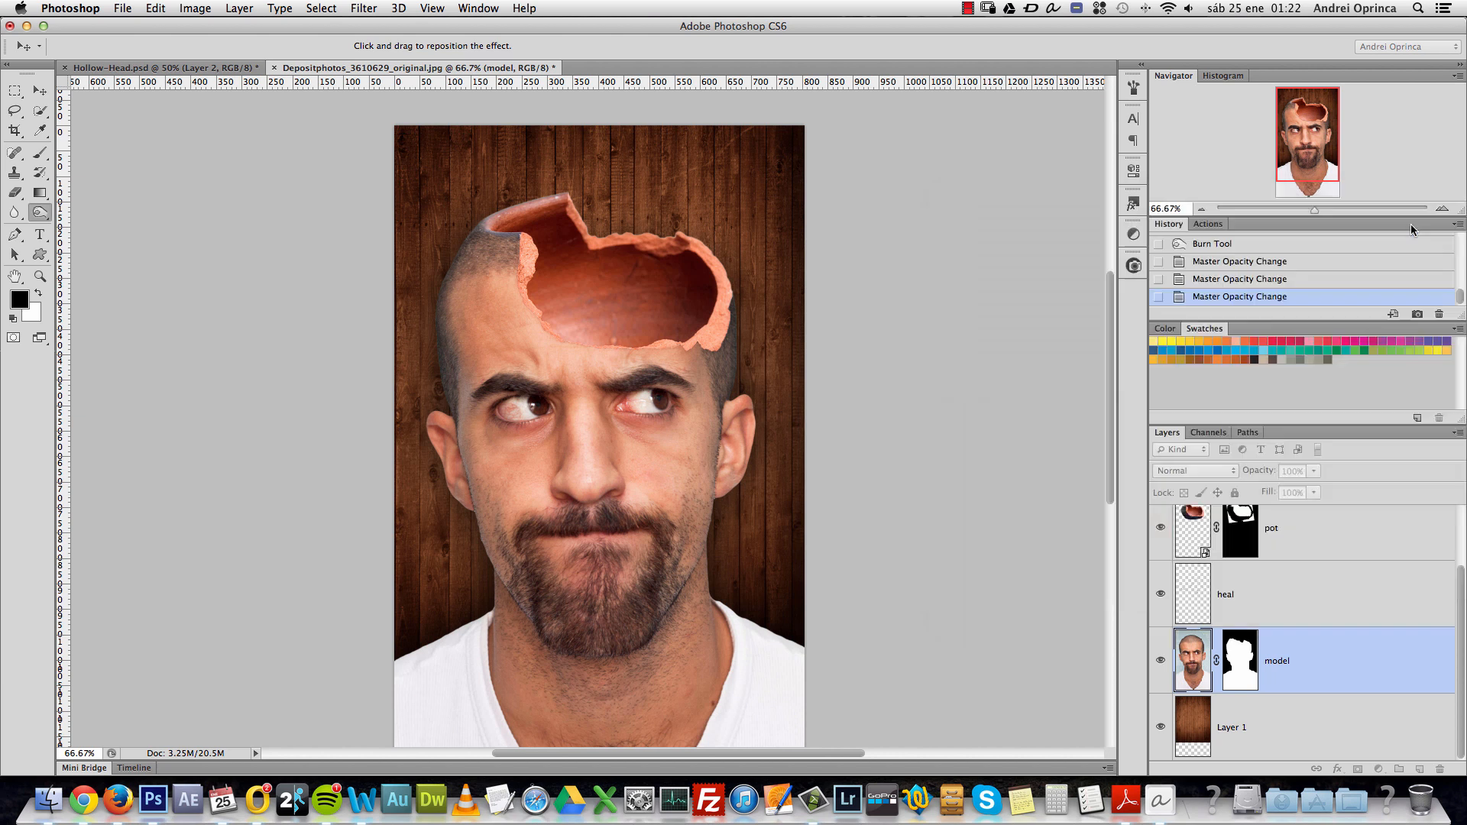
Compare the composite with the model layer's effects hidden and shown, leaving the drop shadow enabled.
left_click(1192, 699)
left_click(1192, 700)
left_click(1192, 699)
left_click(1192, 699)
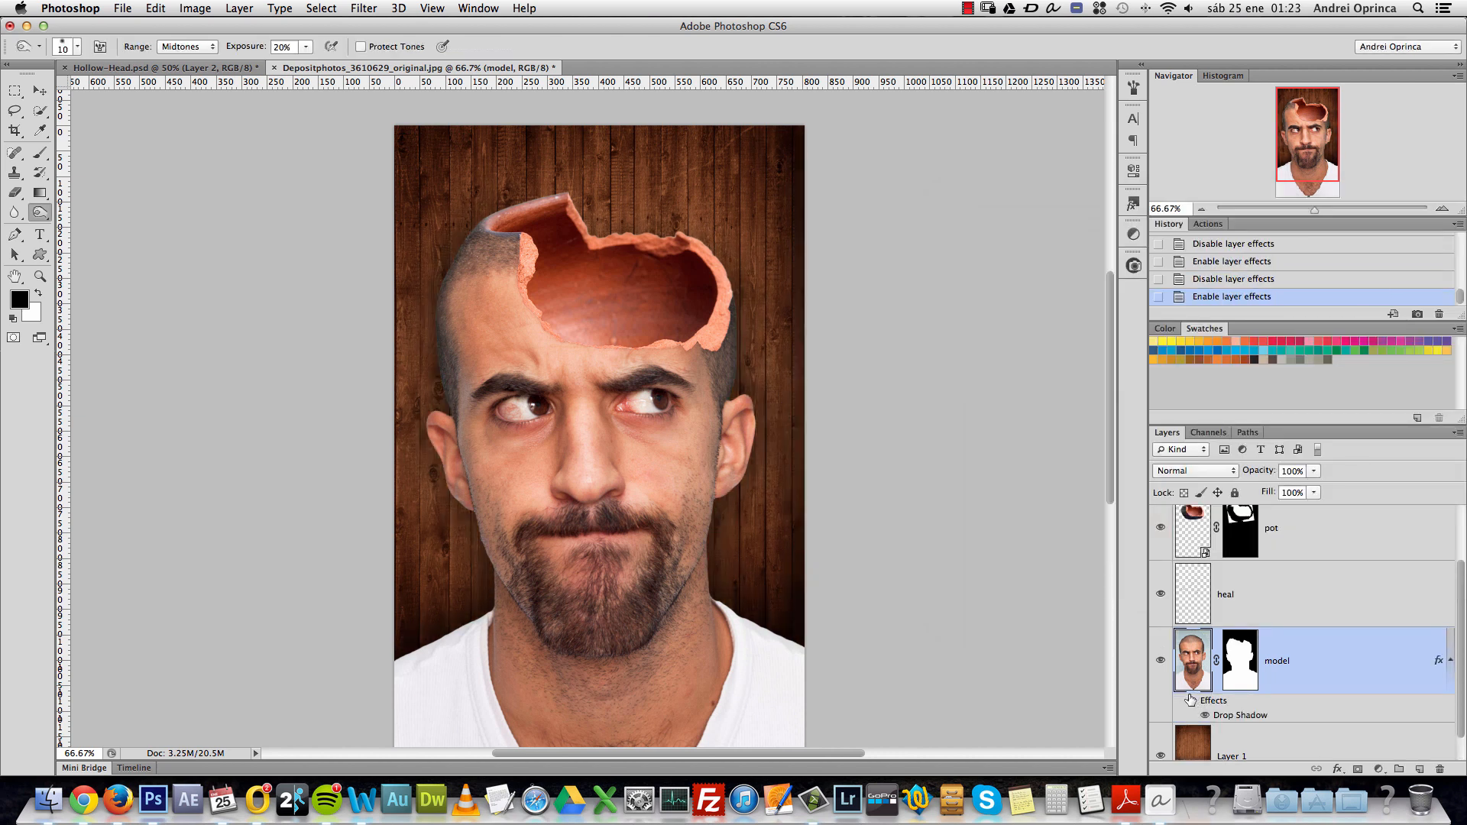
scroll(1434, 593, "up", 1)
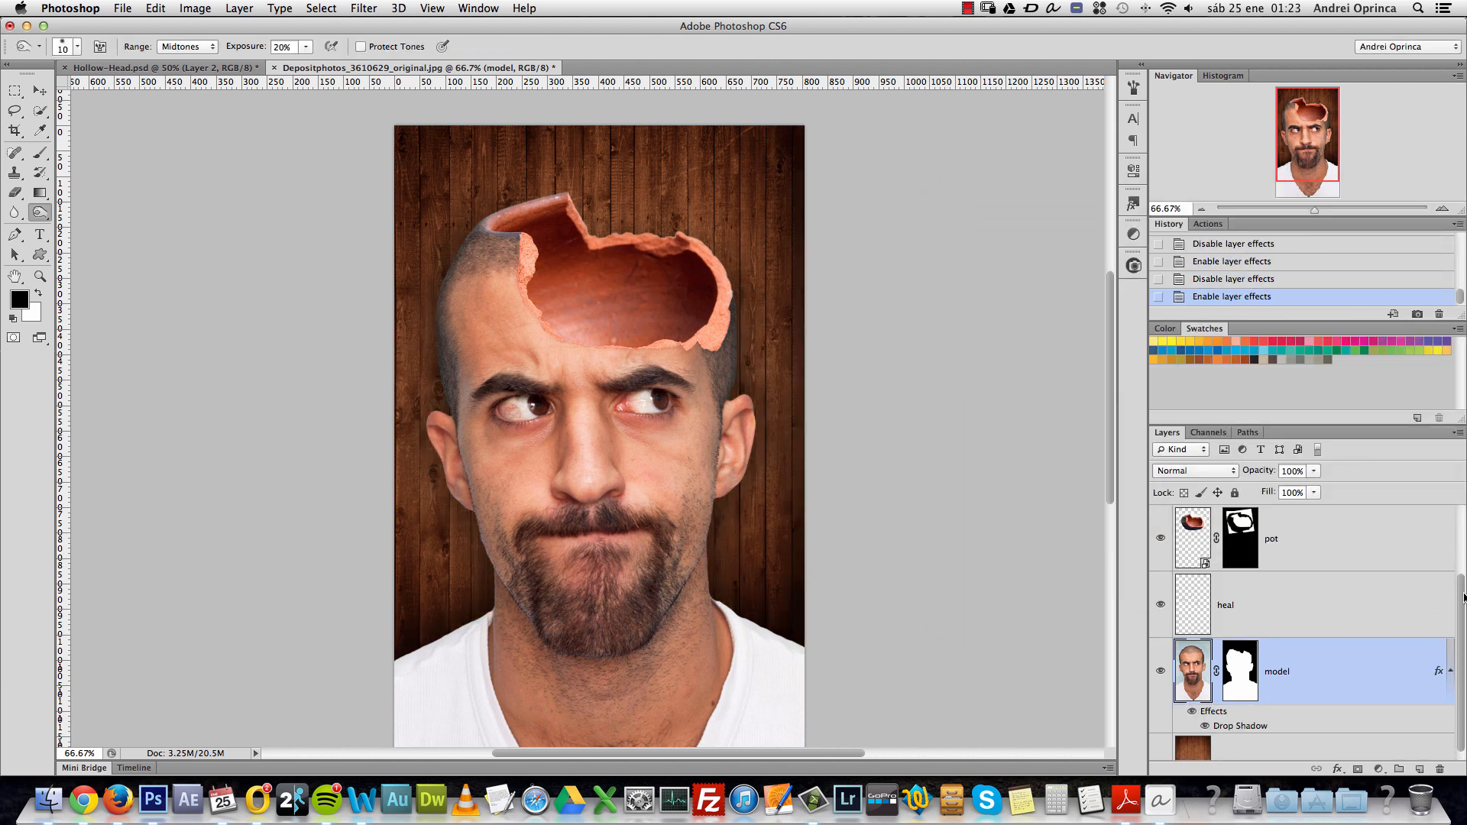
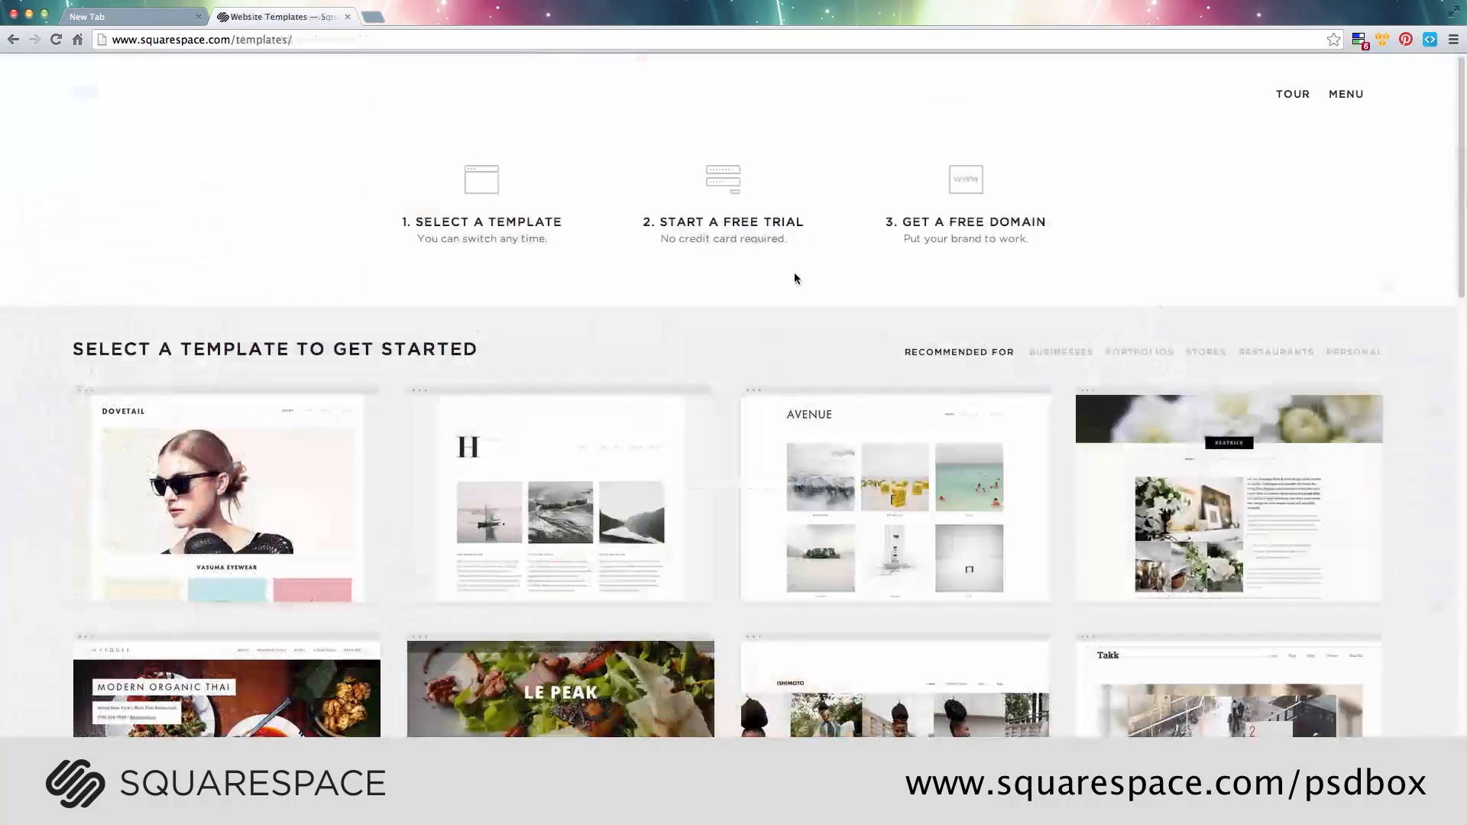
Switch to the Squarespace templates page in the browser and look through the available template designs.
scroll(795, 275, "down", 3)
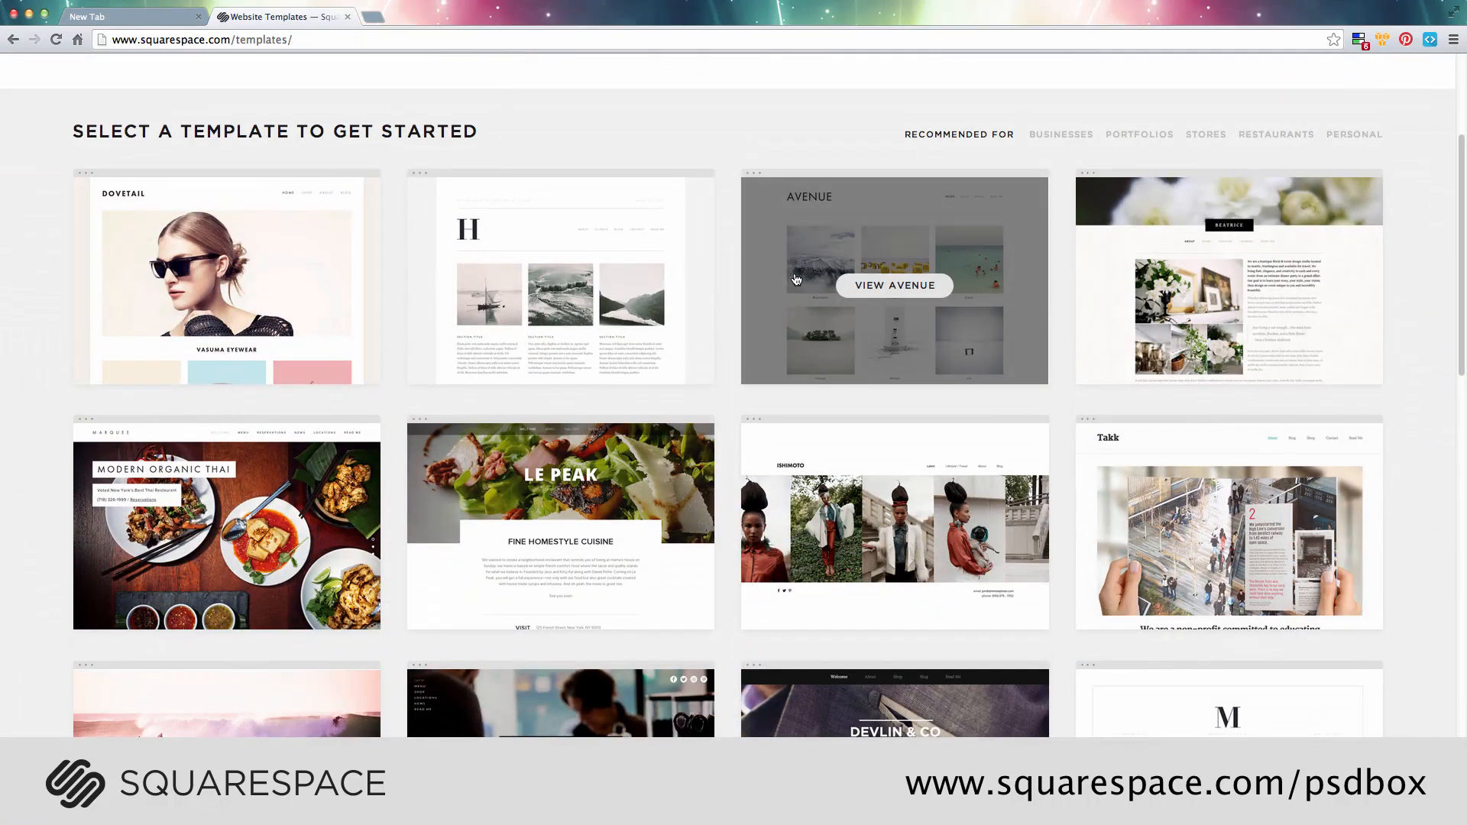
scroll(795, 280, "up", 2)
scroll(570, 313, "down", 5)
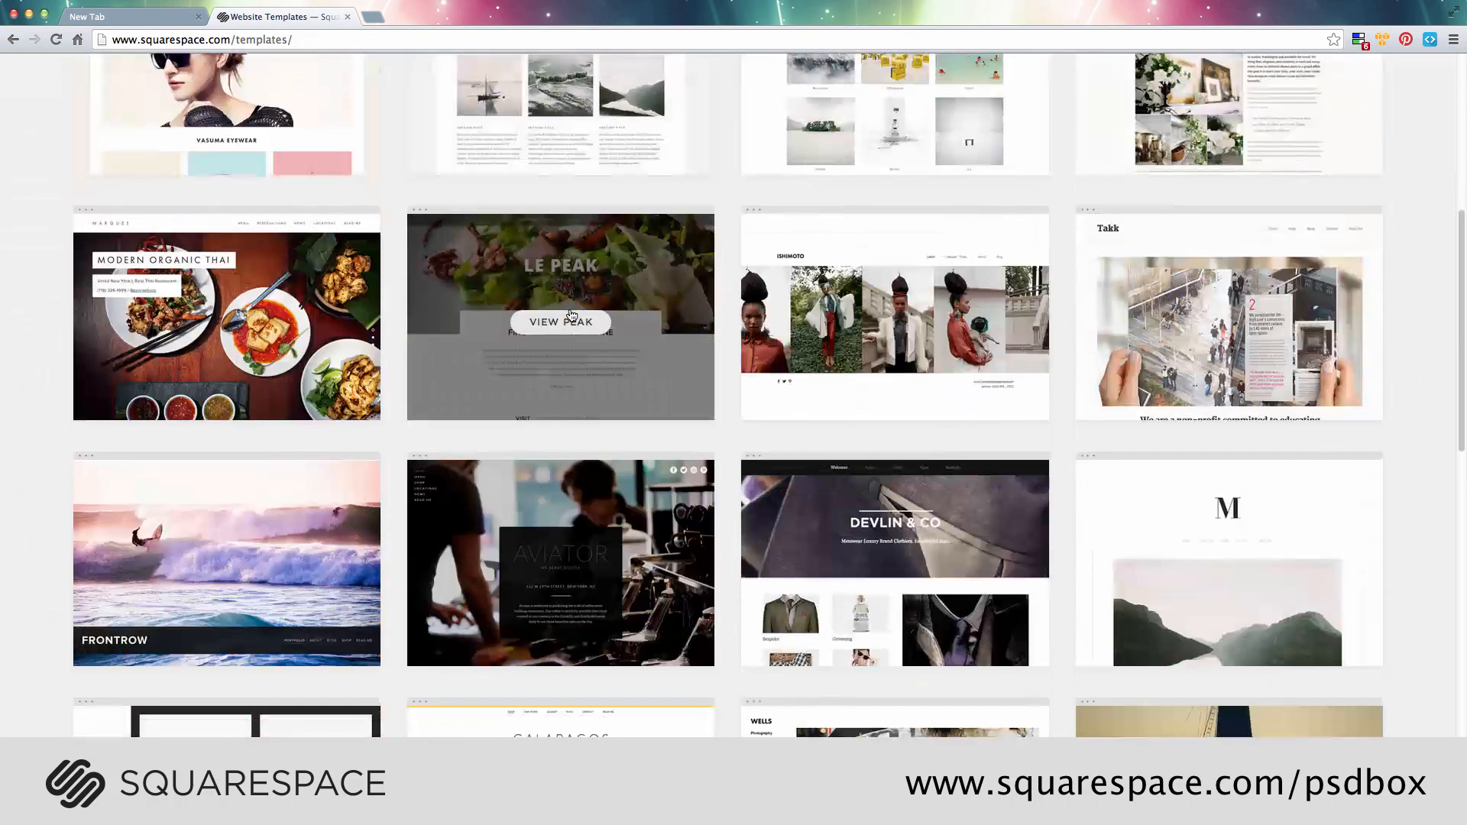
scroll(570, 314, "up", 3)
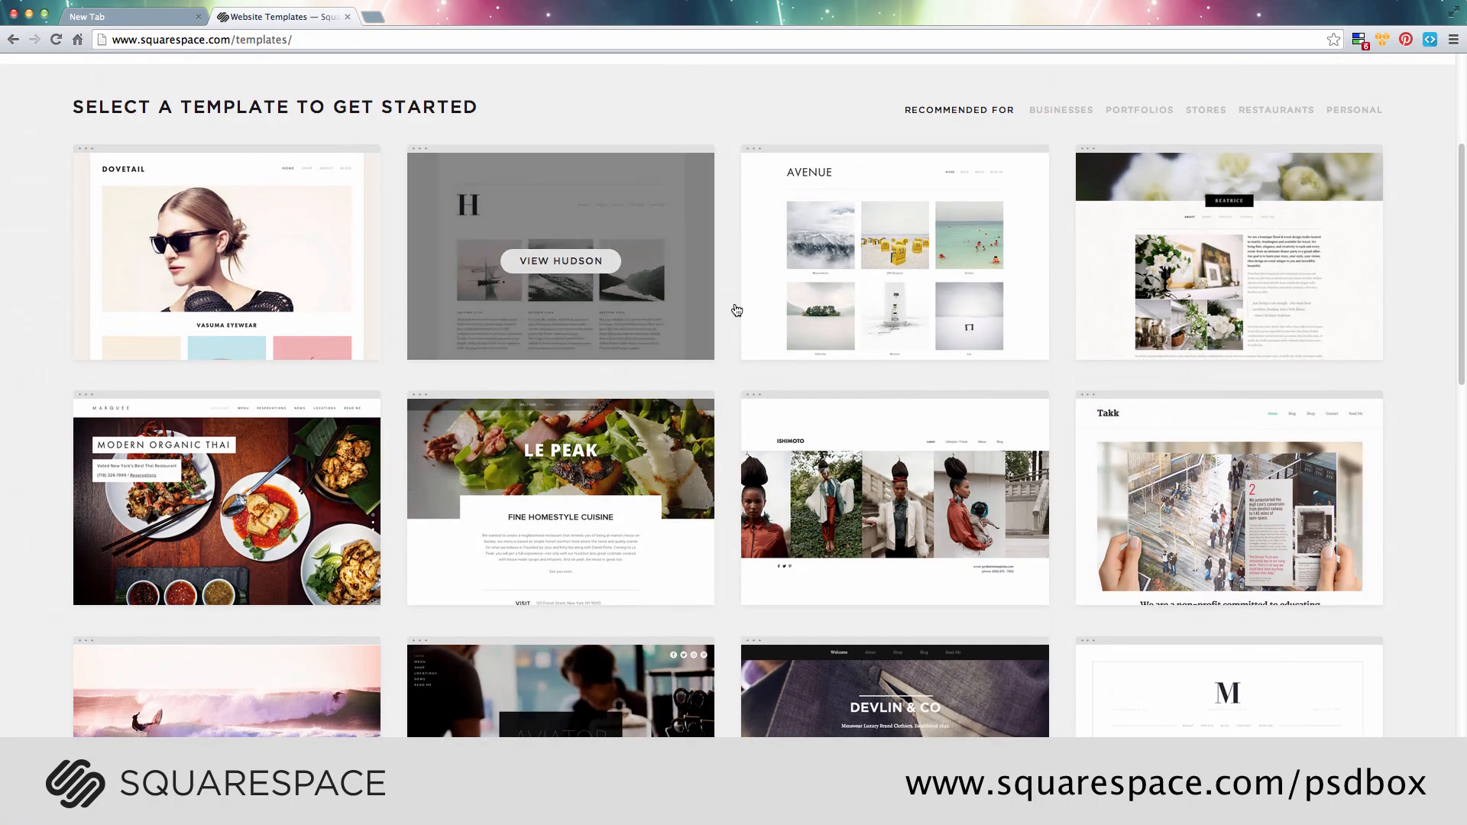
Open the Avenue template's page, view the customer websites using it, and look through its live preview.
left_click(834, 269)
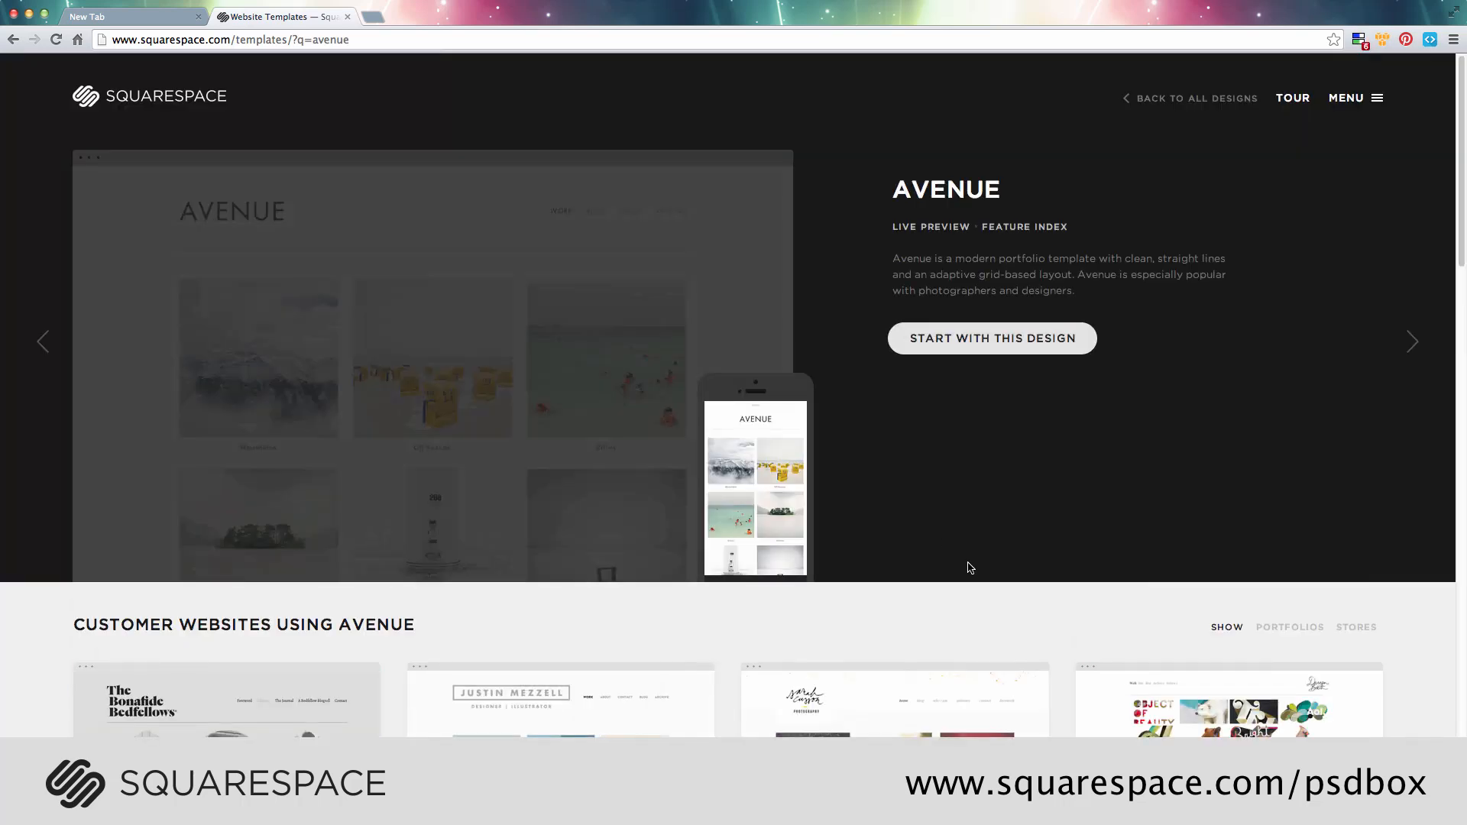
scroll(518, 452, "down", 3)
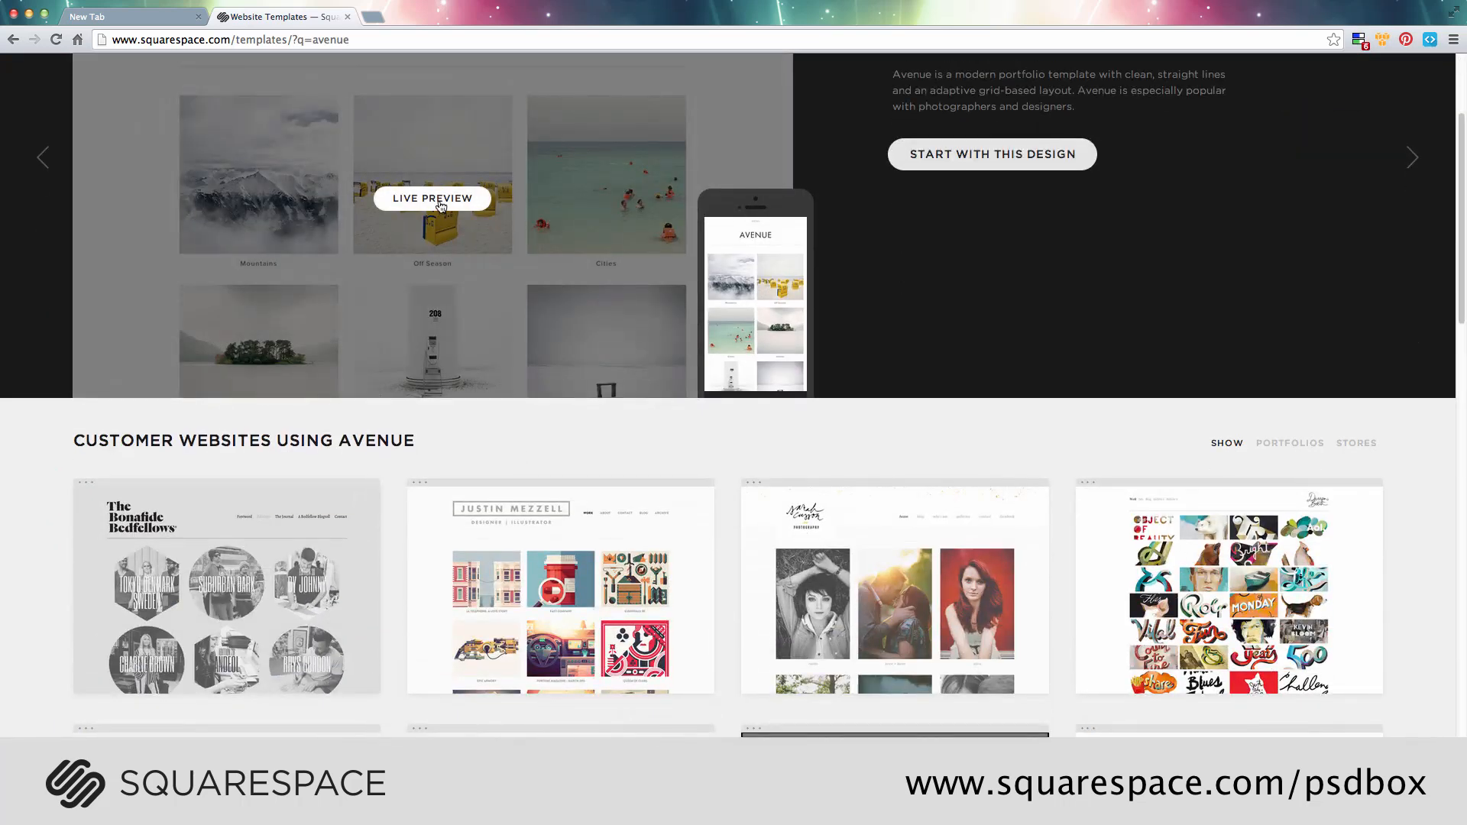
scroll(440, 206, "up", 3)
left_click(432, 382)
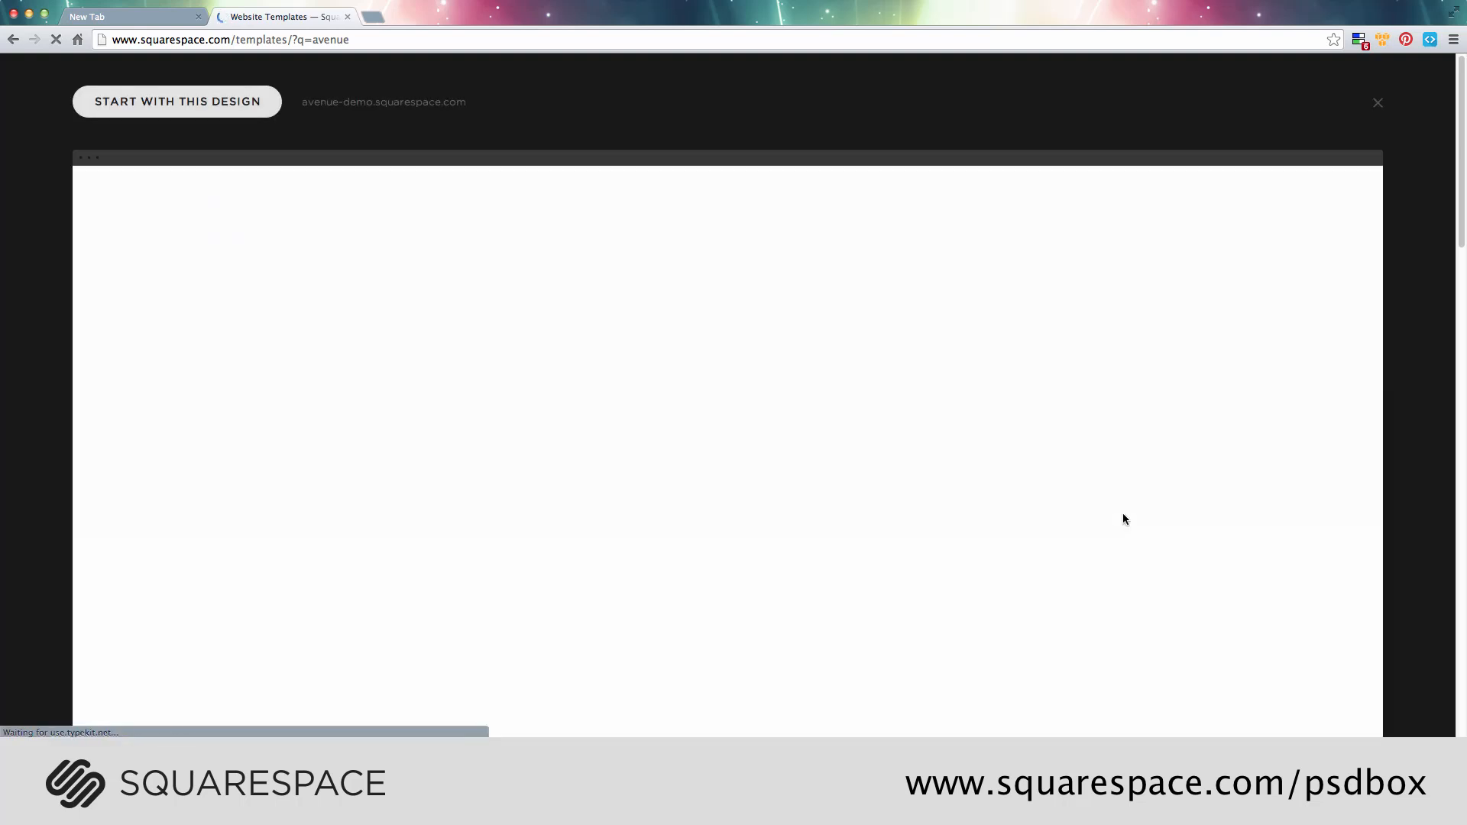
scroll(1127, 514, "down", 5)
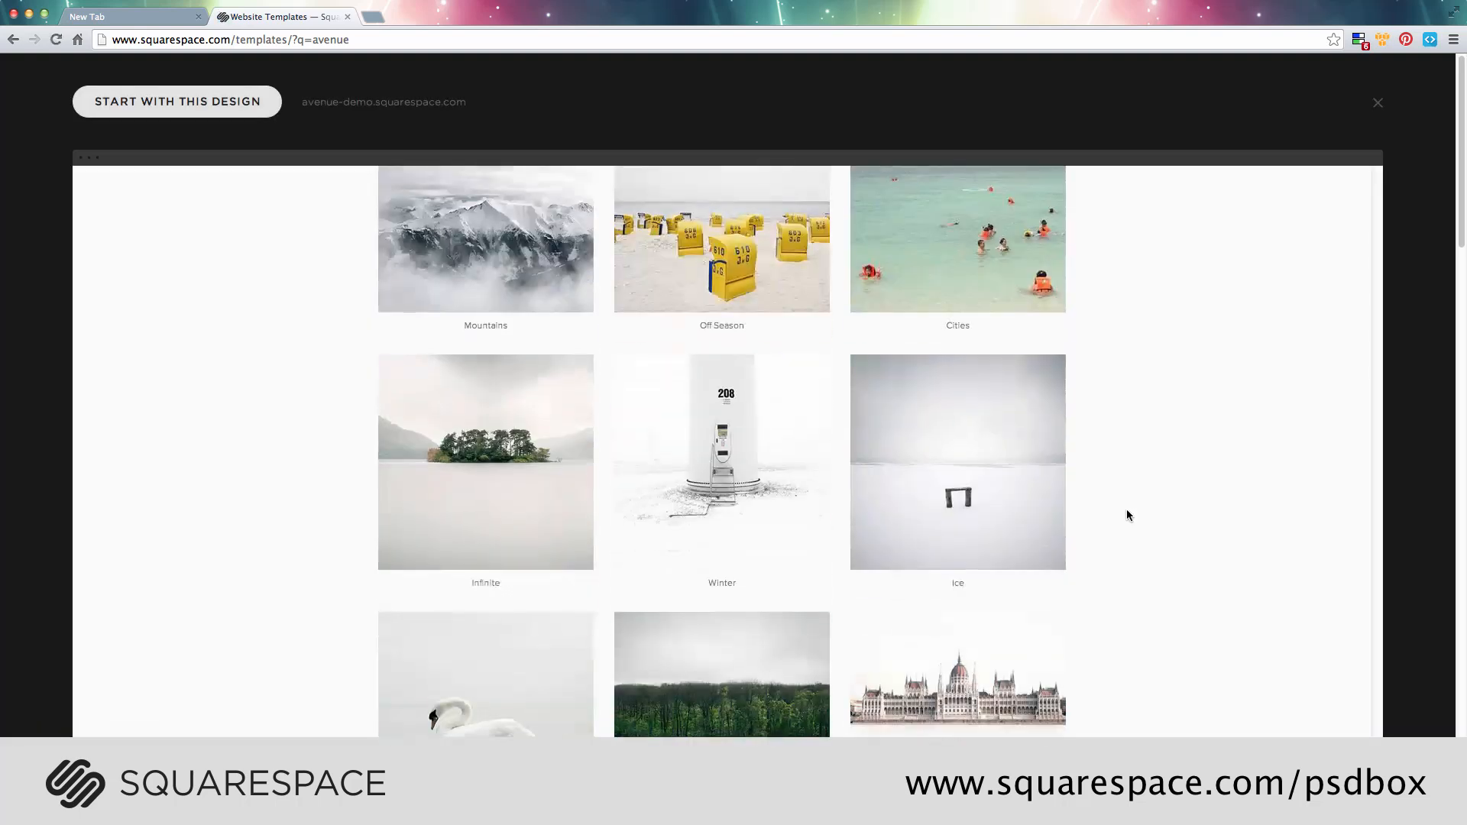
Look through the Avenue demo's photo gallery, open the Blue project to view its photos, and close the live preview.
scroll(1192, 524, "down", 4)
scroll(1189, 521, "down", 4)
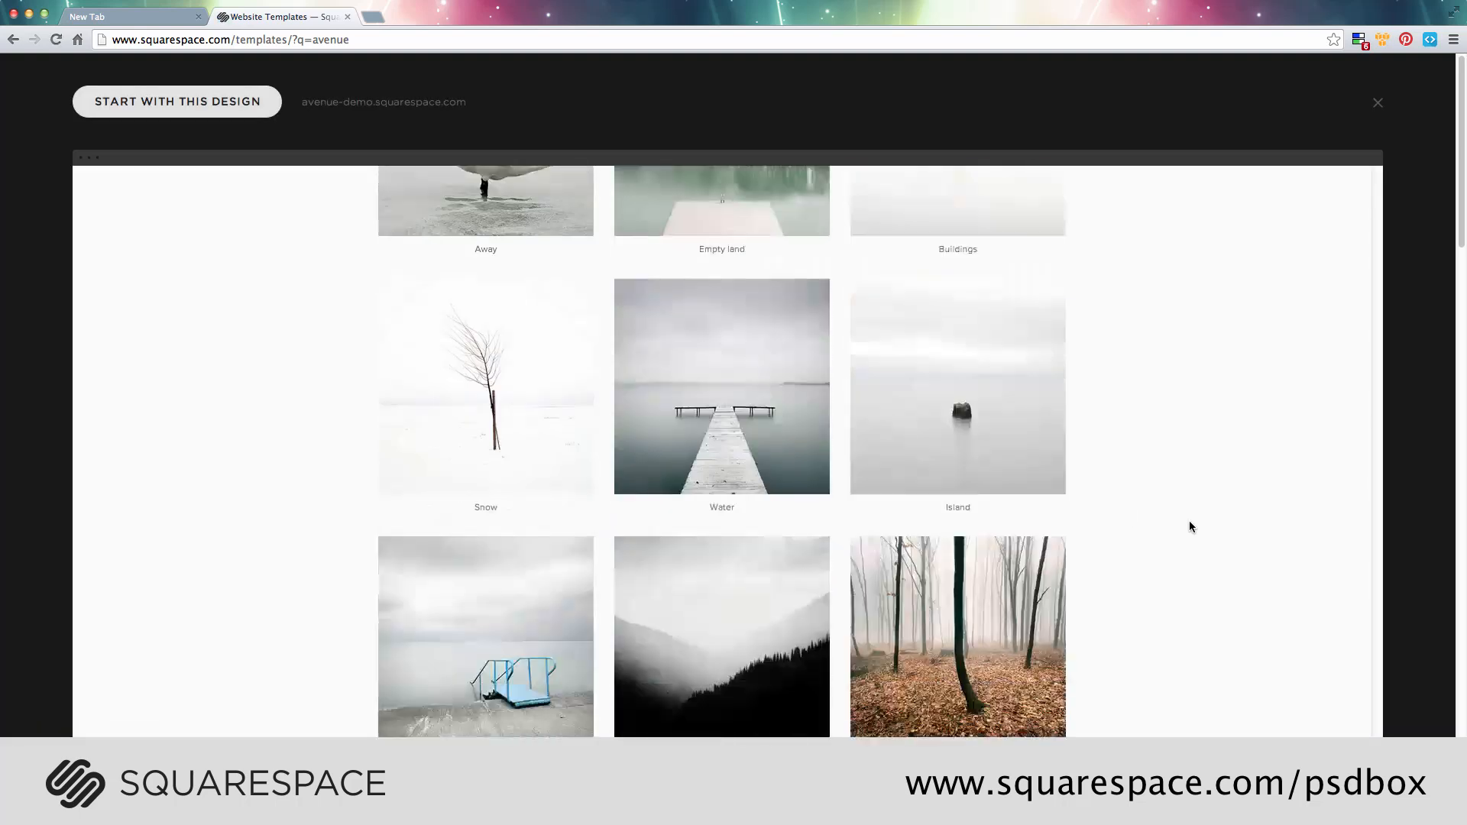
scroll(1189, 524, "down", 5)
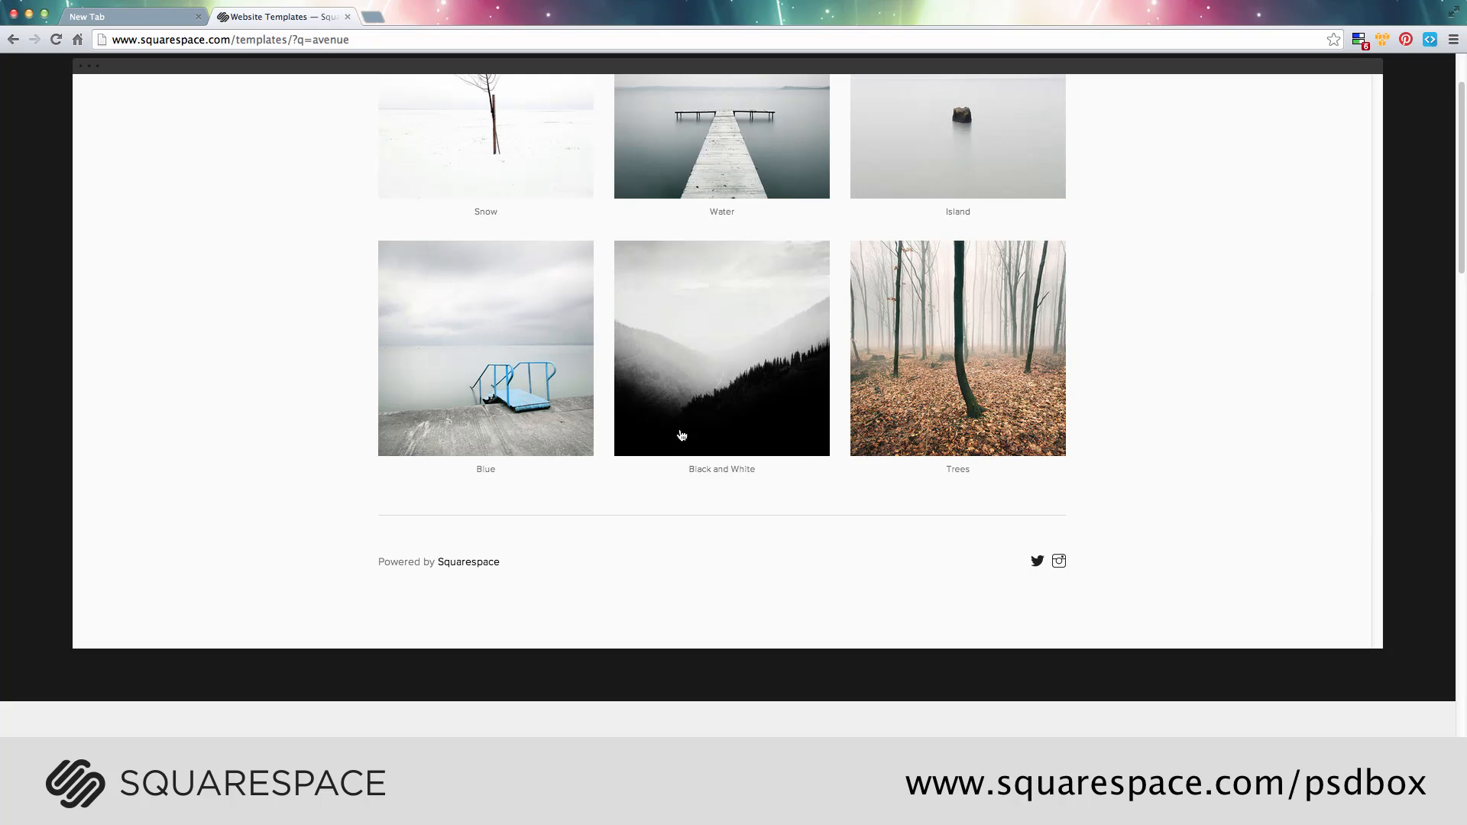
left_click(549, 378)
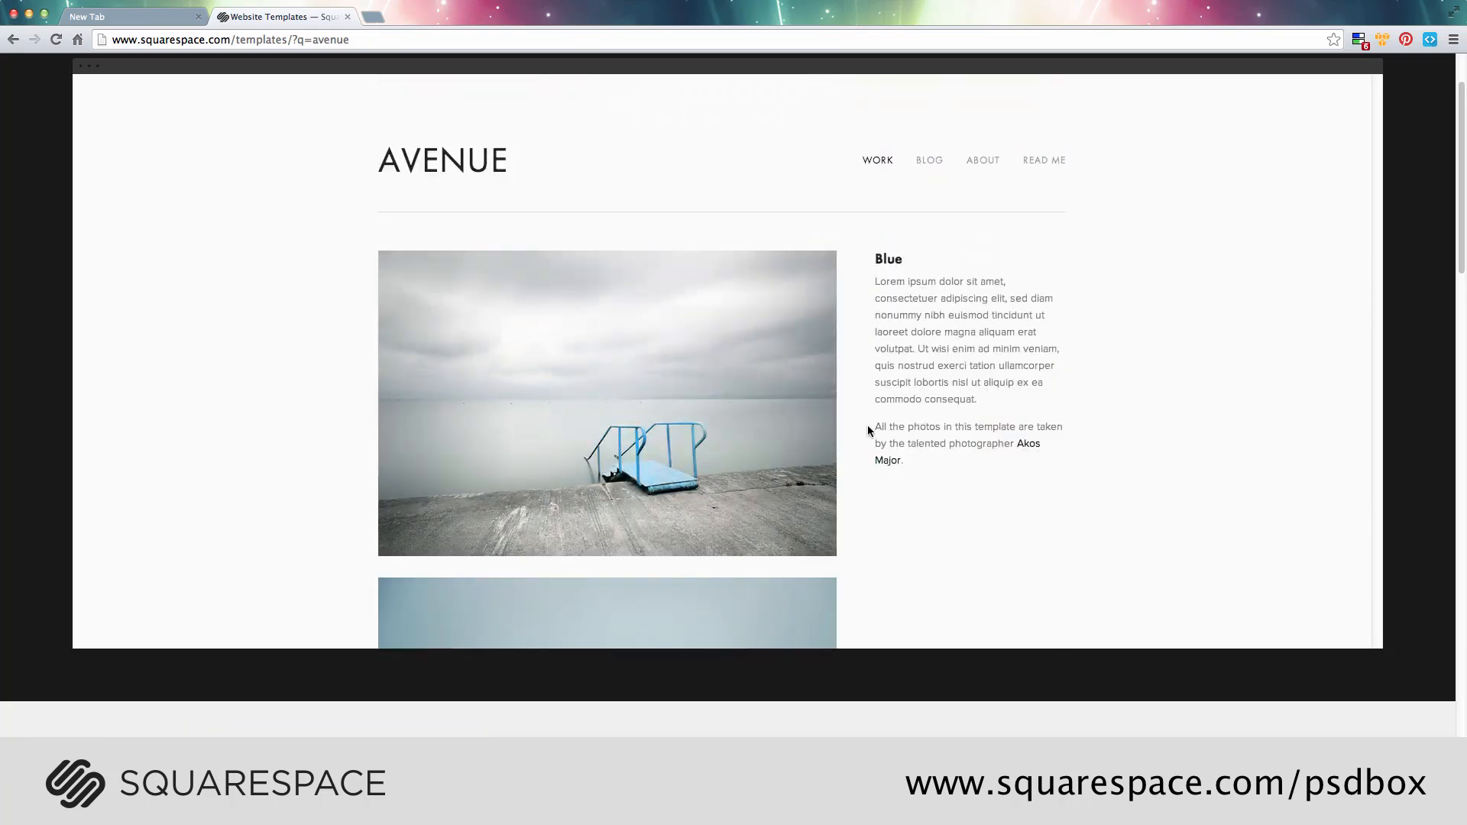
scroll(915, 445, "down", 7)
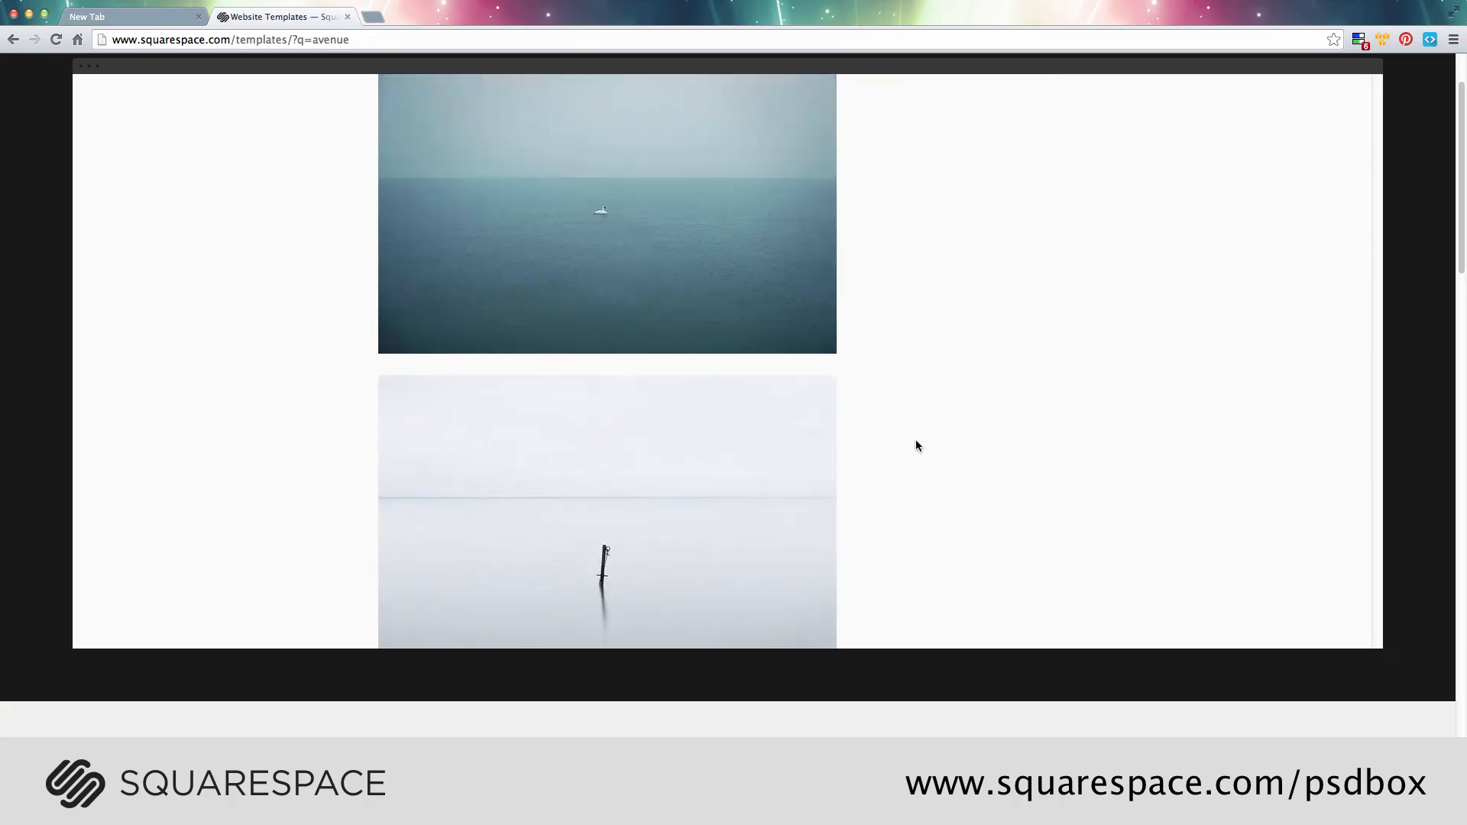
scroll(916, 445, "down", 5)
scroll(916, 445, "down", 4)
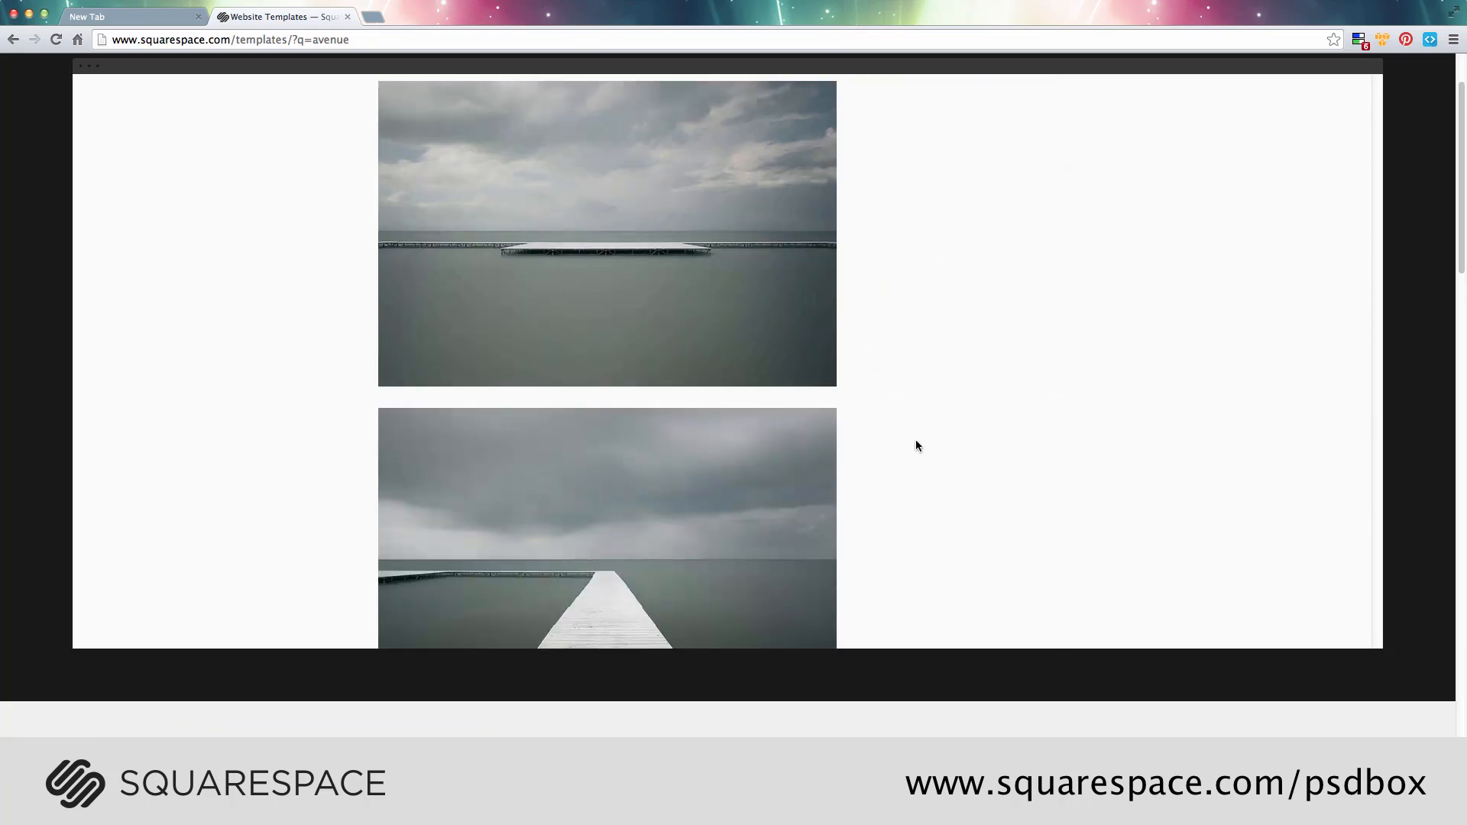
scroll(916, 445, "down", 5)
scroll(916, 446, "down", 5)
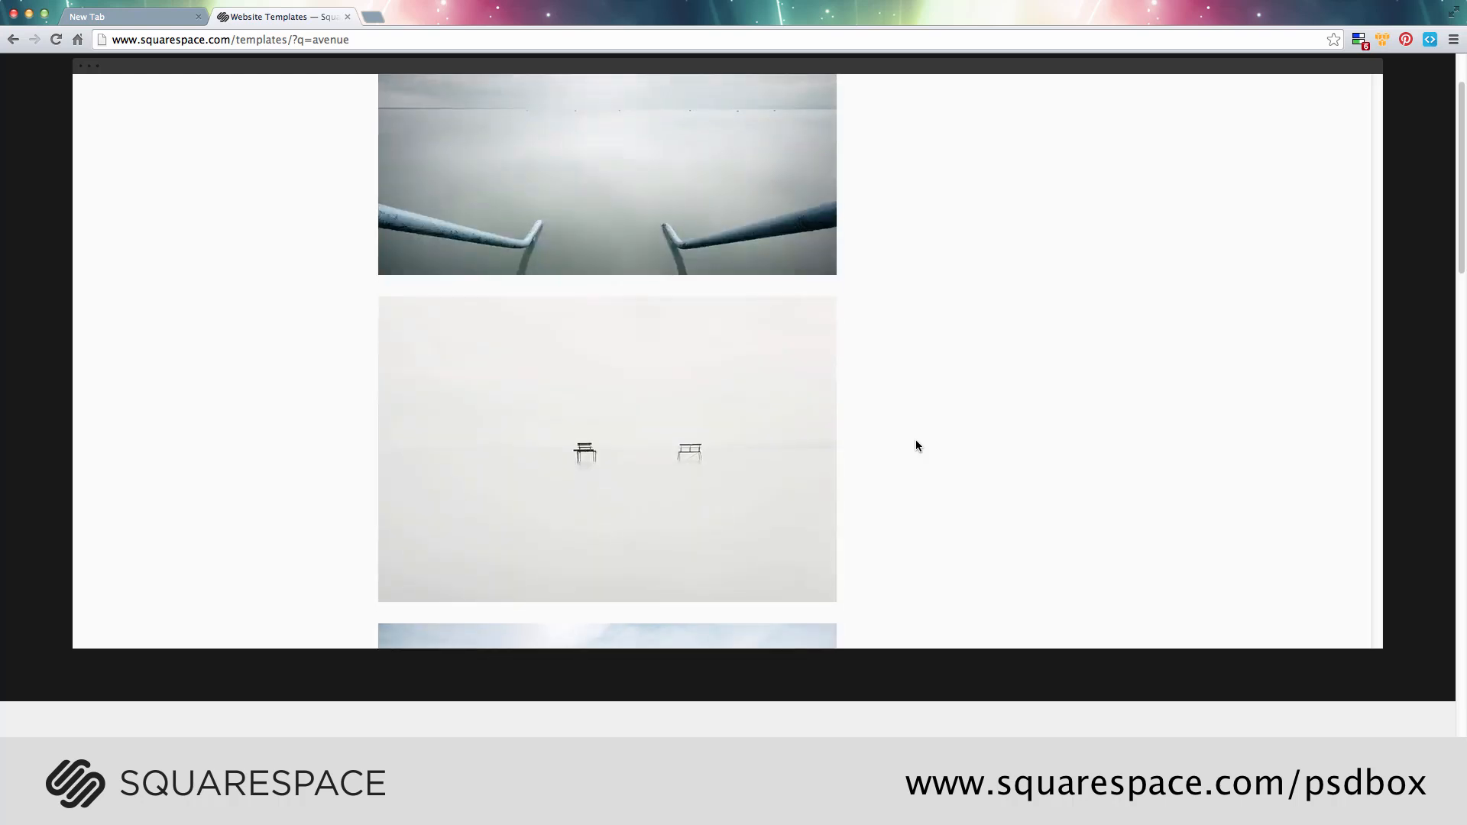
scroll(916, 445, "down", 5)
left_click(1434, 278)
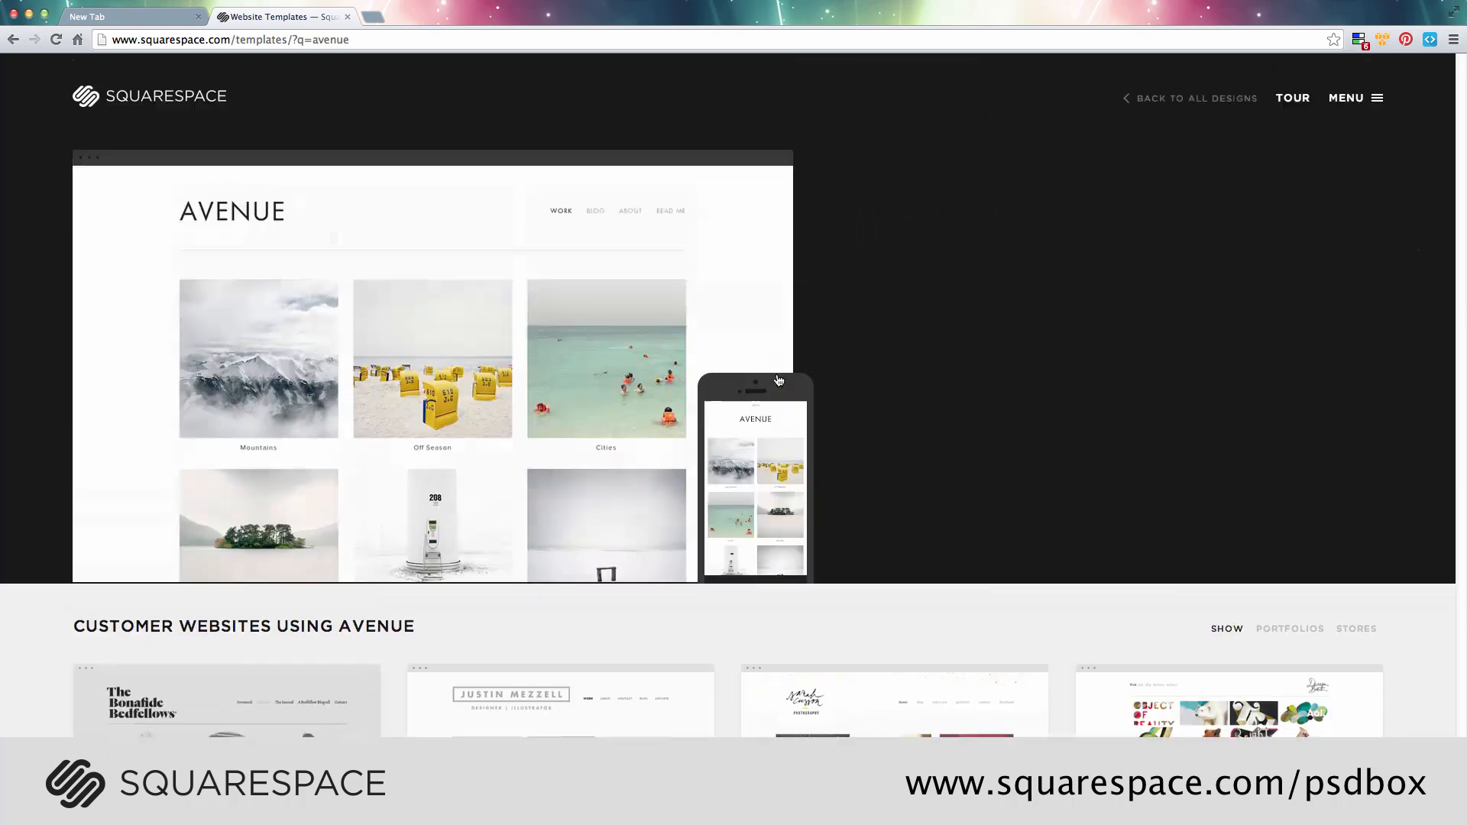
Open Avenue's live mobile preview, look through the phone layout, and close the preview.
left_click(777, 379)
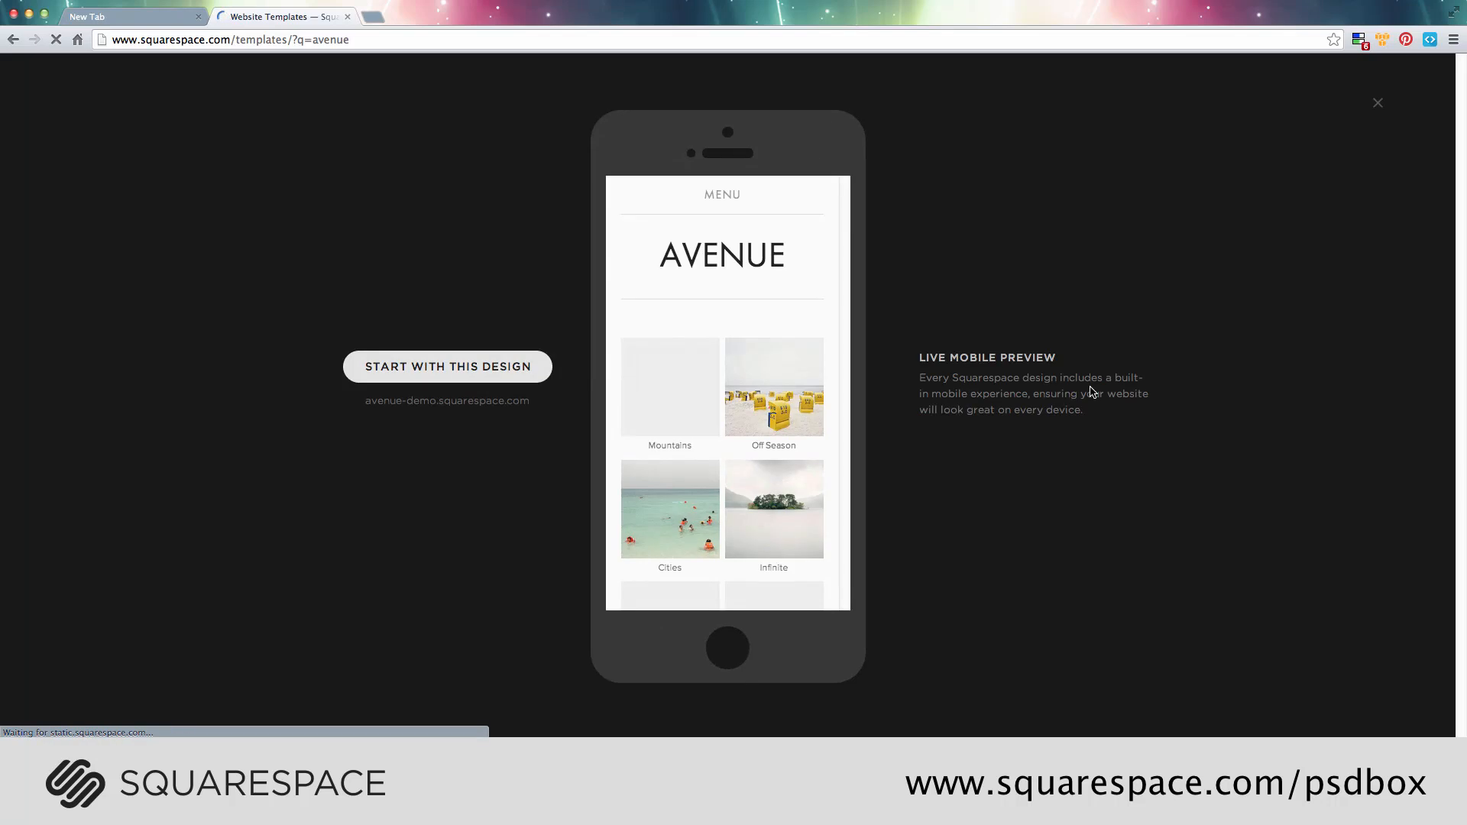
scroll(806, 408, "down", 8)
scroll(804, 403, "down", 5)
scroll(707, 271, "up", 12)
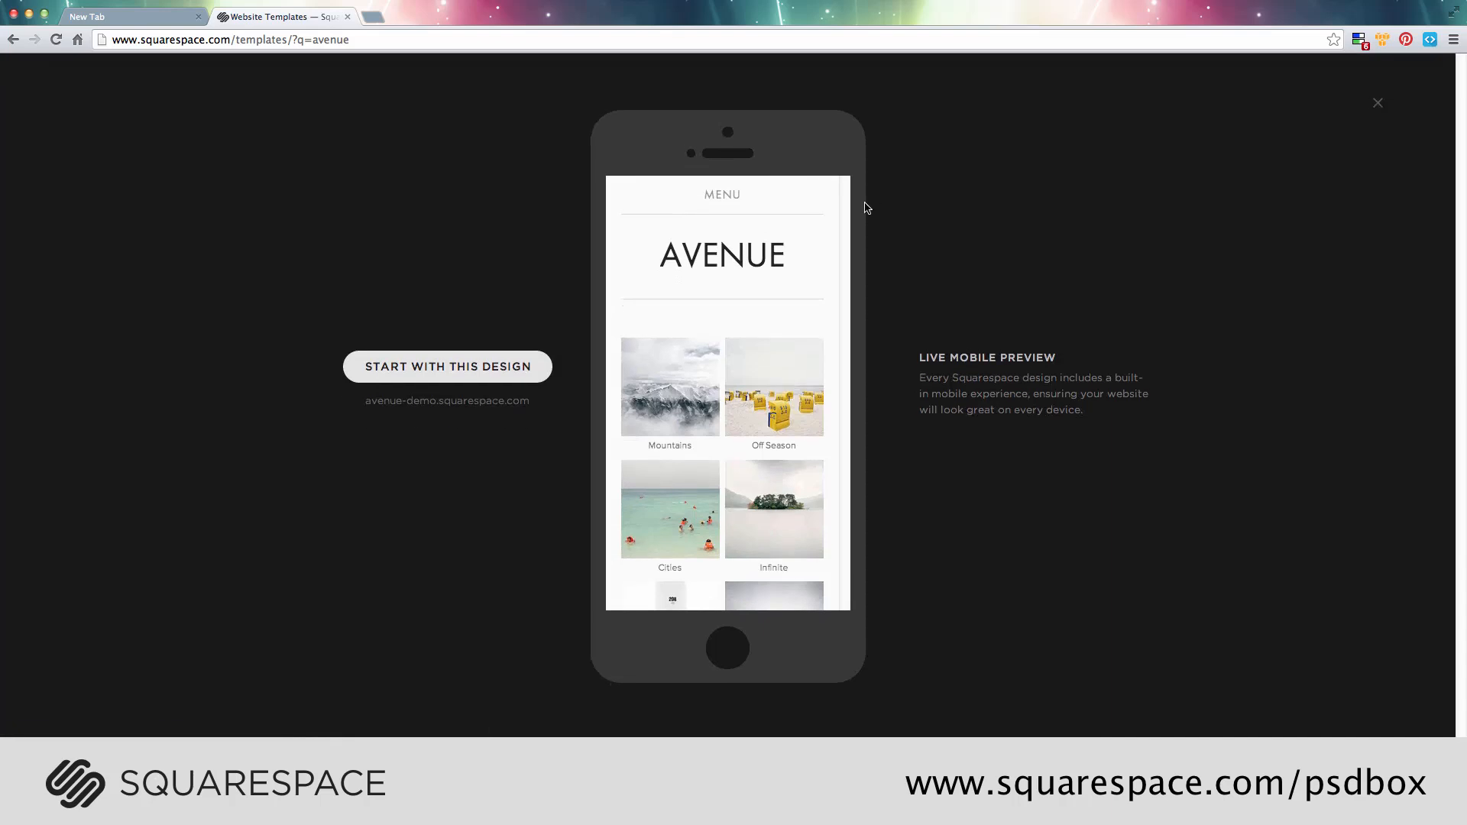
left_click(1378, 104)
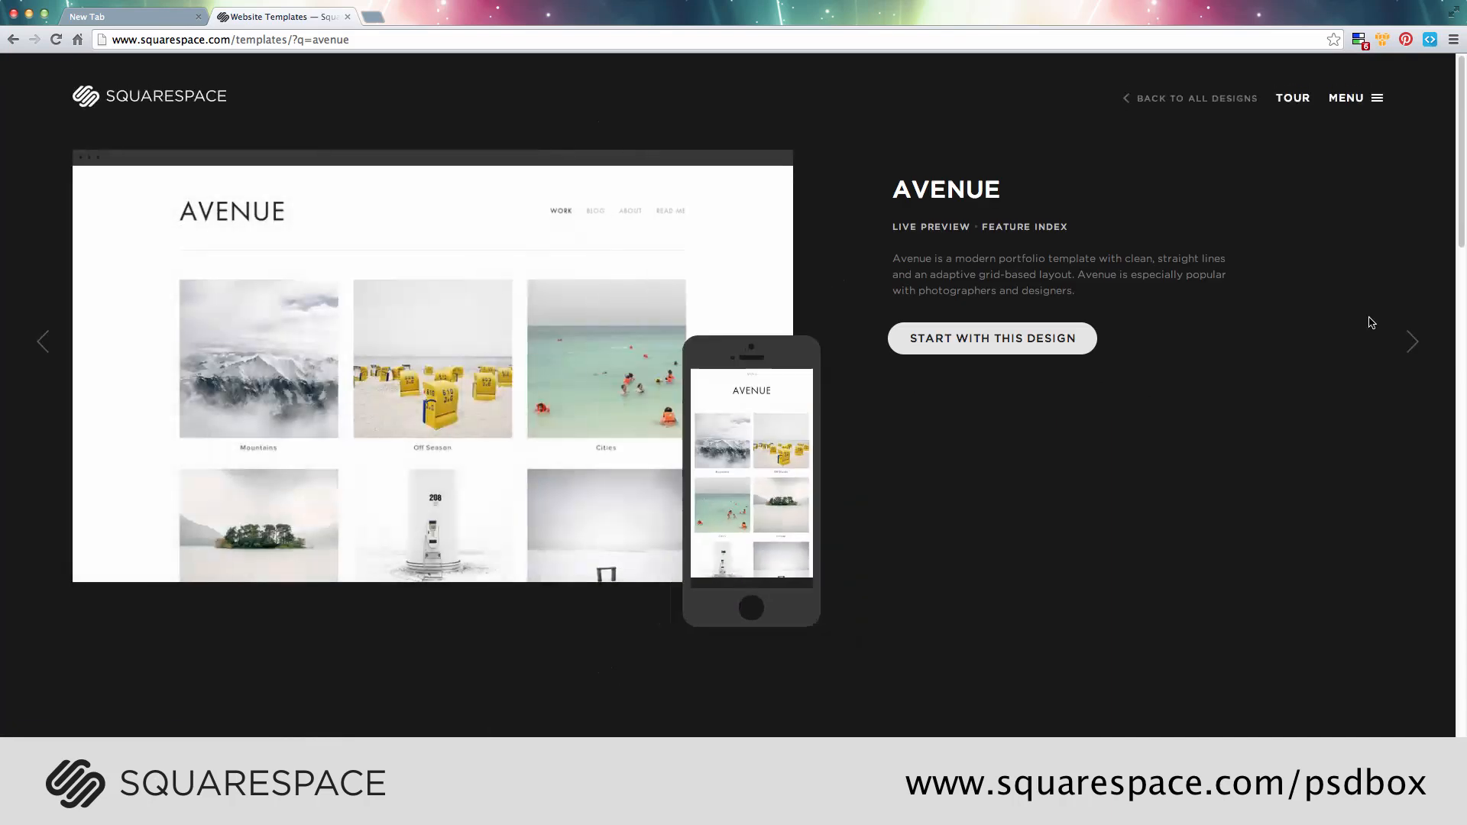
Open The Bonafide Bedfellows from the customer websites using Avenue and read through its Preshana Yoga edition.
scroll(1272, 490, "down", 8)
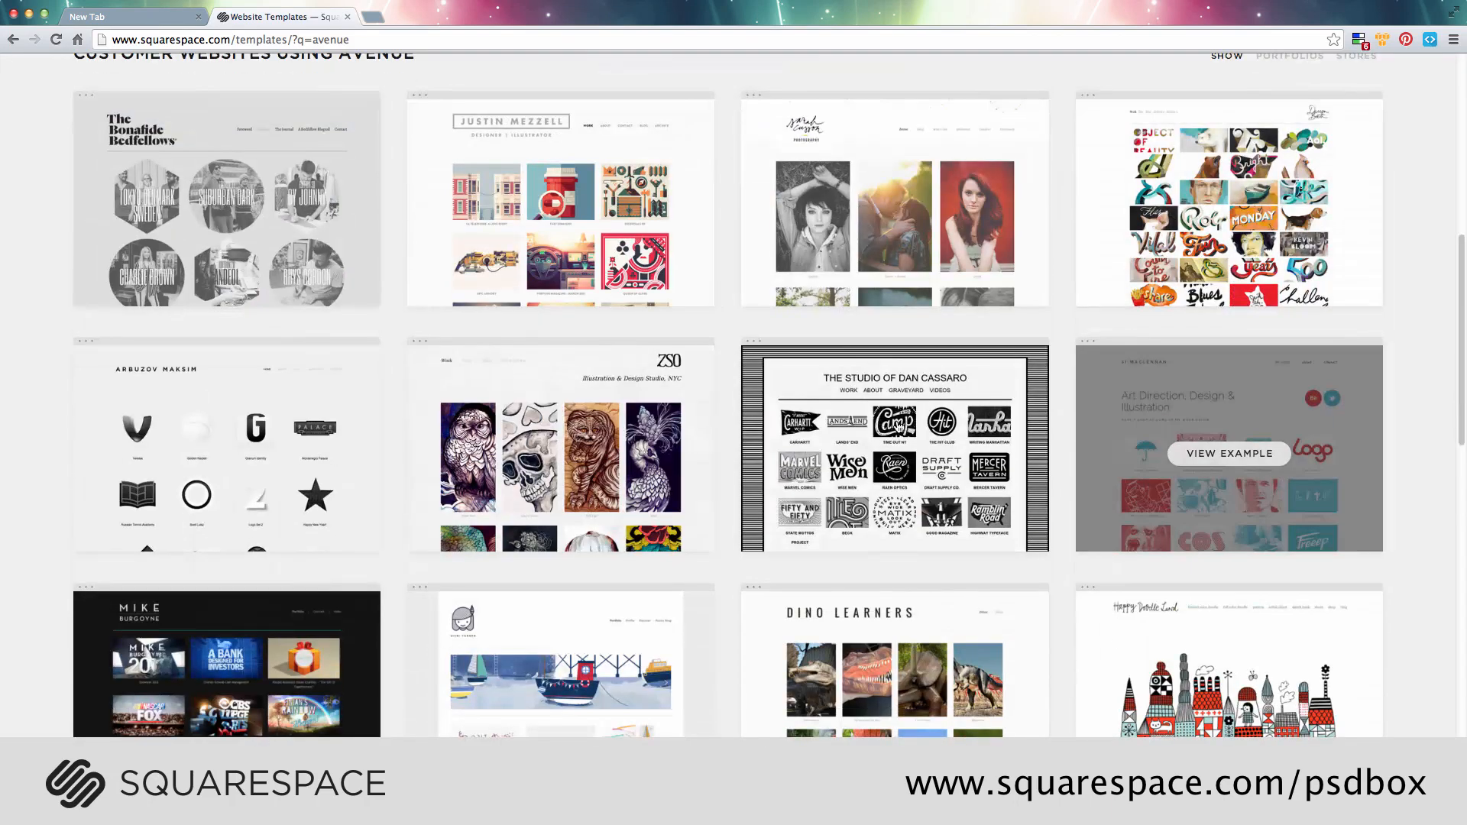
left_click(210, 246)
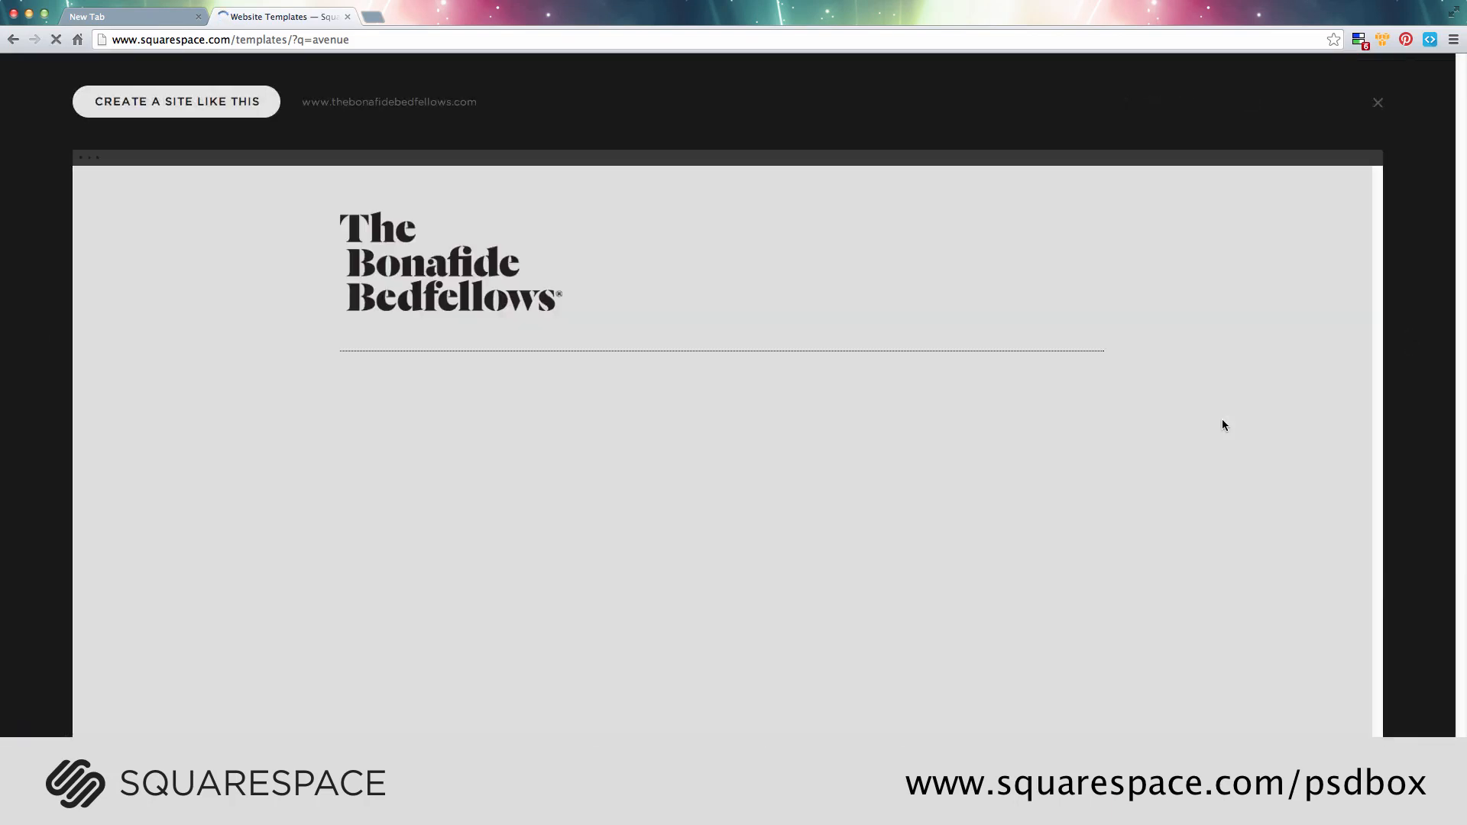
scroll(1199, 419, "down", 3)
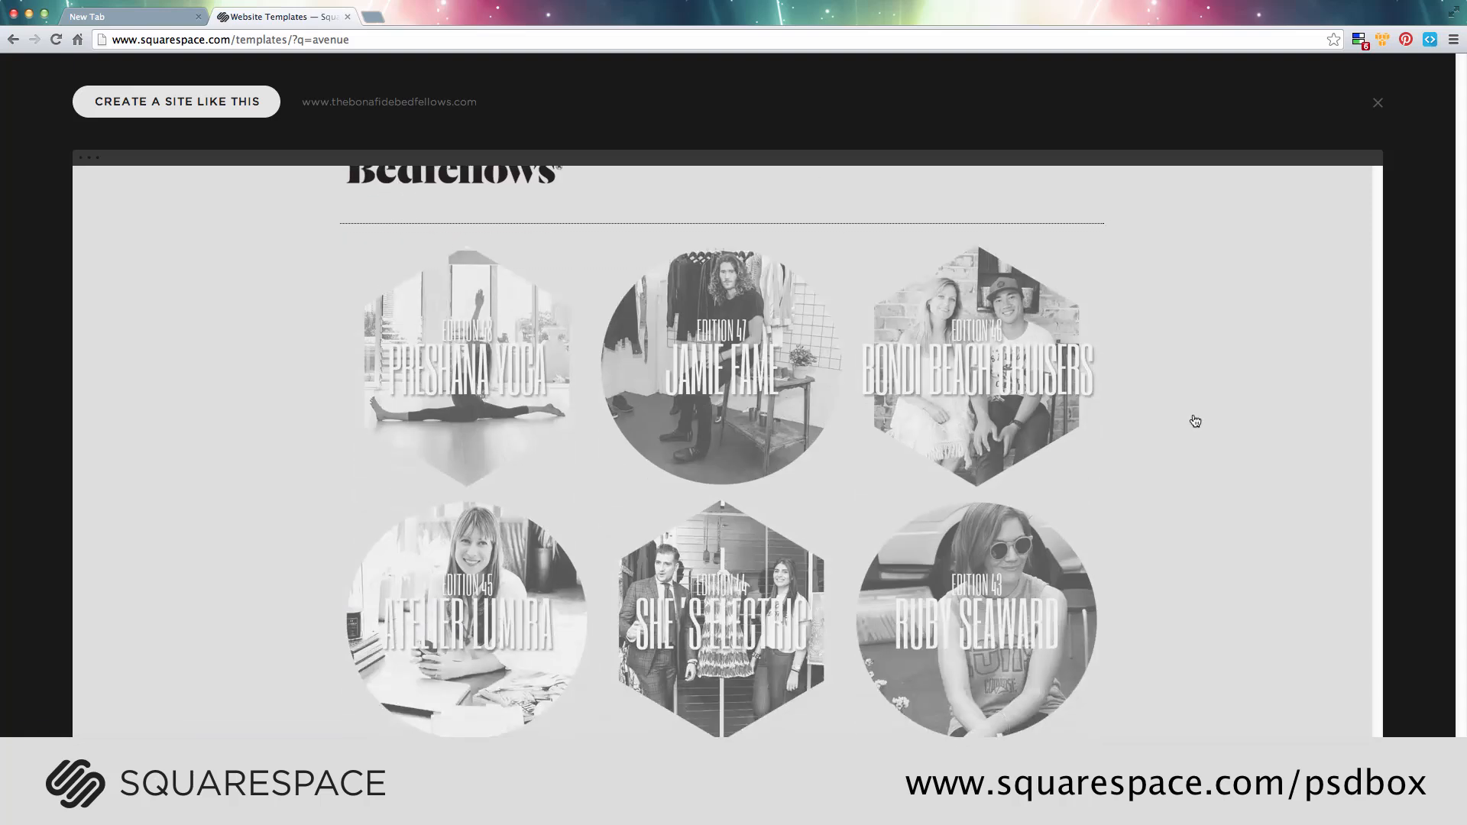
left_click(718, 386)
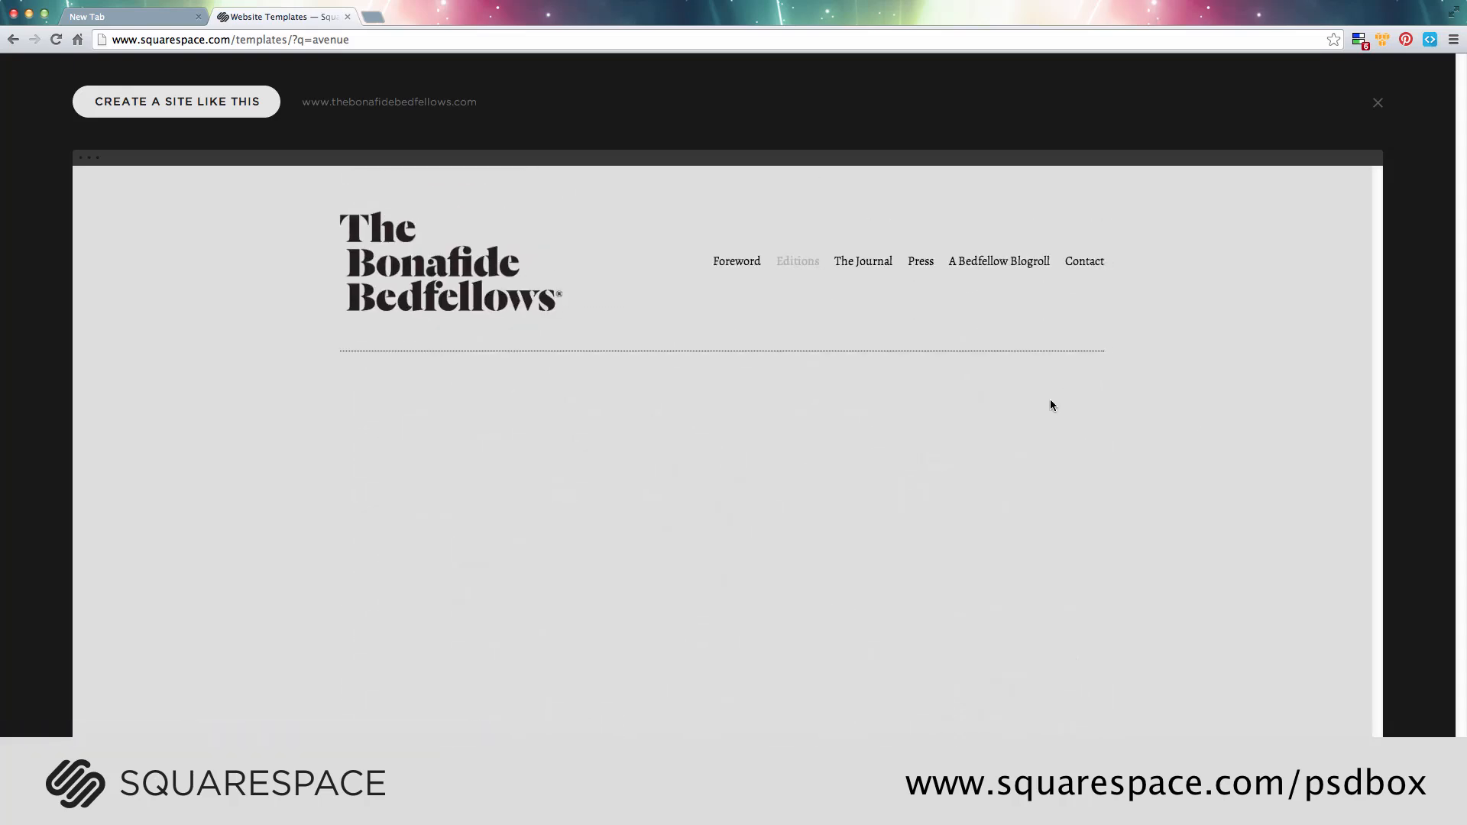
scroll(1048, 399, "down", 4)
scroll(1047, 400, "down", 9)
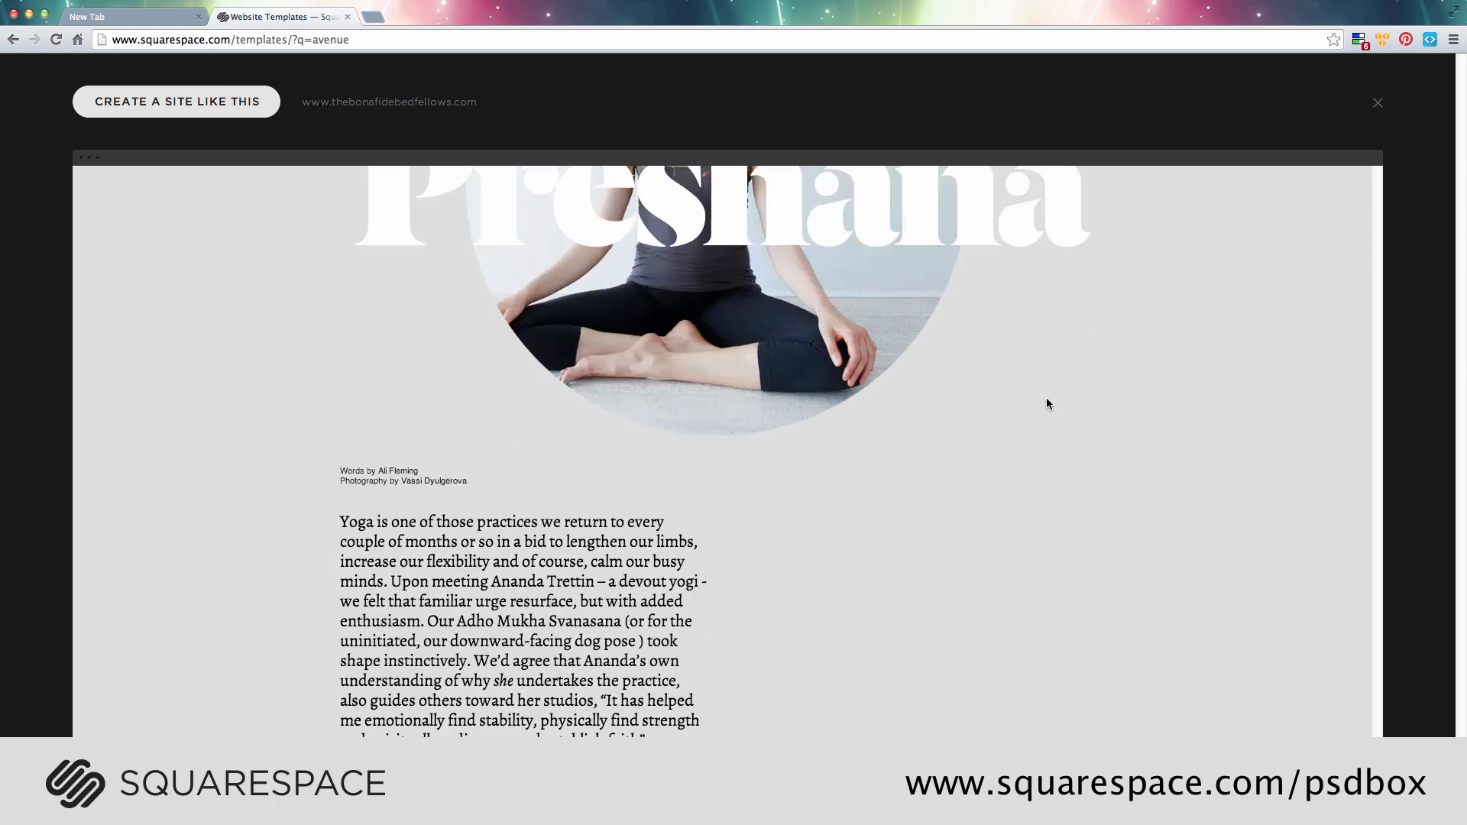
scroll(1046, 397, "down", 11)
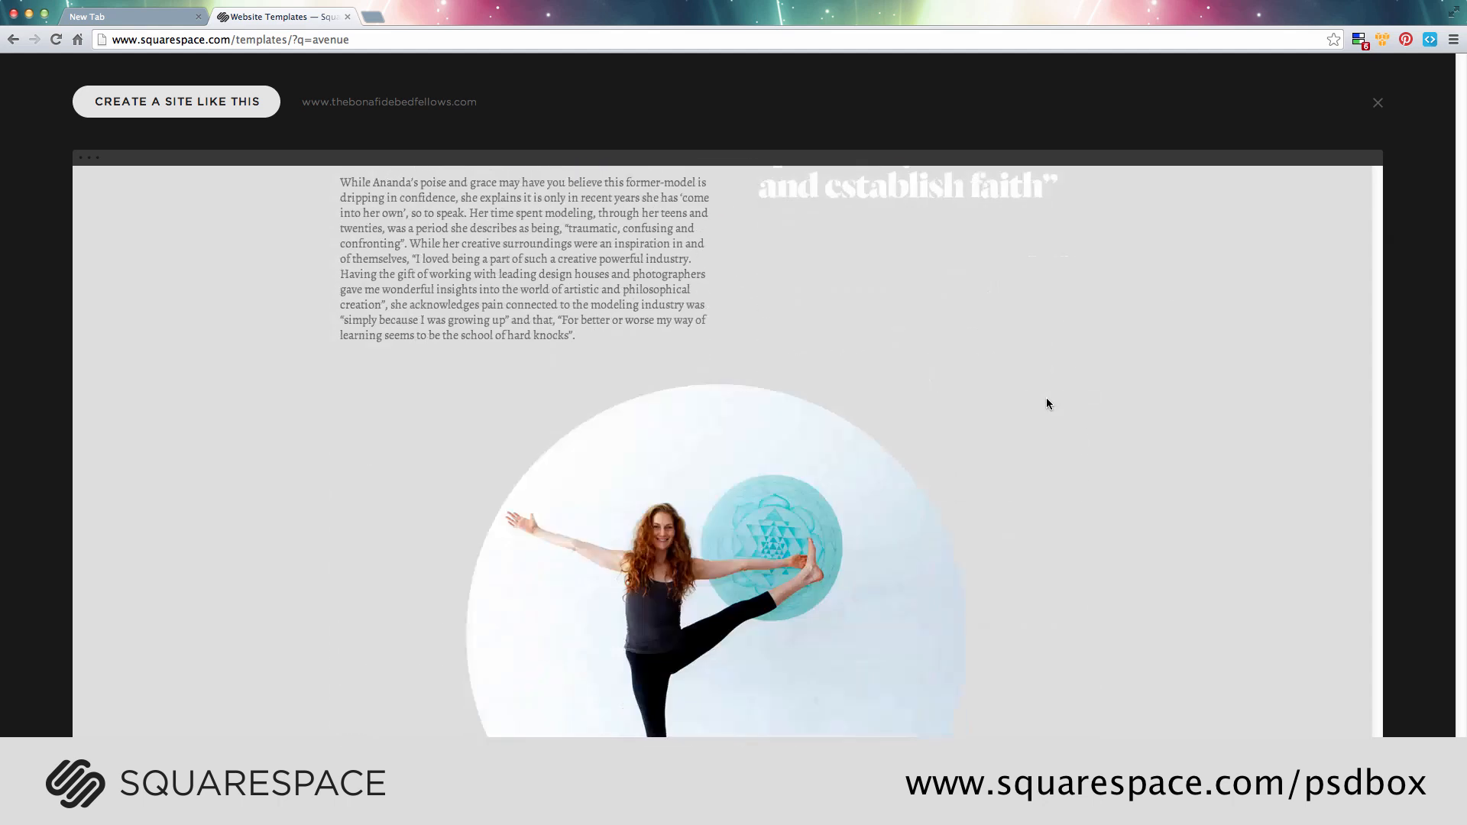
scroll(1046, 397, "down", 9)
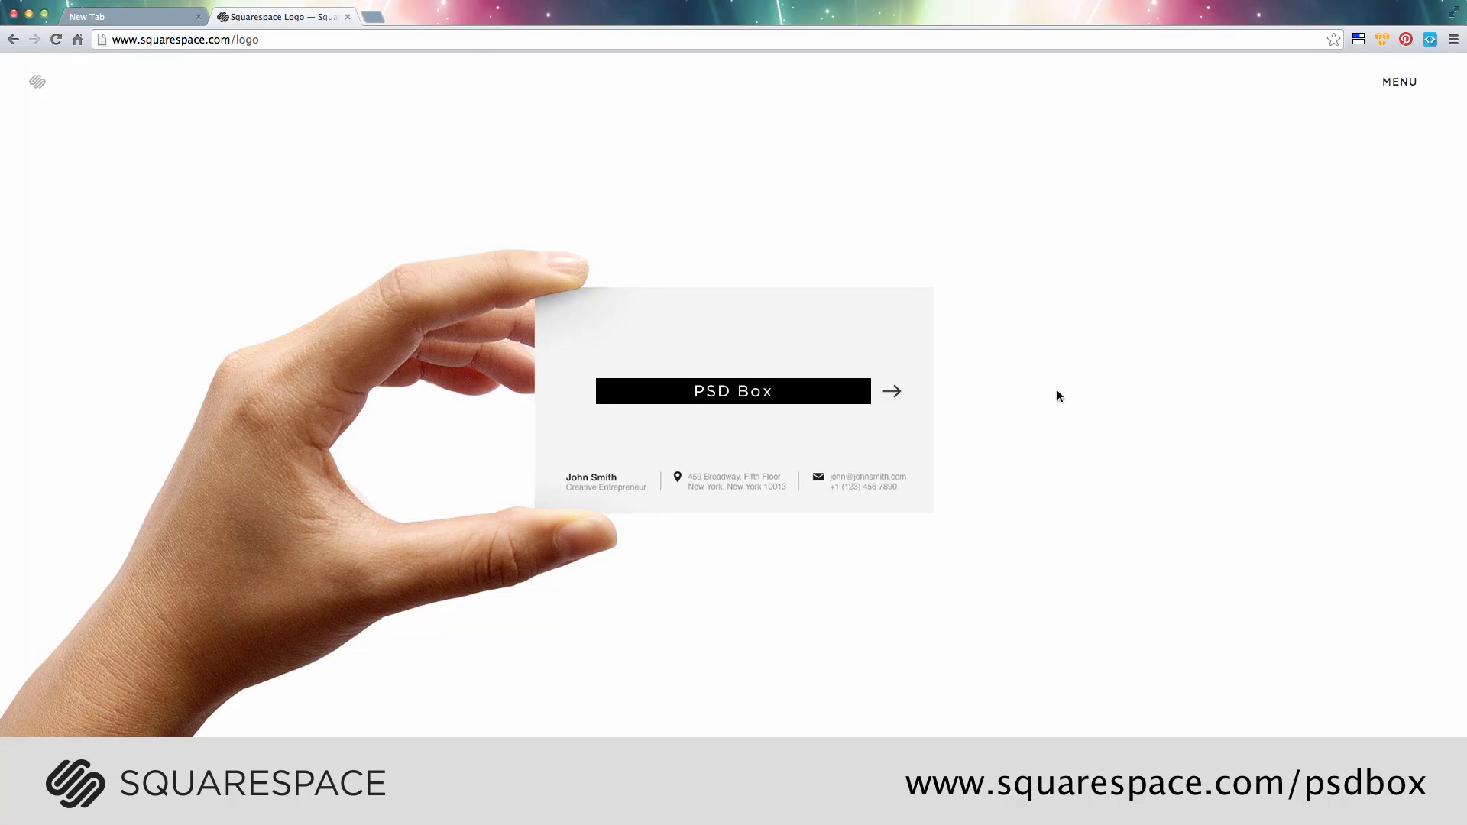
Start a logo named PSD Box in Squarespace Logo and replace its triangle icon with the solid hexagon.
key("Return")
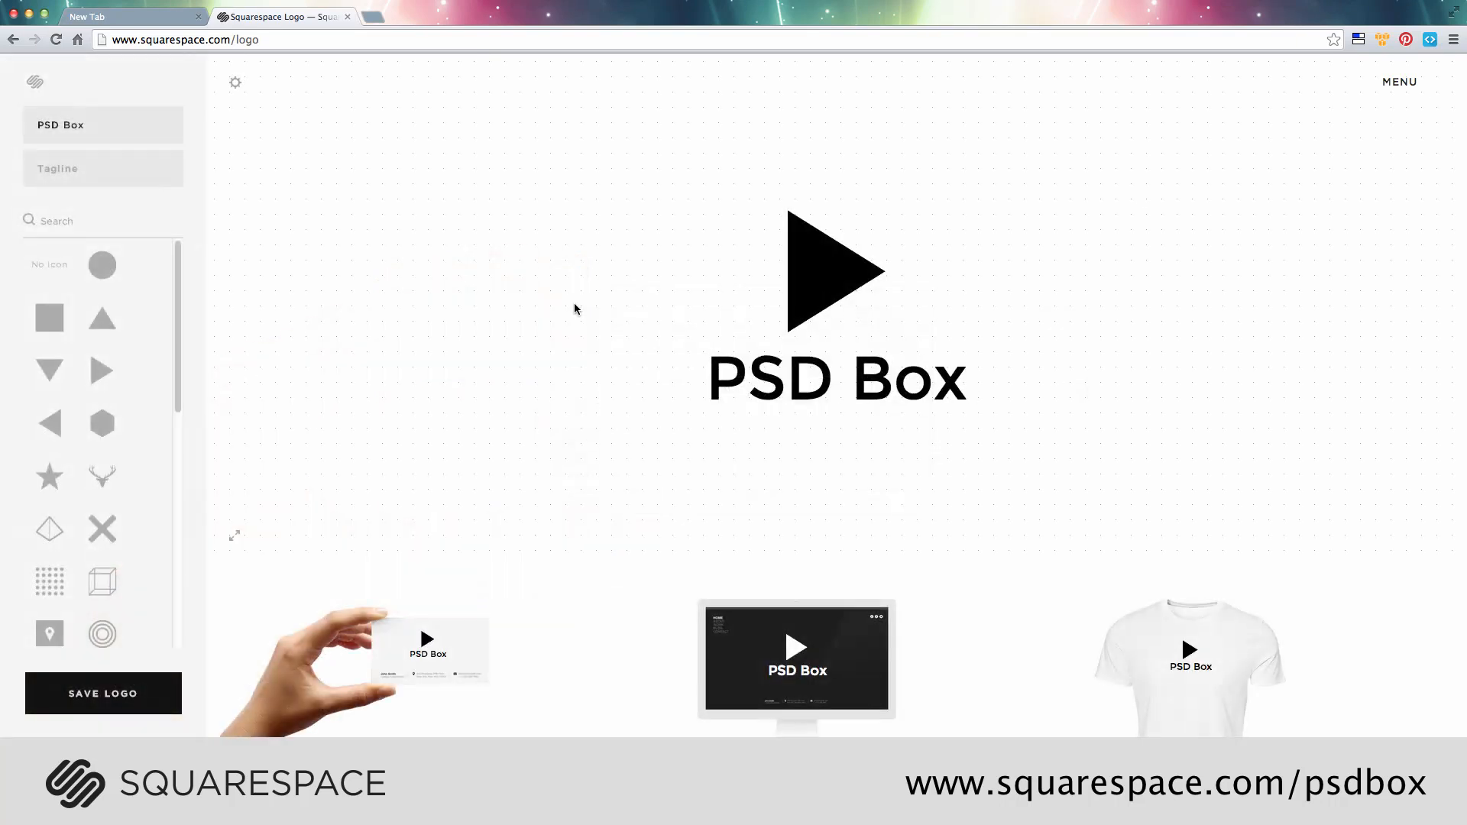
left_click(844, 265)
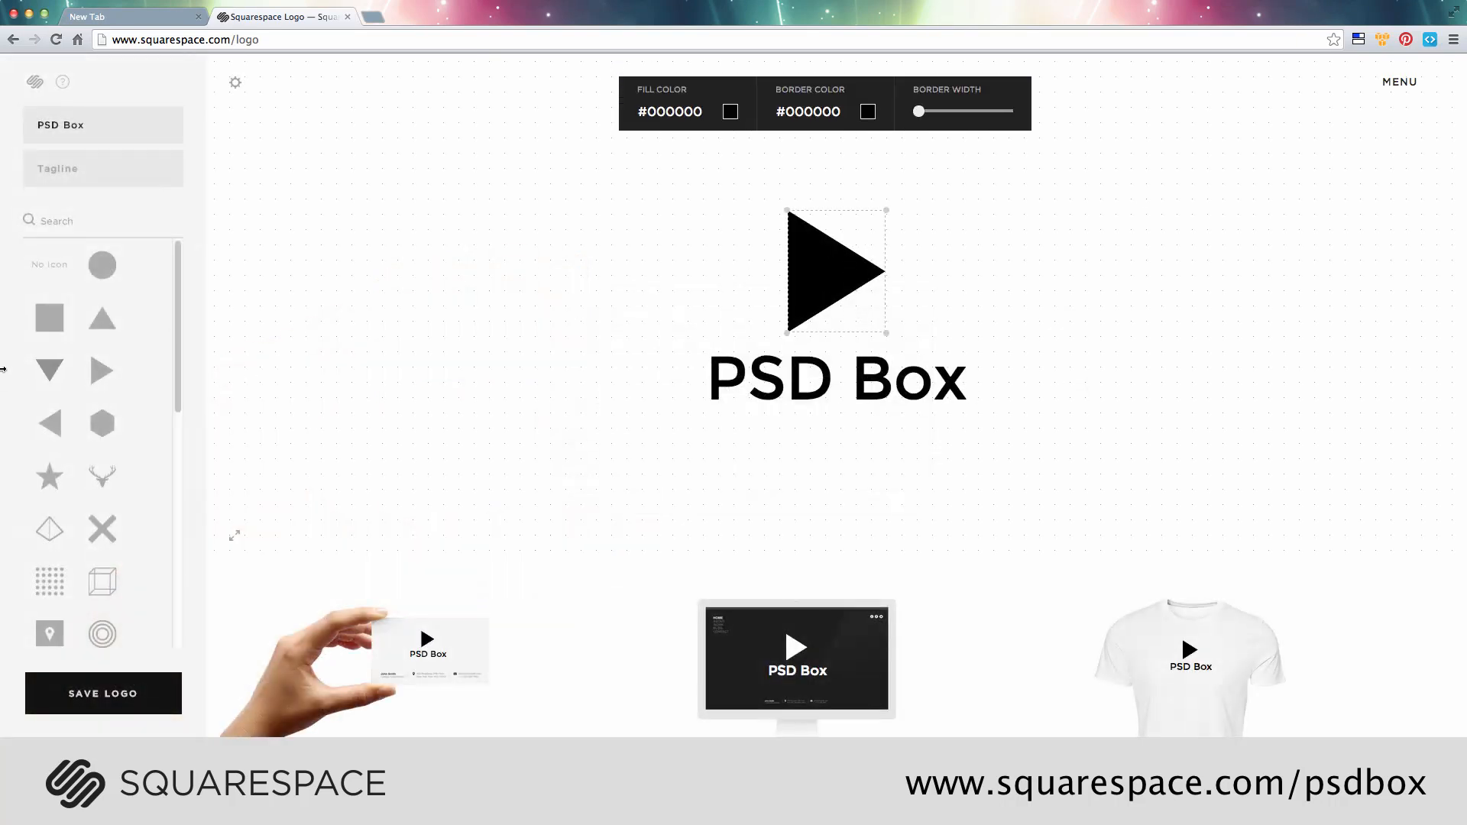
left_click(101, 421)
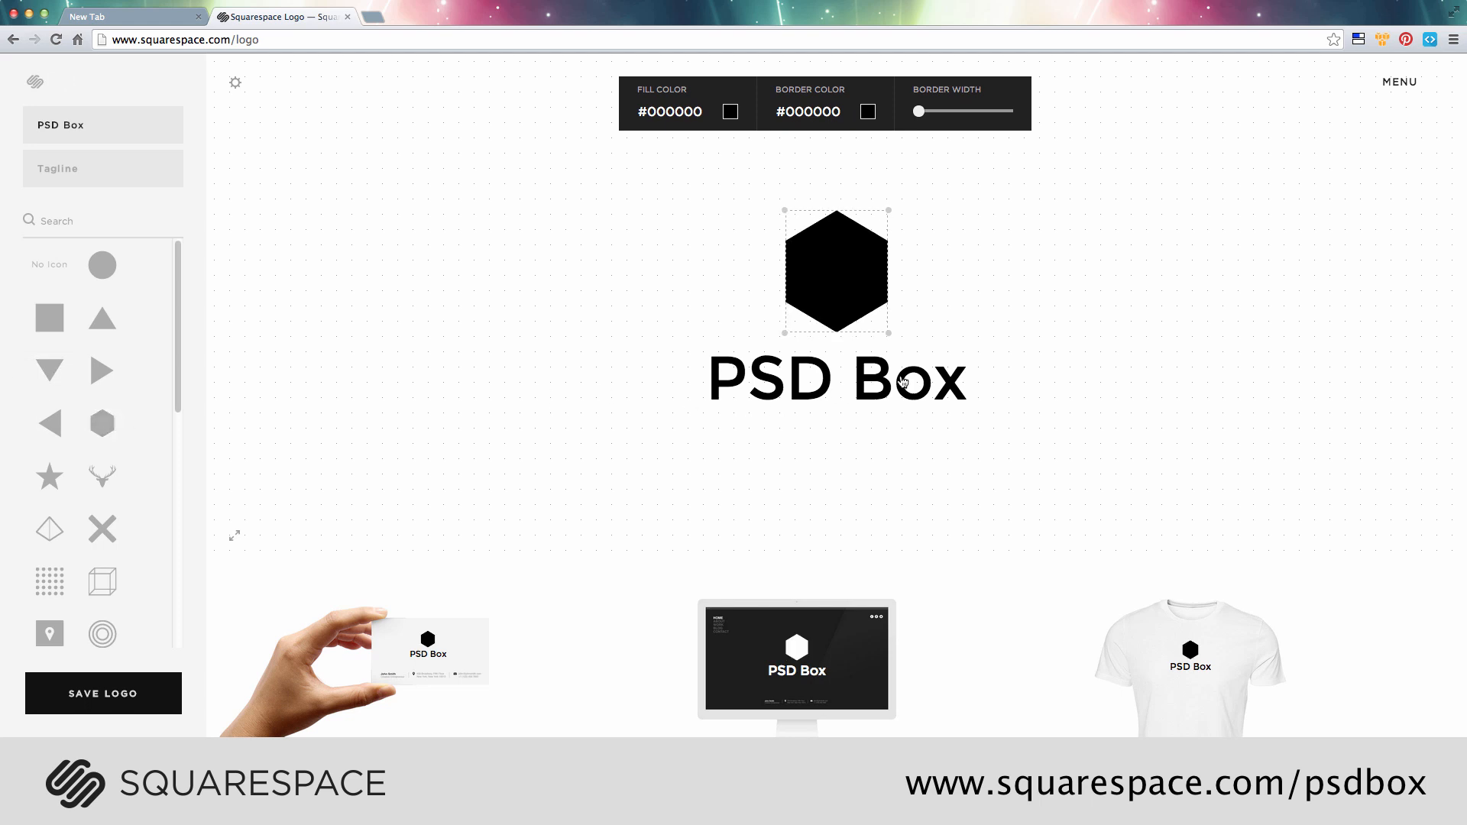
Set the font color of the PSD Box logo text to #fafafa.
left_click(902, 382)
left_click(799, 112)
left_click_drag(714, 157, 690, 133)
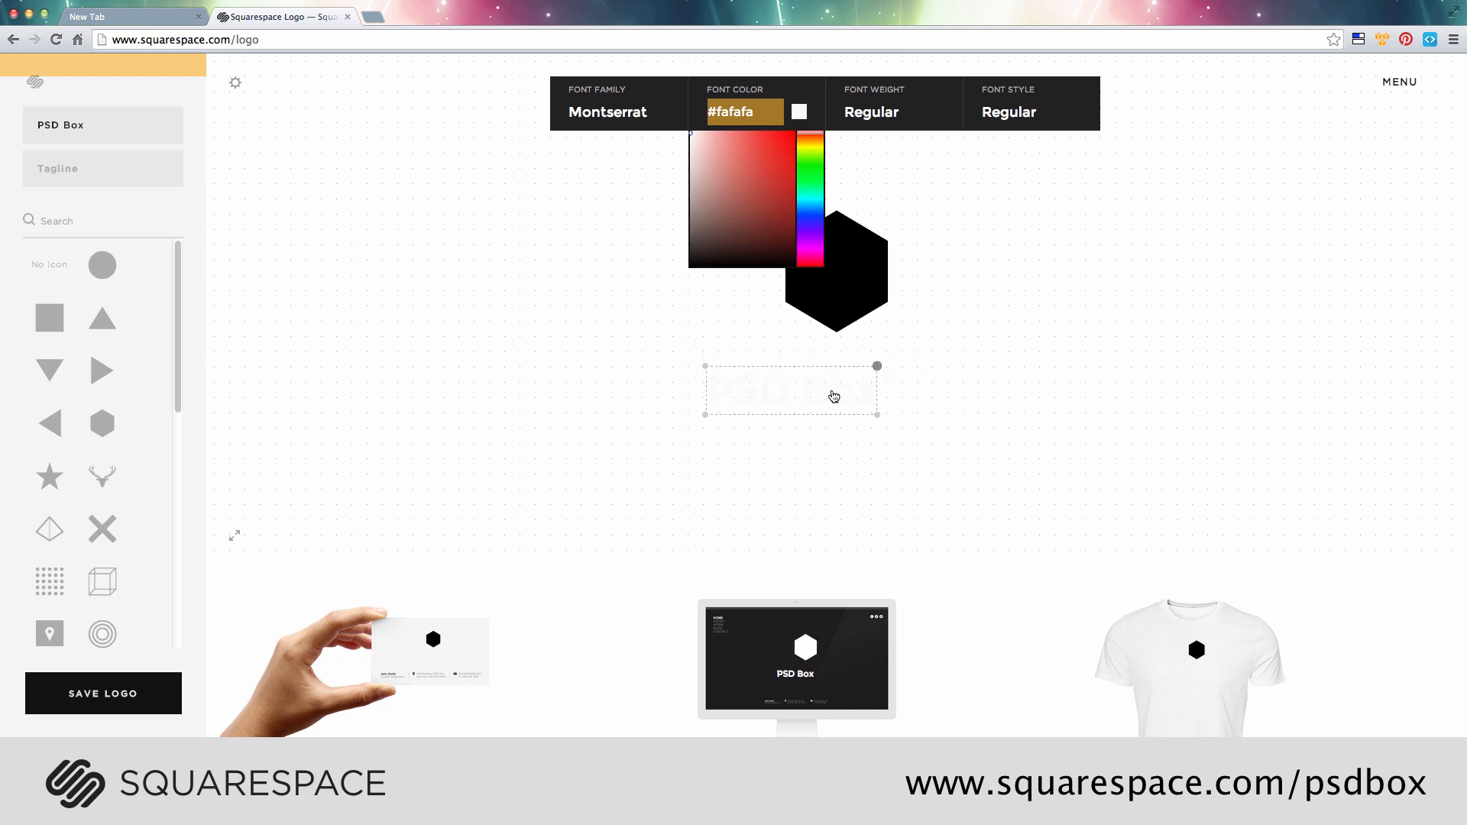
Move the PSD Box text onto the hexagon, scale it down to the hexagon's width, and center it on the shape.
left_click_drag(825, 389, 869, 280)
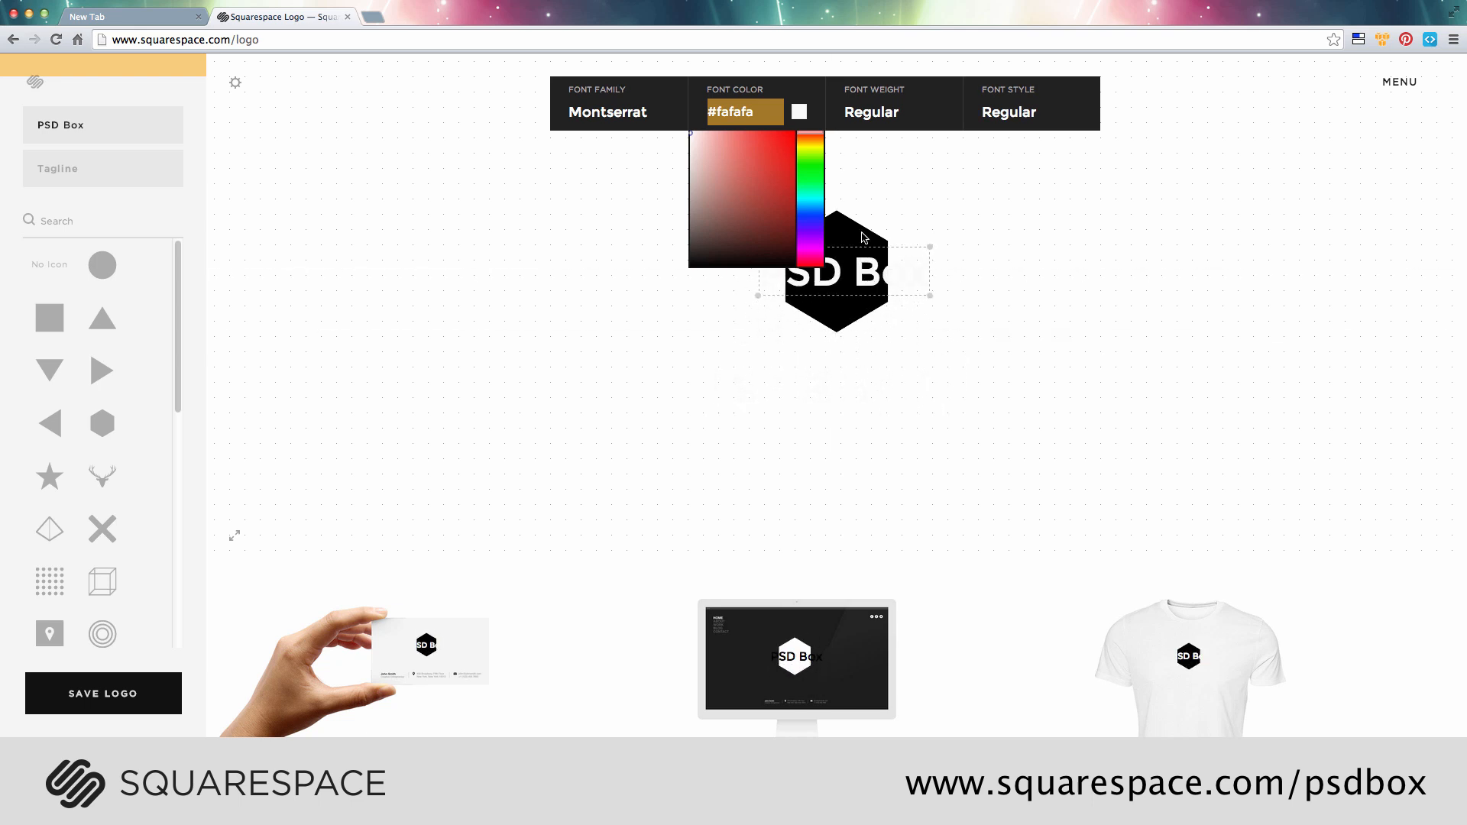
left_click(876, 196)
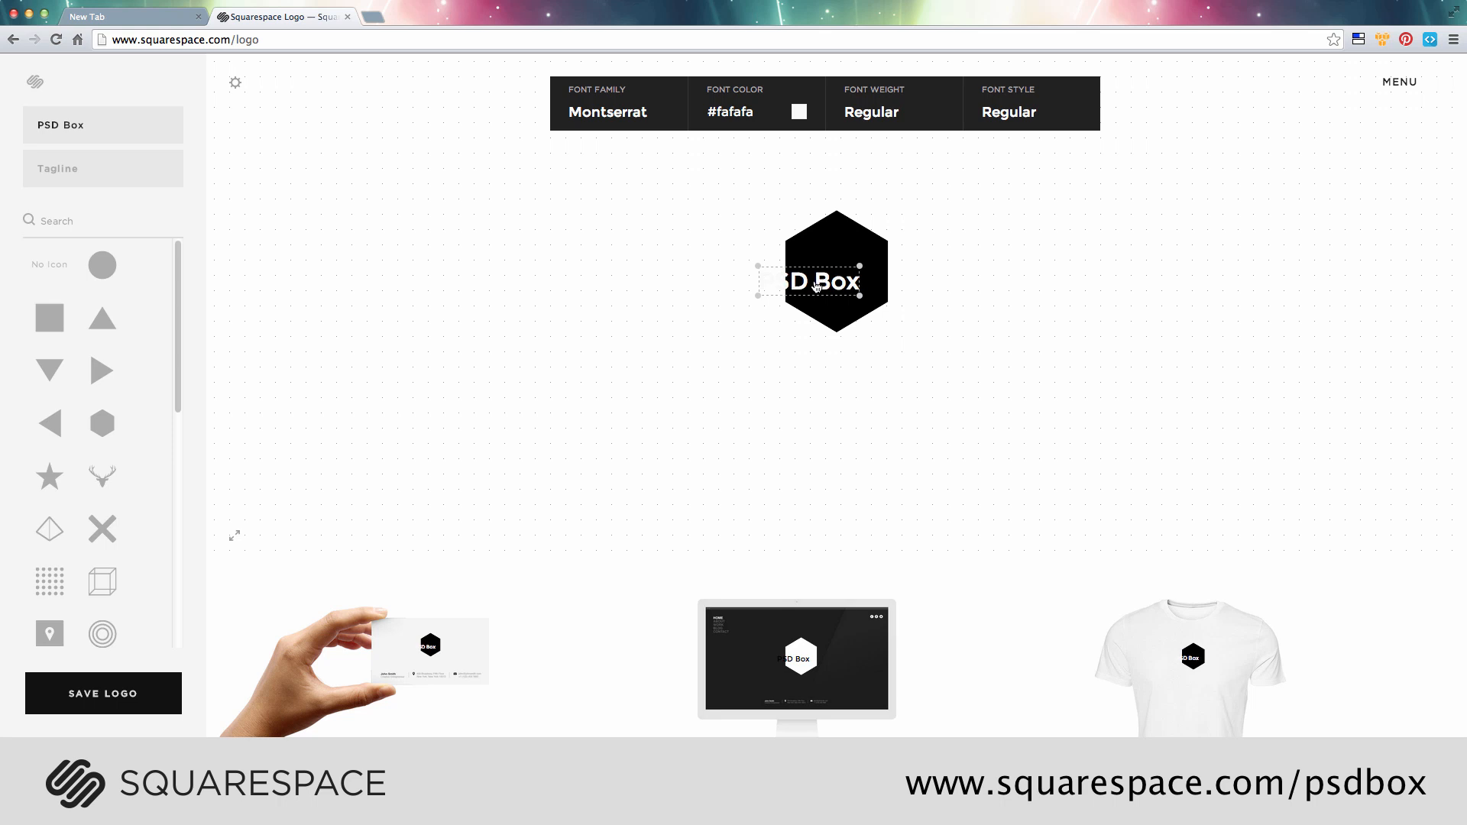
left_click_drag(847, 280, 853, 269)
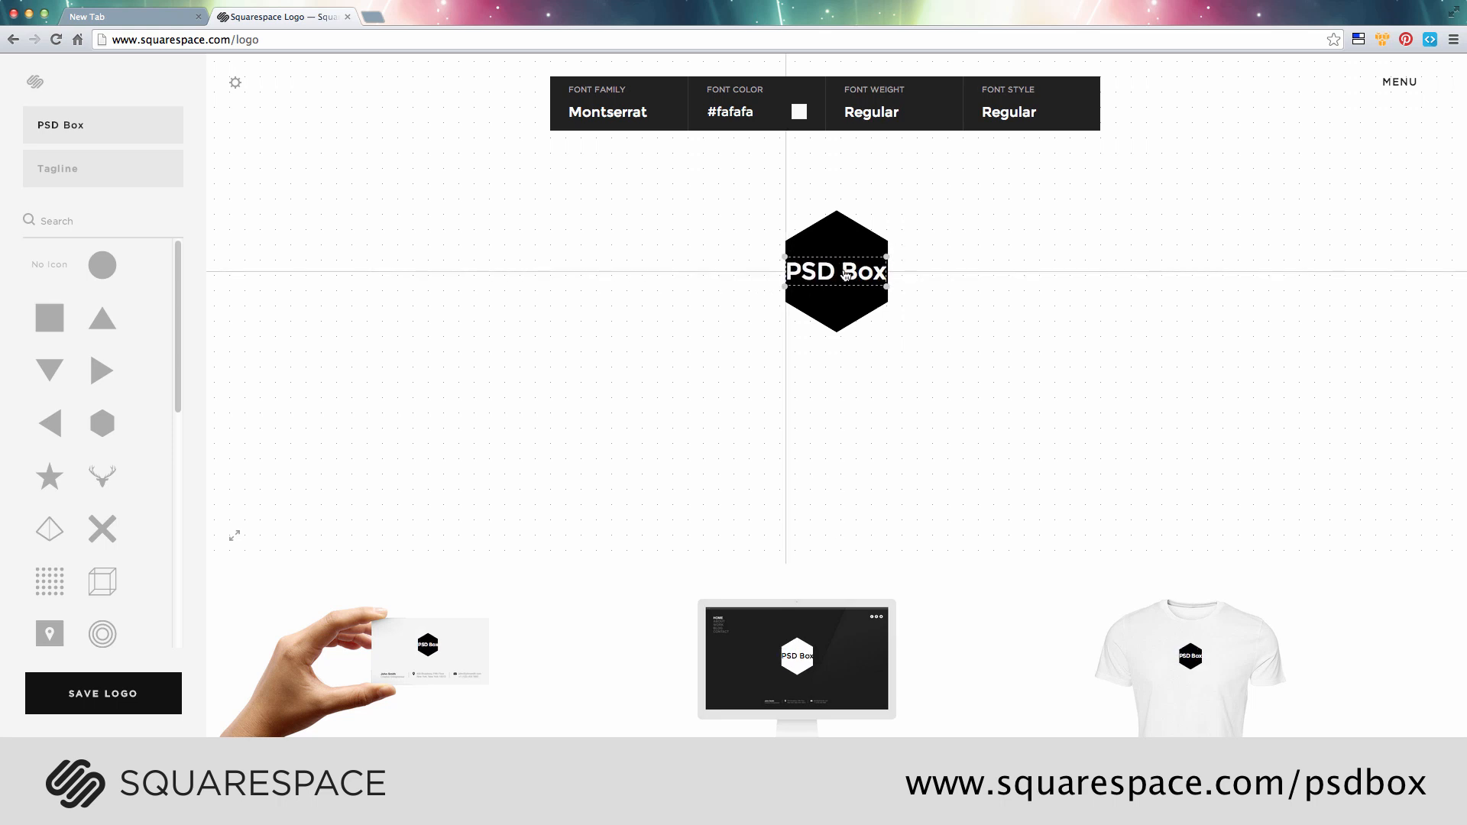